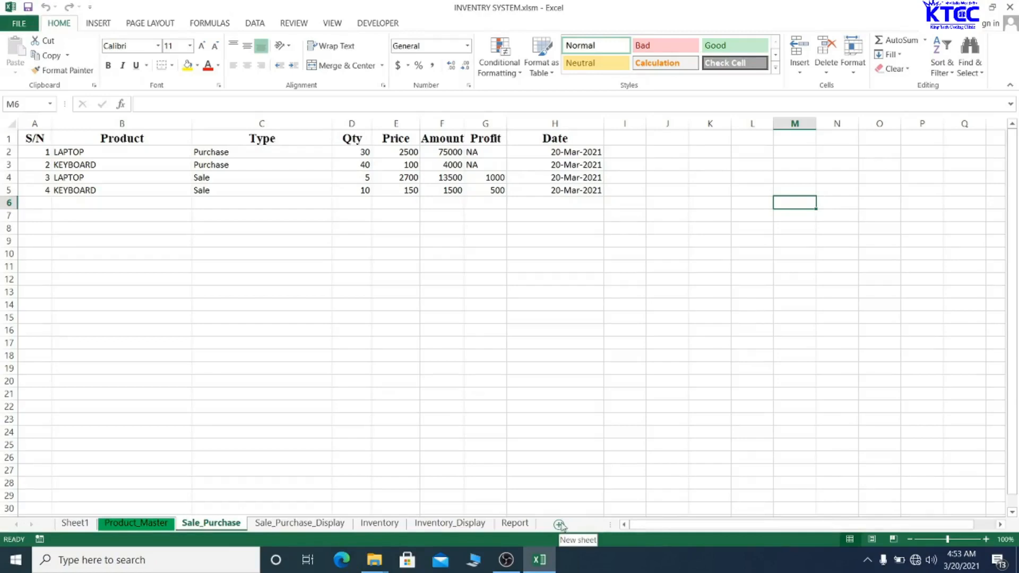
# - Add a new sheet after Report and name it Invoice
pyautogui.click(563, 525)
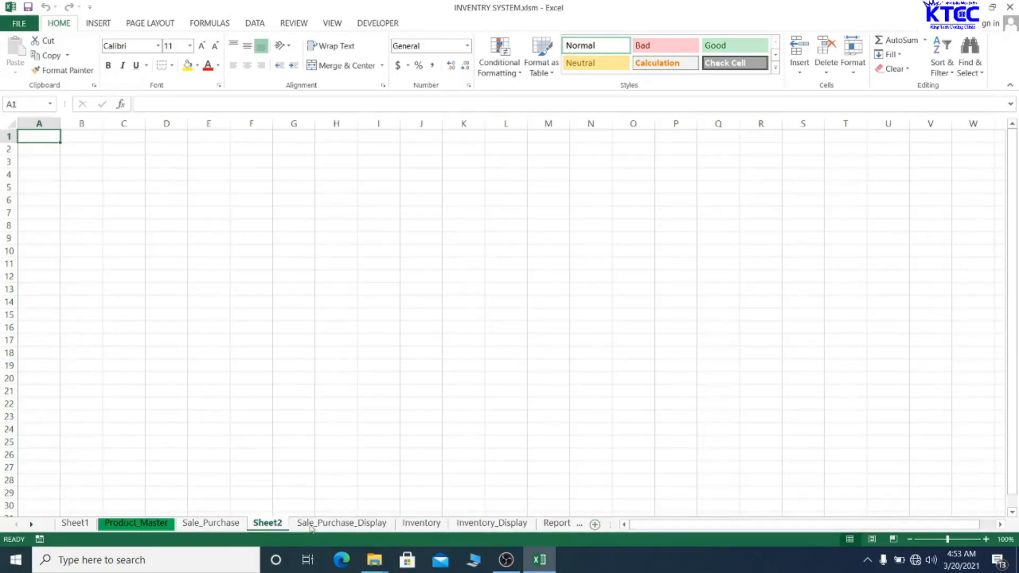
pyautogui.moveTo(580, 504); pyautogui.dragTo(557, 526)
pyautogui.doubleClick(520, 525)
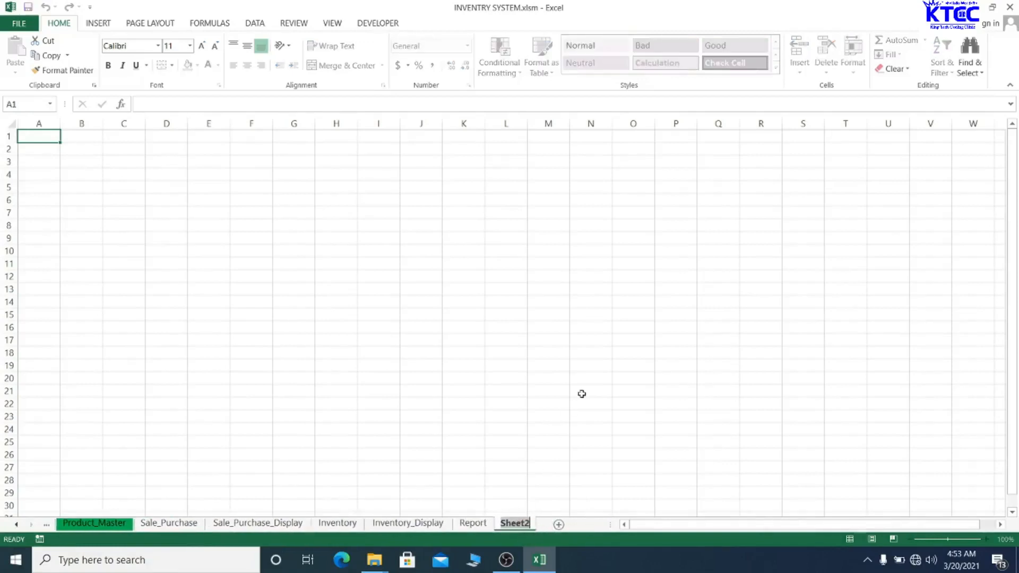
pyautogui.press('BackSpace')
pyautogui.press('BackSpace')
pyautogui.write('Invoice')
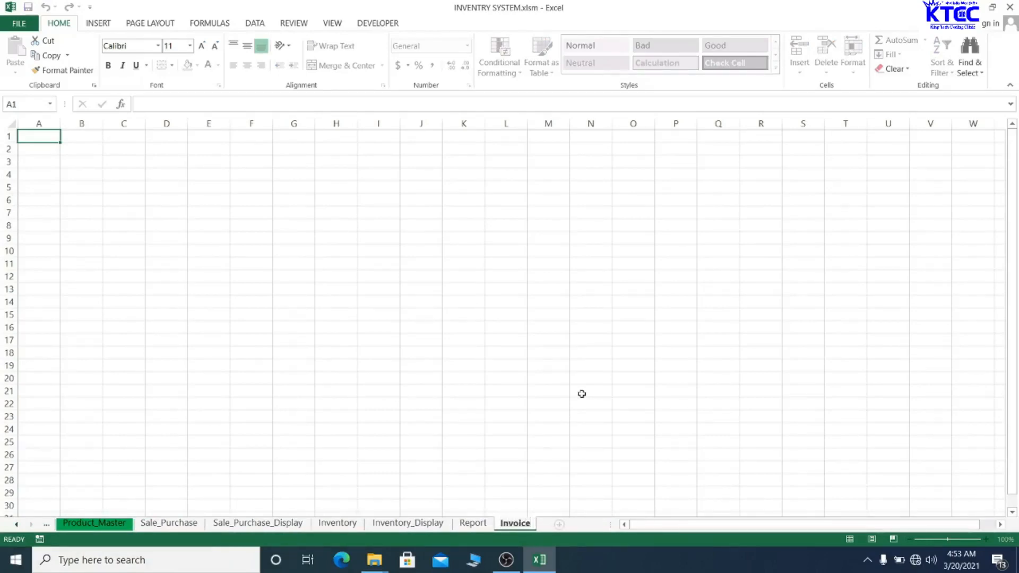
pyautogui.click(582, 393)
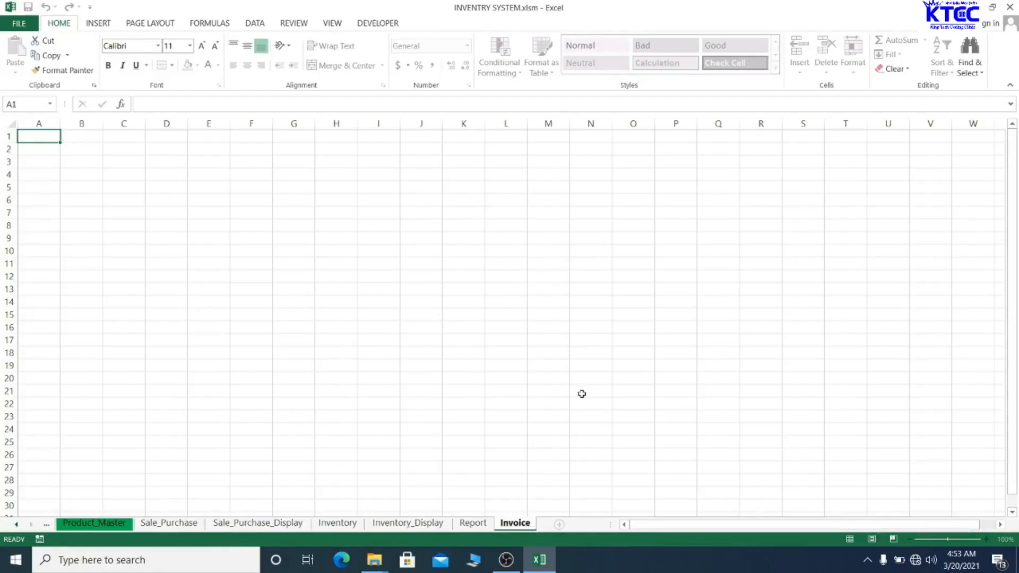
# - Add another sheet and name it Invoice List
pyautogui.click(559, 526)
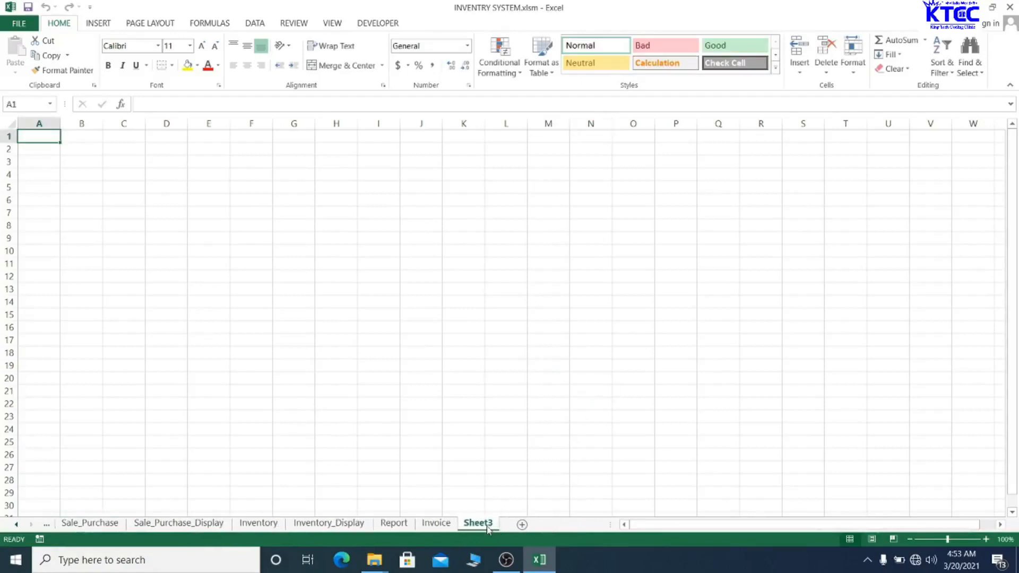
pyautogui.doubleClick(487, 524)
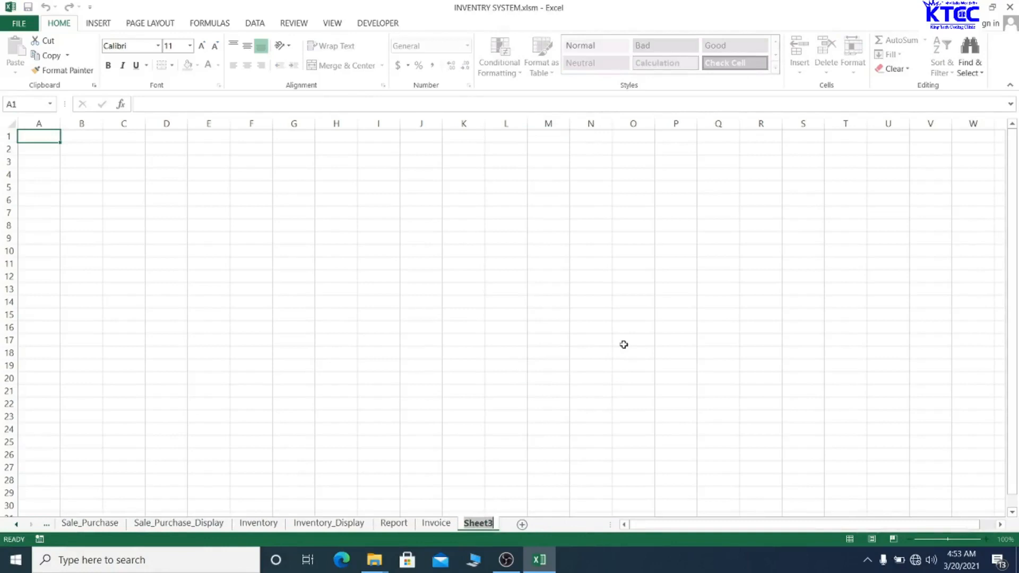
pyautogui.write('Invoice List')
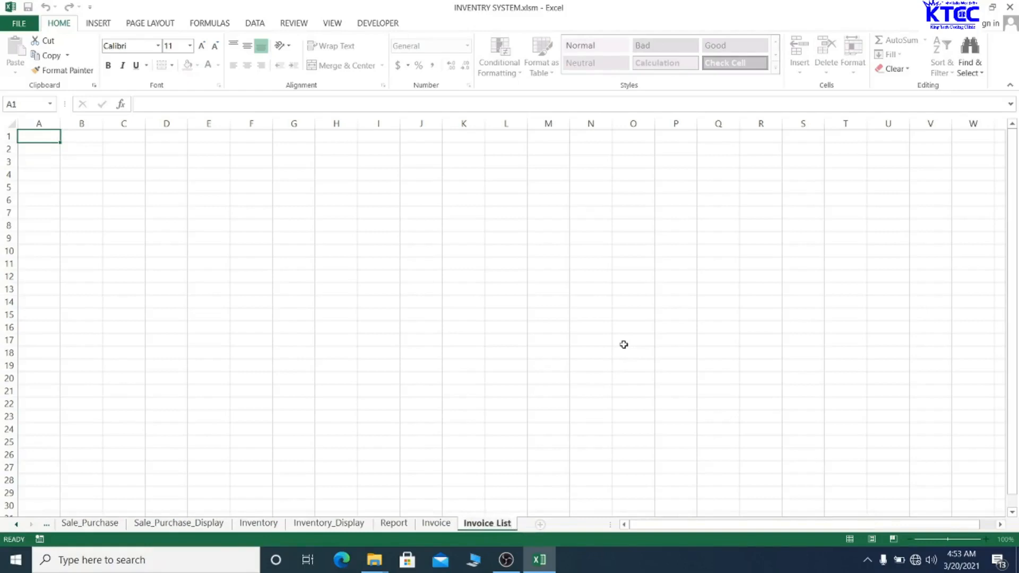
# - Add a sheet named Invoice Items after Invoice List
pyautogui.click(467, 317)
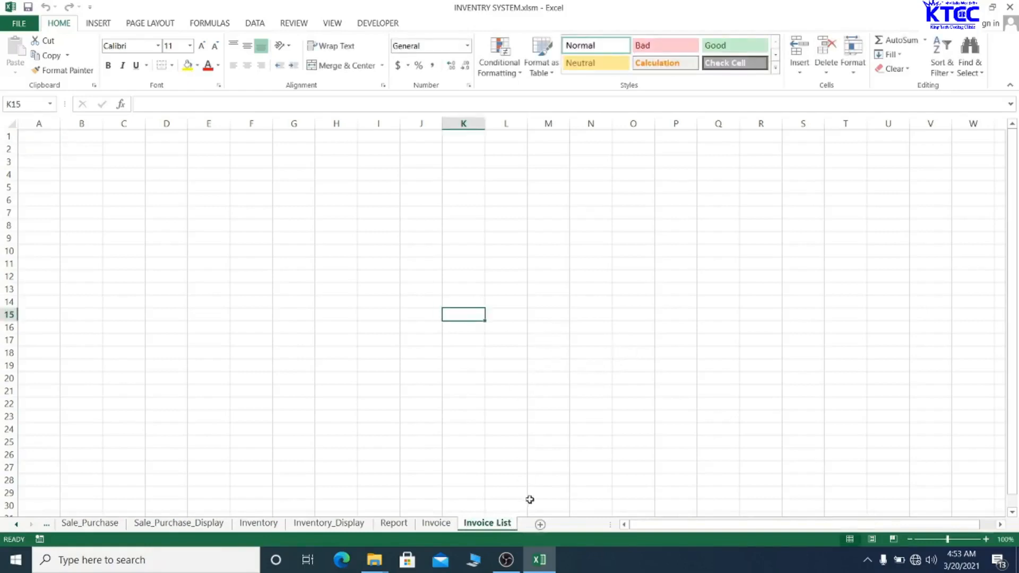
pyautogui.click(540, 525)
pyautogui.doubleClick(540, 523)
pyautogui.press('BackSpace')
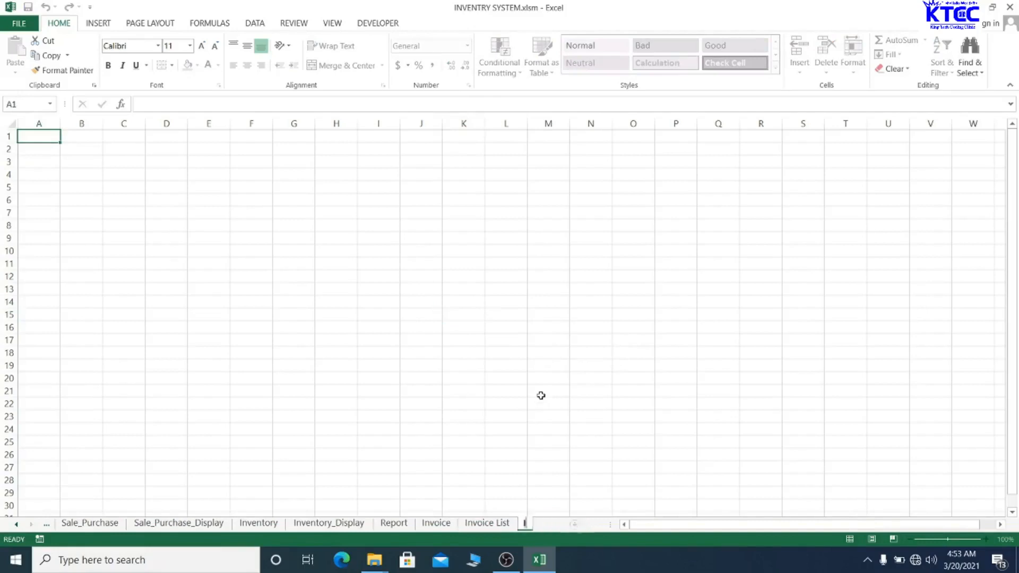
pyautogui.write('Invoice Items')
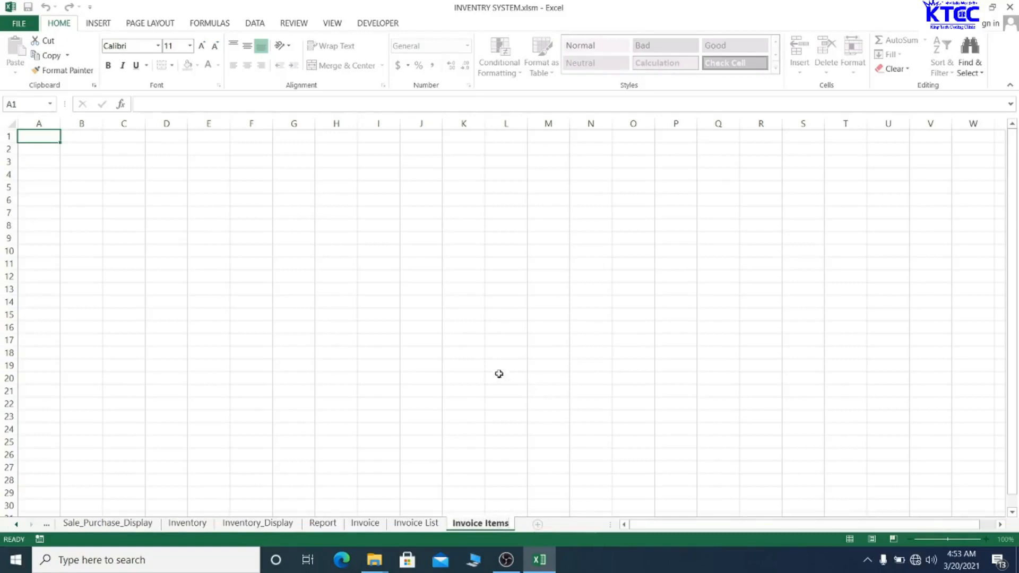
# - Add a sheet named Customers
pyautogui.click(537, 524)
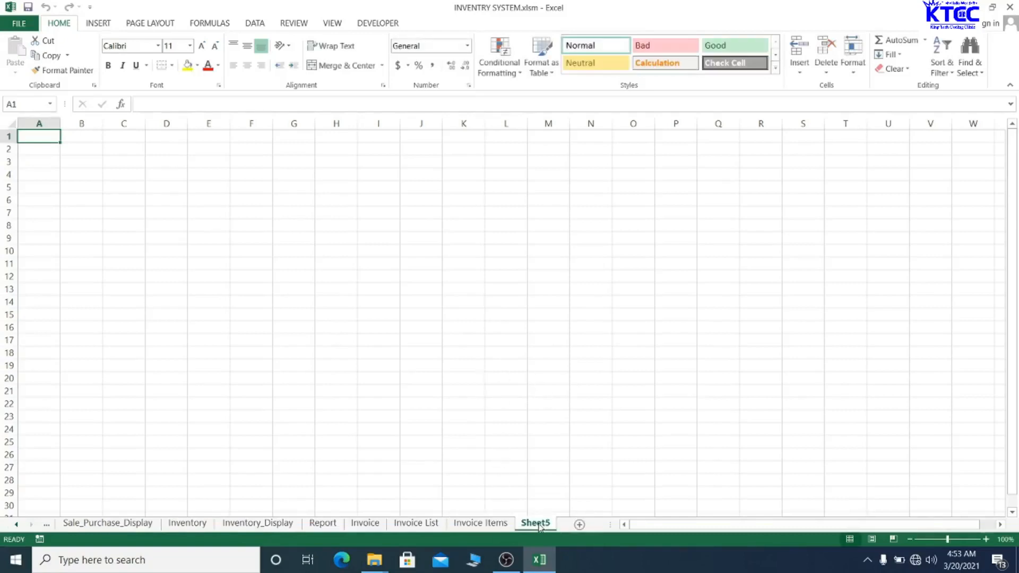
pyautogui.doubleClick(537, 523)
pyautogui.write('C')
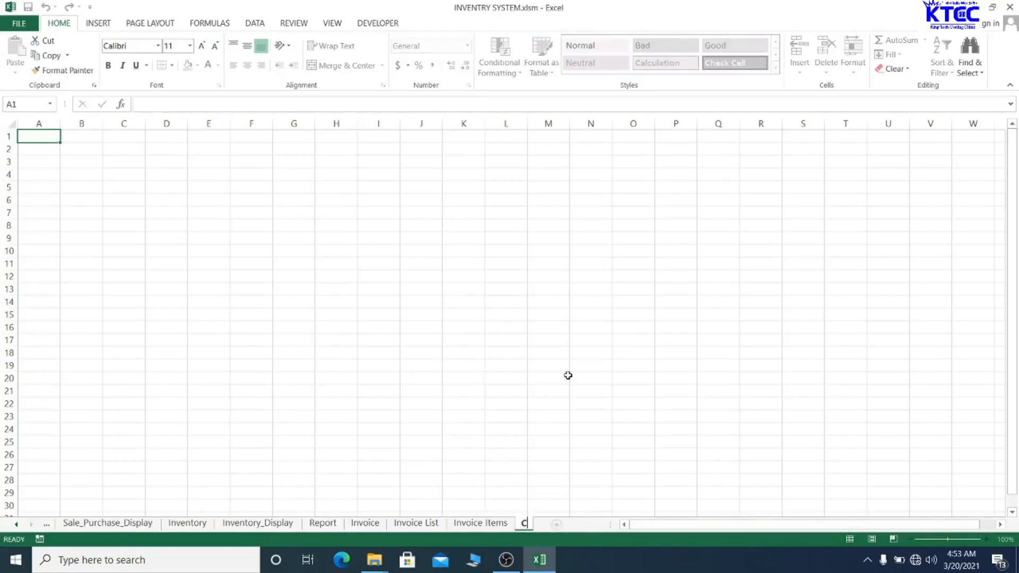
pyautogui.write('ustomers')
pyautogui.click(595, 525)
# - Add a sheet named Items, fixing the all-caps typo
pyautogui.click(596, 526)
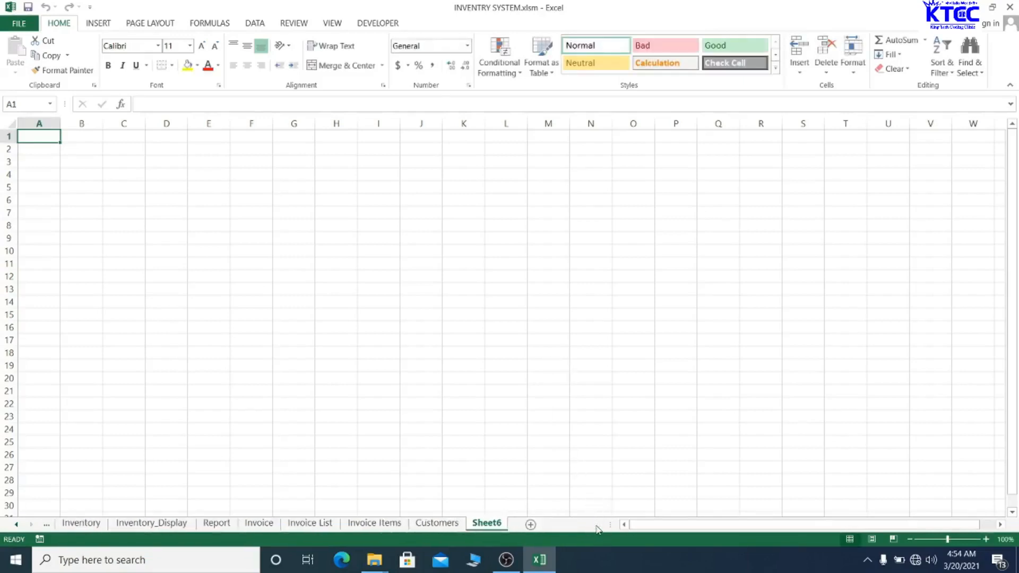
pyautogui.doubleClick(489, 523)
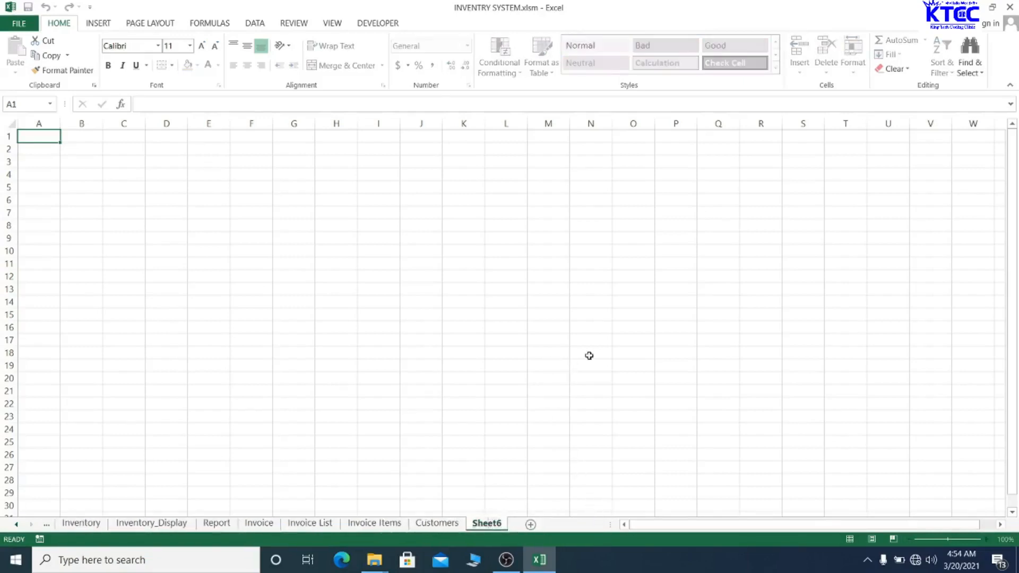
pyautogui.press('BackSpace')
pyautogui.press('BackSpace')
pyautogui.press('BackSpace')
pyautogui.press('BackSpace')
pyautogui.press('BackSpace')
pyautogui.press('BackSpace')
pyautogui.write('ITE')
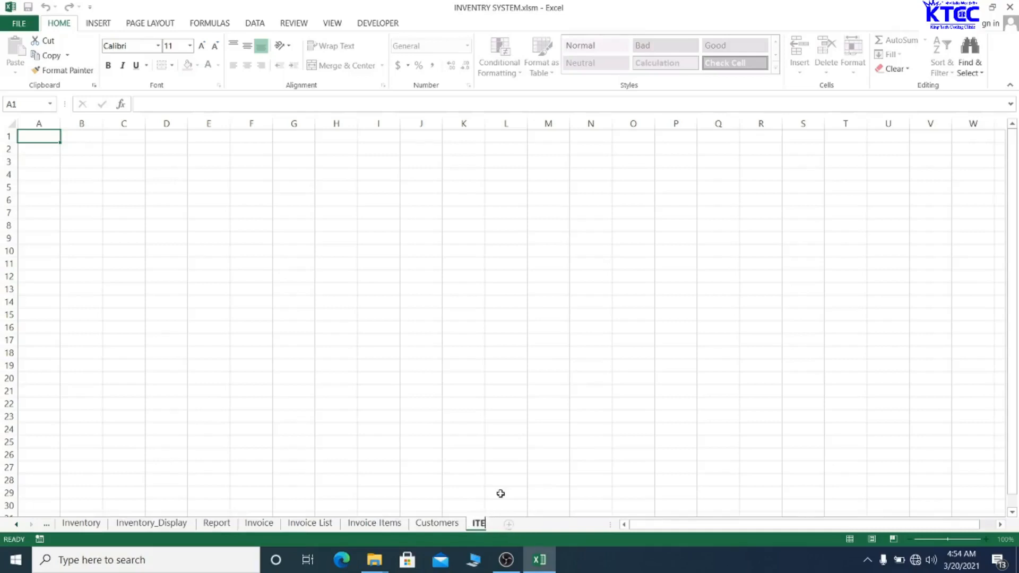
pyautogui.write('MS')
pyautogui.press('BackSpace')
pyautogui.press('BackSpace')
pyautogui.press('BackSpace')
pyautogui.press('BackSpace')
pyautogui.write('tems')
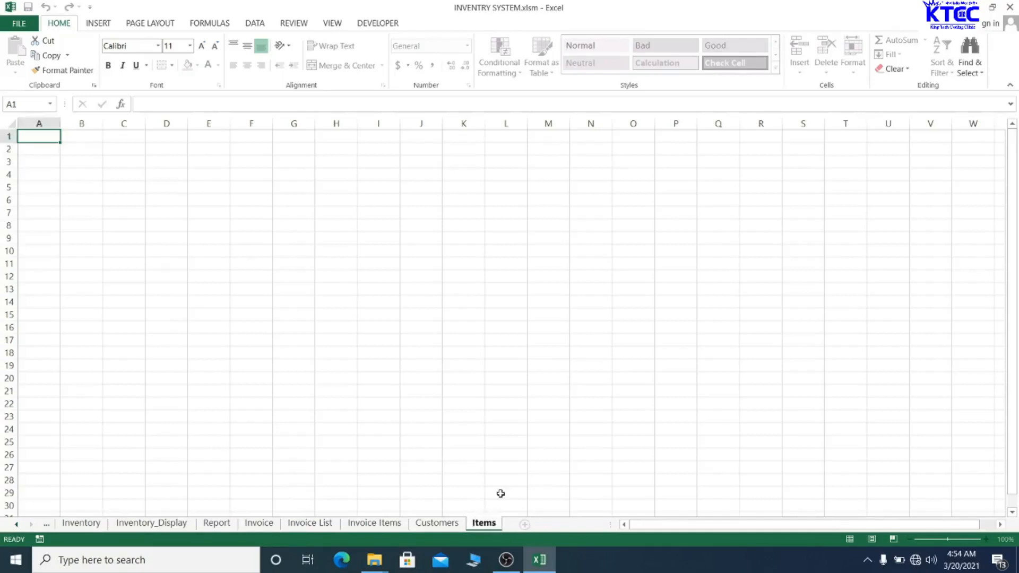
# - Merge and centre A1:D1 on the Items sheet and type the title 'Items Lis'
pyautogui.click(500, 494)
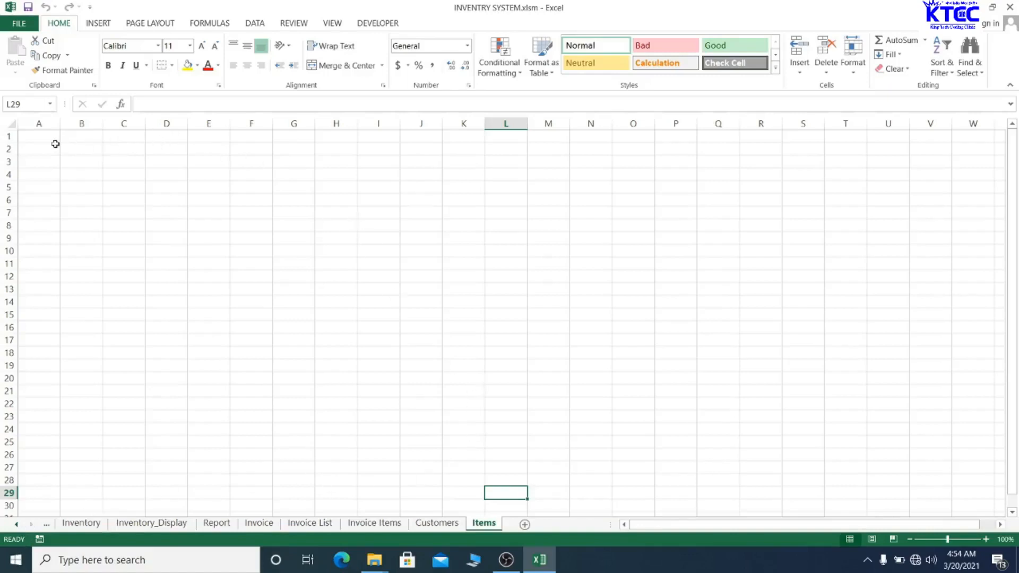
pyautogui.click(39, 133)
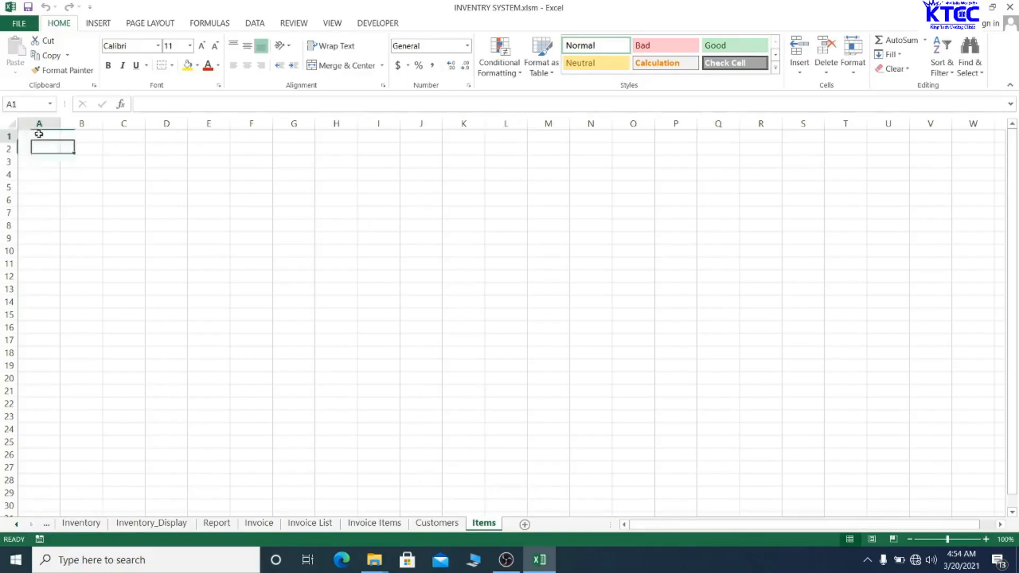
pyautogui.moveTo(38, 133); pyautogui.dragTo(475, 140)
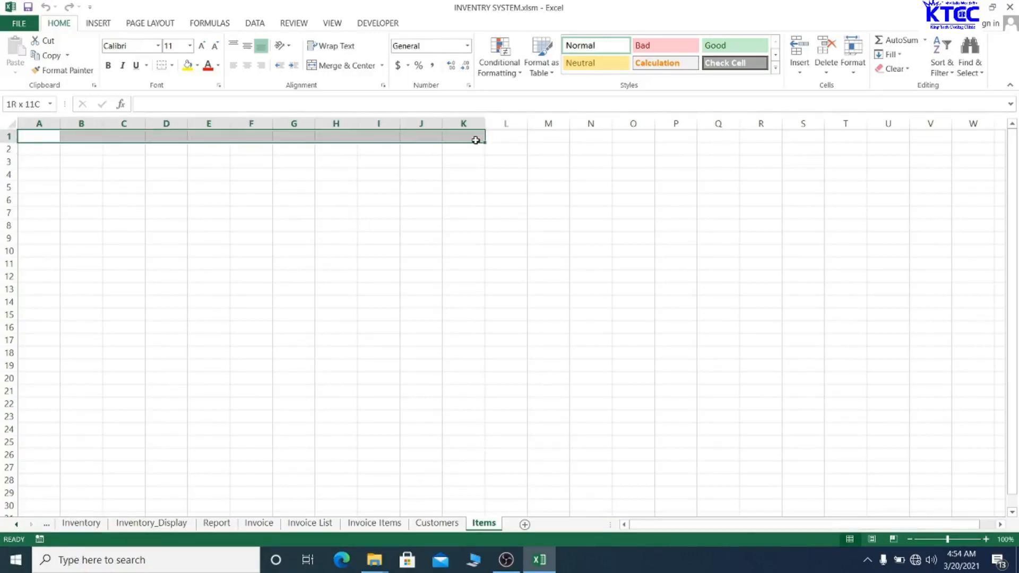
pyautogui.moveTo(476, 140); pyautogui.dragTo(175, 135)
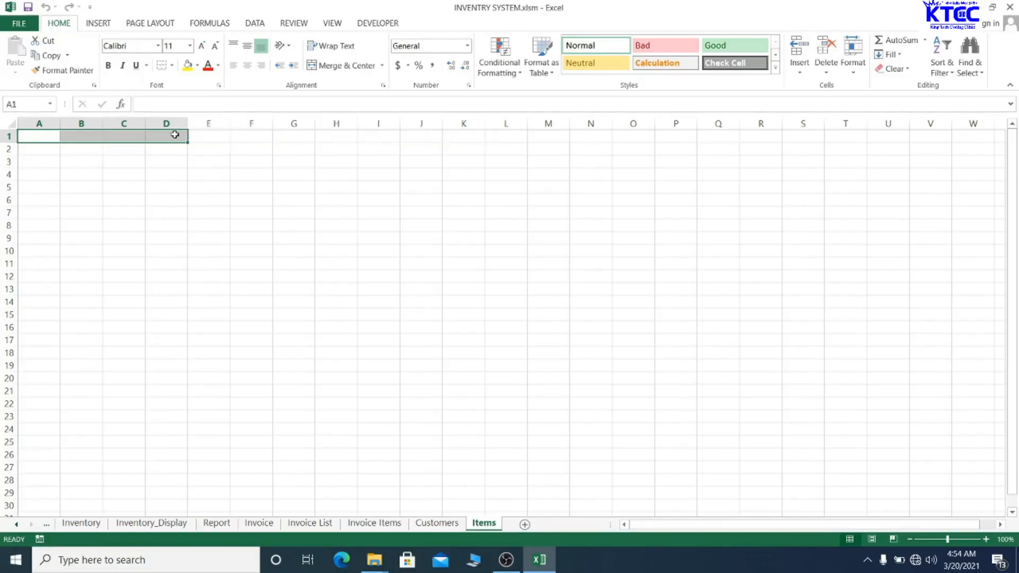
pyautogui.click(321, 65)
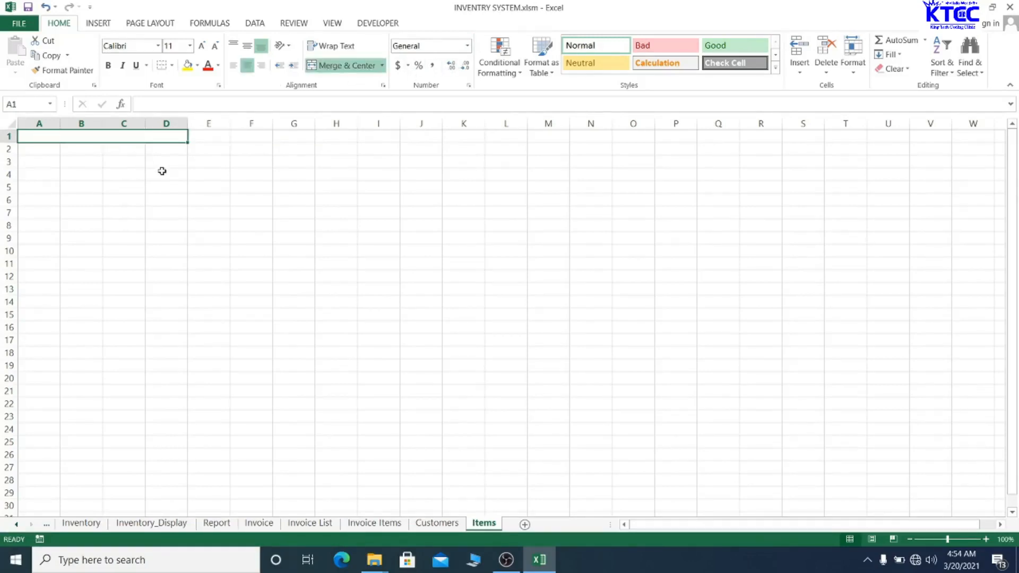
pyautogui.write('Items')
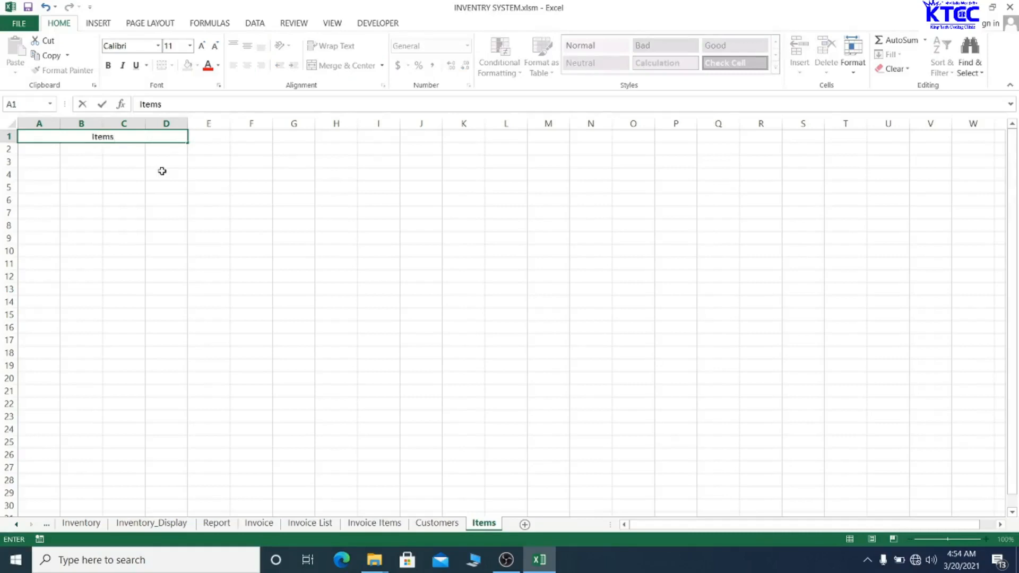
pyautogui.write(' Lis')
# - Resize columns A through D together to one wider, equal width
pyautogui.click(233, 187)
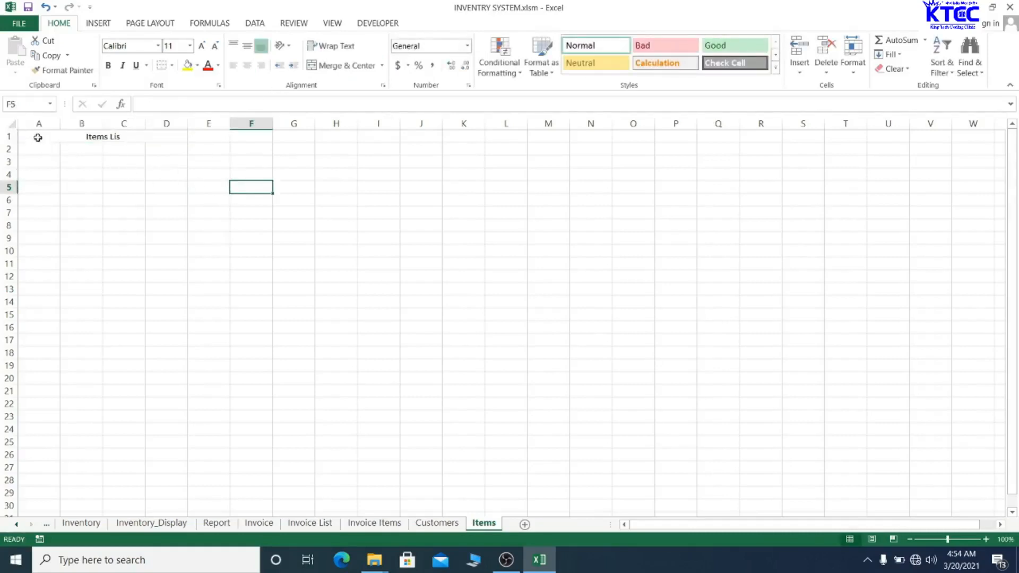
pyautogui.moveTo(36, 123); pyautogui.dragTo(416, 120)
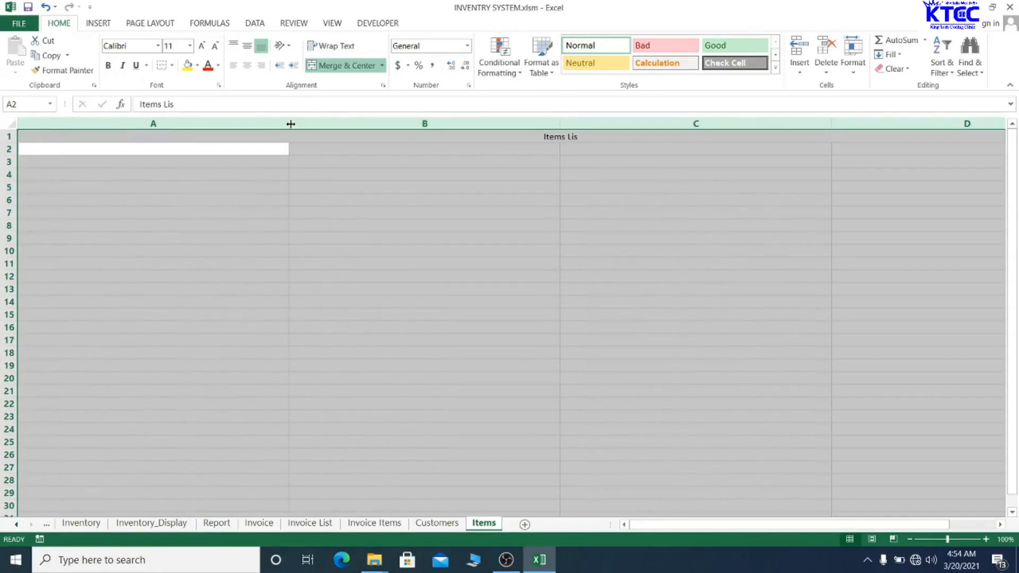
pyautogui.moveTo(289, 122); pyautogui.dragTo(136, 124)
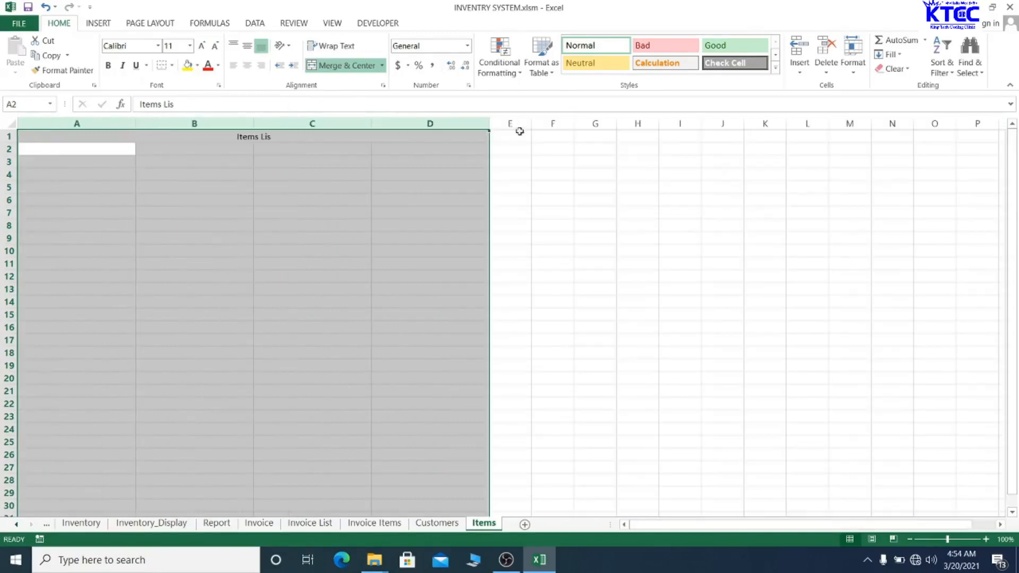
pyautogui.moveTo(488, 119); pyautogui.dragTo(548, 117)
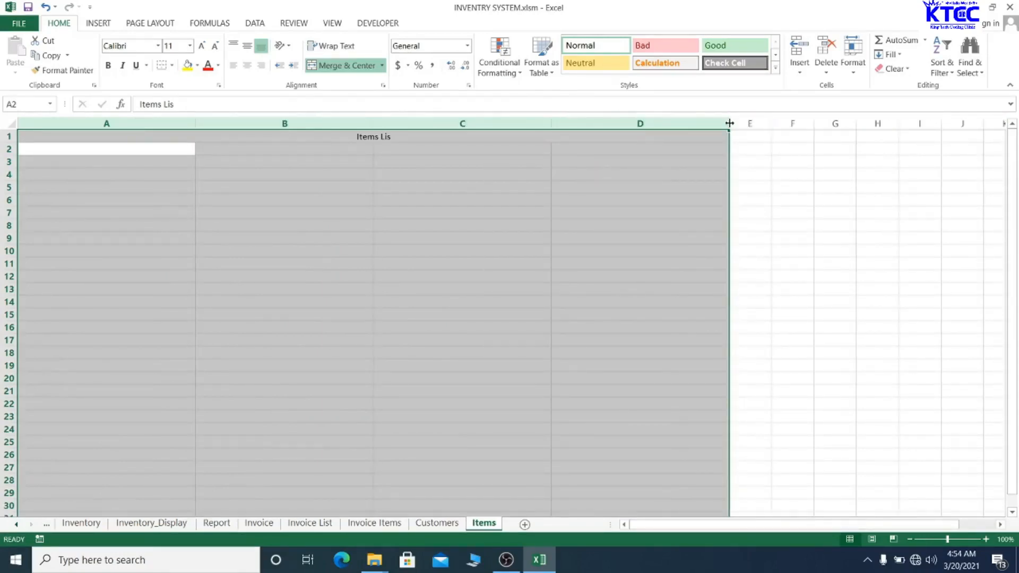
pyautogui.moveTo(728, 118); pyautogui.dragTo(724, 120)
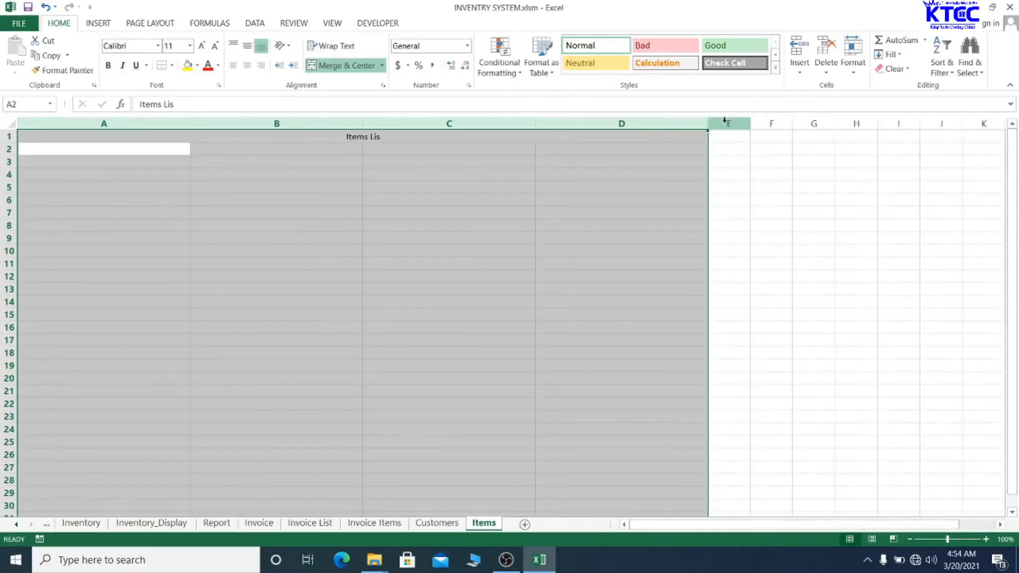
pyautogui.click(345, 250)
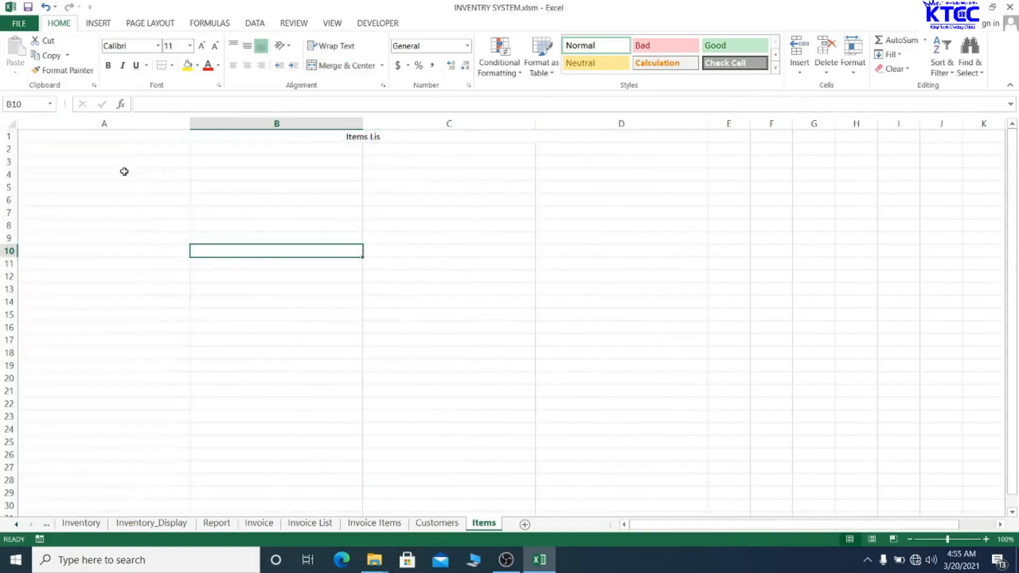
pyautogui.click(118, 149)
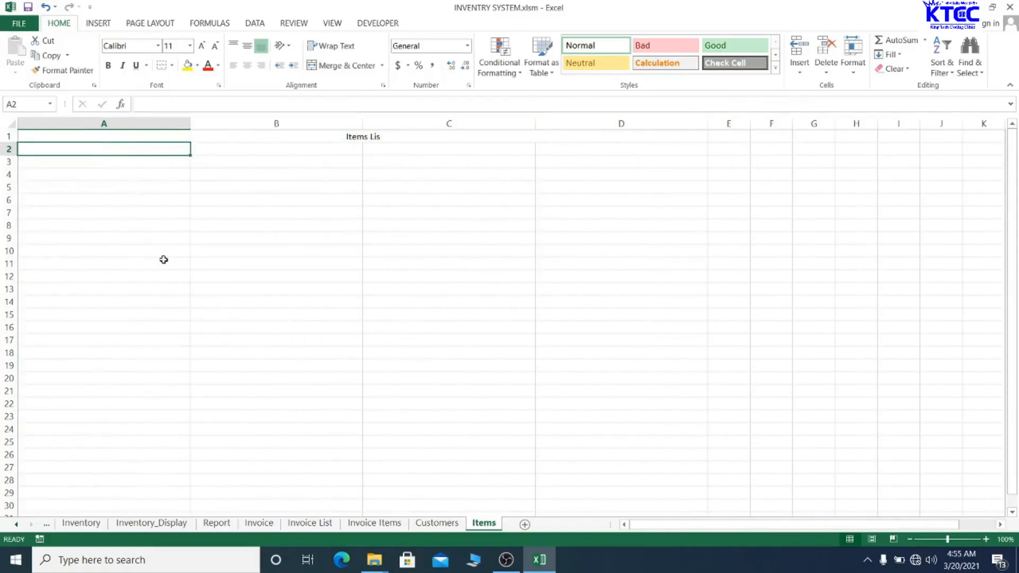
# - Enter headings Item/Type, Description, Qty and Sales Price in A2:D2
pyautogui.write('Items Lis')
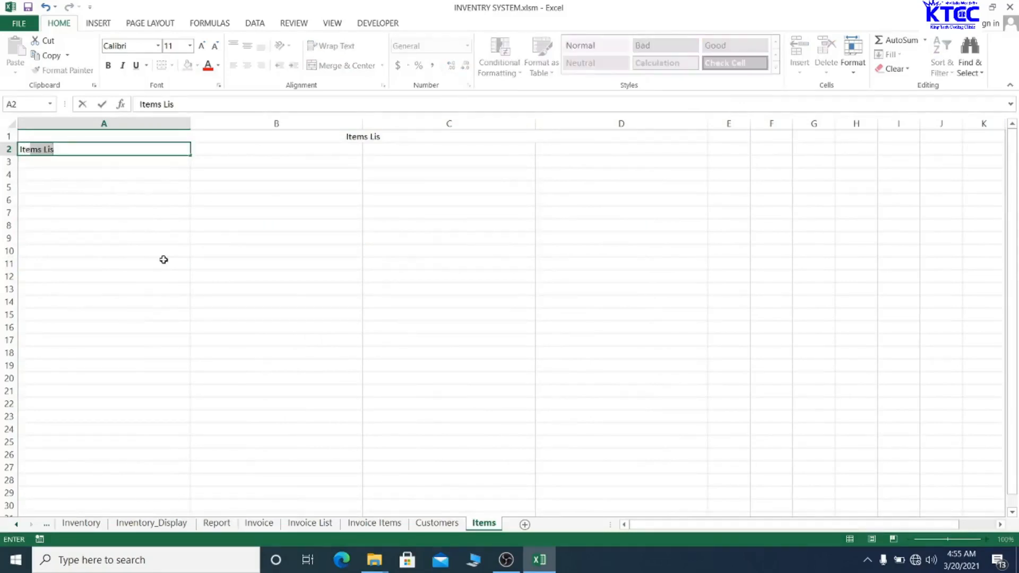
pyautogui.write('/Type')
pyautogui.press('Tab')
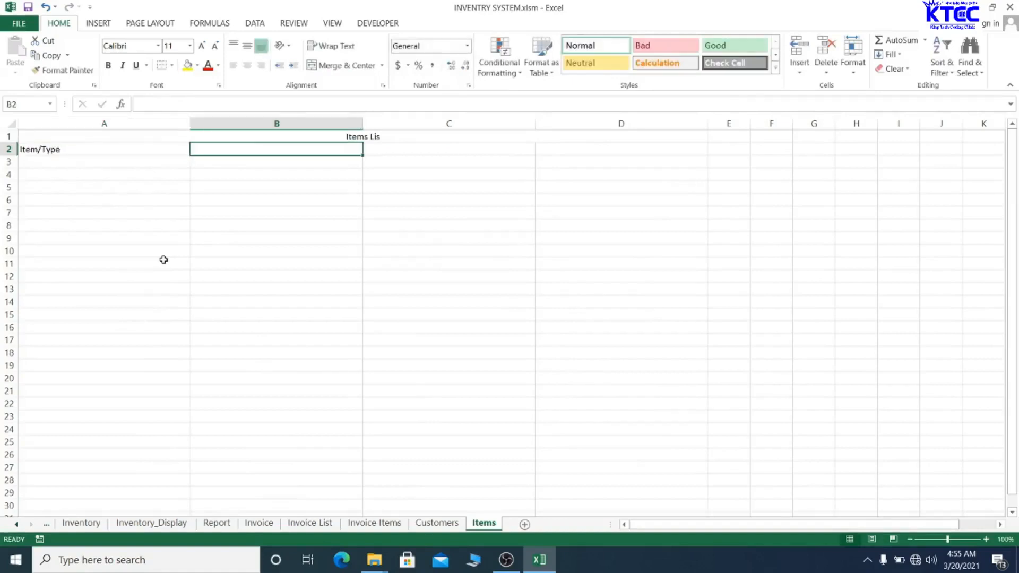
pyautogui.write('Descr')
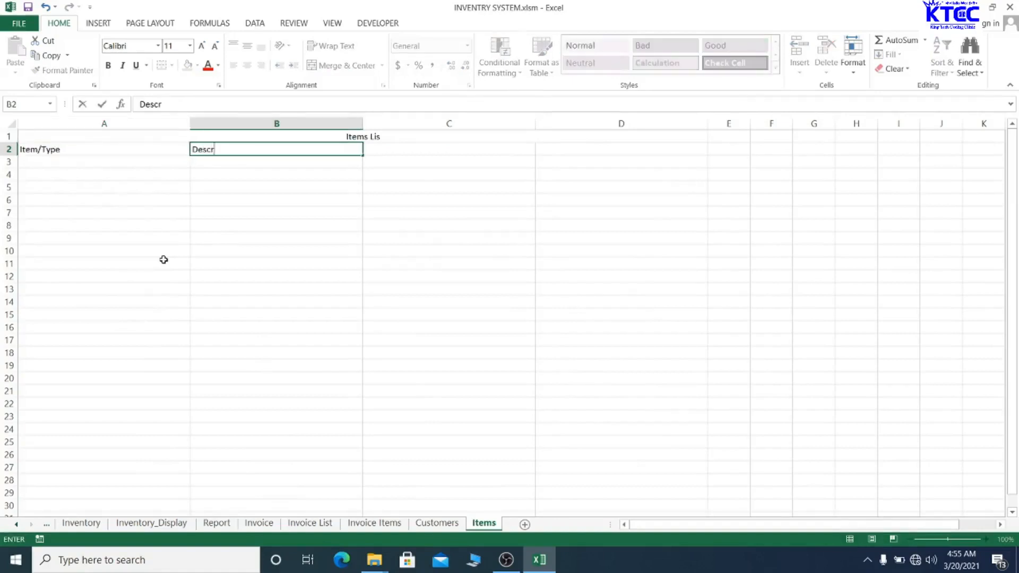
pyautogui.write('iption')
pyautogui.press('Tab')
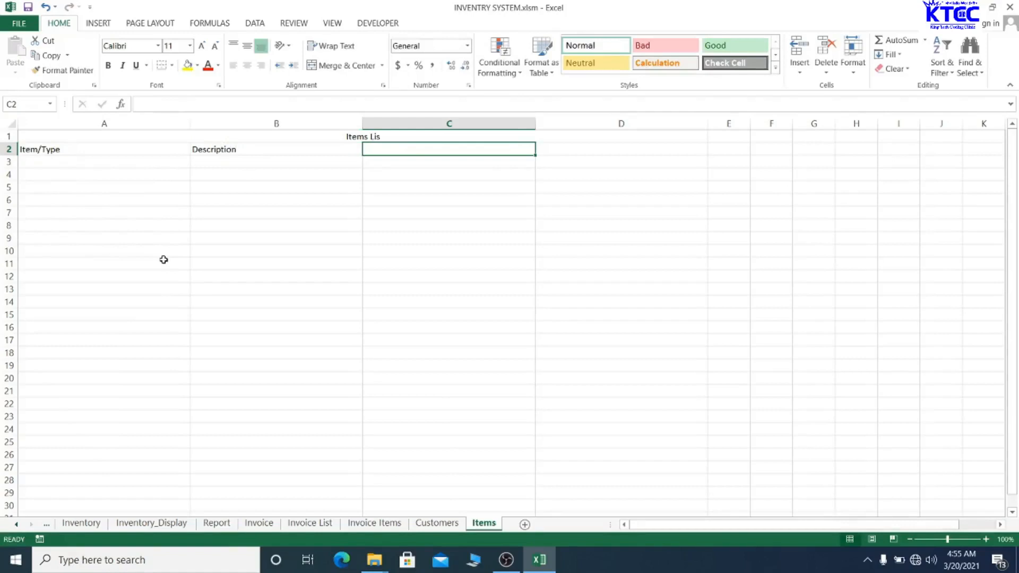
pyautogui.write('Qty')
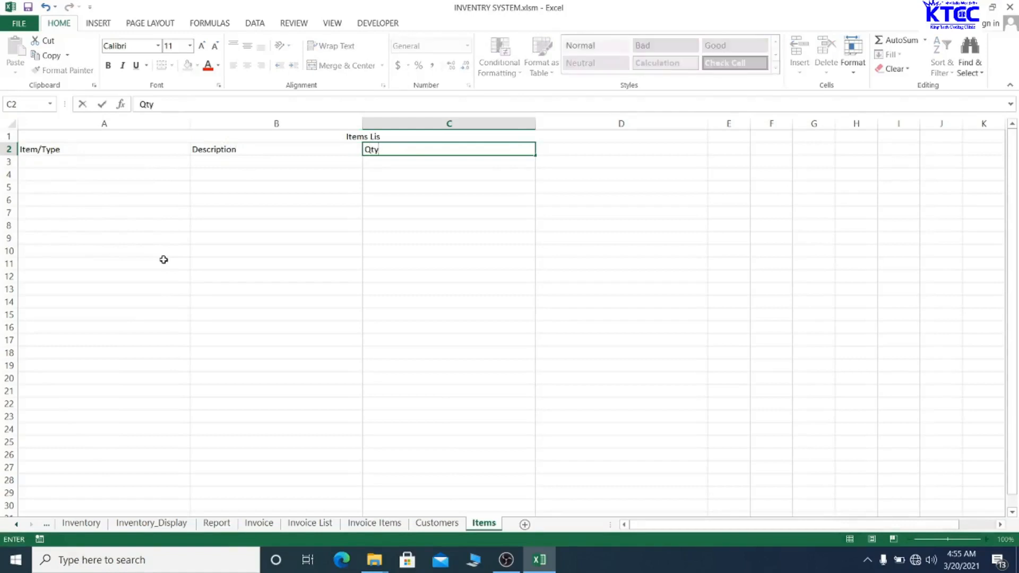
pyautogui.press('Tab')
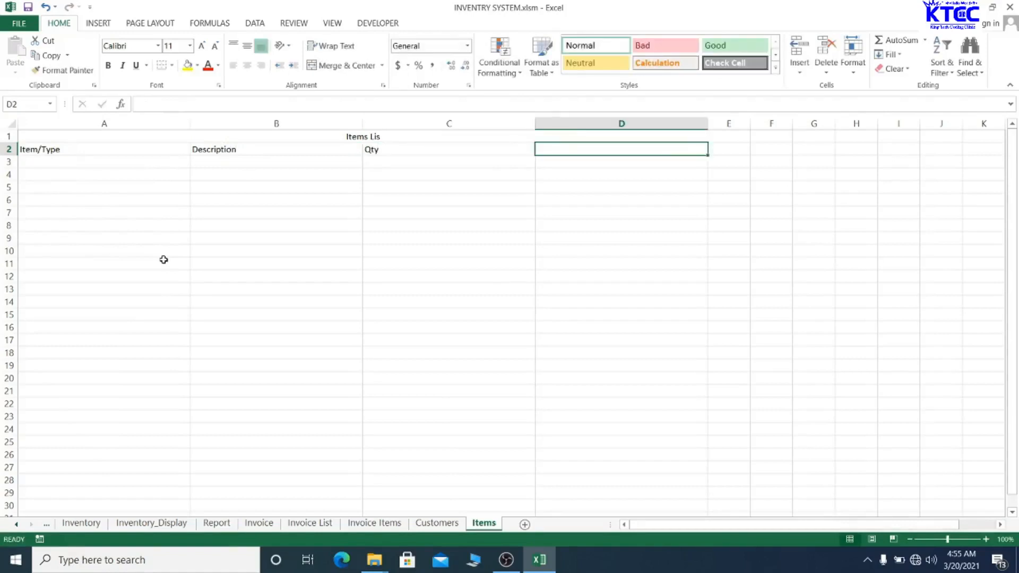
pyautogui.write('Sal')
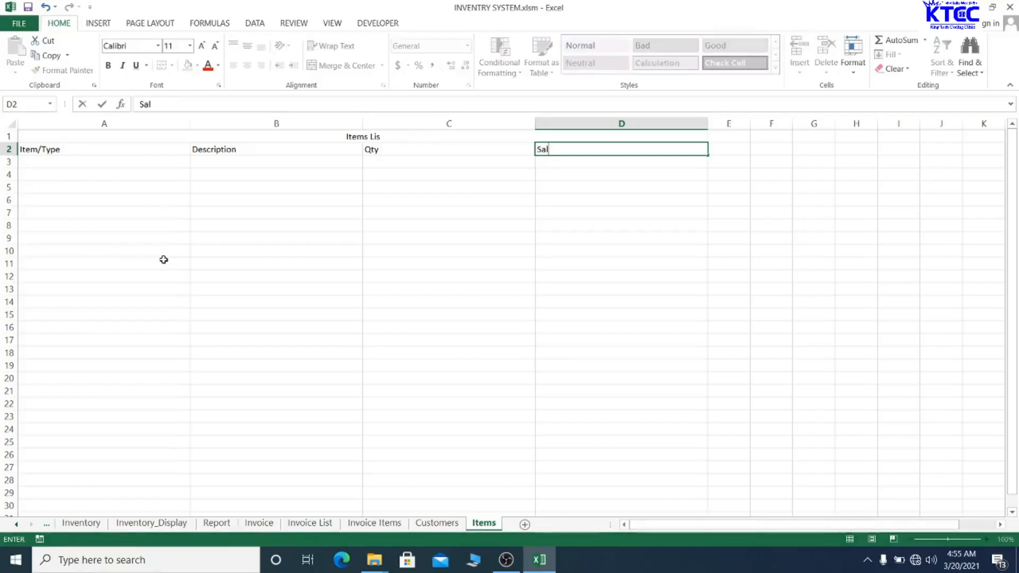
pyautogui.write('es Price')
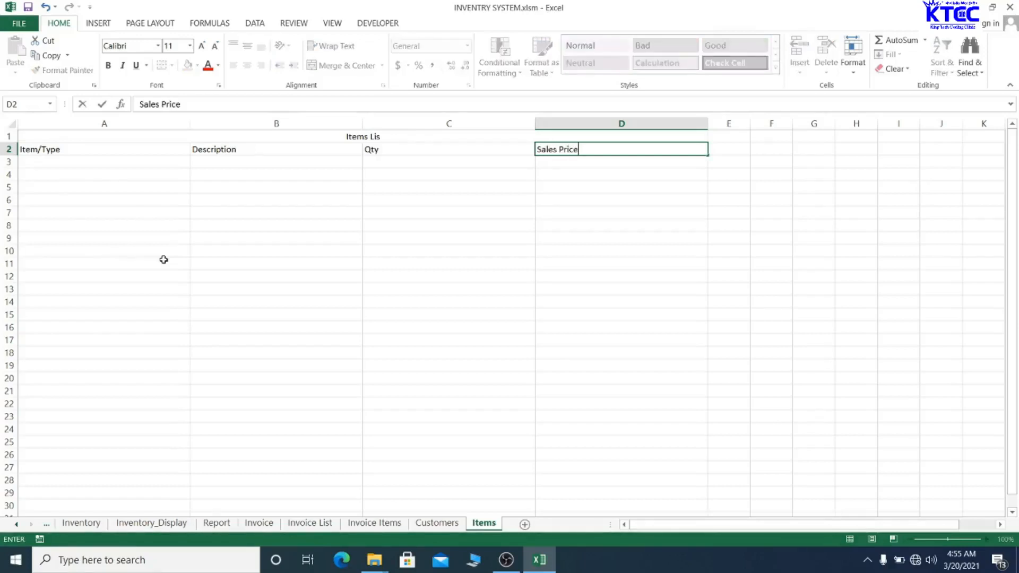
pyautogui.click(658, 278)
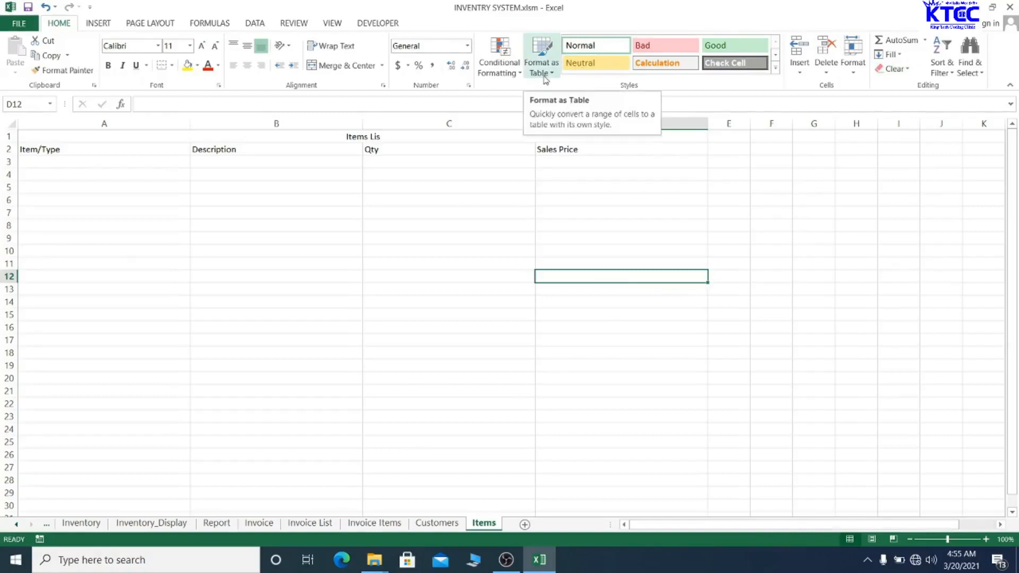
# - Link cell A3 to Product_Master cell B2 so it shows LAPTOP
pyautogui.click(64, 161)
pyautogui.write('=')
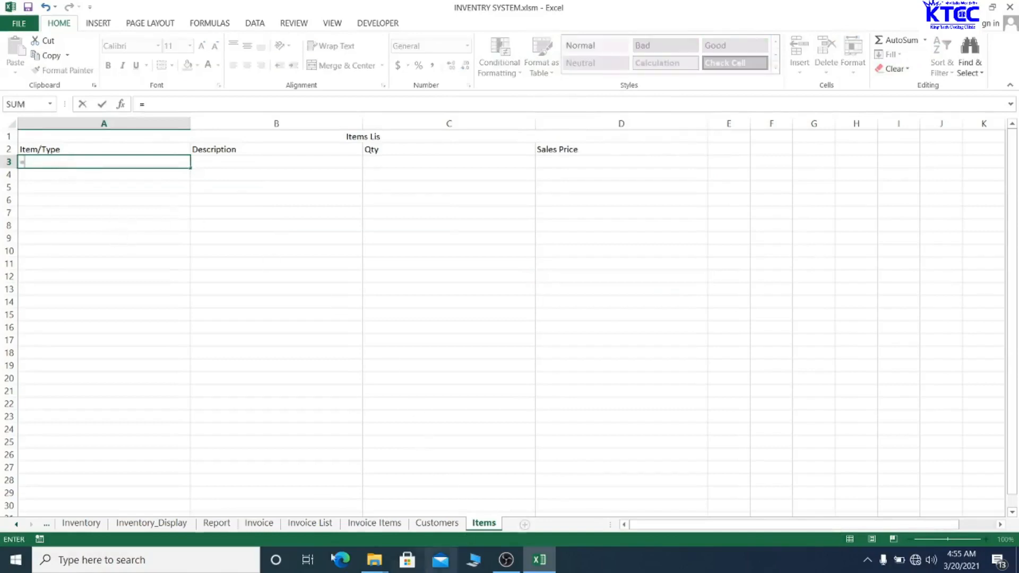
pyautogui.click(16, 524)
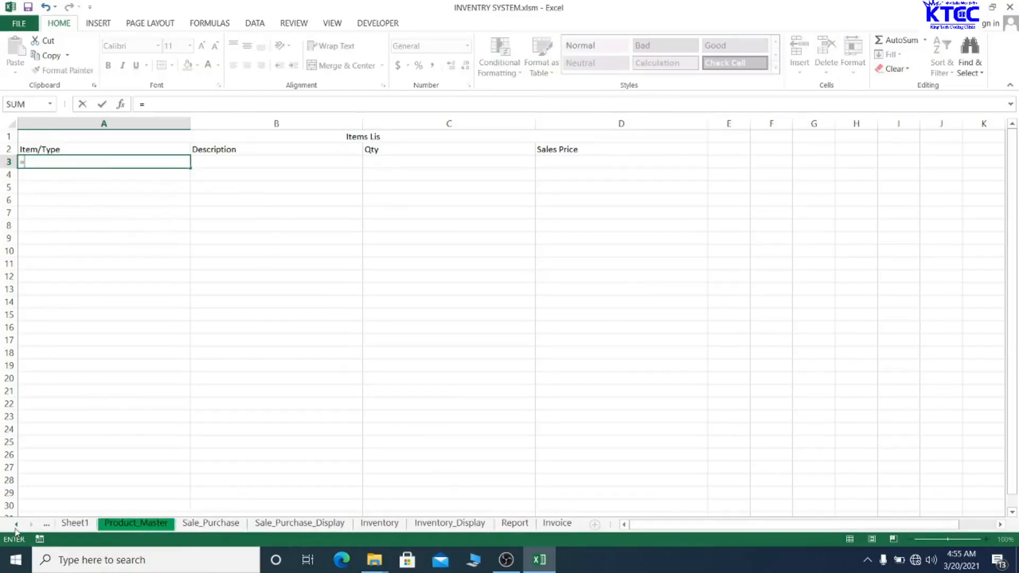
pyautogui.click(119, 523)
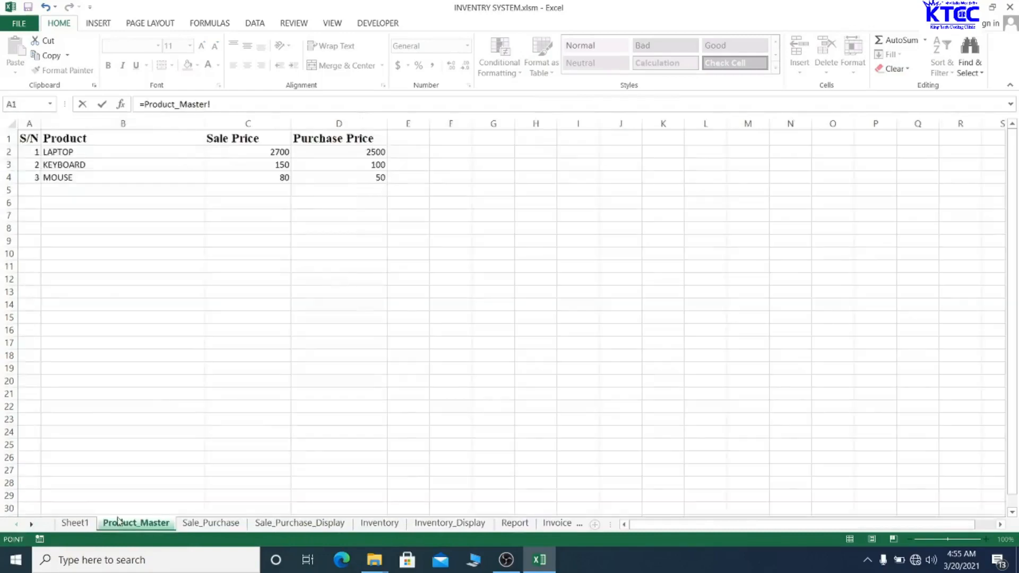
pyautogui.click(65, 152)
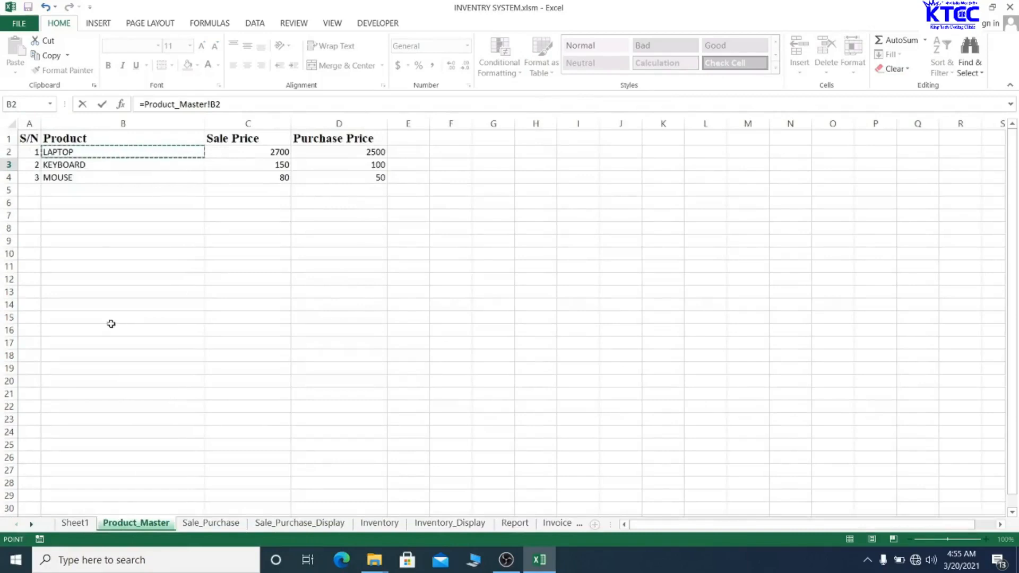
pyautogui.press('Return')
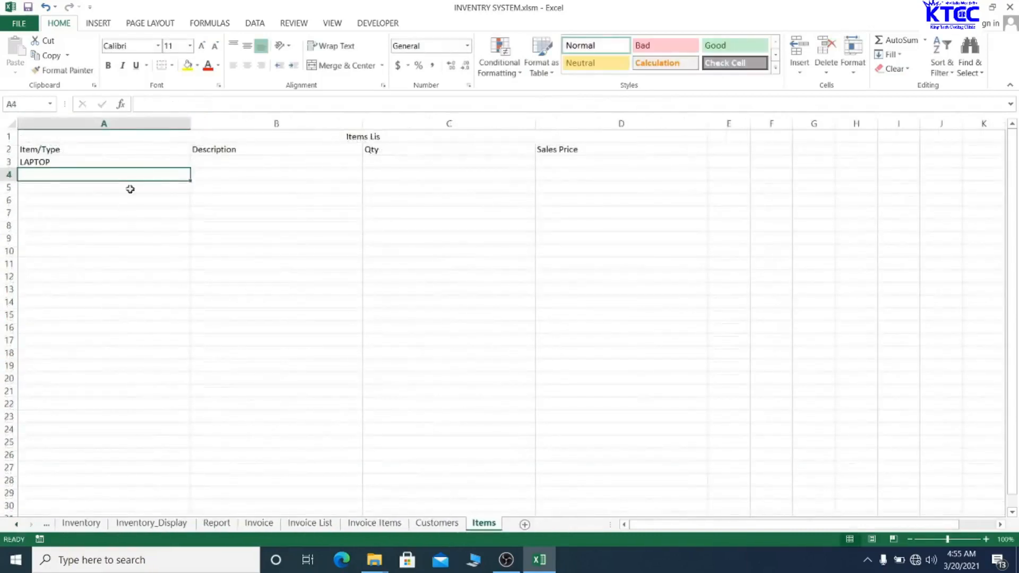
# - Fill the A3 link down column A, listing LAPTOP, KEYBOARD, MOUSE, then zeros
pyautogui.click(134, 157)
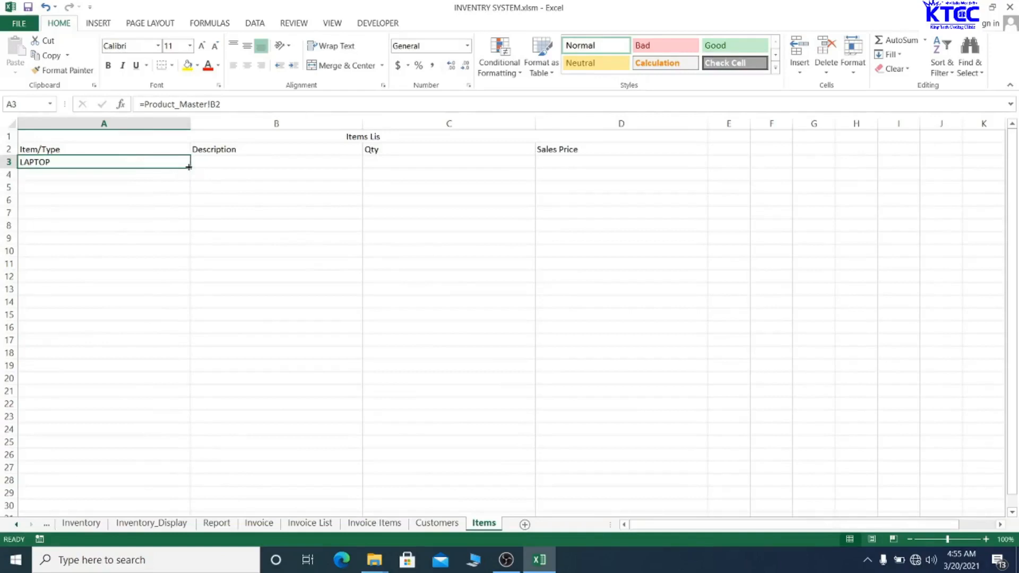
pyautogui.moveTo(189, 166); pyautogui.dragTo(162, 420)
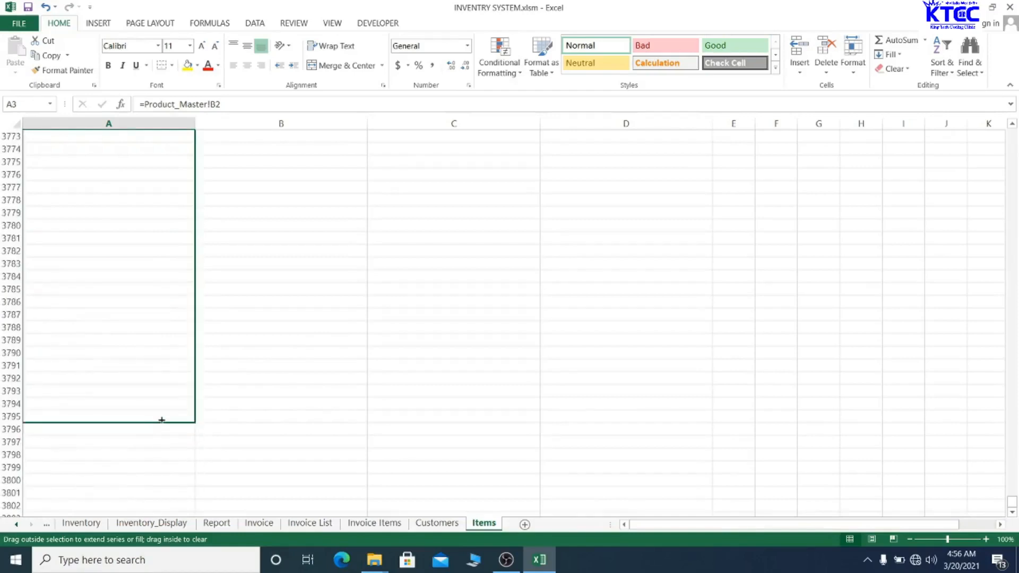
pyautogui.moveTo(162, 420); pyautogui.dragTo(148, 234)
pyautogui.scroll(20, 337, 331)
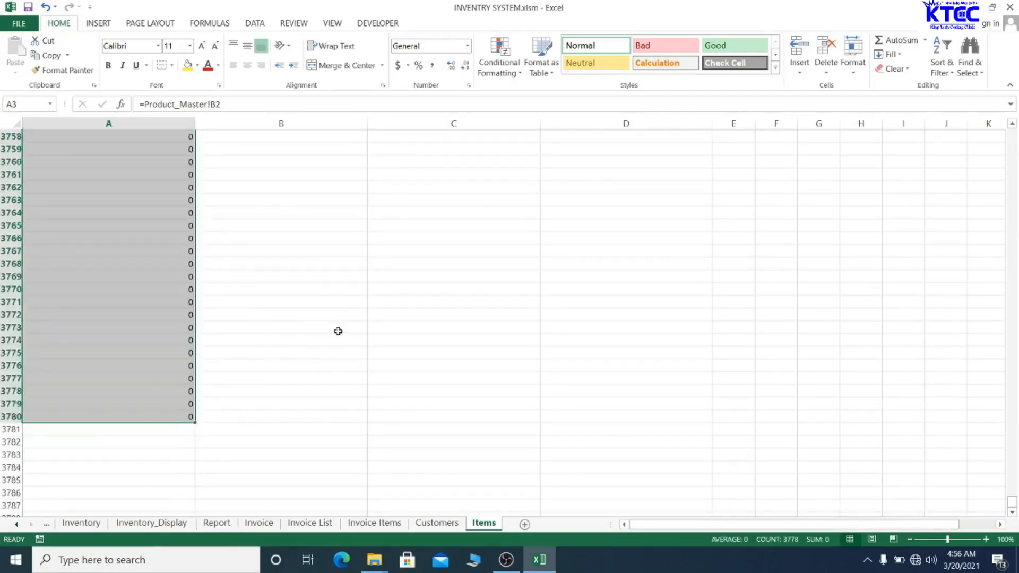
pyautogui.scroll(6, 342, 272)
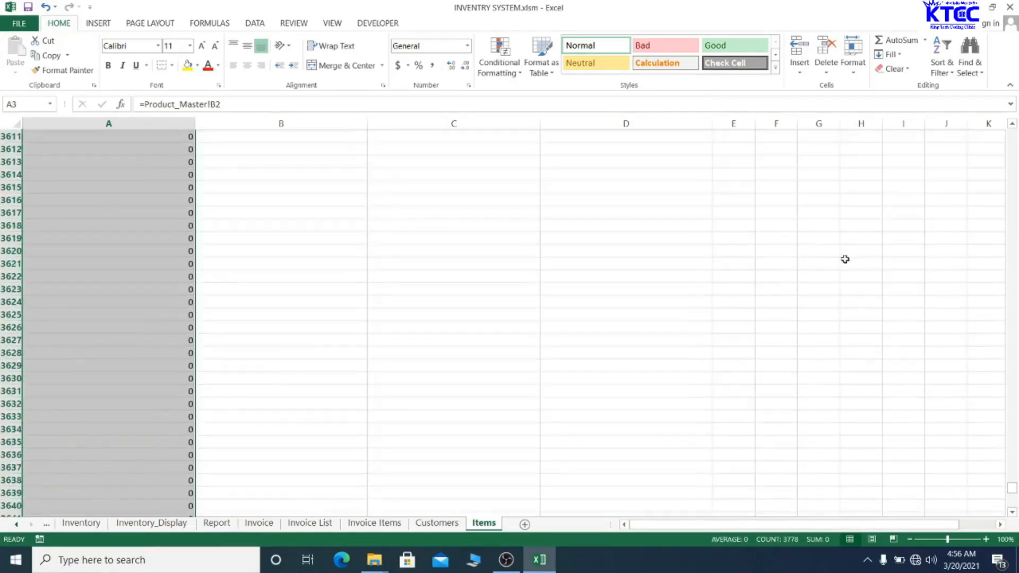
pyautogui.moveTo(1011, 487); pyautogui.dragTo(1012, 134)
pyautogui.click(579, 164)
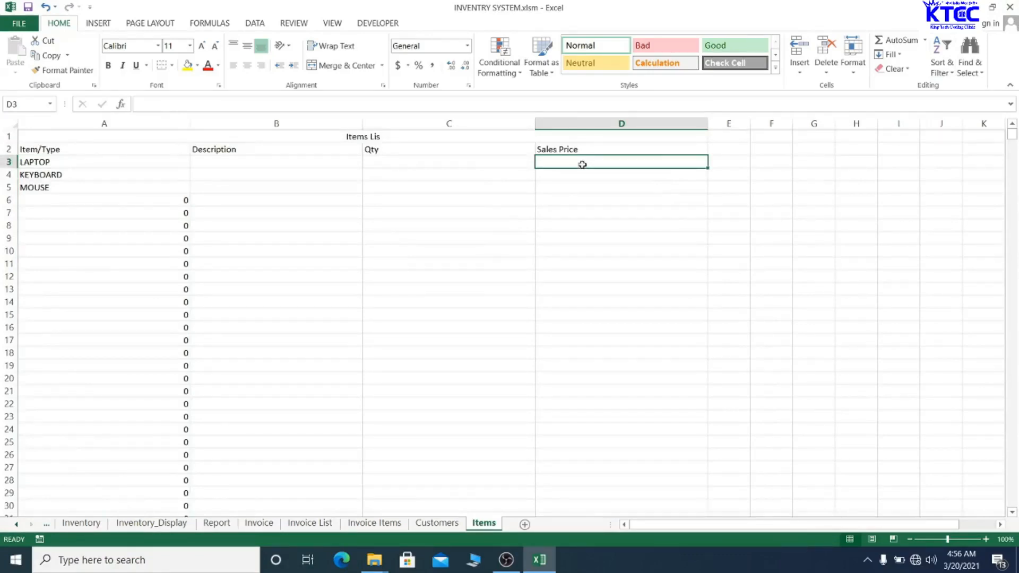
# - Link D3 to Product_Master C2 and fill down, showing prices 2700, 150, 80
pyautogui.write('=')
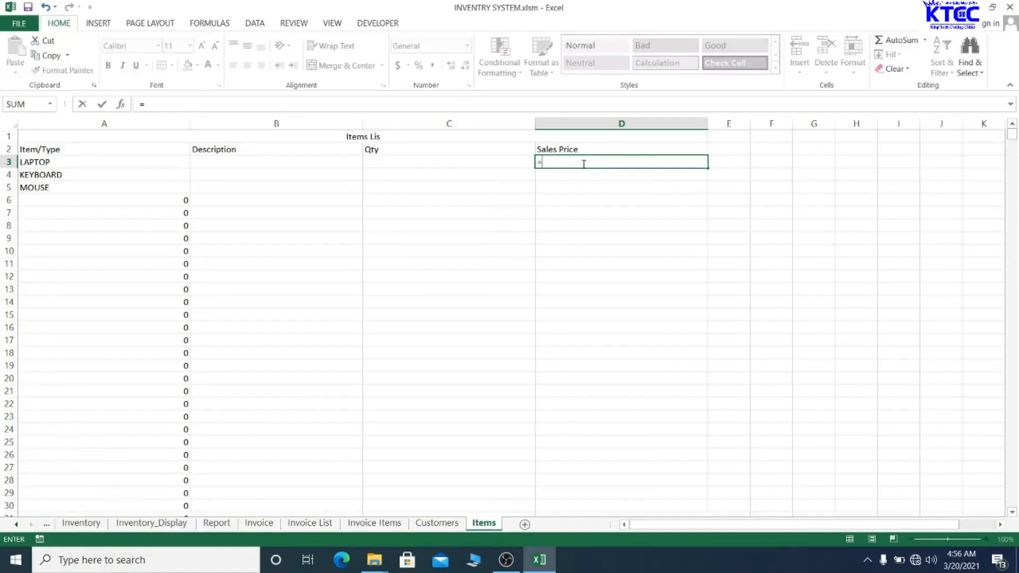
pyautogui.click(16, 524)
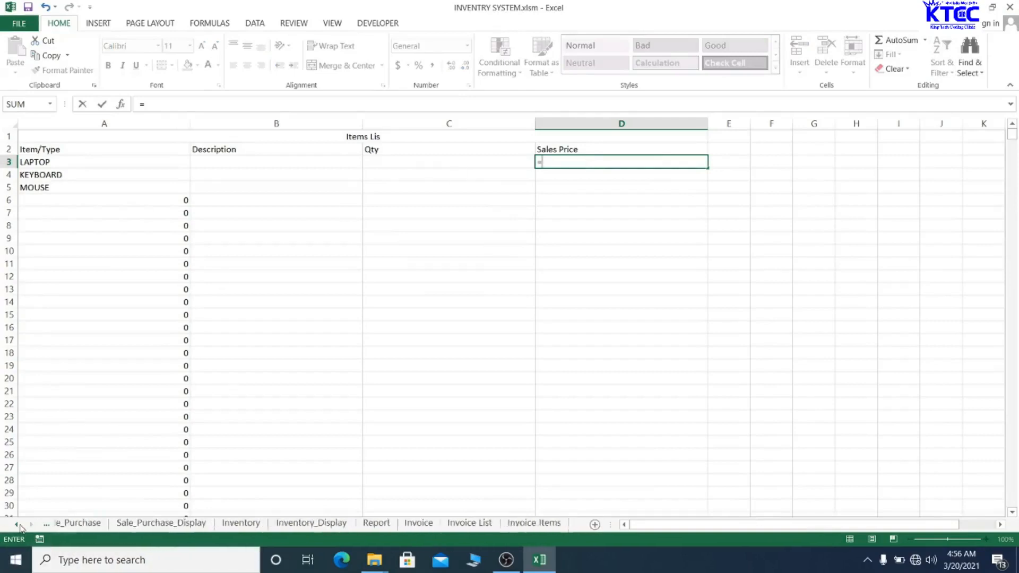
pyautogui.click(17, 524)
pyautogui.click(110, 524)
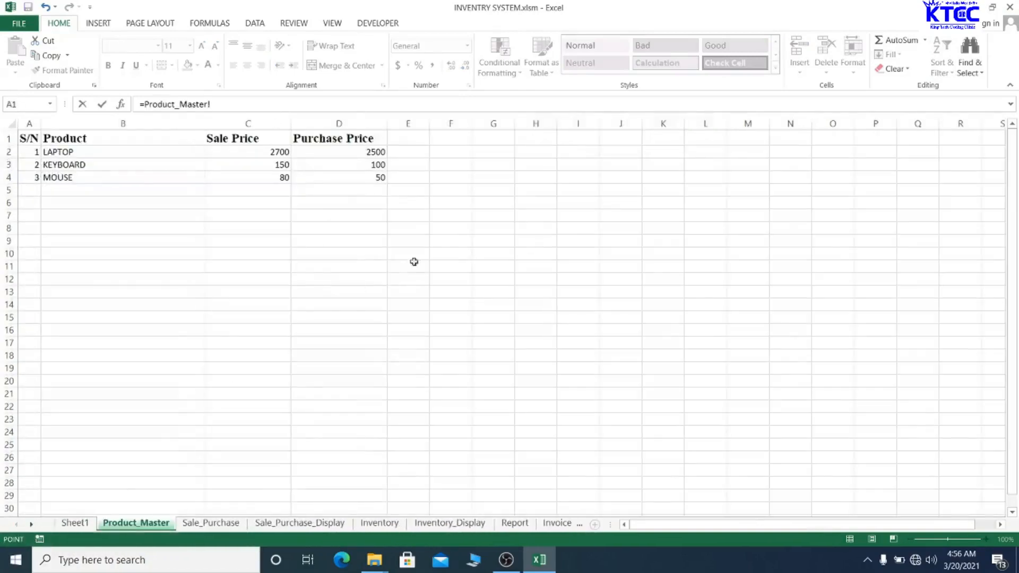
pyautogui.click(254, 152)
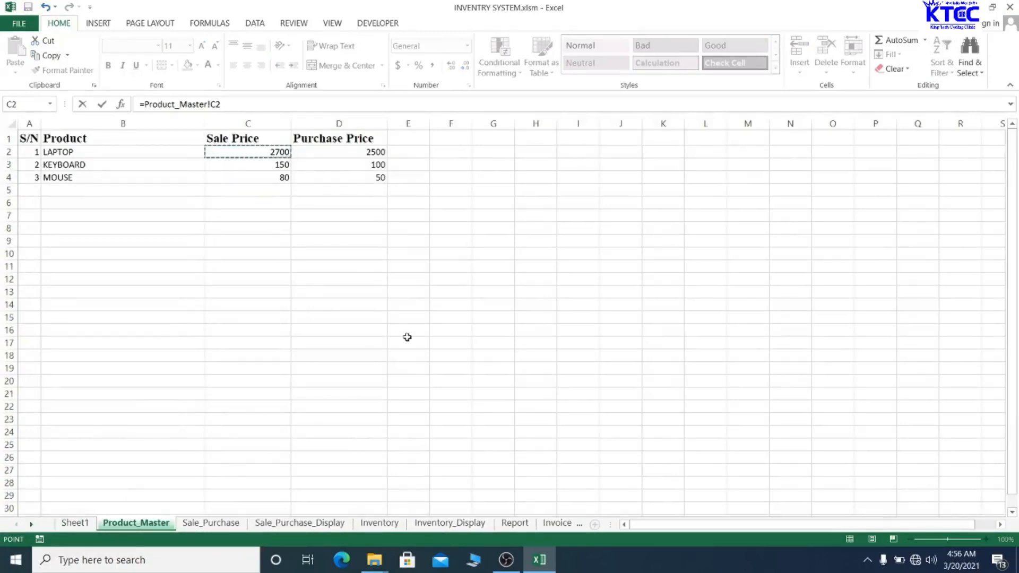
pyautogui.press('Return')
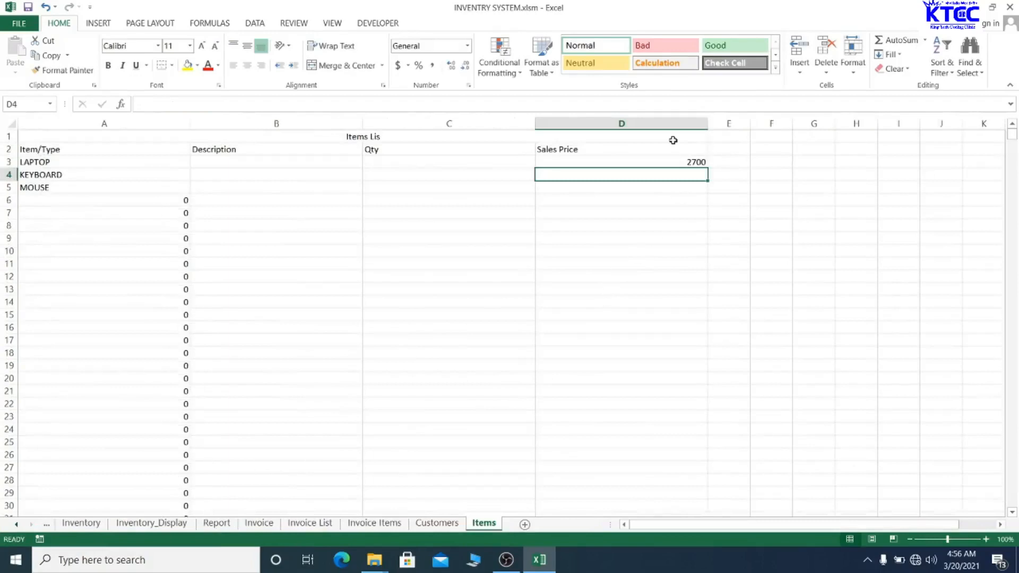
pyautogui.click(657, 162)
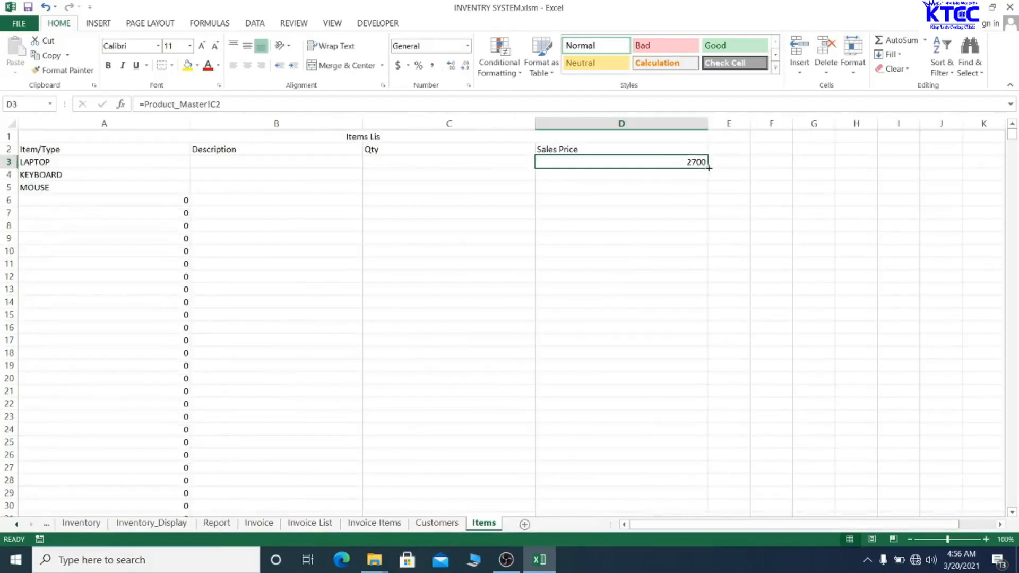
pyautogui.doubleClick(707, 168)
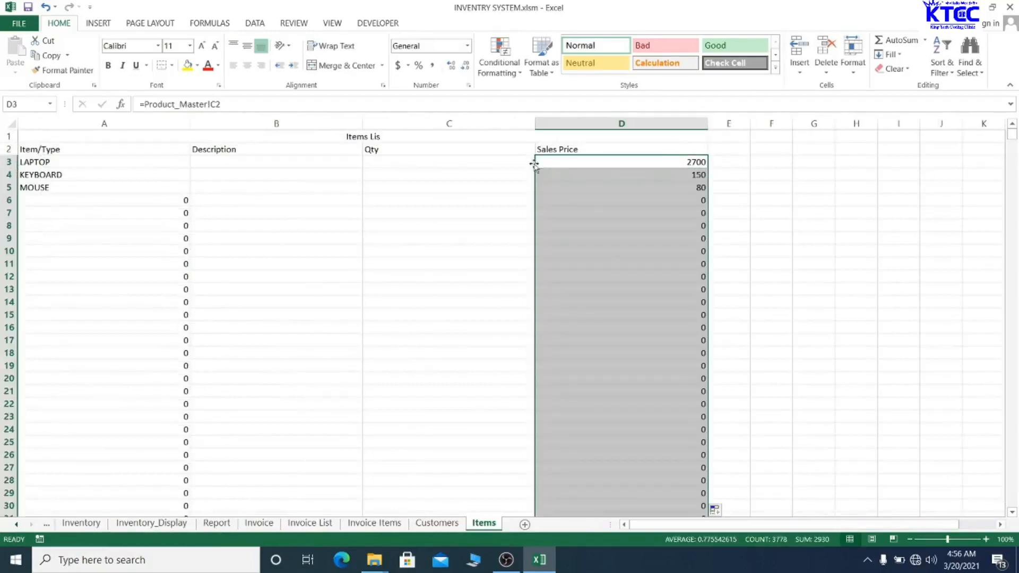
# - Enter a quantity of 1 for LAPTOP in C3
pyautogui.click(488, 164)
pyautogui.write('1')
pyautogui.press('Return')
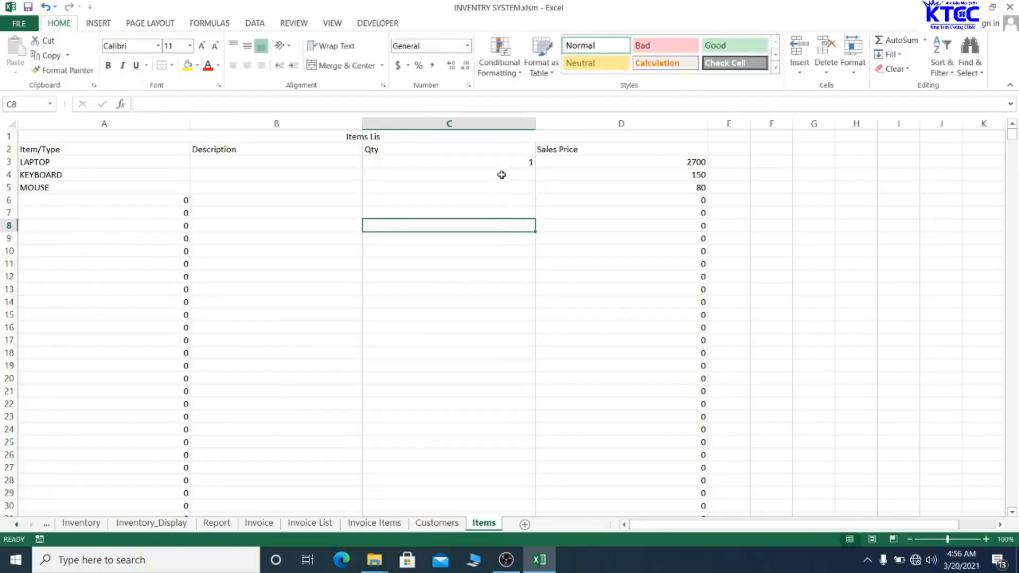
# - Fill the quantity 1 down the whole Qty column
pyautogui.click(525, 165)
pyautogui.doubleClick(535, 169)
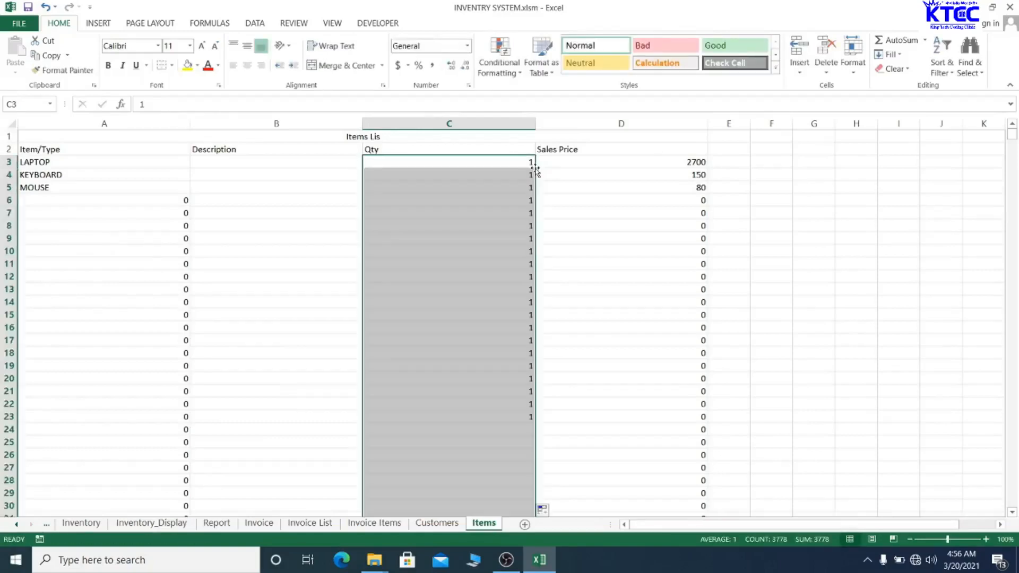
pyautogui.click(305, 162)
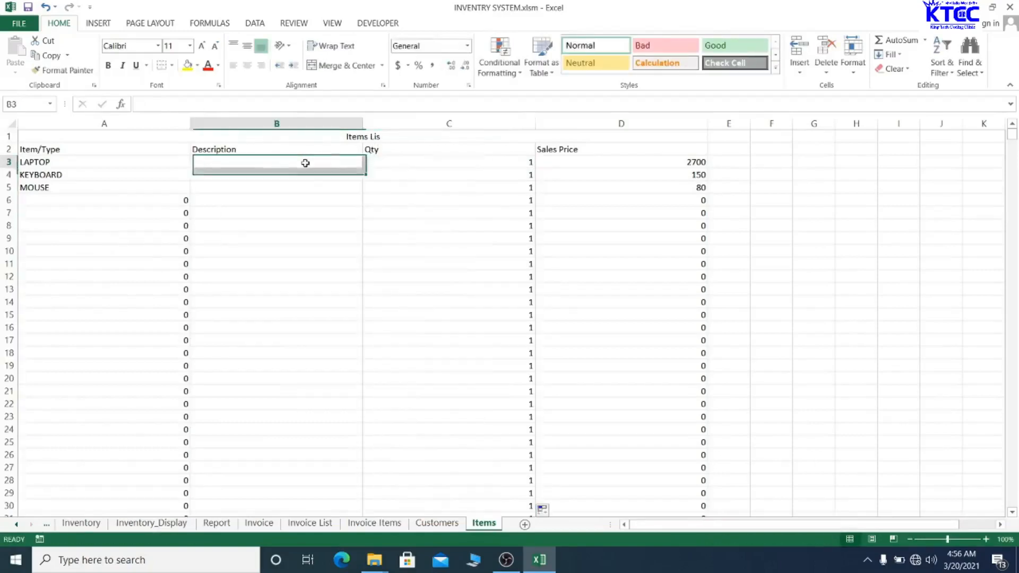
# - Save past the personal-information warning and select the header row A2:D2
pyautogui.click(430, 278)
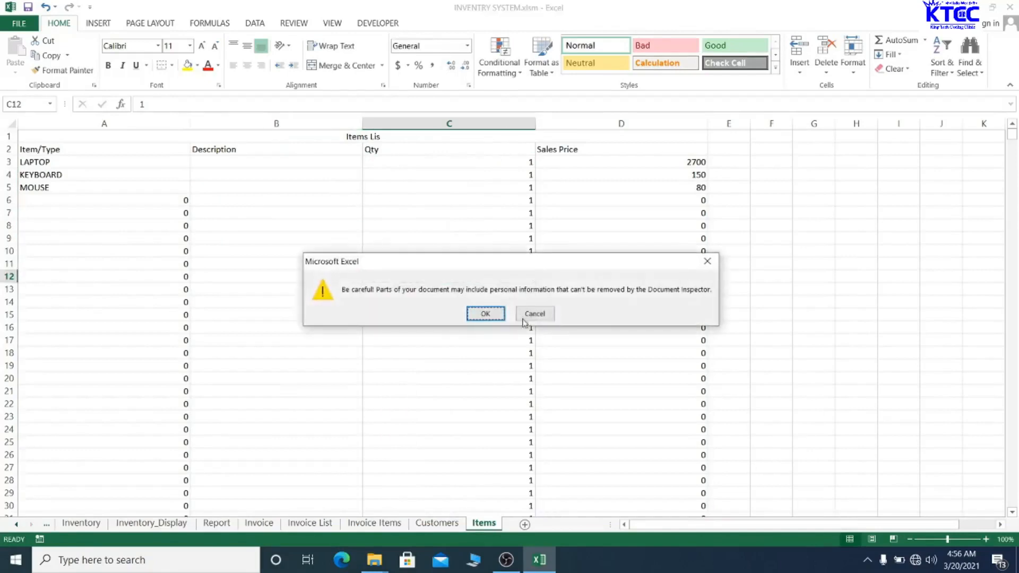
pyautogui.click(487, 314)
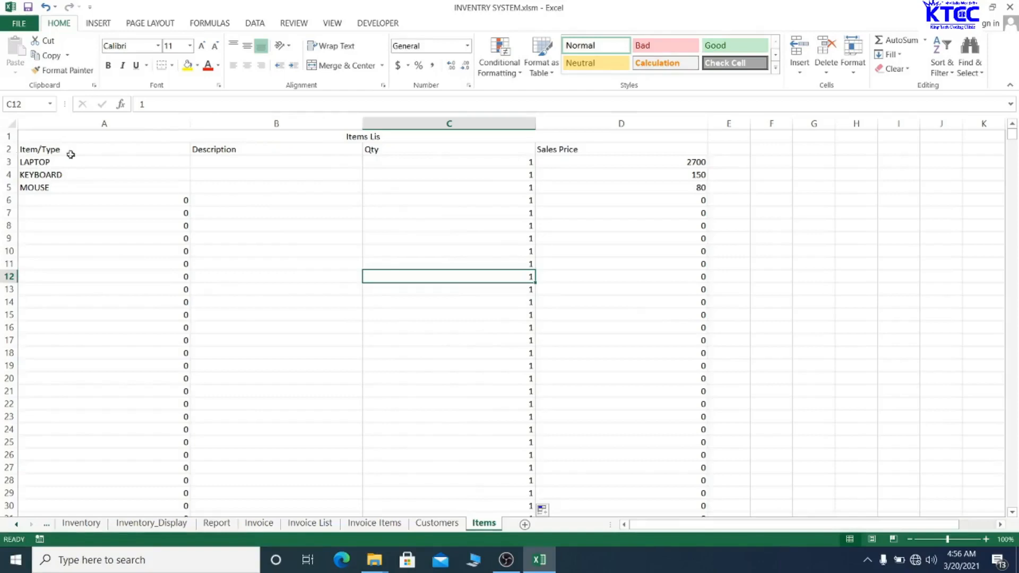
pyautogui.moveTo(45, 152); pyautogui.dragTo(650, 150)
# - Make the headers bold, centred, 14-pt Times New Roman
pyautogui.click(123, 46)
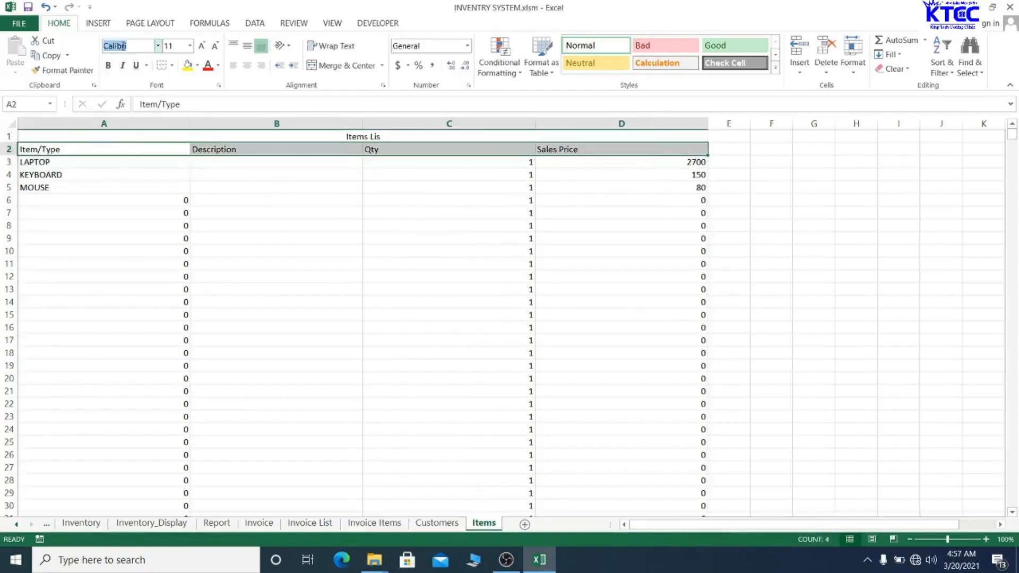
pyautogui.write('Times New Ro')
pyautogui.press('Return')
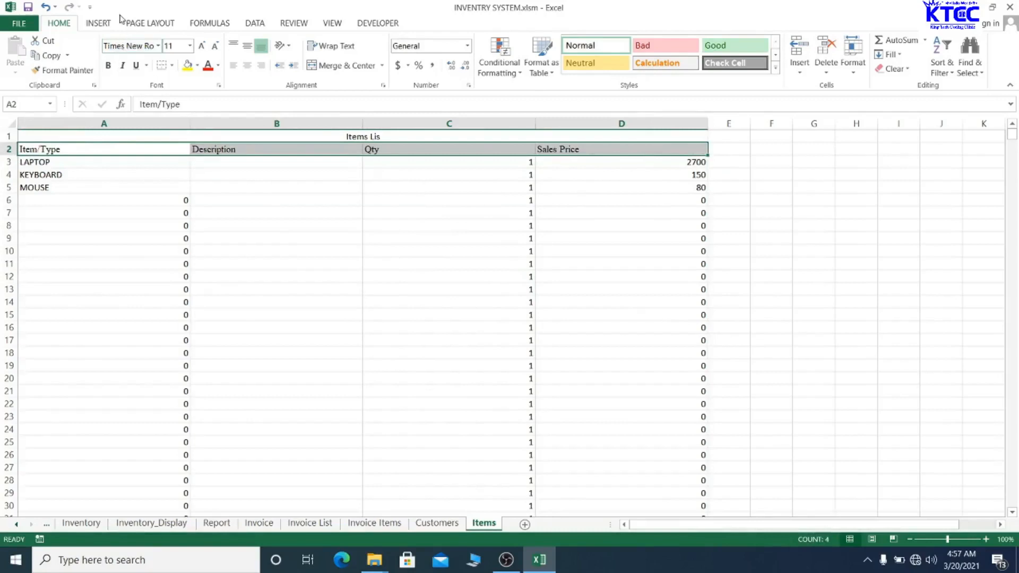
pyautogui.click(109, 65)
pyautogui.click(202, 46)
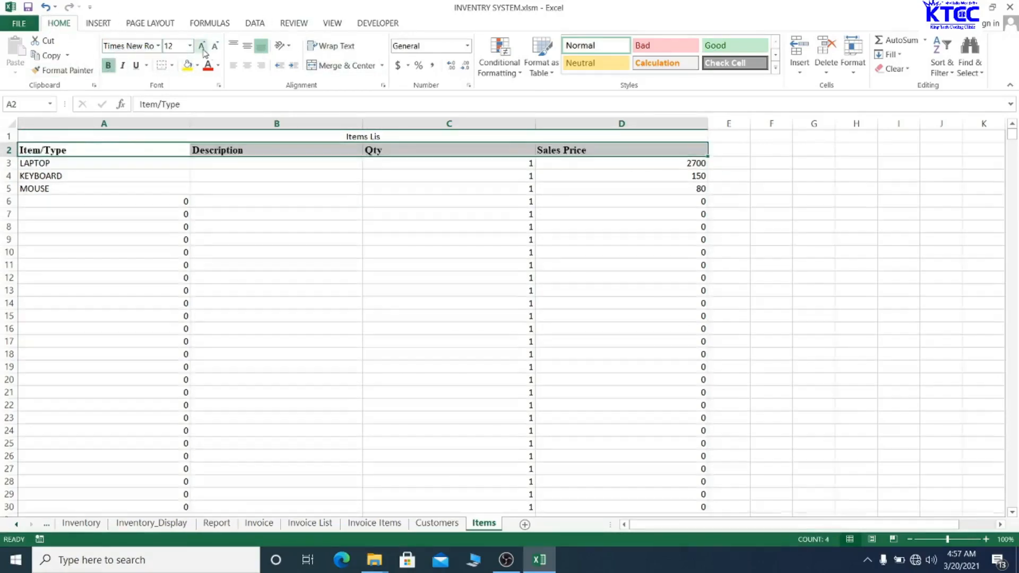
pyautogui.click(202, 48)
pyautogui.click(247, 65)
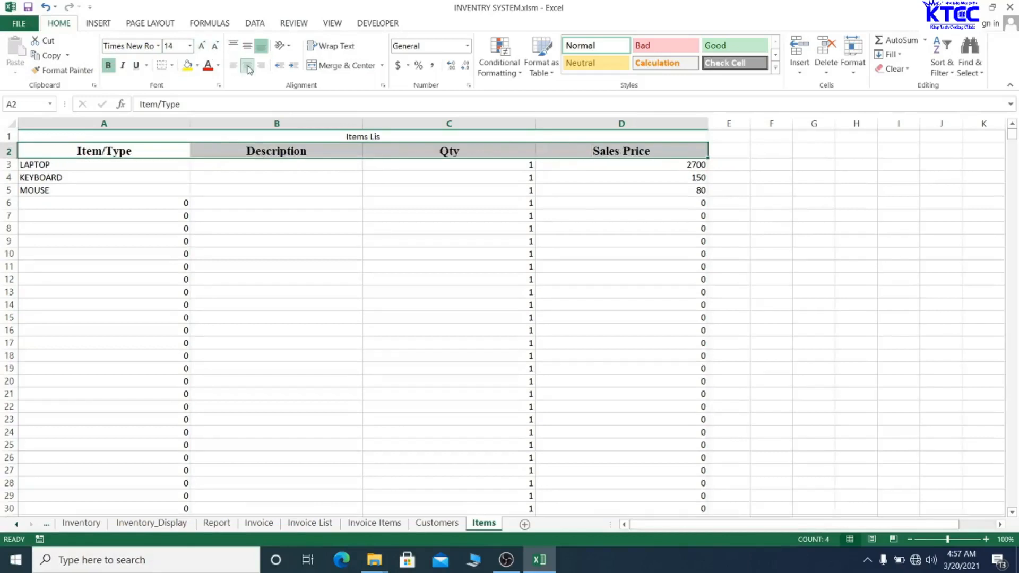
# - Give the header row a dark blue fill with white text
pyautogui.click(197, 66)
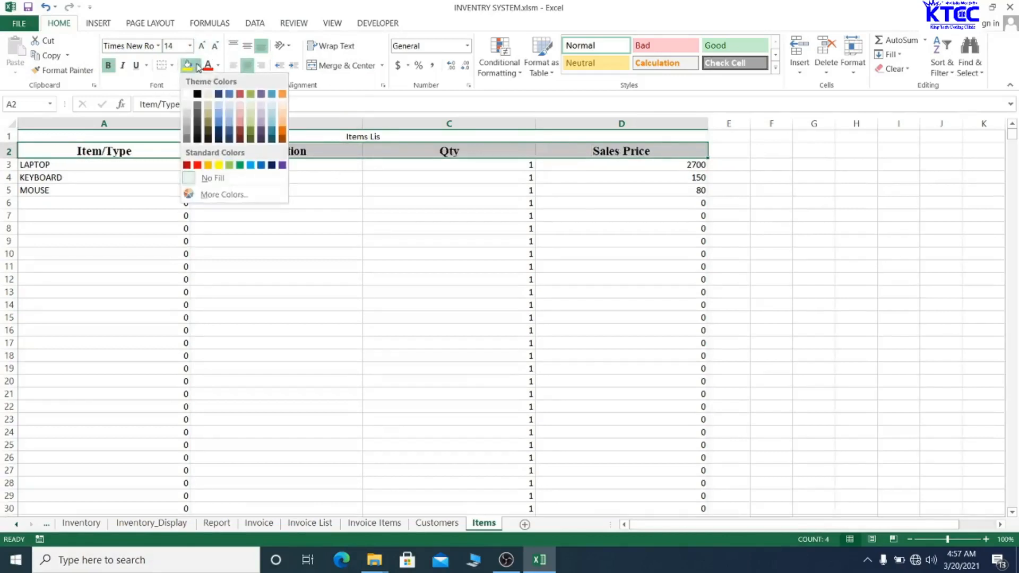
pyautogui.click(271, 165)
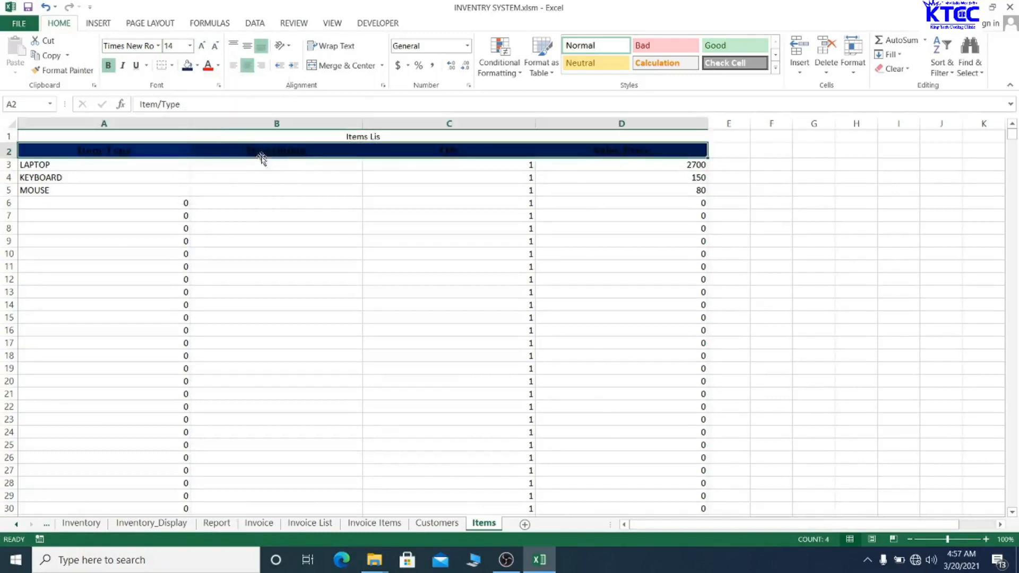
pyautogui.click(218, 65)
pyautogui.click(212, 109)
pyautogui.click(325, 267)
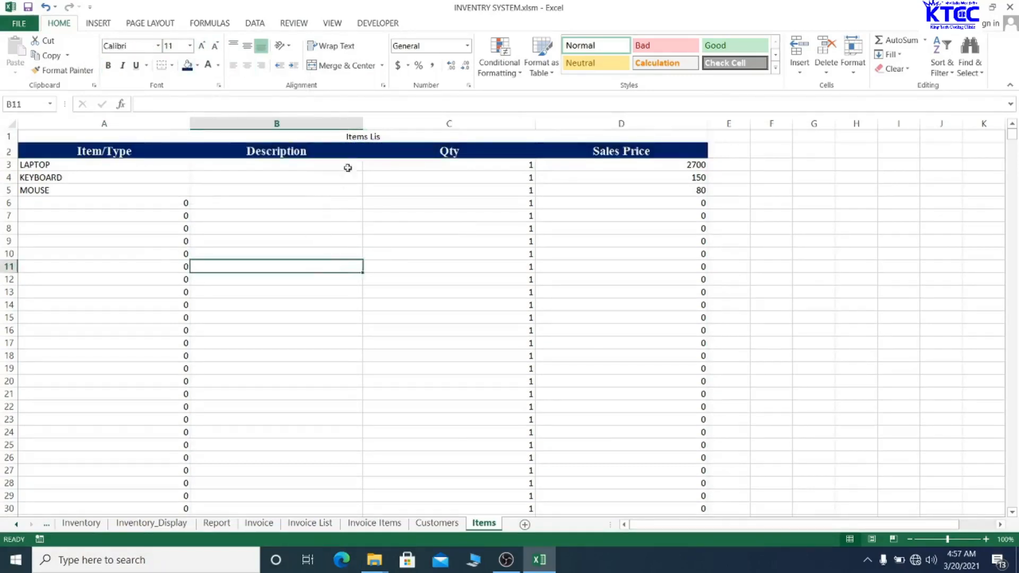
pyautogui.click(344, 134)
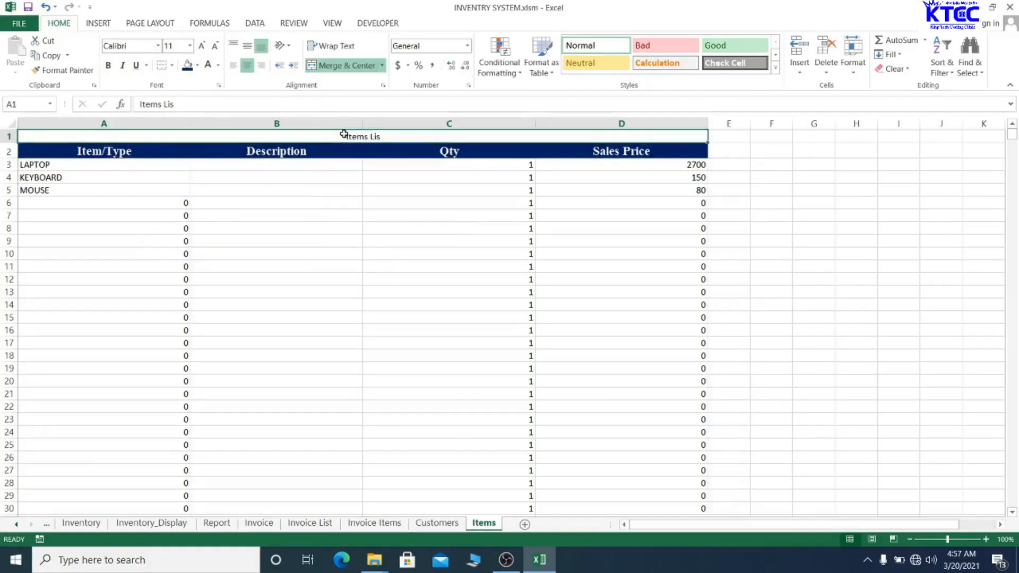
# - Set the A1 title to Times New Roman at 16 pt
pyautogui.click(148, 47)
pyautogui.write('Times New Roman')
pyautogui.press('Return')
pyautogui.click(202, 48)
pyautogui.click(203, 48)
pyautogui.click(202, 47)
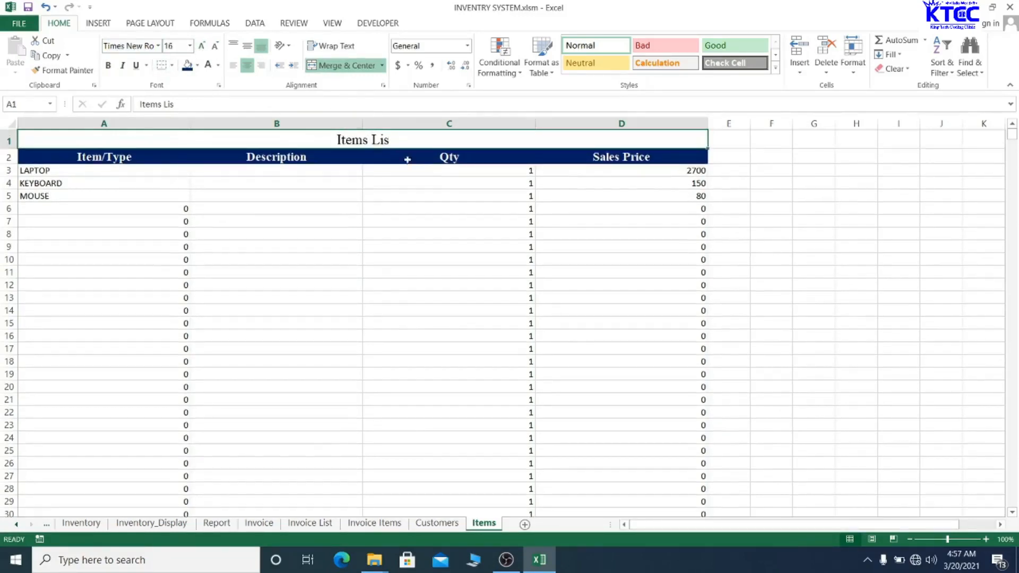
# - Correct the title text to 'Items List'
pyautogui.doubleClick(397, 140)
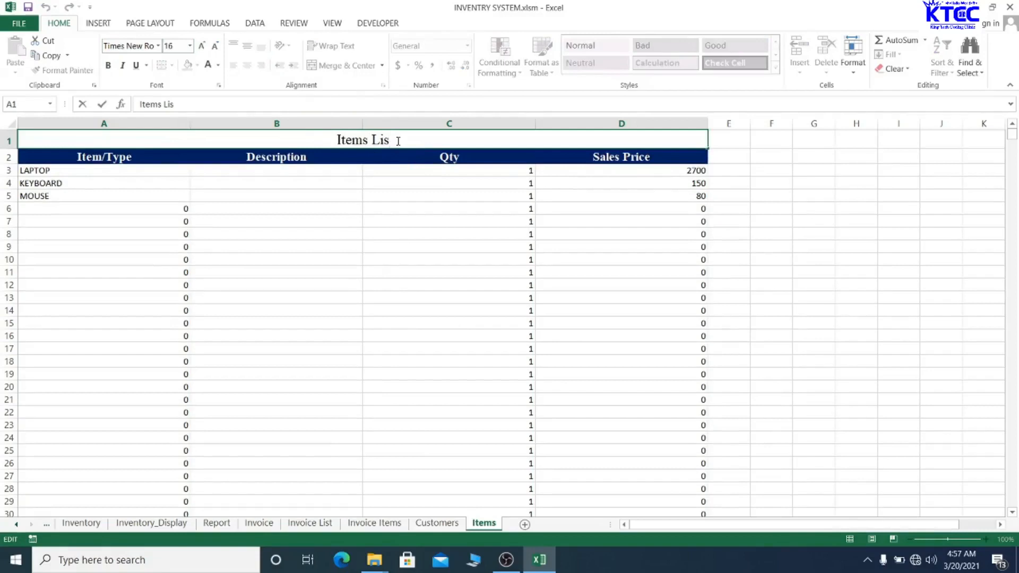
pyautogui.write('t')
pyautogui.click(395, 243)
pyautogui.click(378, 141)
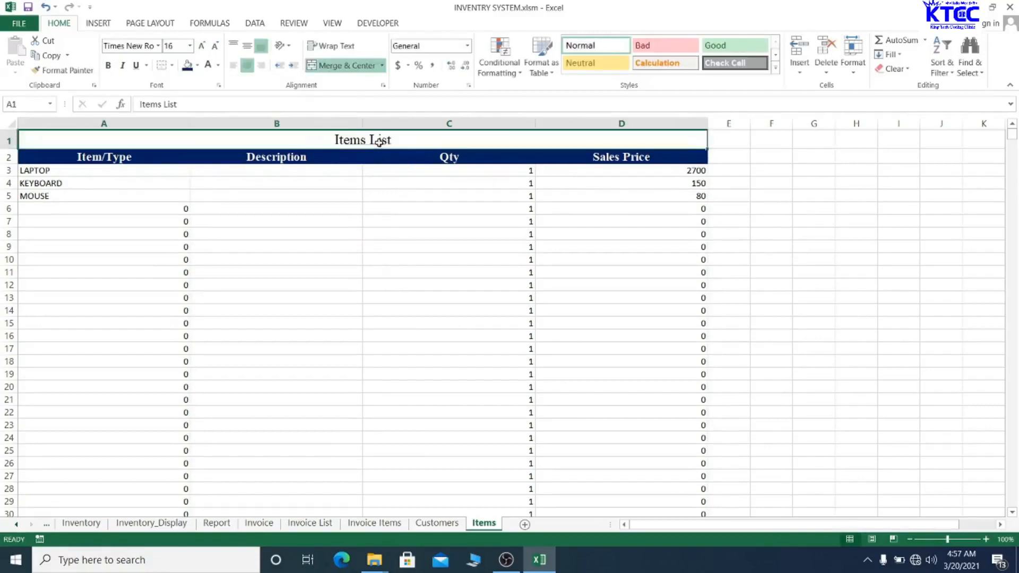
# - Make the title bold white text on a black fill
pyautogui.click(198, 66)
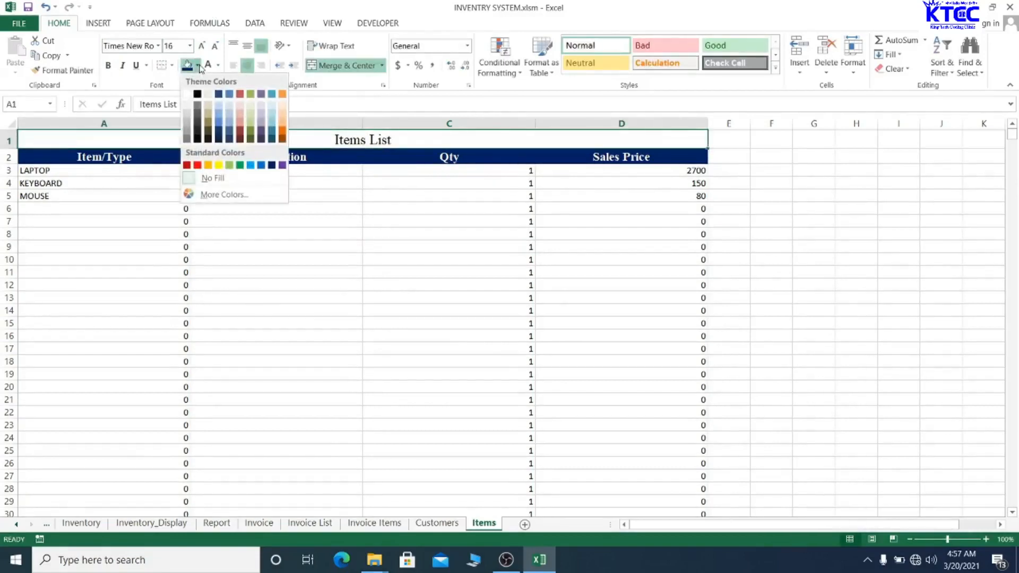
pyautogui.click(197, 92)
pyautogui.click(208, 65)
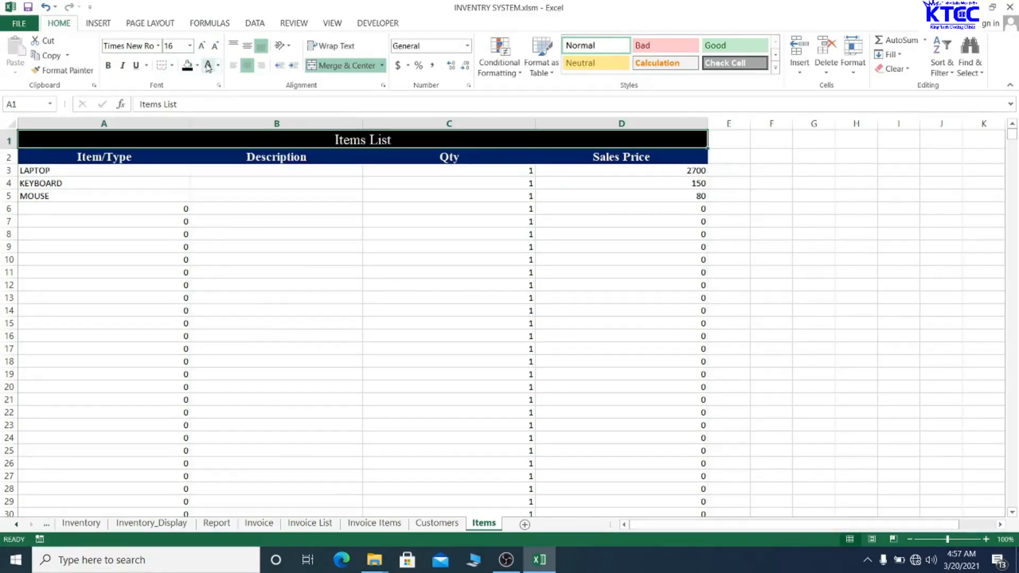
pyautogui.click(108, 65)
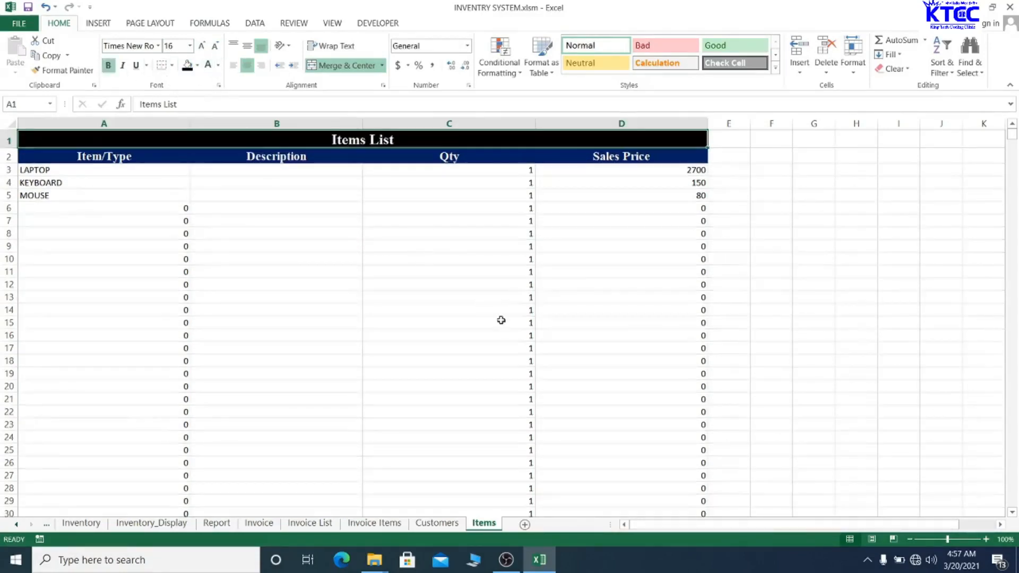
pyautogui.click(501, 320)
# - Save the workbook, dismissing the personal-information warning
pyautogui.click(800, 253)
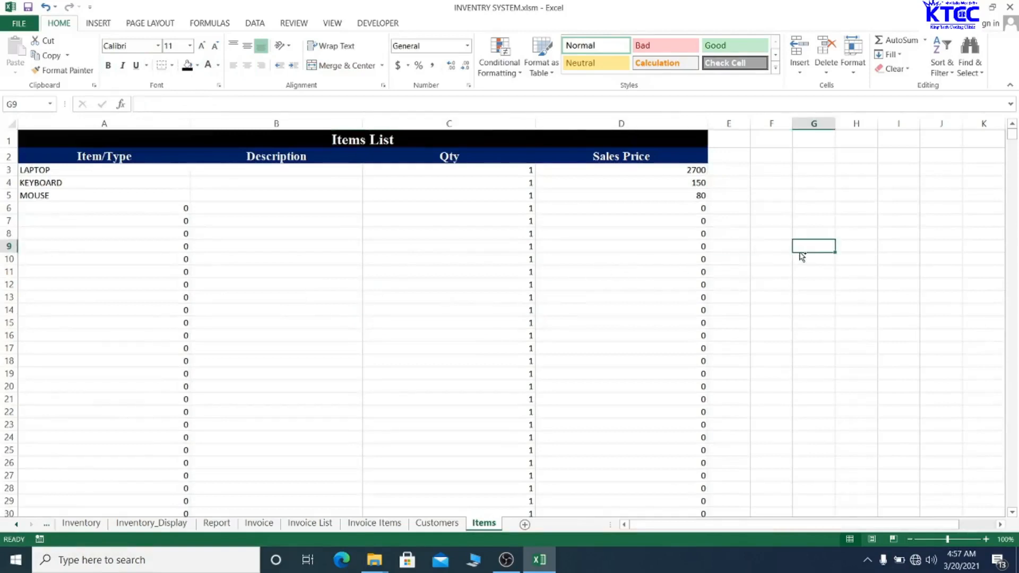
pyautogui.hotkey('ctrl', 's')
pyautogui.click(480, 314)
# - Switch to the Customers sheet, briefly returning to Items before settling on Customers
pyautogui.click(440, 524)
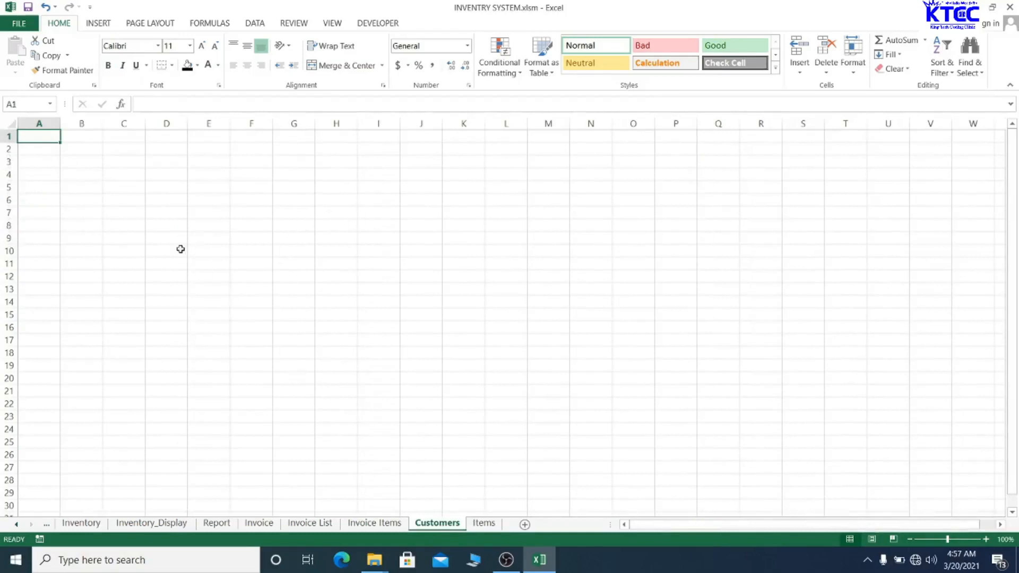
pyautogui.click(483, 523)
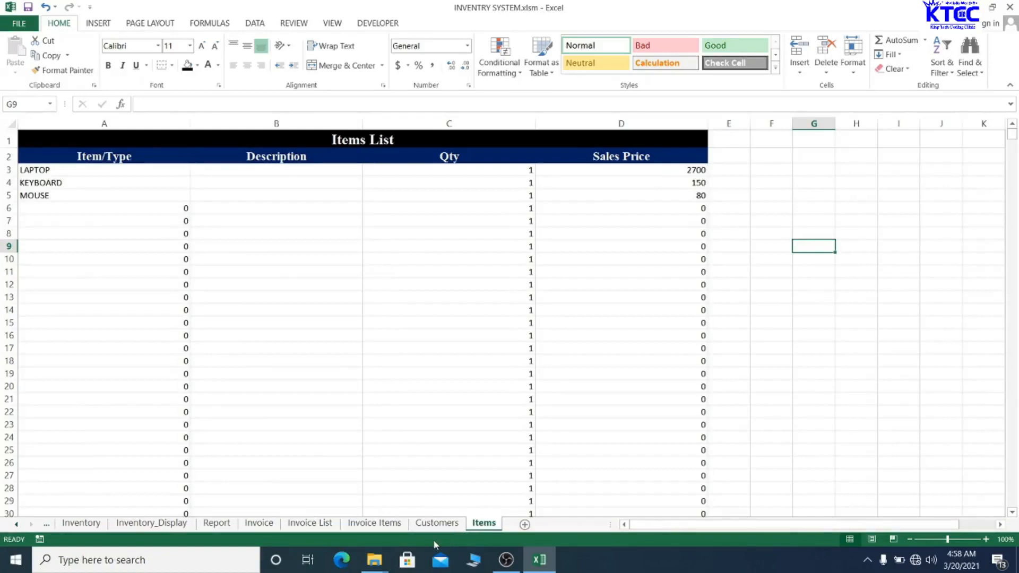
pyautogui.click(432, 524)
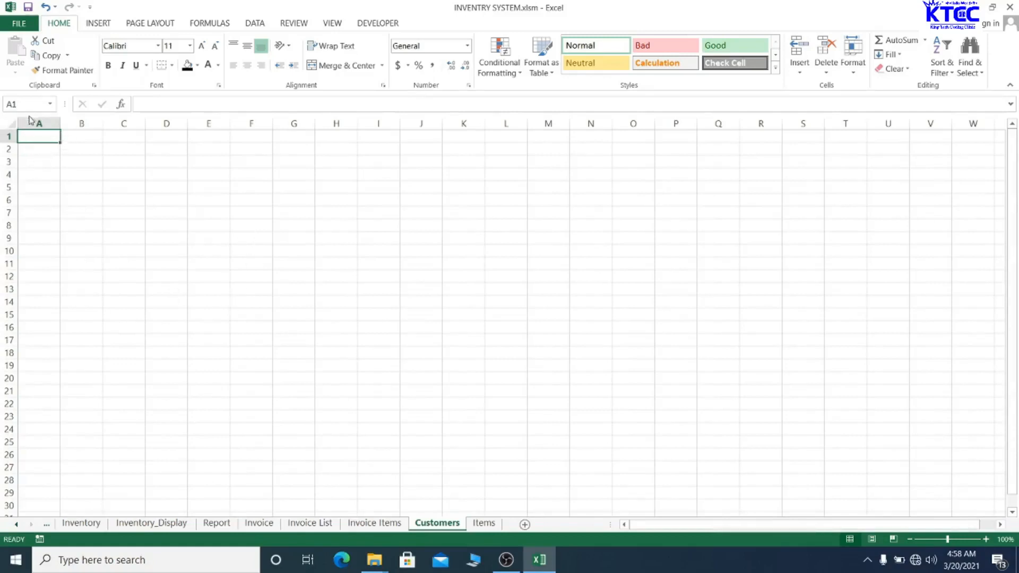
# - Merge and centre A1:F1 and enter the title 'Cudtomer List'
pyautogui.moveTo(29, 136); pyautogui.dragTo(265, 127)
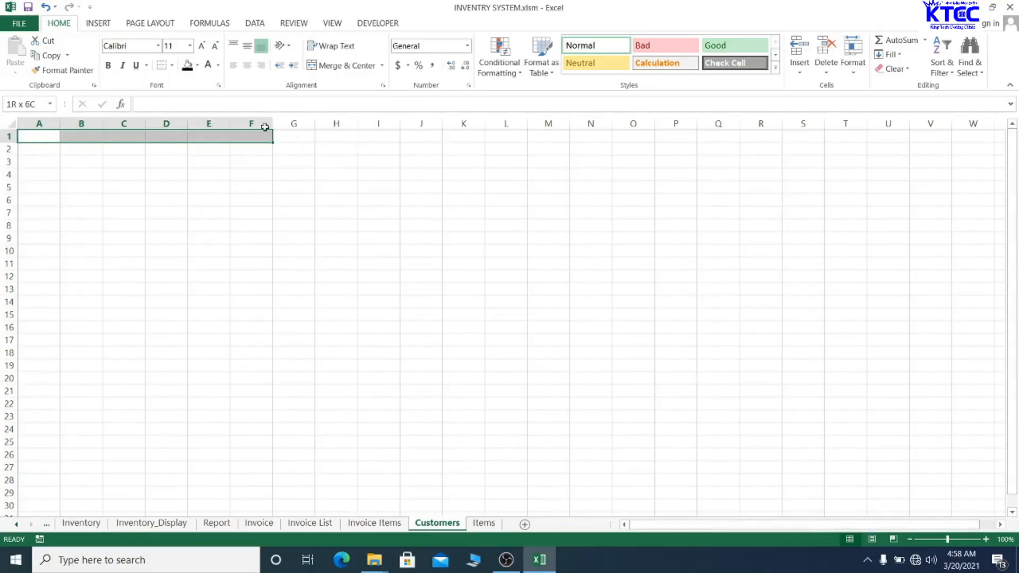
pyautogui.click(342, 65)
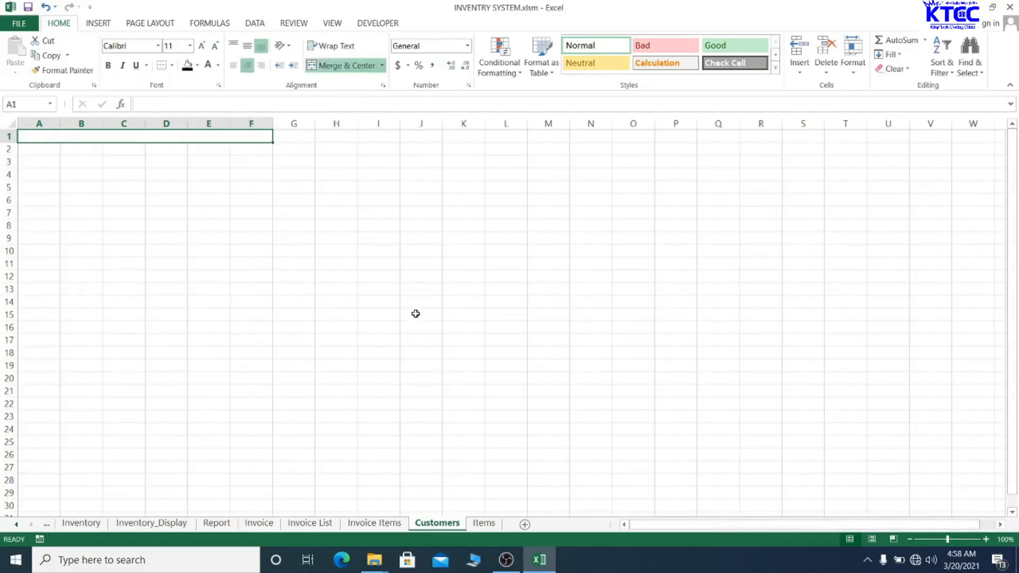
pyautogui.write('Cudtom')
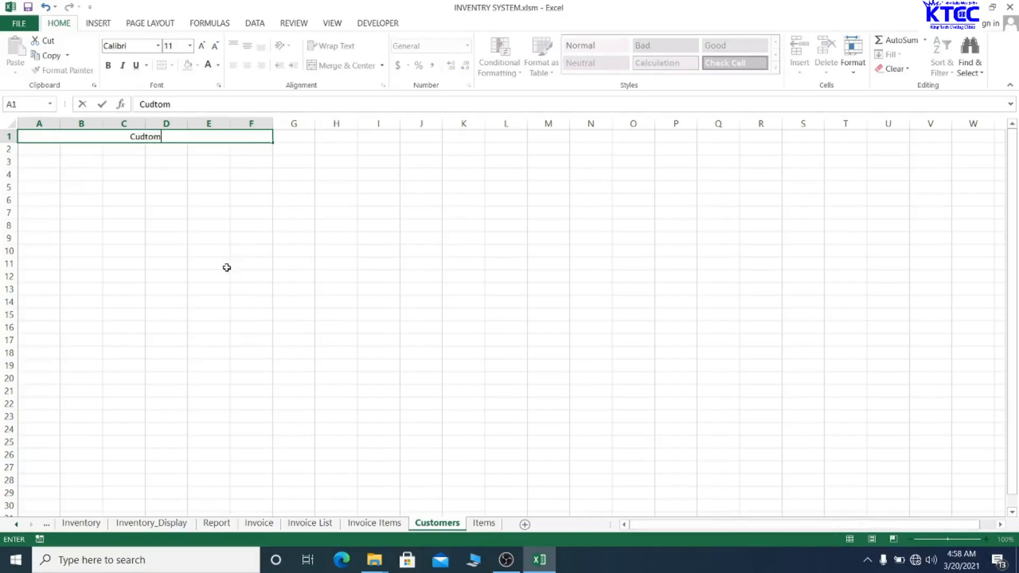
pyautogui.write('er List')
pyautogui.click(226, 268)
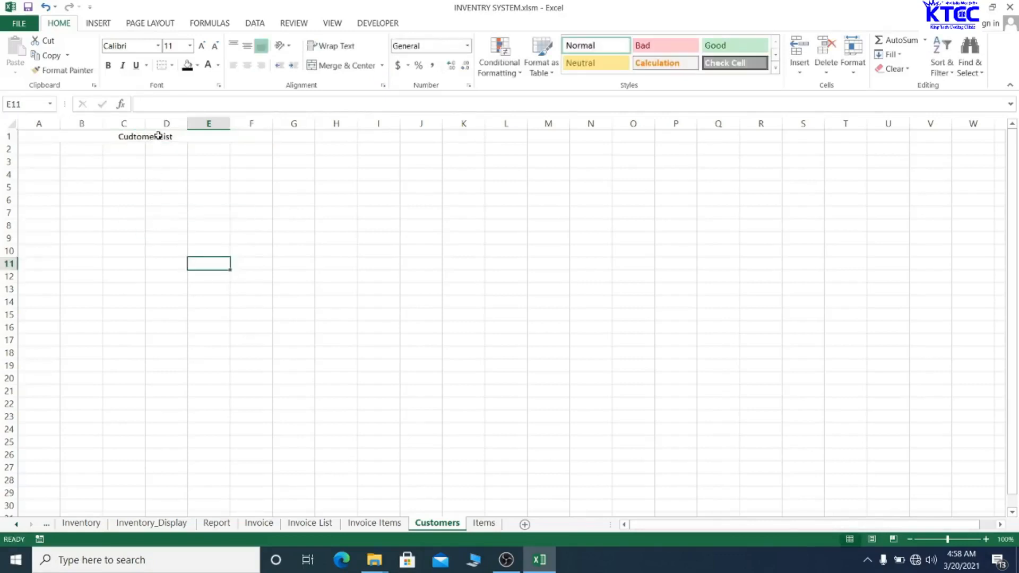
# - Enter the headings Id in A2 and Customer Name in B2
pyautogui.click(44, 150)
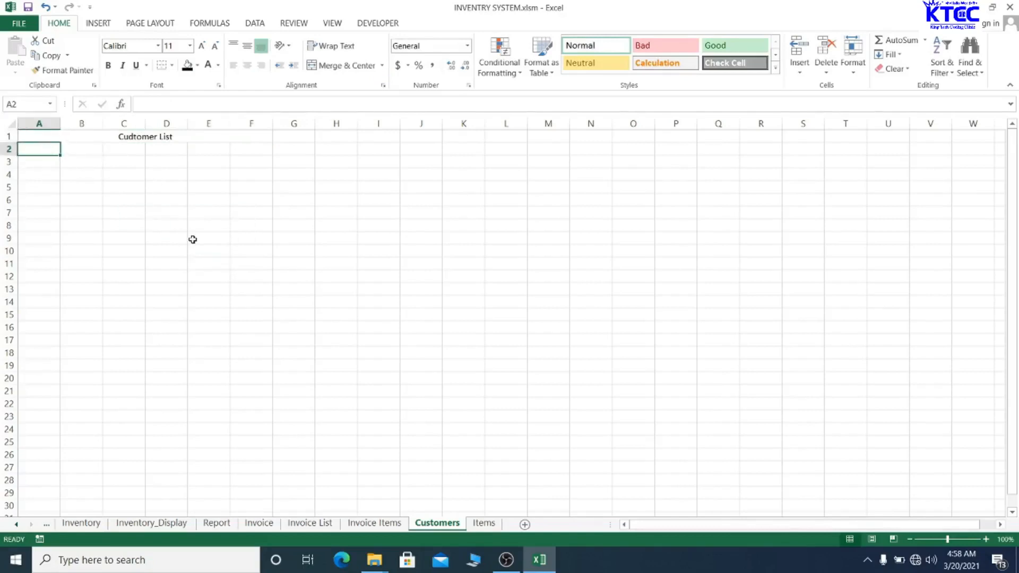
pyautogui.write('Id')
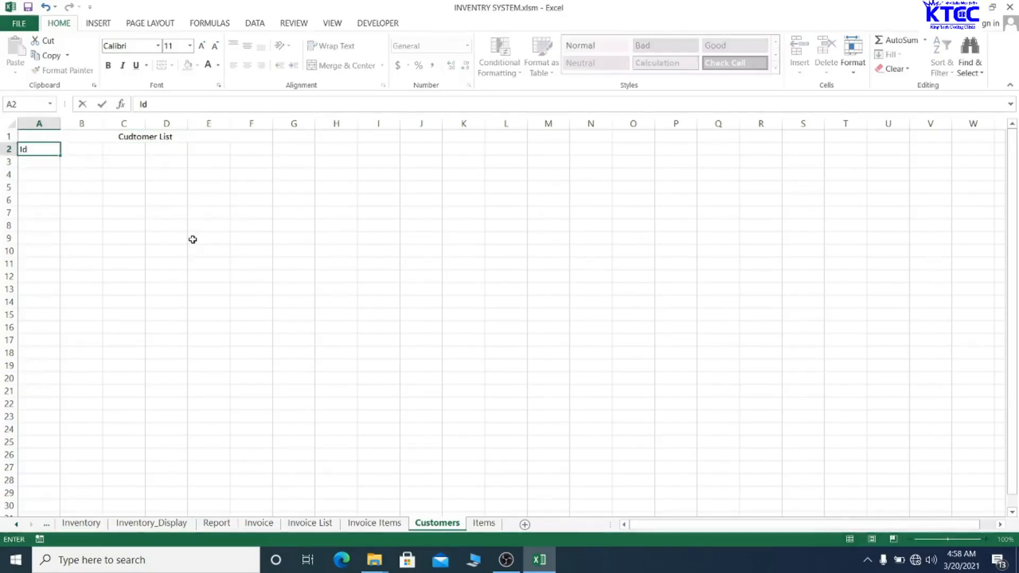
pyautogui.press('Tab')
pyautogui.write('C')
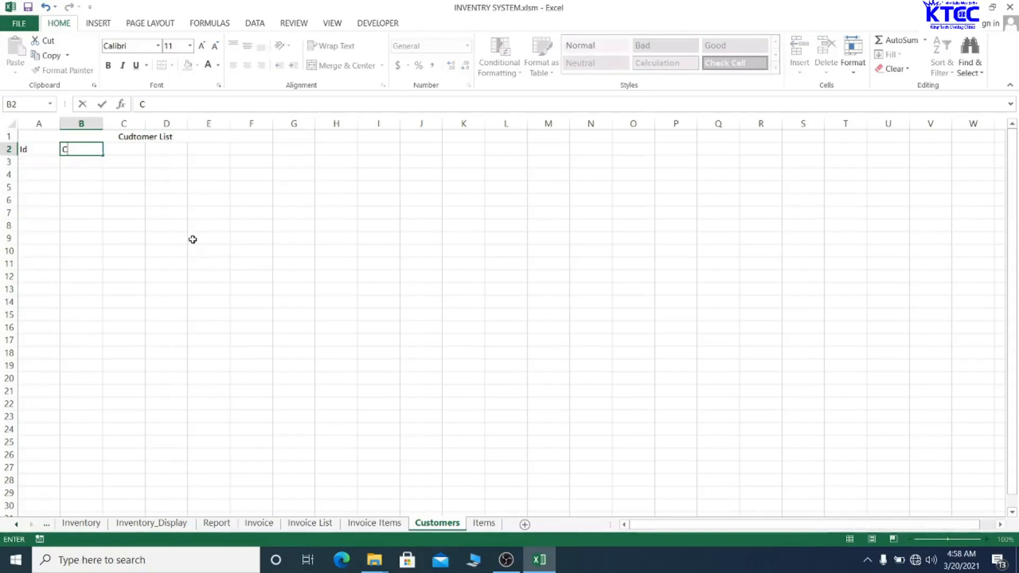
pyautogui.write('ustomer Name')
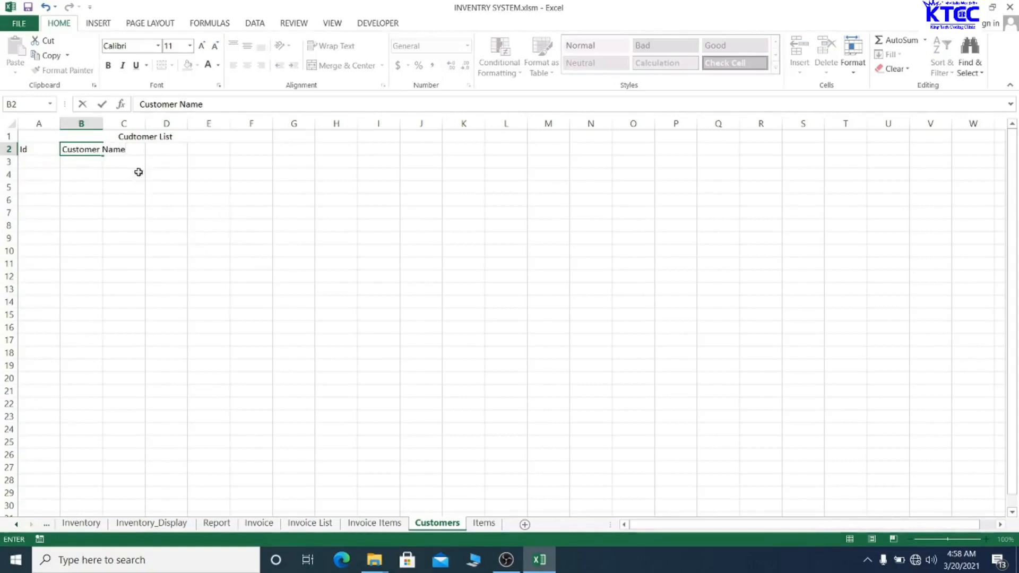
pyautogui.click(147, 248)
# - Enter the heading 'Address 1' in C2, correcting a stray entry
pyautogui.click(127, 148)
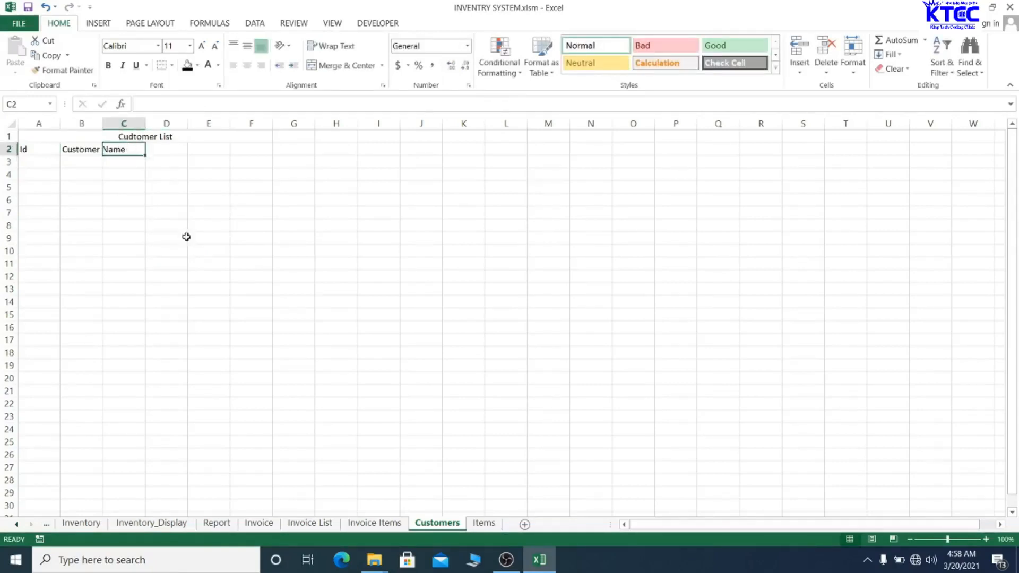
pyautogui.write('Add')
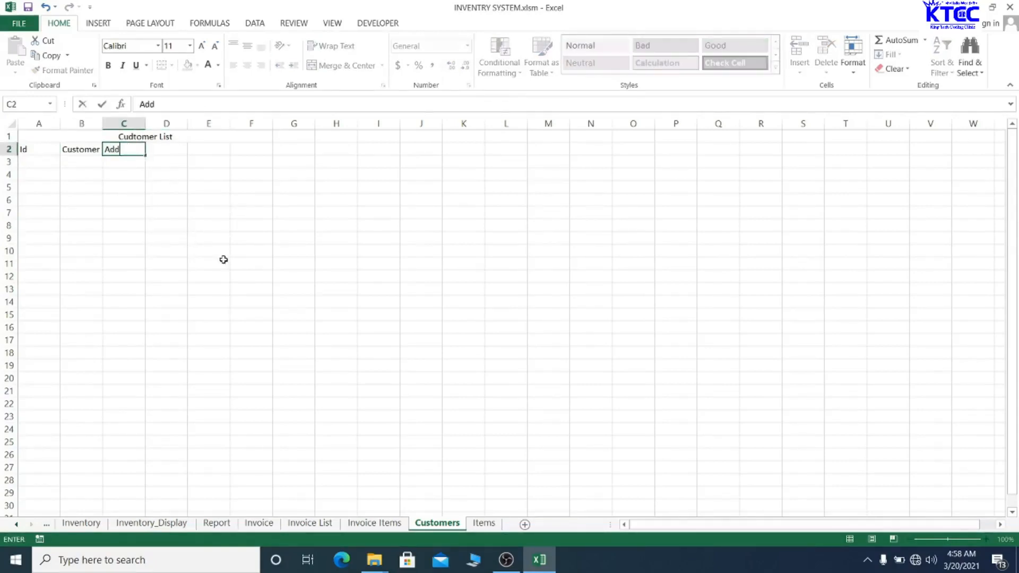
pyautogui.write('ress')
pyautogui.press('Tab')
pyautogui.write('1')
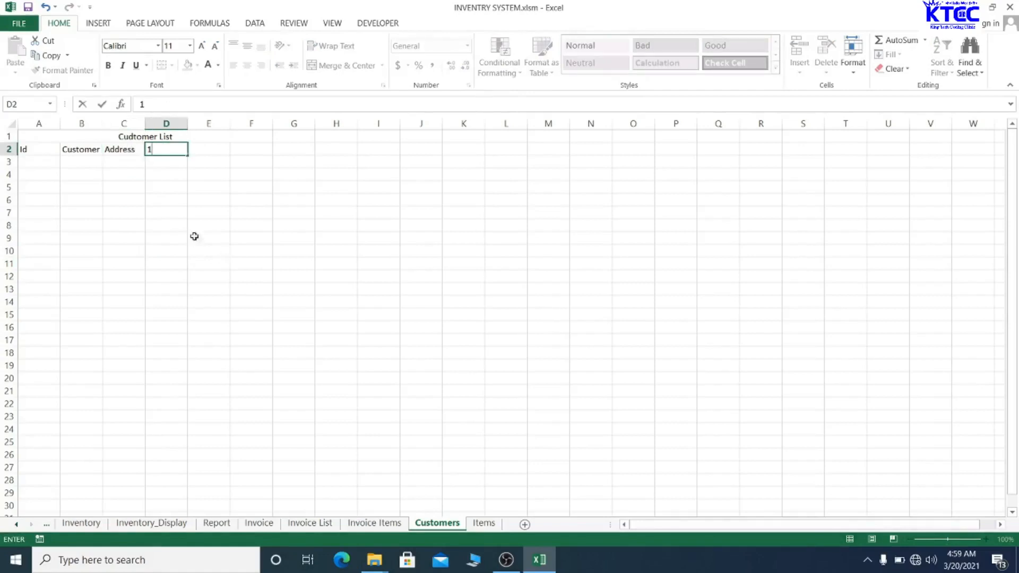
pyautogui.click(231, 234)
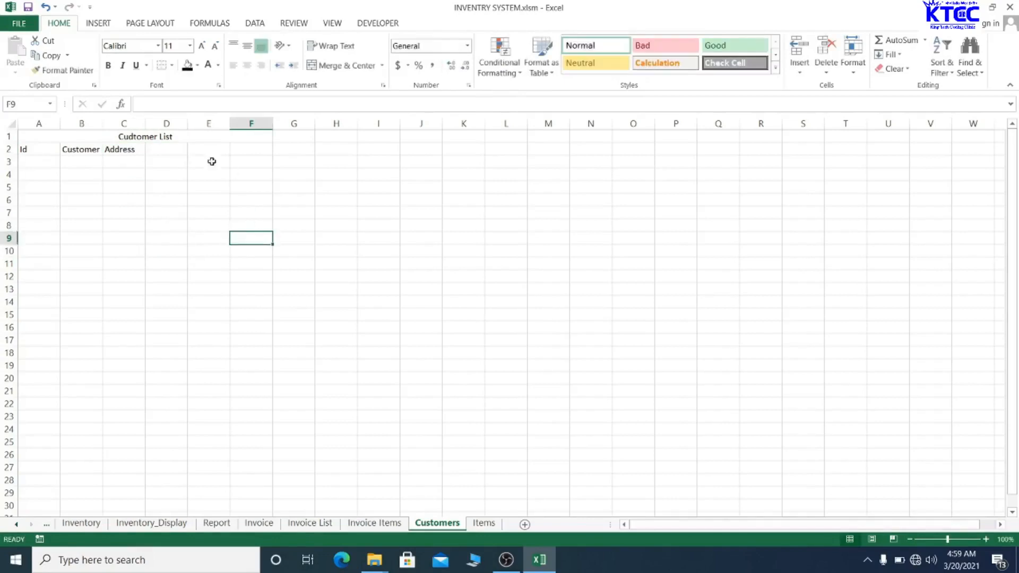
pyautogui.click(131, 153)
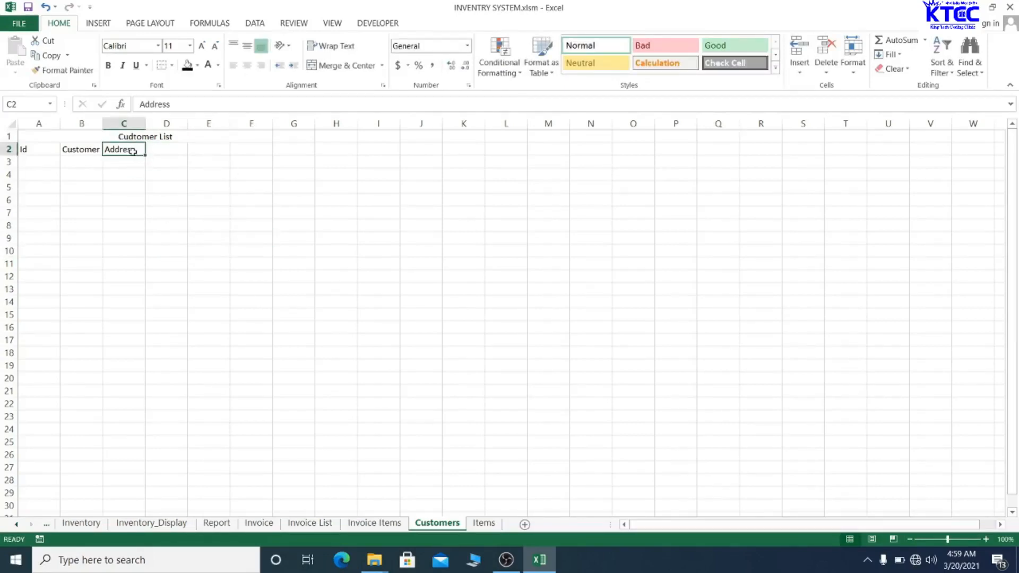
pyautogui.doubleClick(133, 152)
pyautogui.write('1')
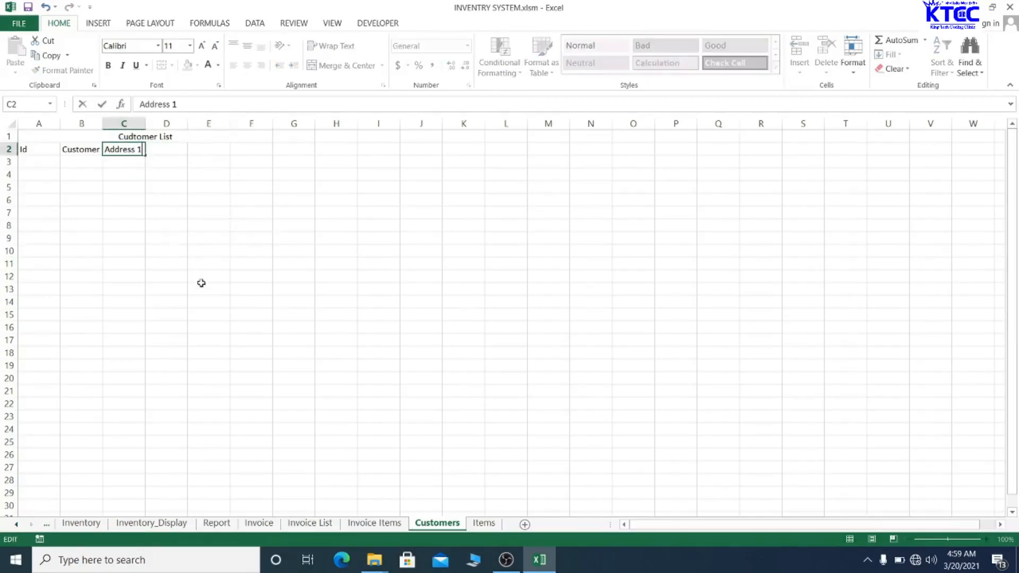
pyautogui.click(204, 286)
# - Enter 'Phone Number' in D2 and autofit column D to it
pyautogui.click(174, 150)
pyautogui.write('P')
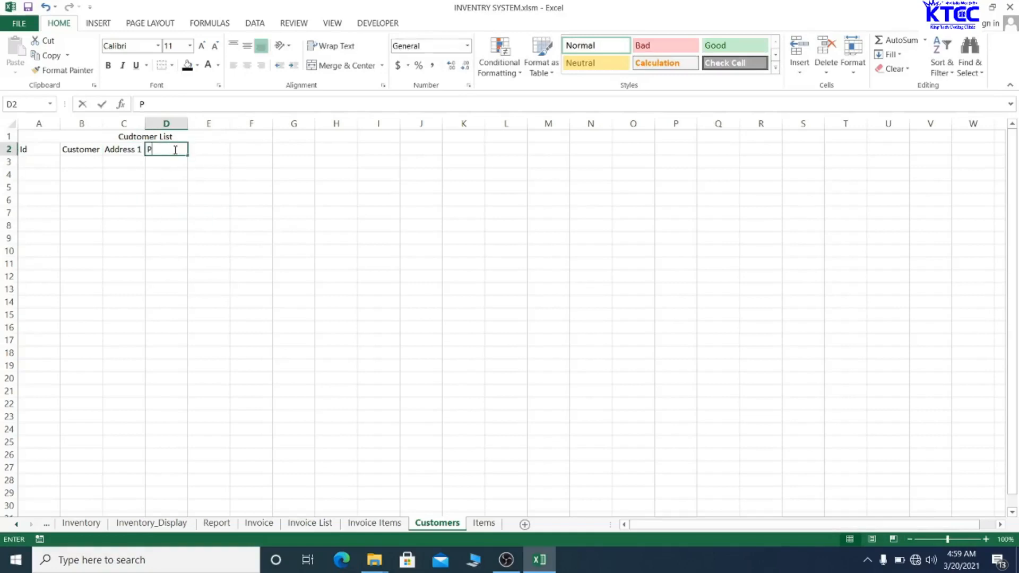
pyautogui.write('hone')
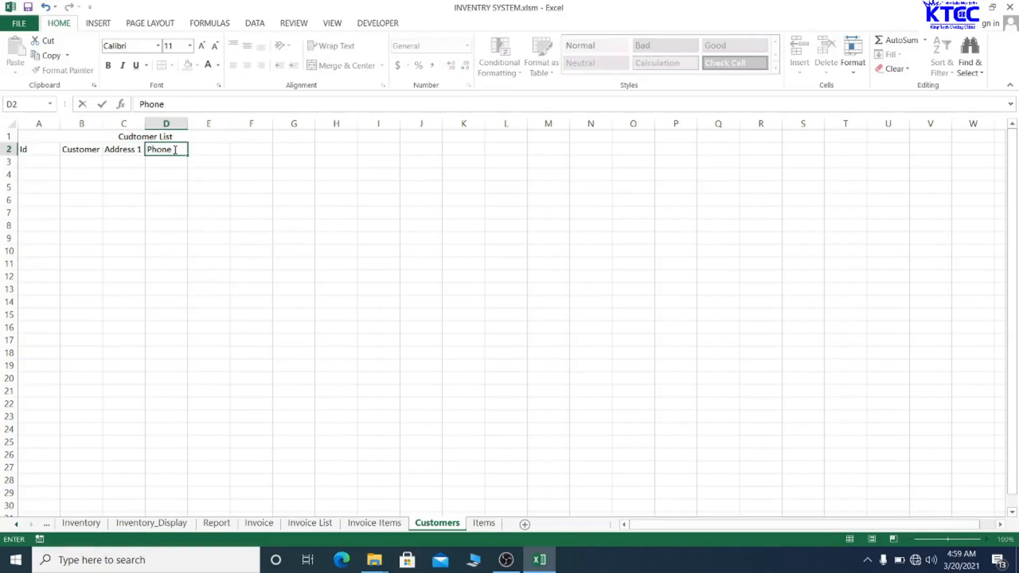
pyautogui.write(' Number')
pyautogui.click(213, 238)
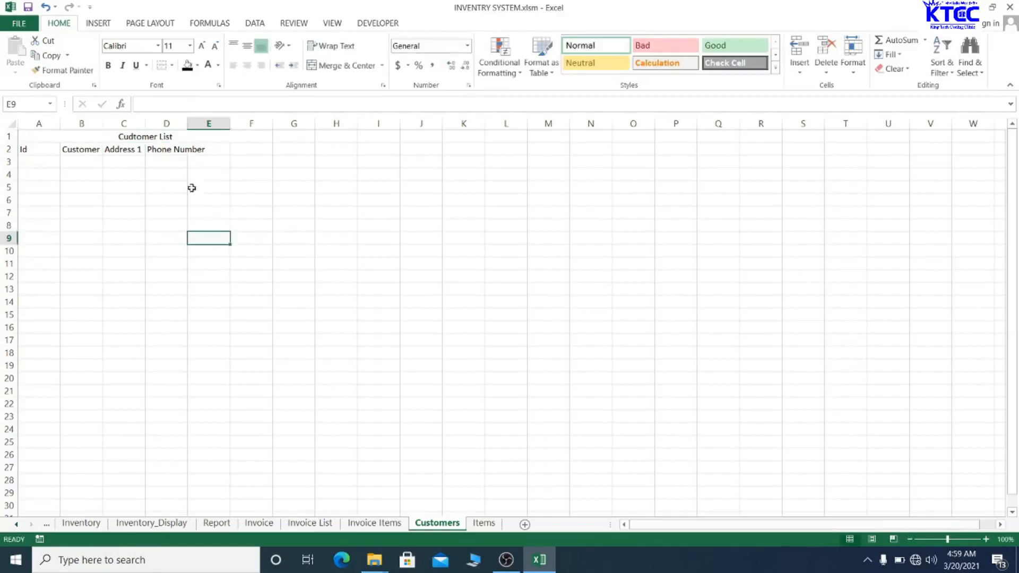
pyautogui.doubleClick(185, 116)
# - Enter the headings Address 2 in E2 and Email Address in F2
pyautogui.click(239, 150)
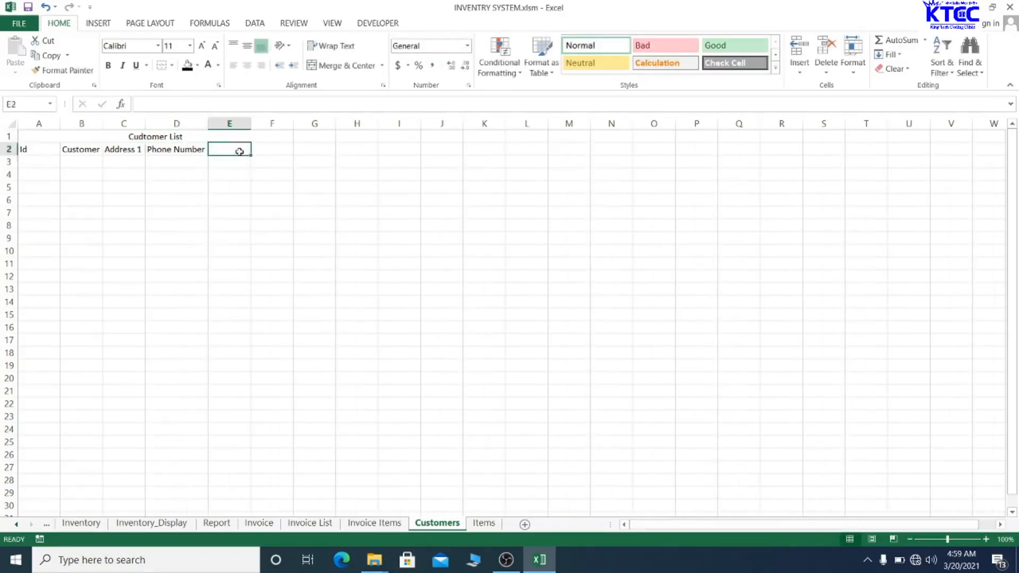
pyautogui.write('Af')
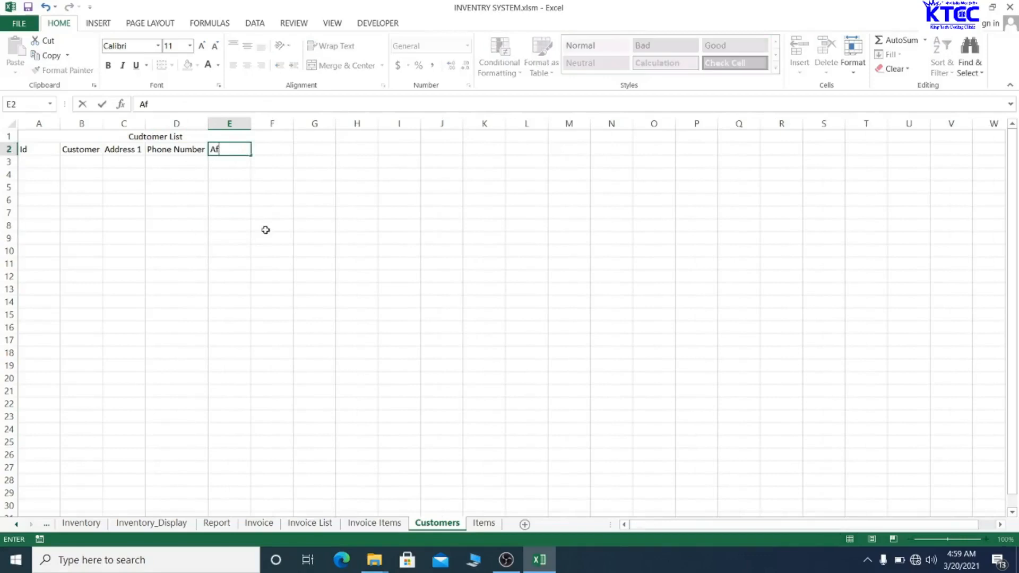
pyautogui.write('dress 2')
pyautogui.click(265, 230)
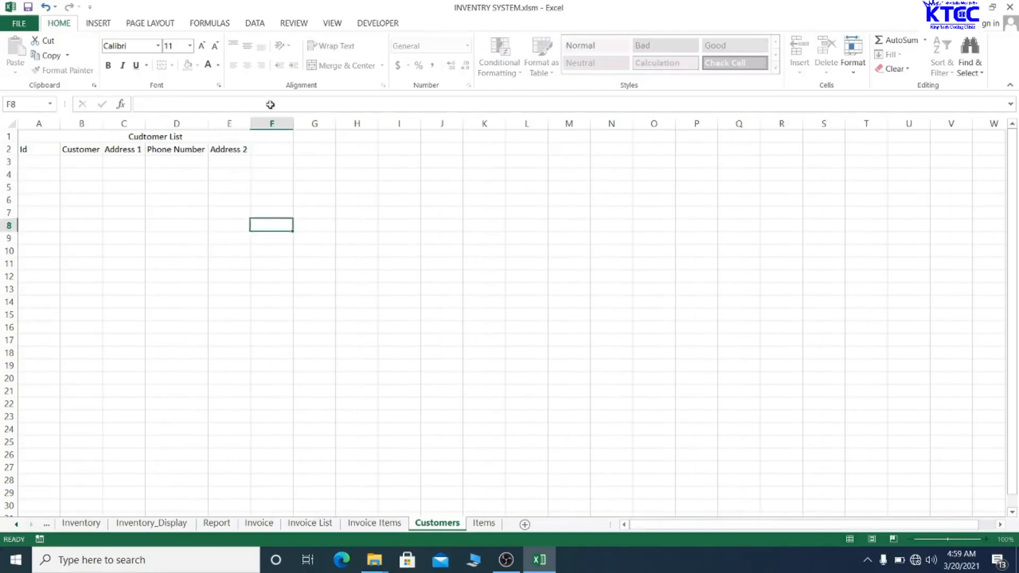
pyautogui.click(280, 146)
pyautogui.write('E')
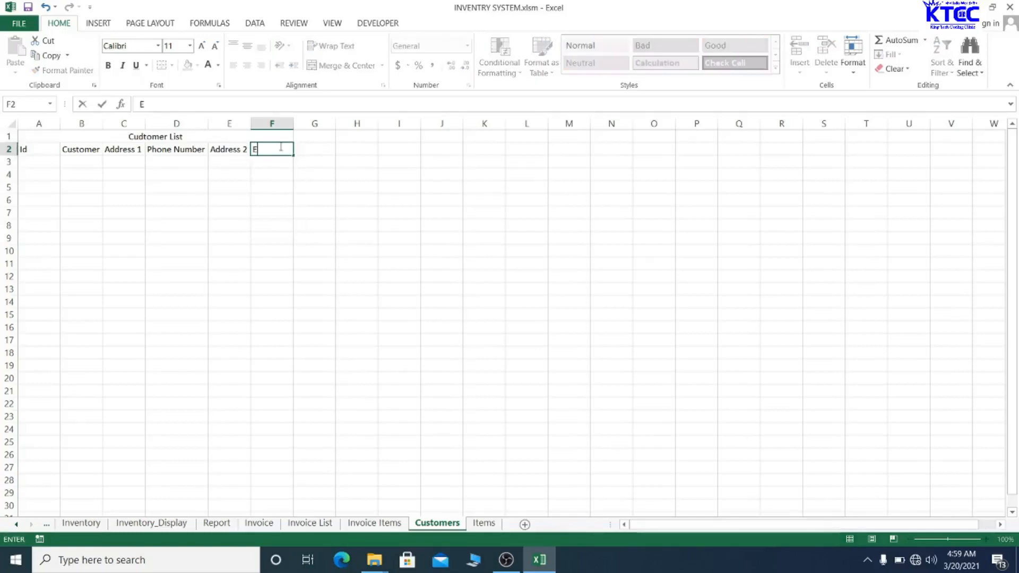
pyautogui.write('mail Address')
pyautogui.click(465, 273)
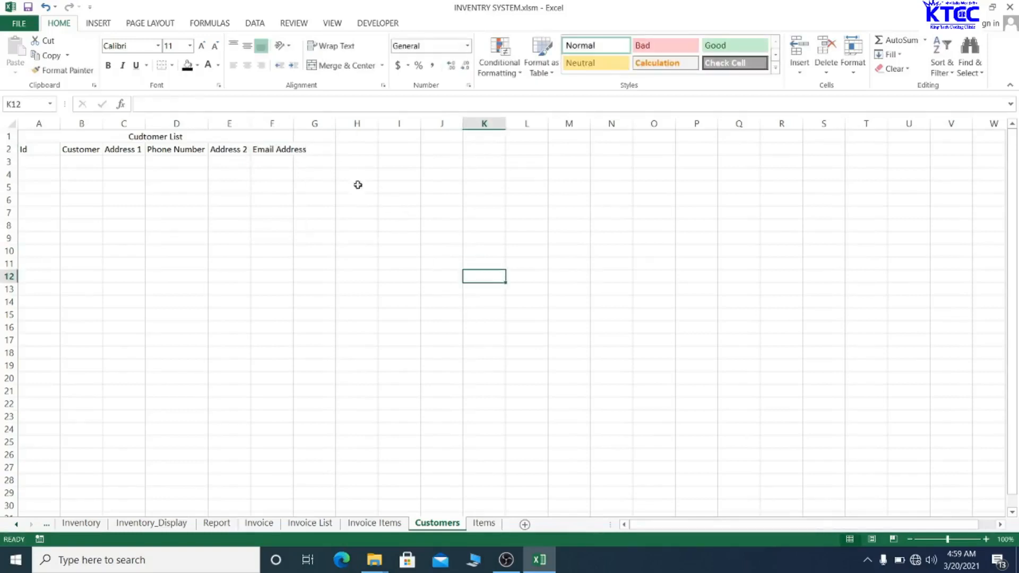
# - Autofit column F, give columns A–F a uniform width of about 23, then narrow column A
pyautogui.doubleClick(293, 124)
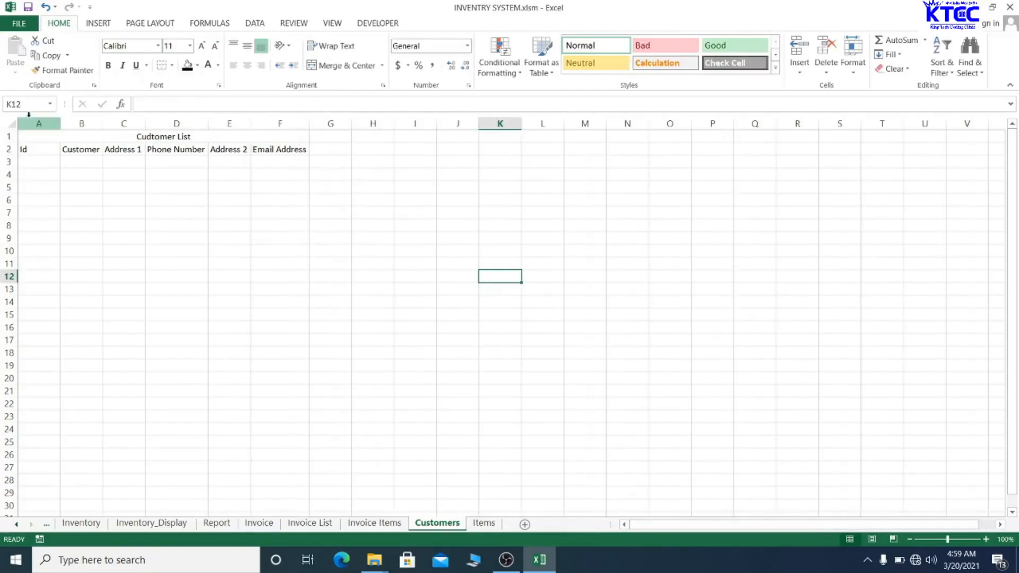
pyautogui.moveTo(30, 120); pyautogui.dragTo(254, 111)
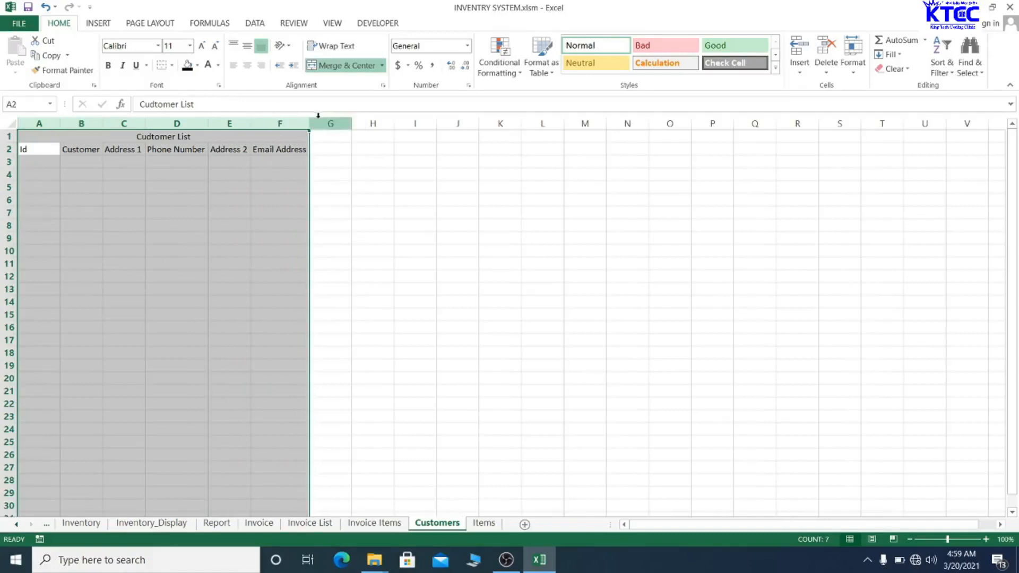
pyautogui.moveTo(309, 122); pyautogui.dragTo(386, 122)
pyautogui.moveTo(325, 120); pyautogui.dragTo(317, 118)
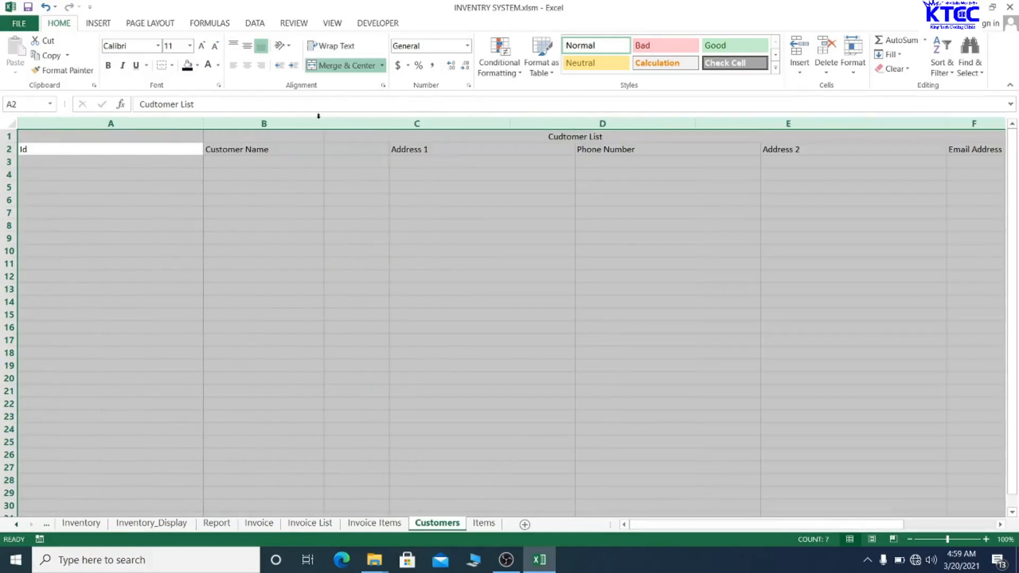
pyautogui.click(318, 116)
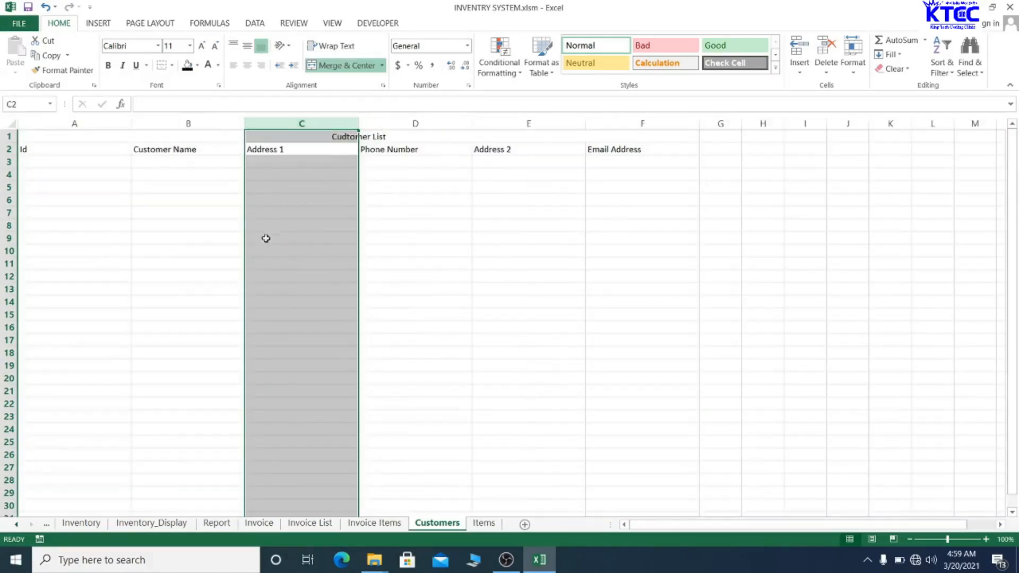
pyautogui.click(158, 250)
pyautogui.moveTo(135, 124); pyautogui.dragTo(40, 122)
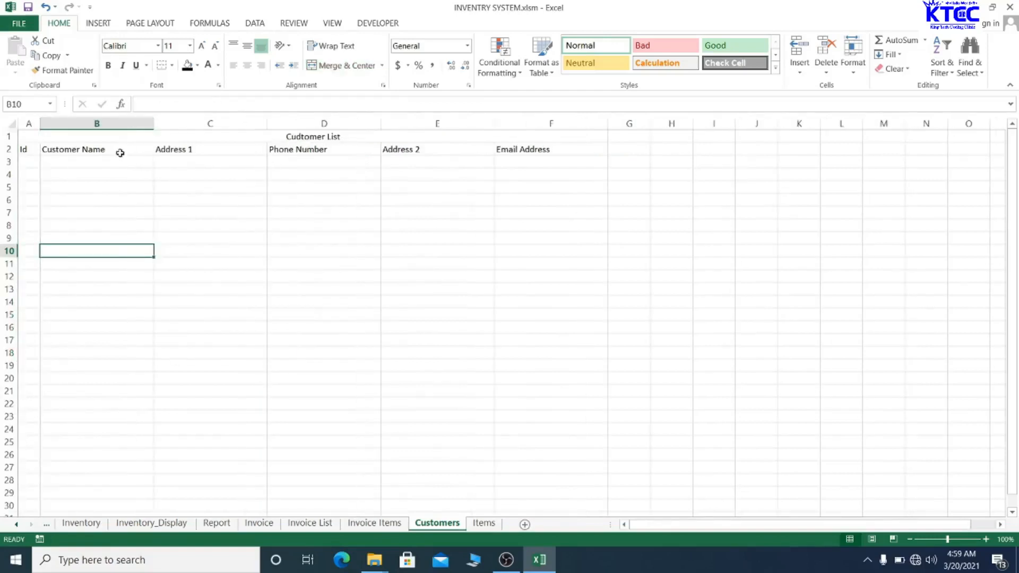
pyautogui.click(161, 134)
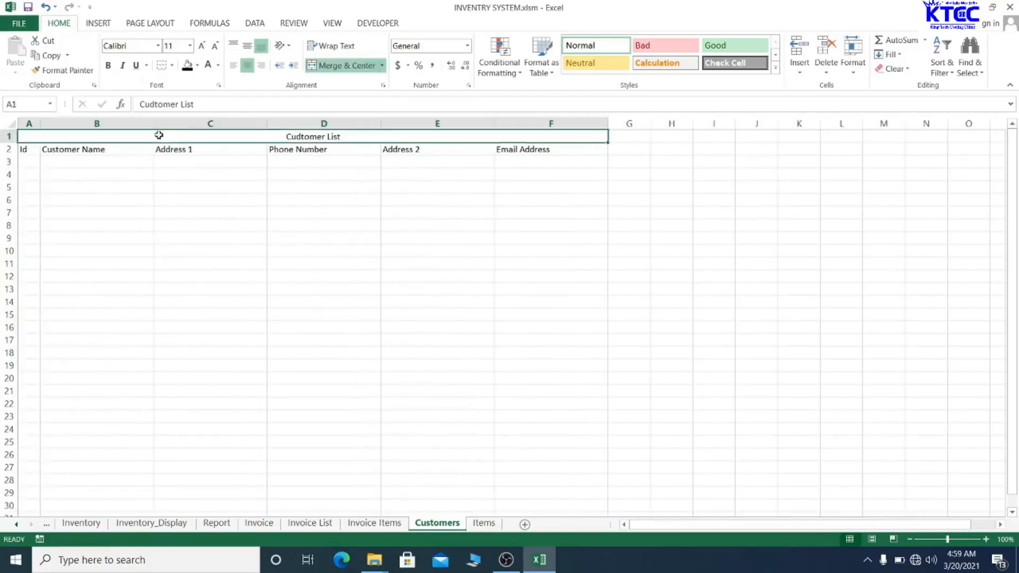
# - Format the title in bold 16-pt Times New Roman
pyautogui.click(114, 47)
pyautogui.write('Times New Ro')
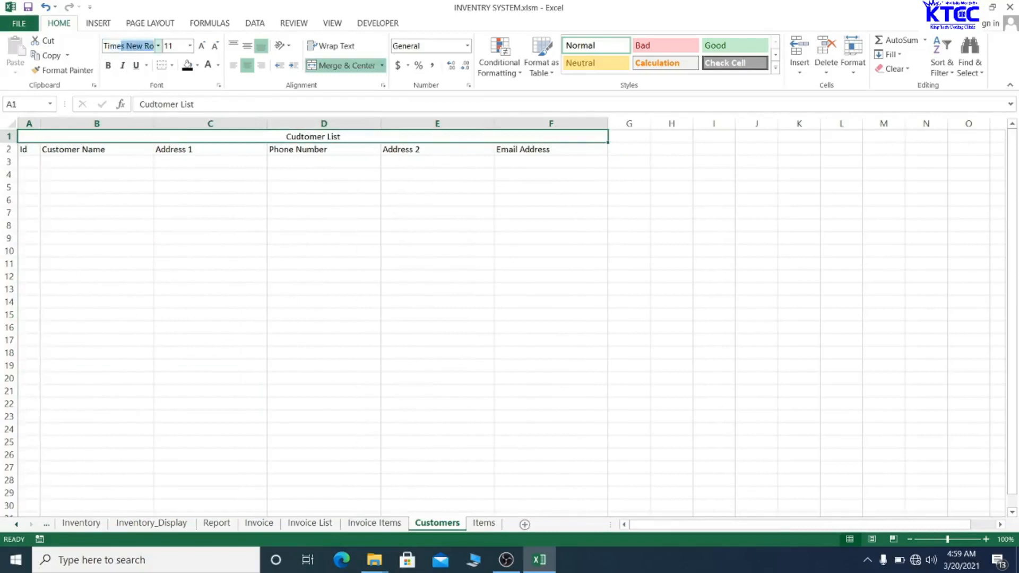
pyautogui.press('Return')
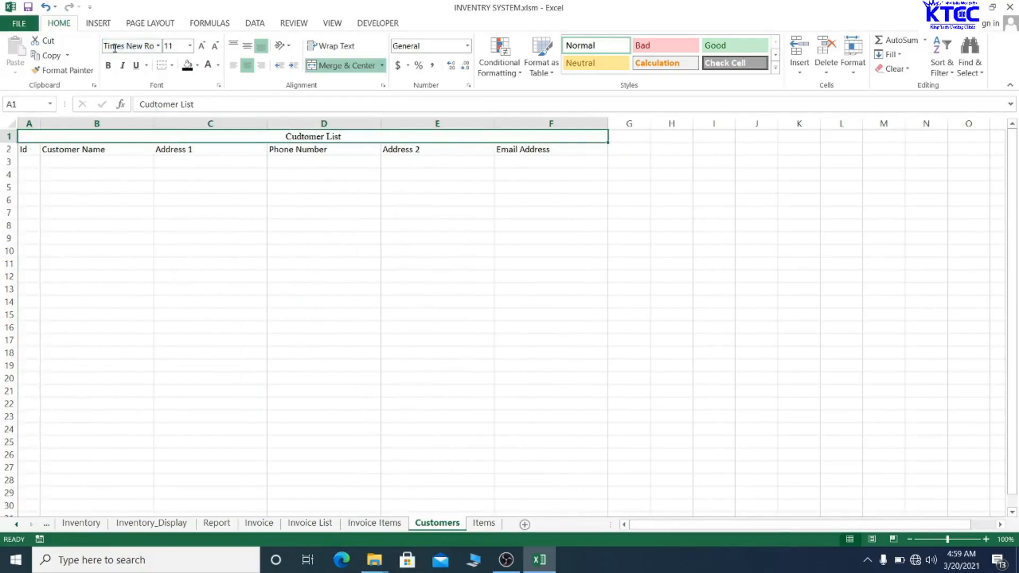
pyautogui.click(201, 46)
pyautogui.click(202, 47)
pyautogui.click(202, 46)
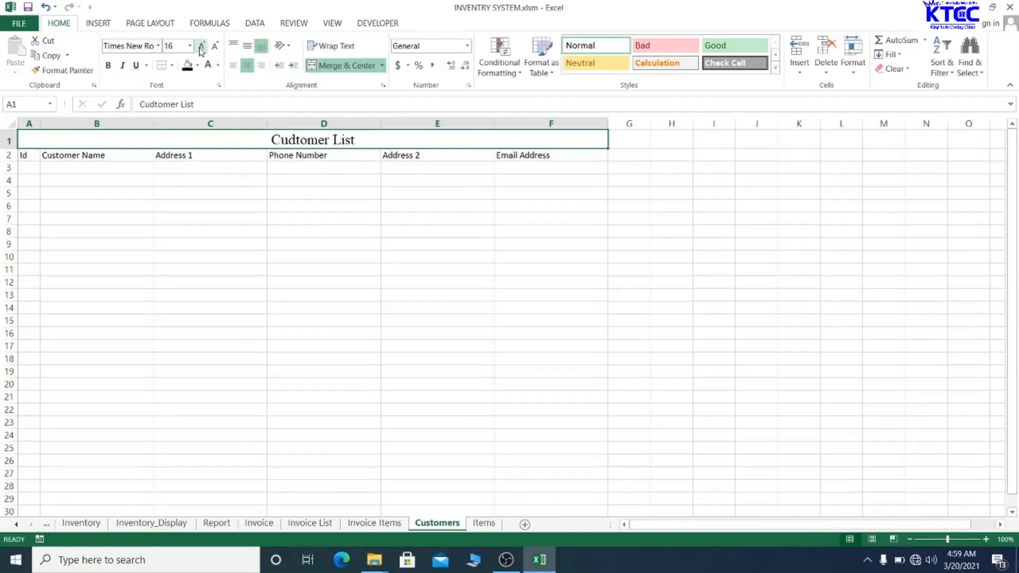
pyautogui.click(109, 66)
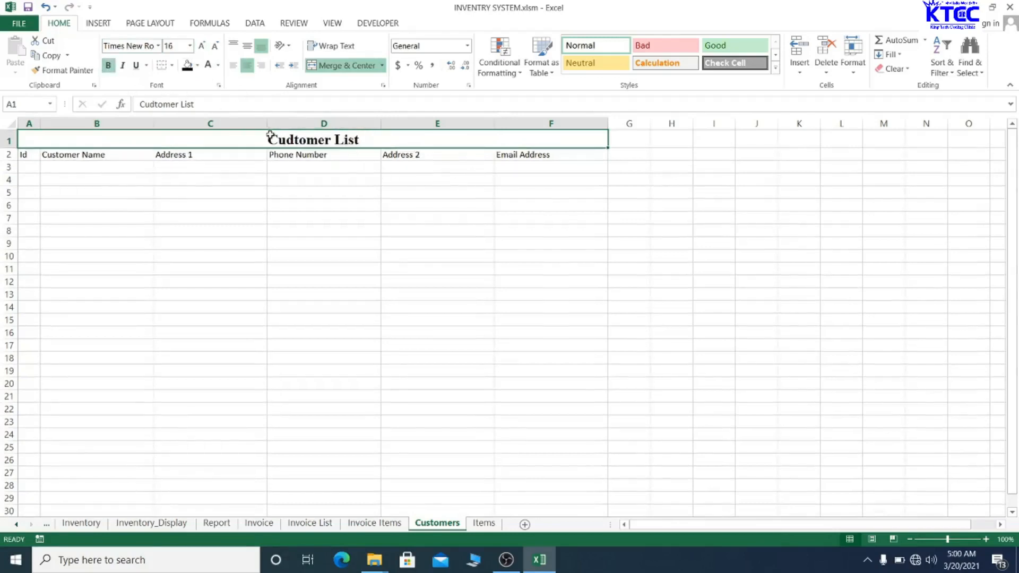
# - Correct the title text from 'Cudtomer List' to 'Customer List'
pyautogui.doubleClick(294, 139)
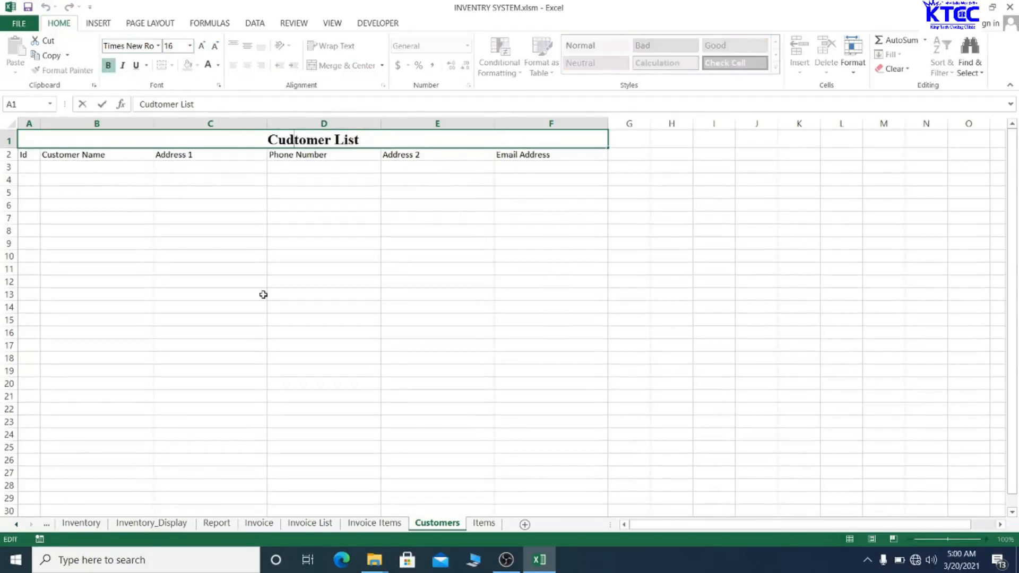
pyautogui.press('BackSpace')
pyautogui.write('s')
pyautogui.click(375, 138)
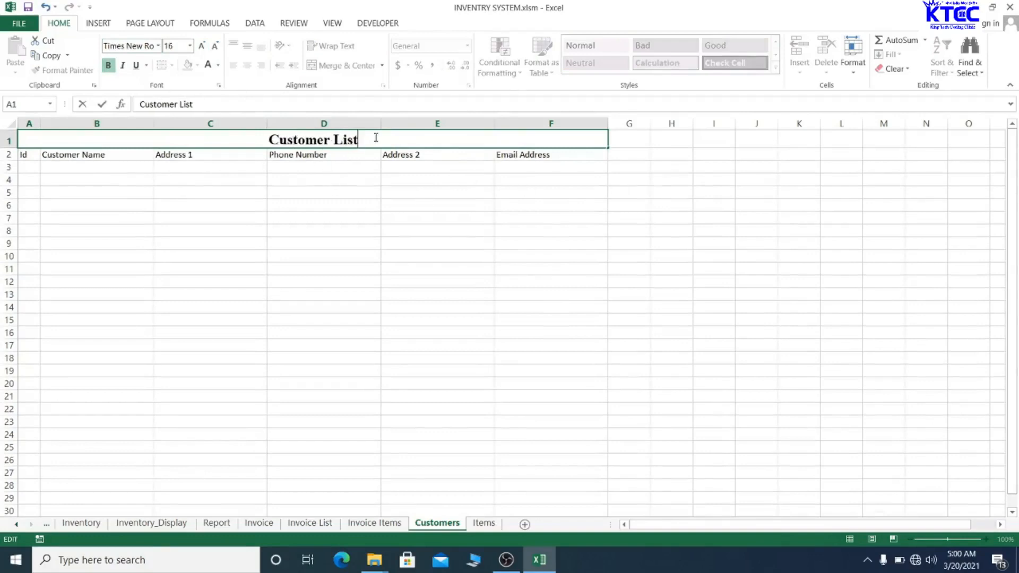
pyautogui.click(354, 255)
# - Give the title cell a purple fill with white text
pyautogui.click(352, 141)
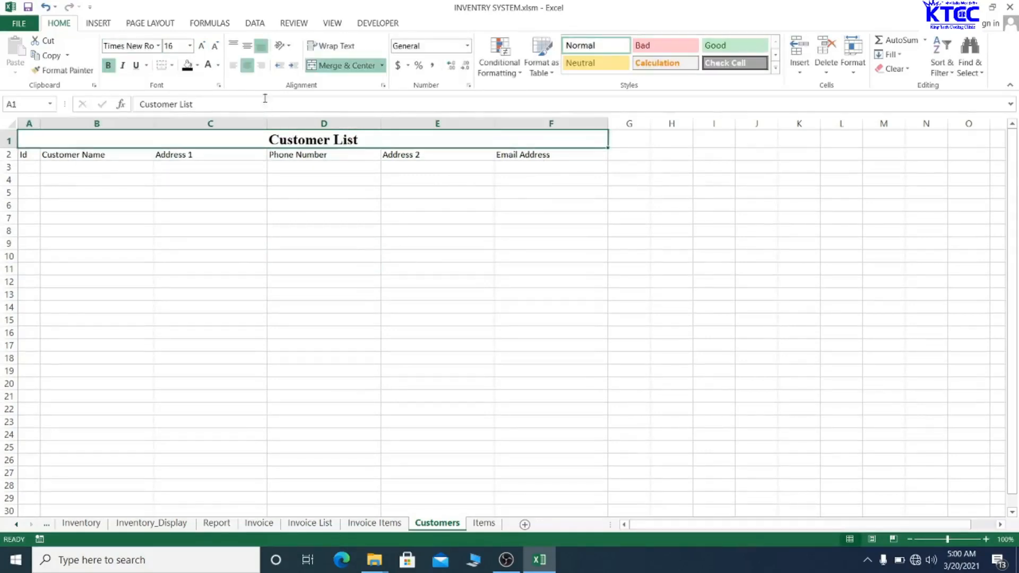
pyautogui.click(197, 64)
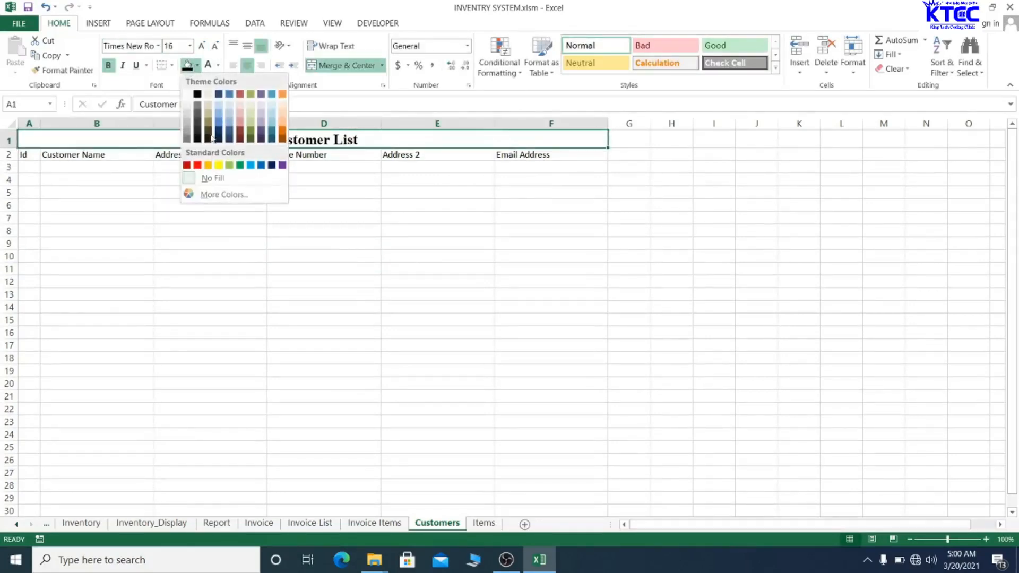
pyautogui.click(280, 166)
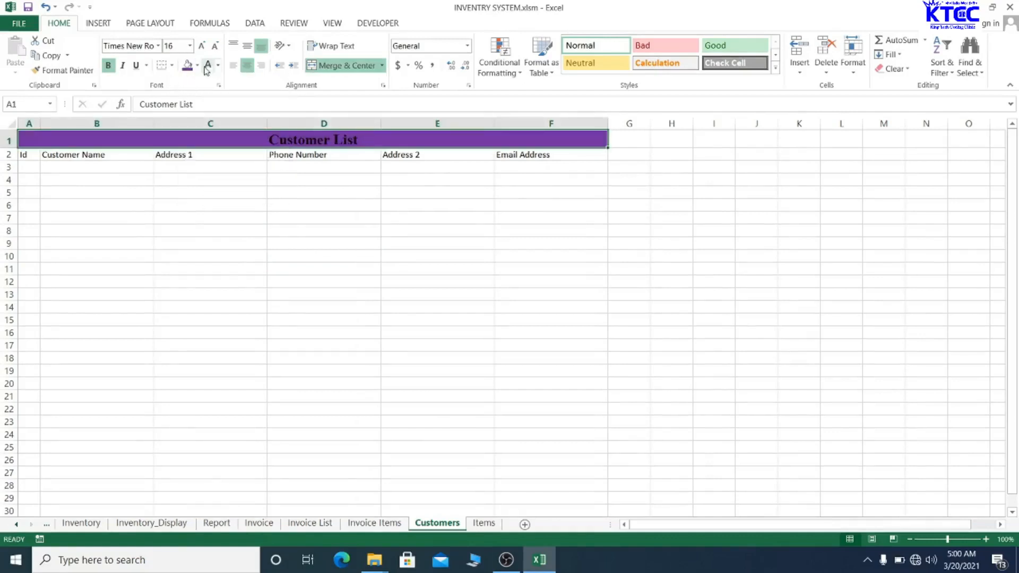
pyautogui.click(205, 67)
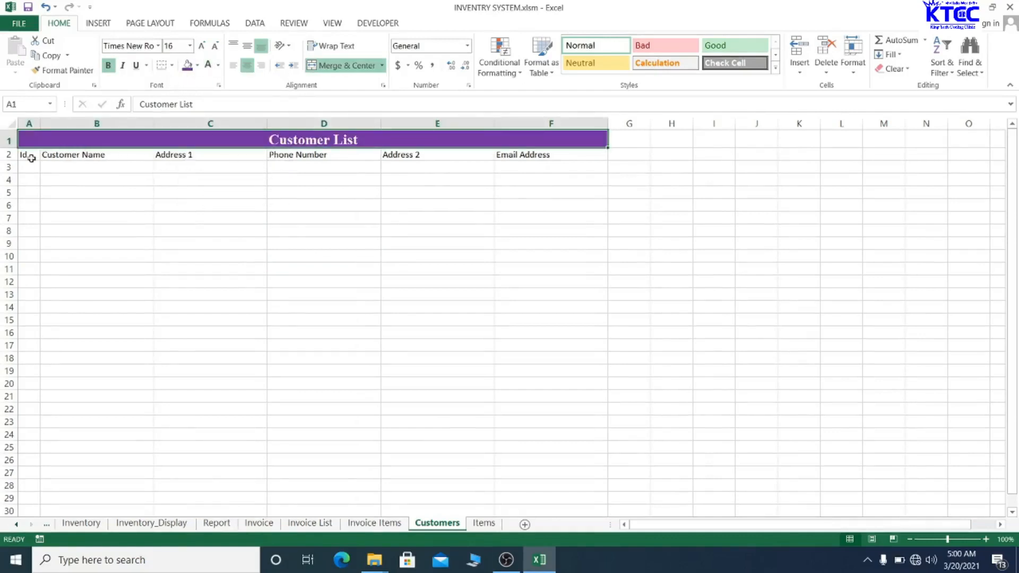
pyautogui.moveTo(32, 158); pyautogui.dragTo(306, 155)
# - Set the A2:F2 headers in bold, centred Times New Roman
pyautogui.click(313, 242)
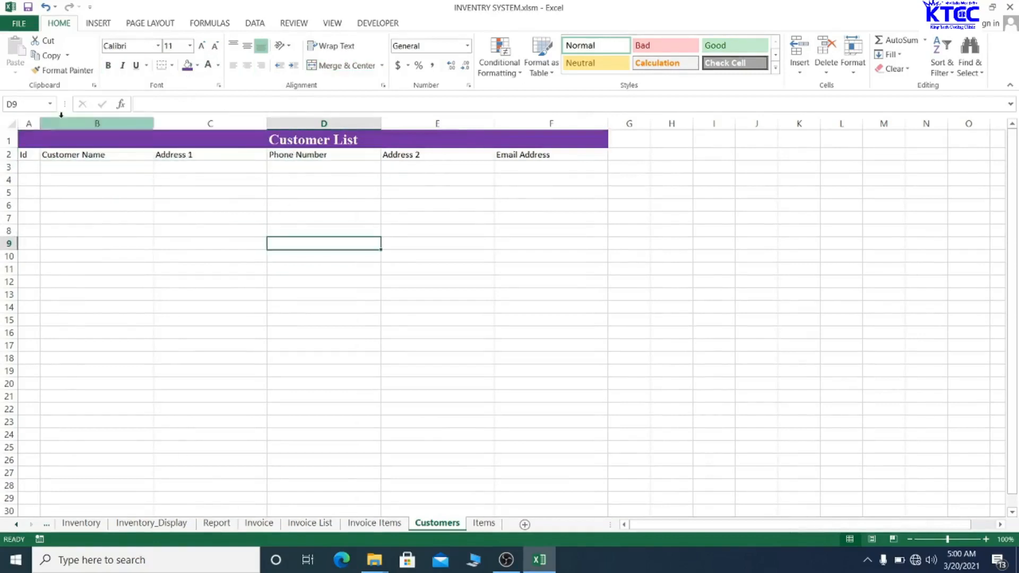
pyautogui.moveTo(31, 154); pyautogui.dragTo(570, 157)
pyautogui.click(137, 48)
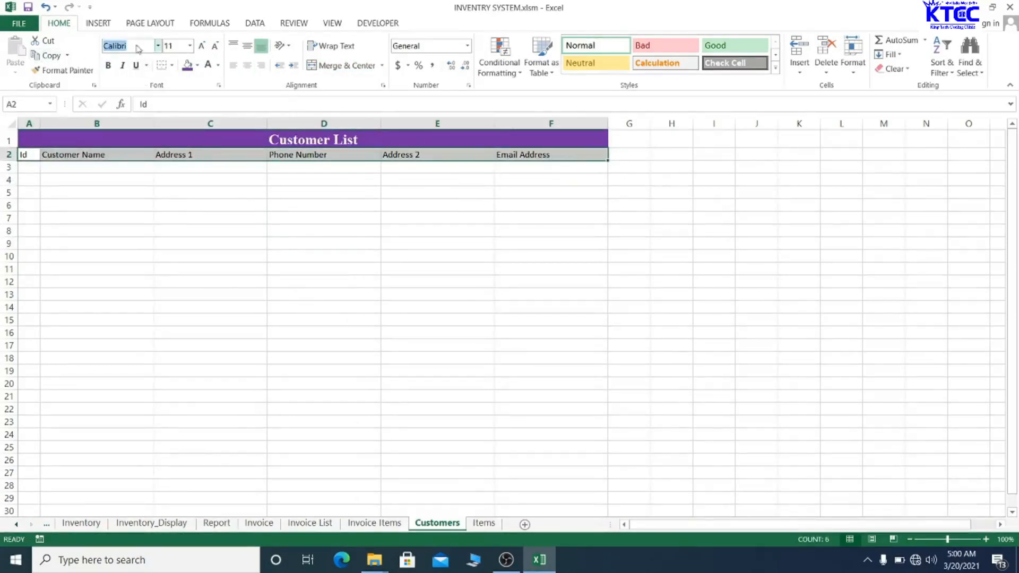
pyautogui.write('Times New Ro')
pyautogui.press('Return')
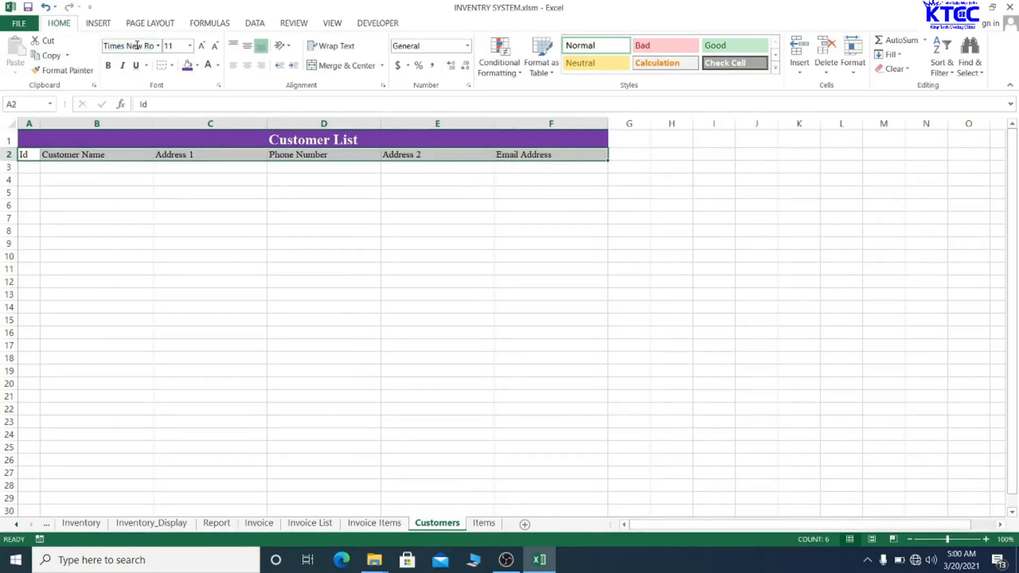
pyautogui.click(110, 66)
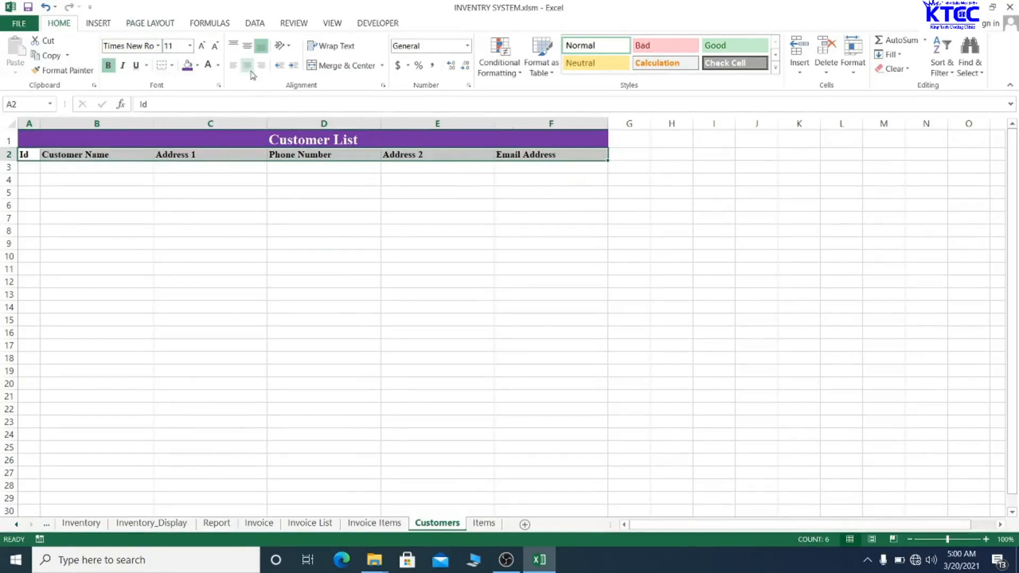
pyautogui.click(248, 65)
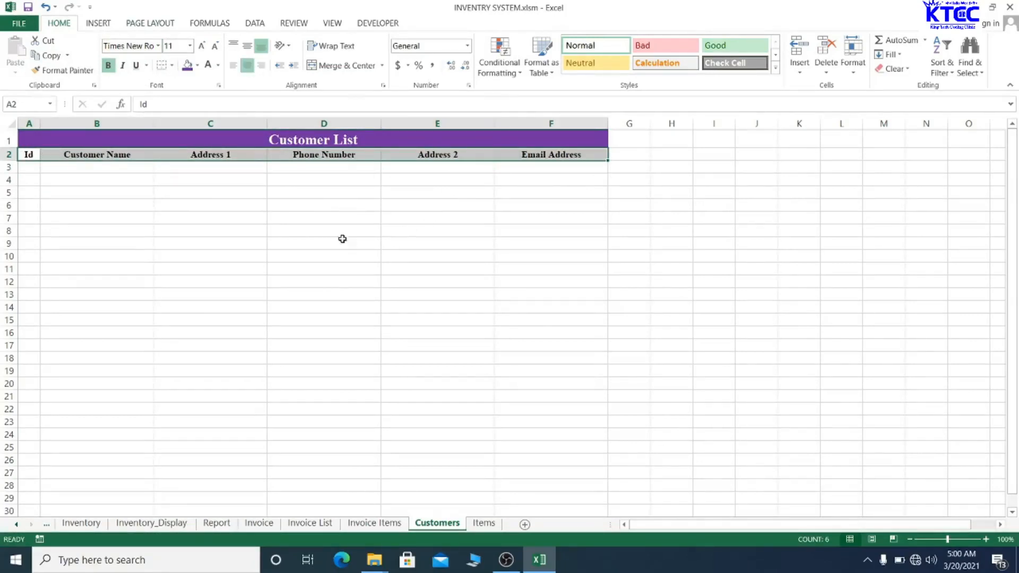
# - Widen columns E, F, D and B to fit their headings
pyautogui.click(328, 347)
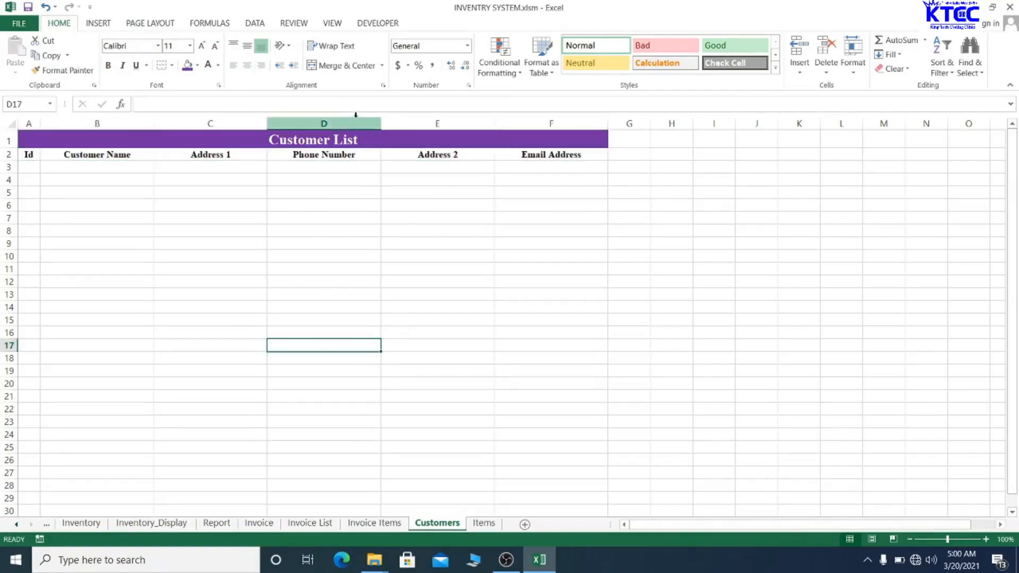
pyautogui.moveTo(494, 122); pyautogui.dragTo(516, 121)
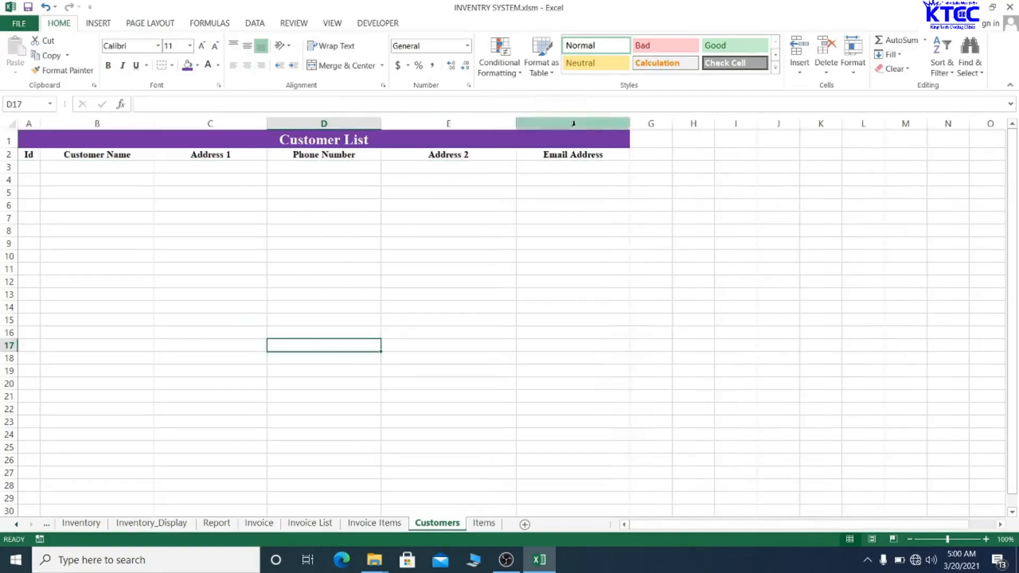
pyautogui.moveTo(630, 122); pyautogui.dragTo(650, 118)
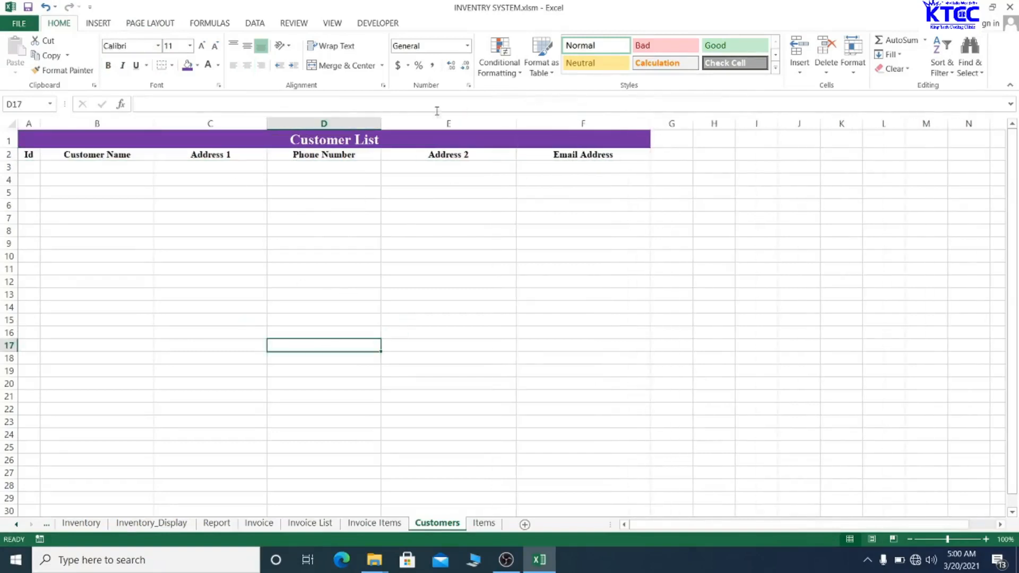
pyautogui.moveTo(381, 123); pyautogui.dragTo(400, 121)
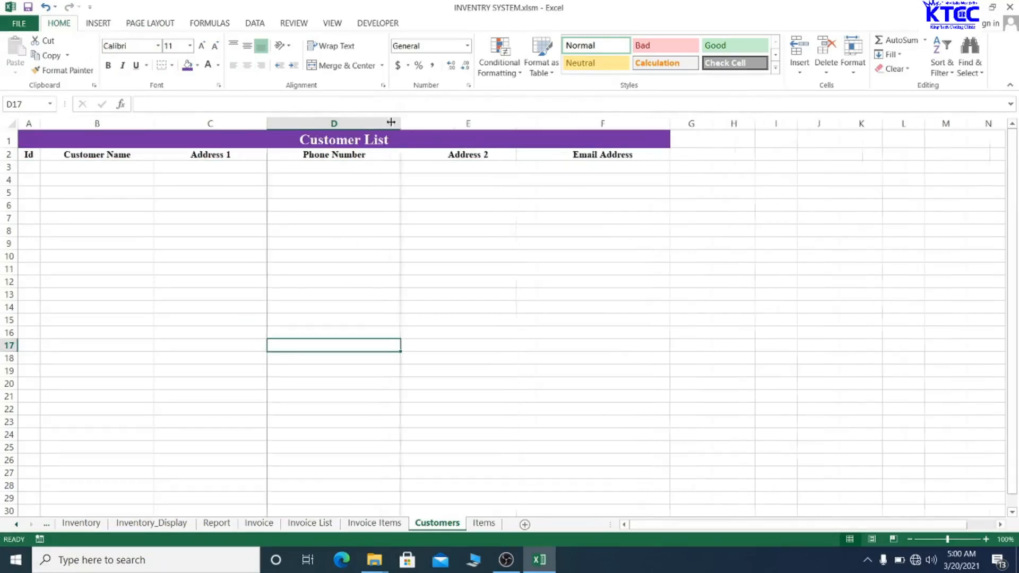
pyautogui.moveTo(153, 121); pyautogui.dragTo(189, 121)
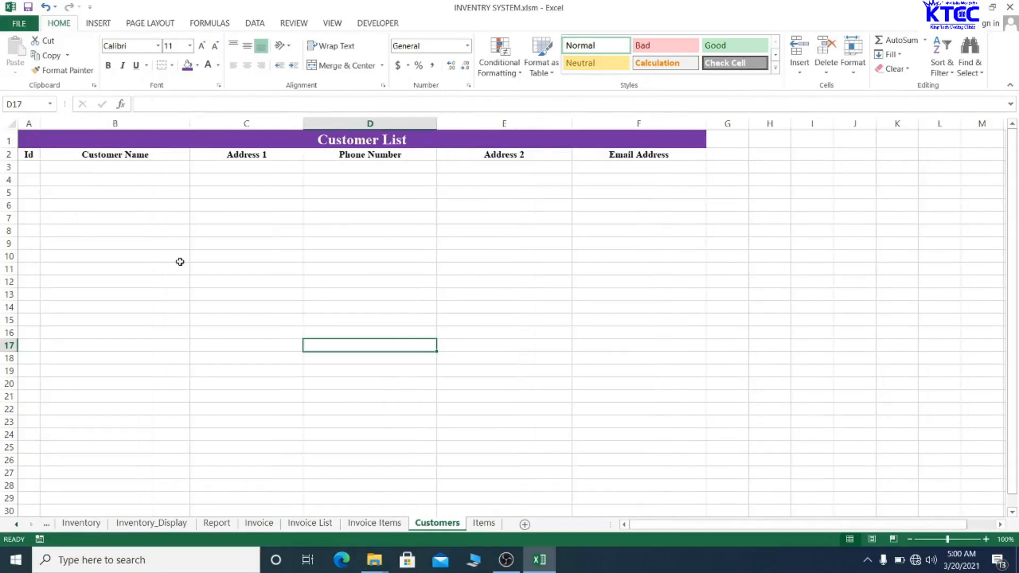
# - Save the workbook, dismiss the privacy warning, and go to the Invoice Items sheet
pyautogui.hotkey('ctrl', 's')
pyautogui.click(486, 315)
pyautogui.click(379, 524)
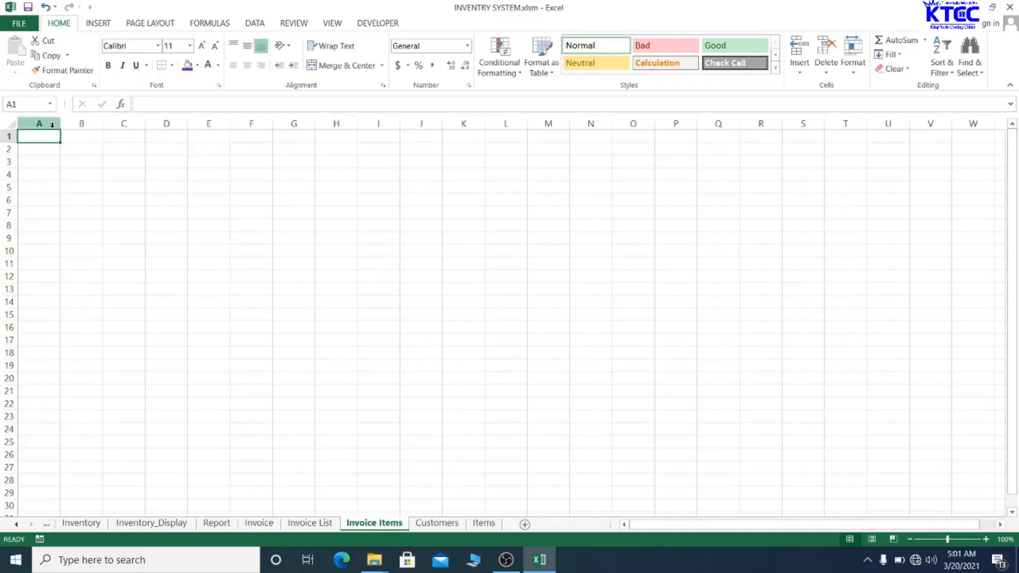
# - Merge and centre A1:G1 and enter the title 'Invoice Items'
pyautogui.moveTo(43, 135); pyautogui.dragTo(272, 134)
pyautogui.click(287, 136)
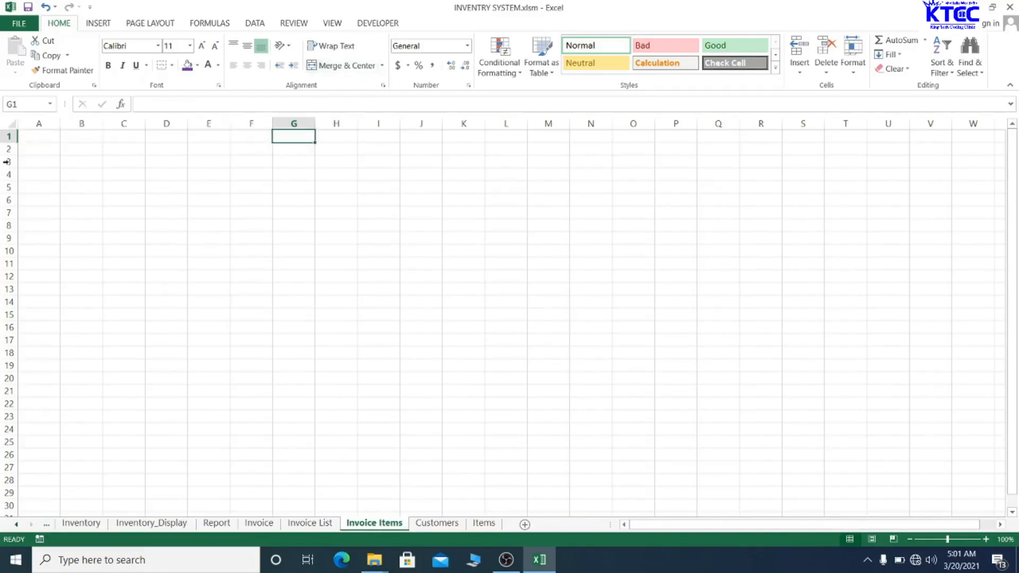
pyautogui.moveTo(46, 134); pyautogui.dragTo(281, 139)
pyautogui.click(329, 68)
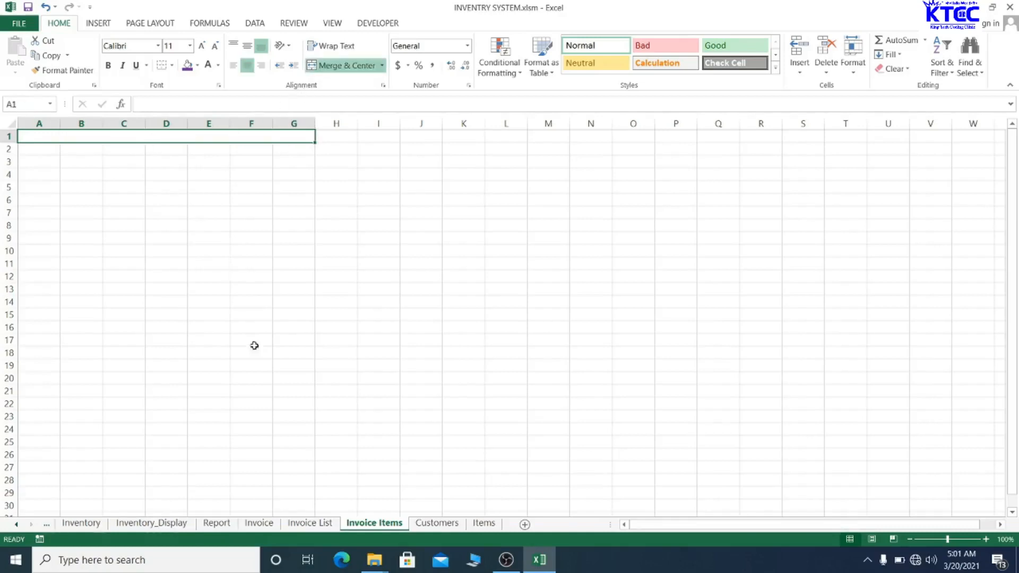
pyautogui.write('Inv')
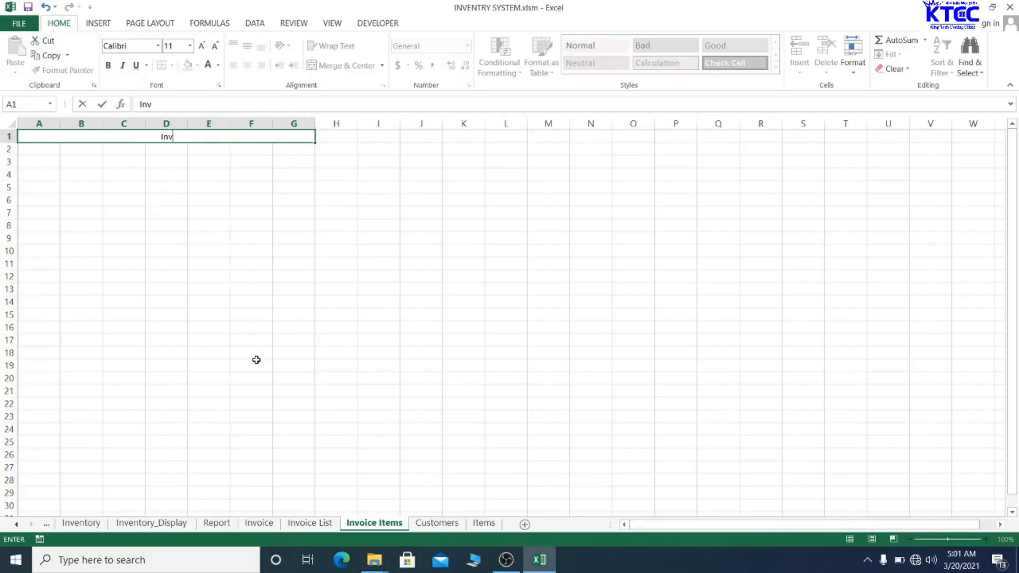
pyautogui.write('oice Items')
pyautogui.click(256, 360)
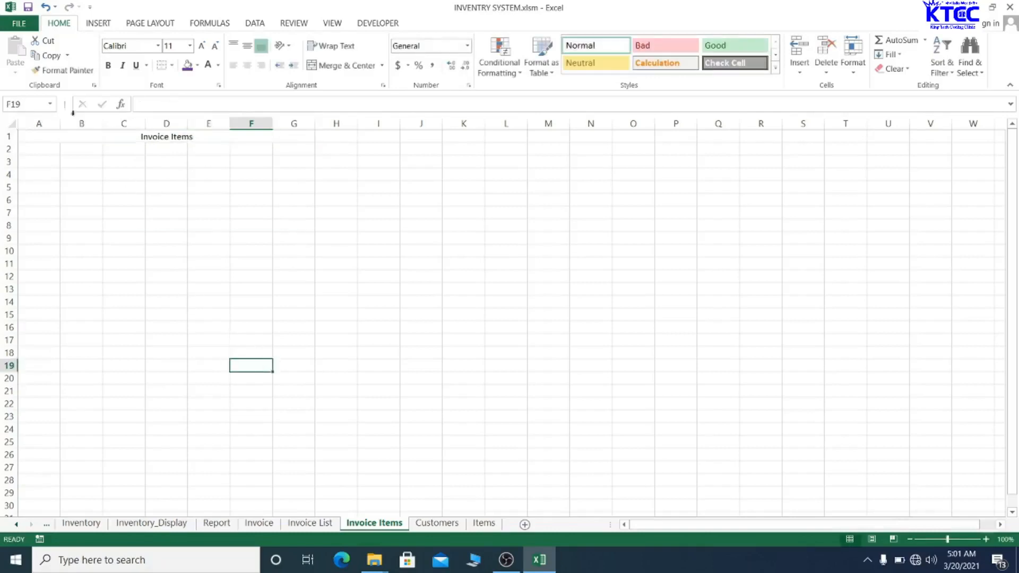
pyautogui.click(167, 137)
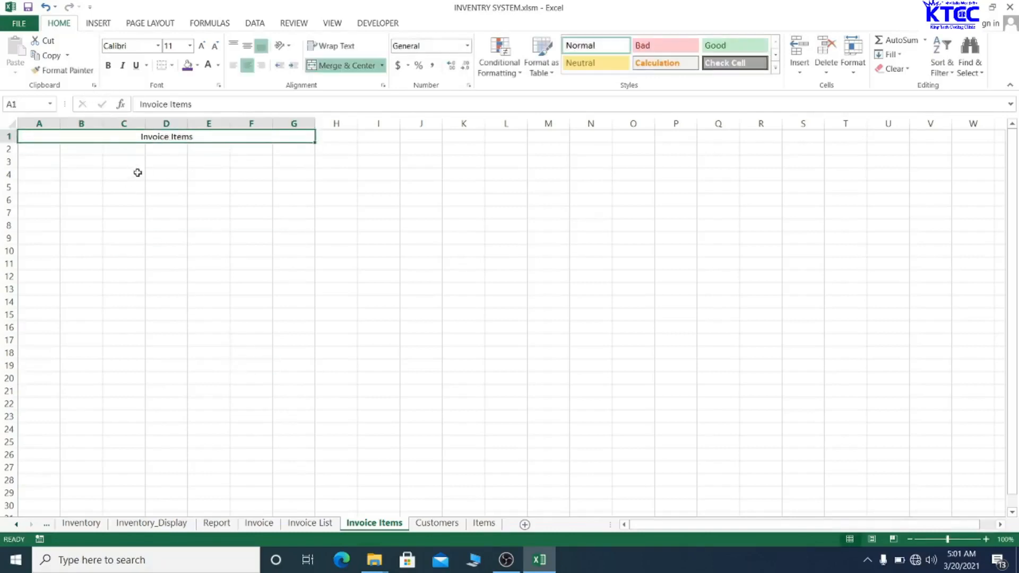
# - Enter the headers Inv # in A2 and Item in B2
pyautogui.click(44, 153)
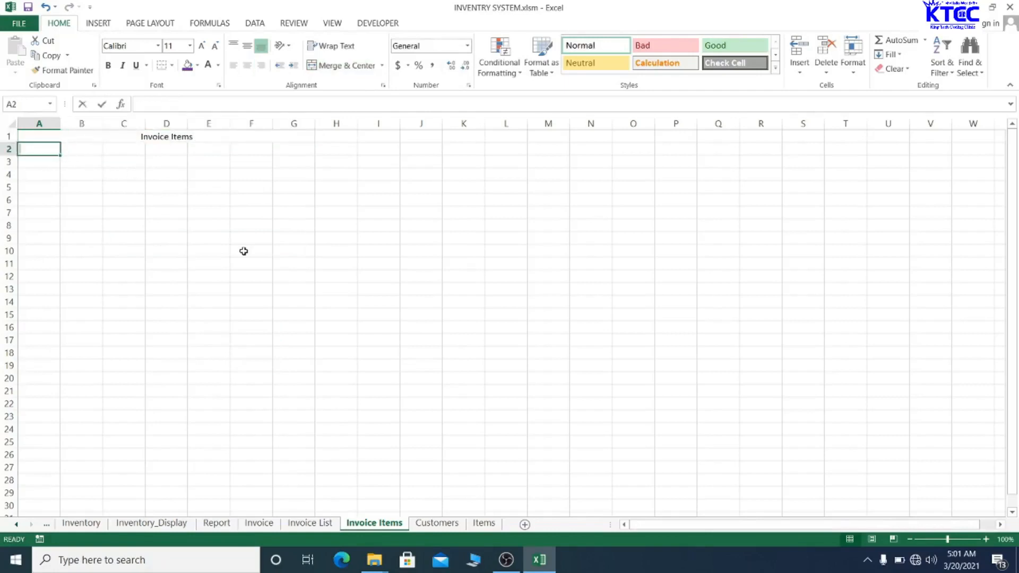
pyautogui.write('Invoice Items')
pyautogui.press('BackSpace')
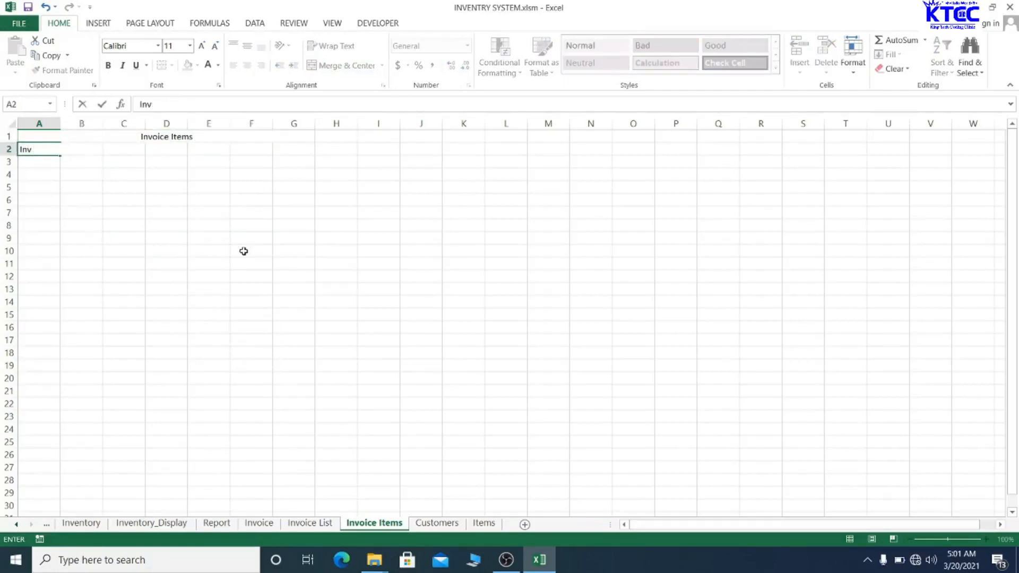
pyautogui.write('@')
pyautogui.press('BackSpace')
pyautogui.write('#')
pyautogui.press('Tab')
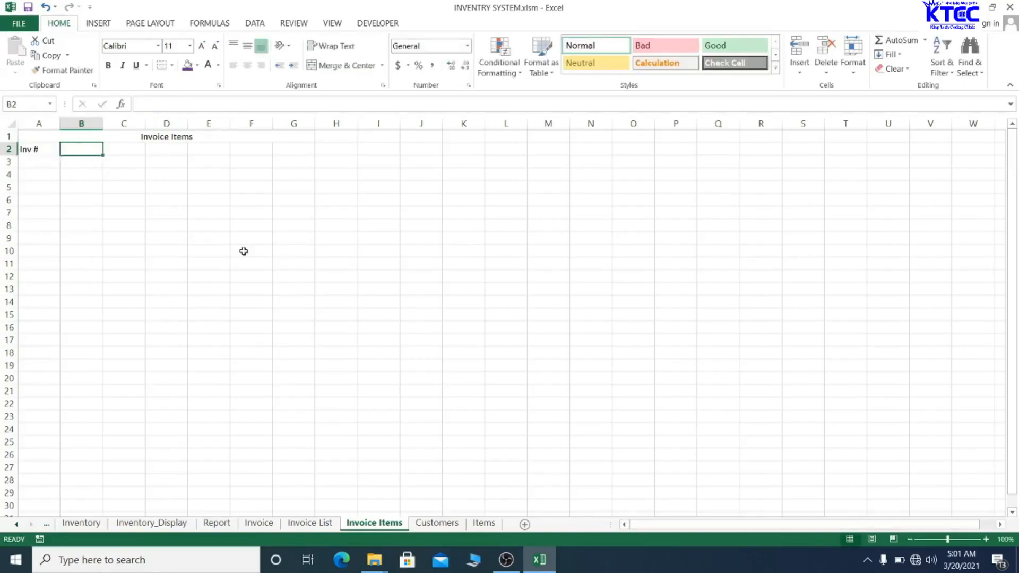
pyautogui.write('Item')
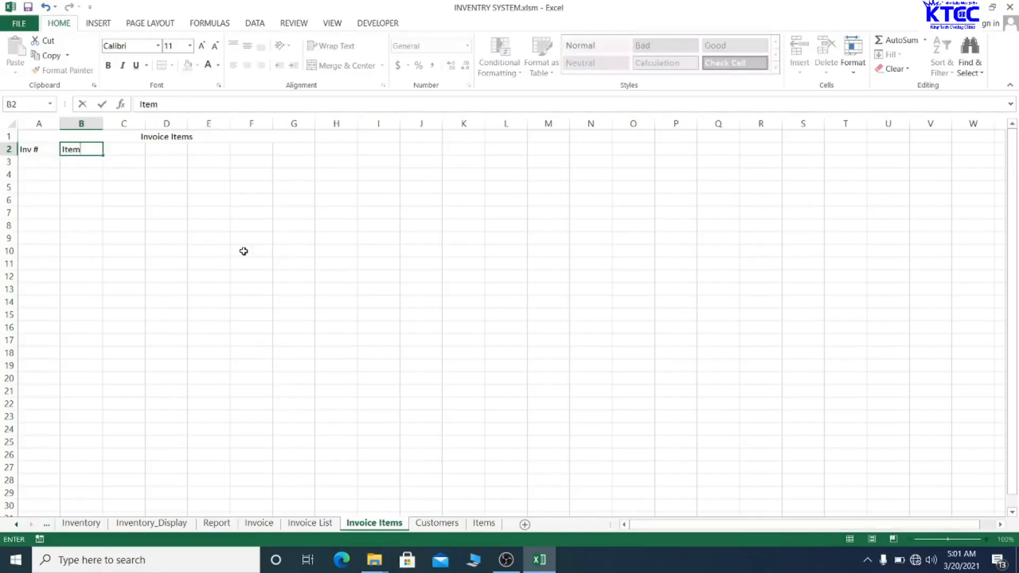
pyautogui.press('Tab')
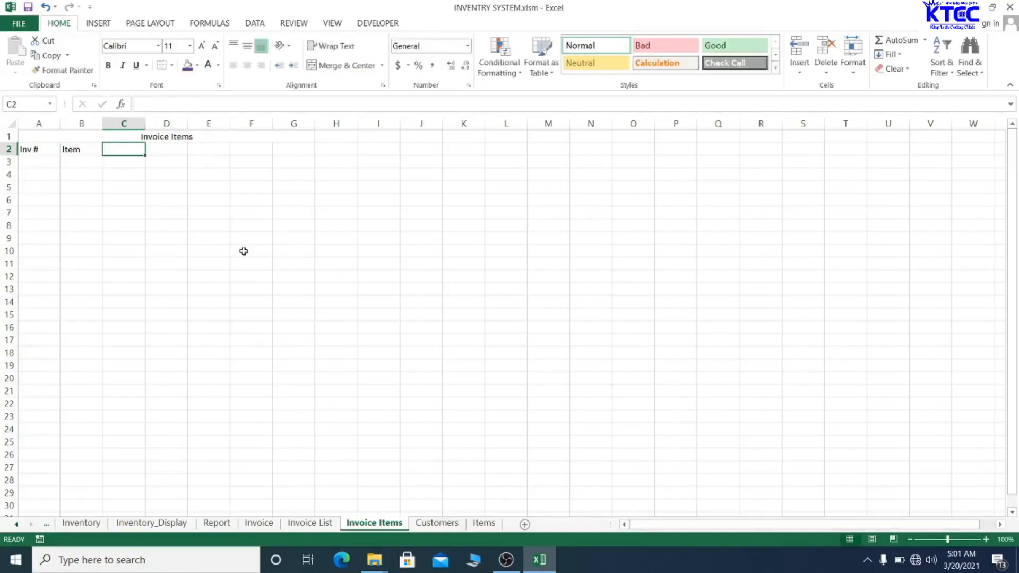
# - Enter the headers Description, Quantity, Price, Inv. Row and Row in C2:G2
pyautogui.write('Descr')
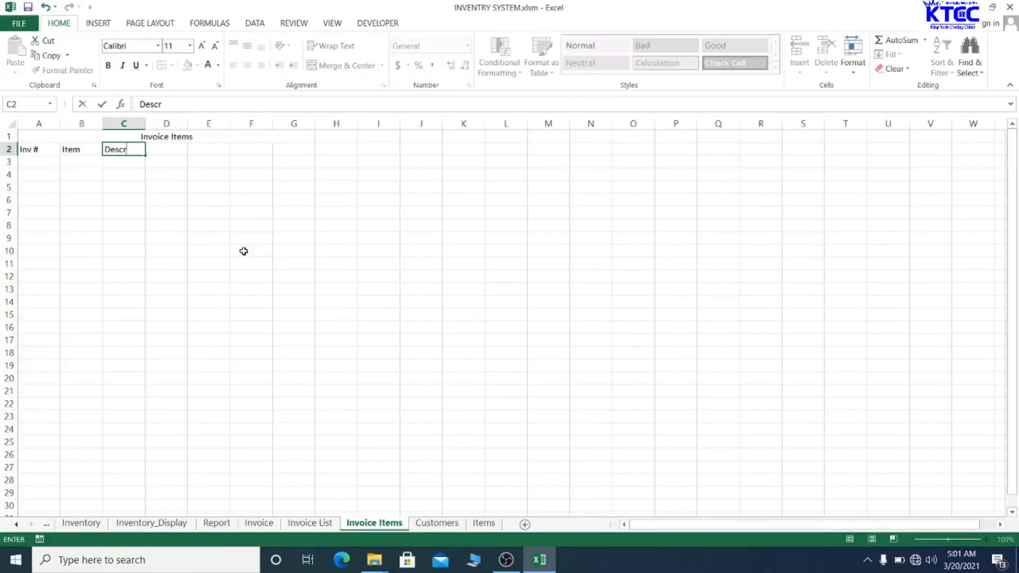
pyautogui.write('iption')
pyautogui.press('Tab')
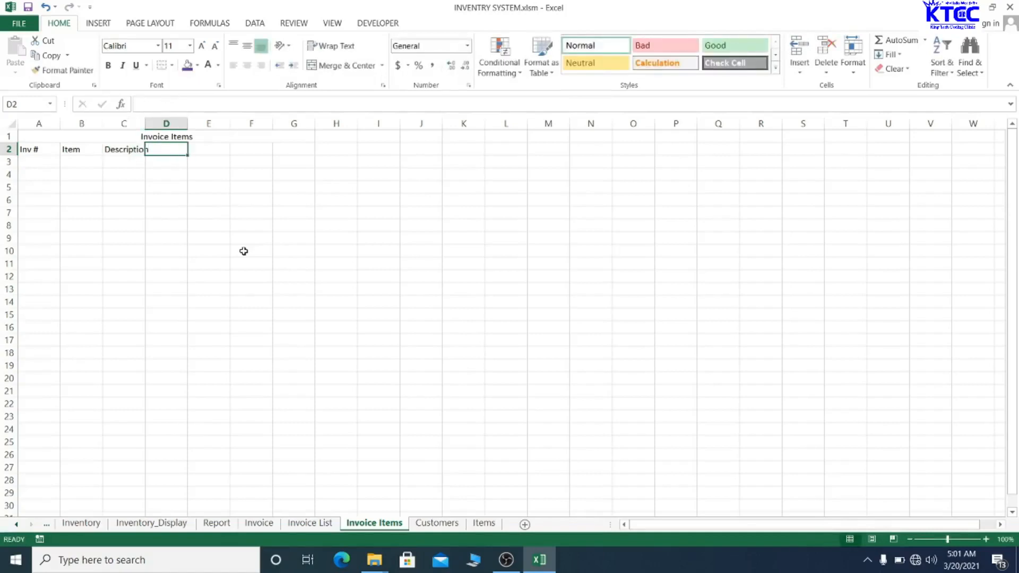
pyautogui.write('Quantity')
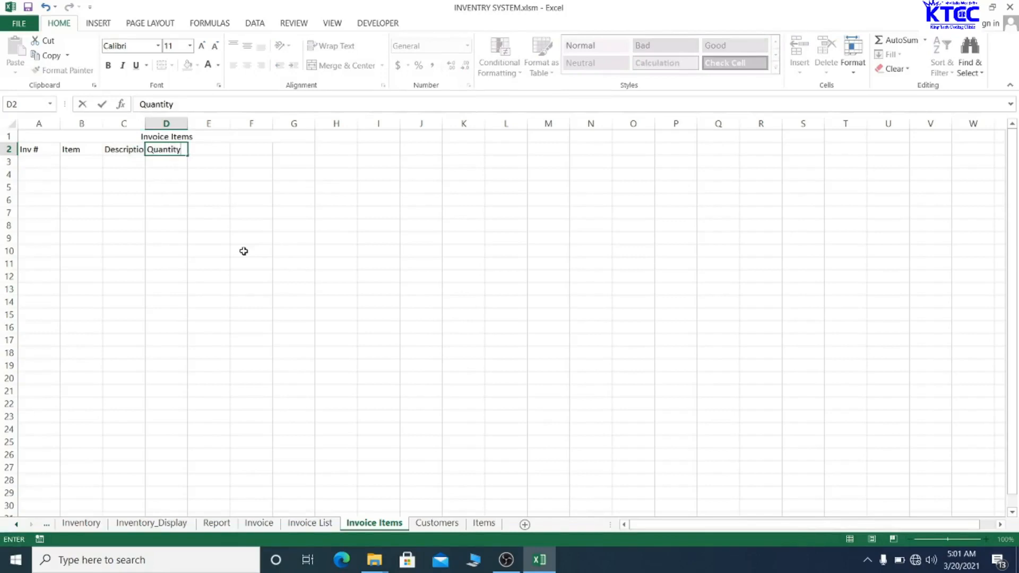
pyautogui.press('Tab')
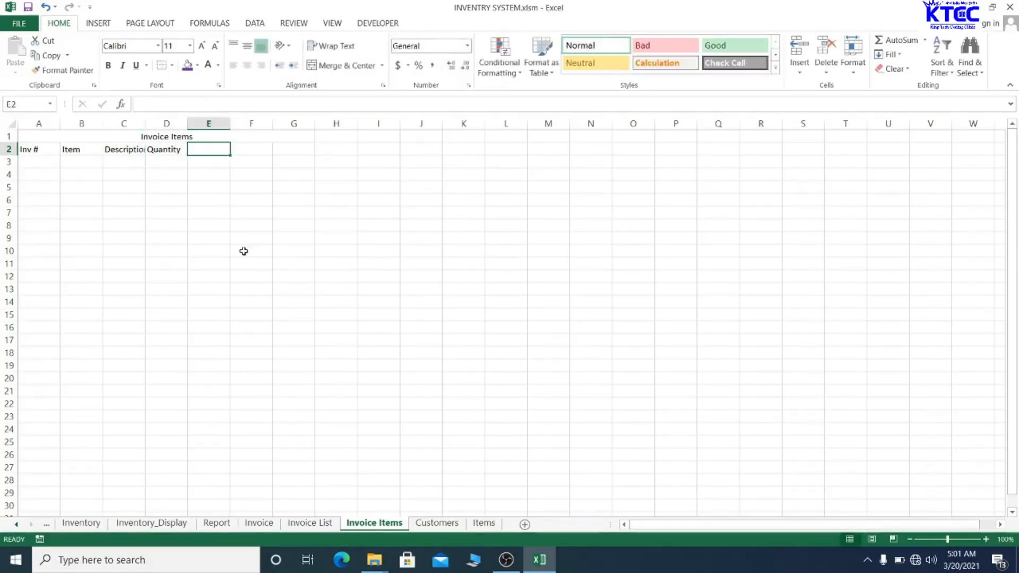
pyautogui.write('Price')
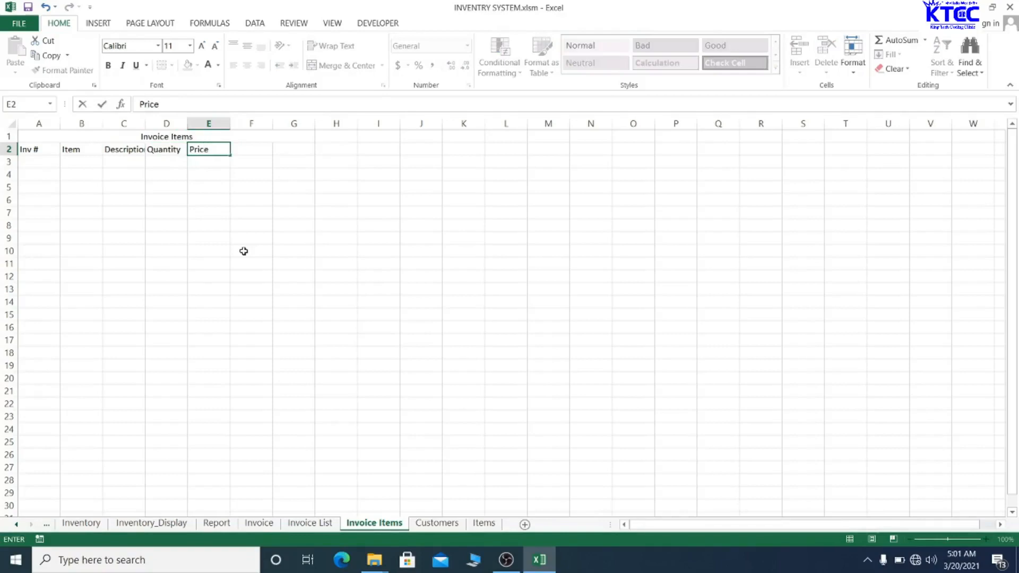
pyautogui.press('Tab')
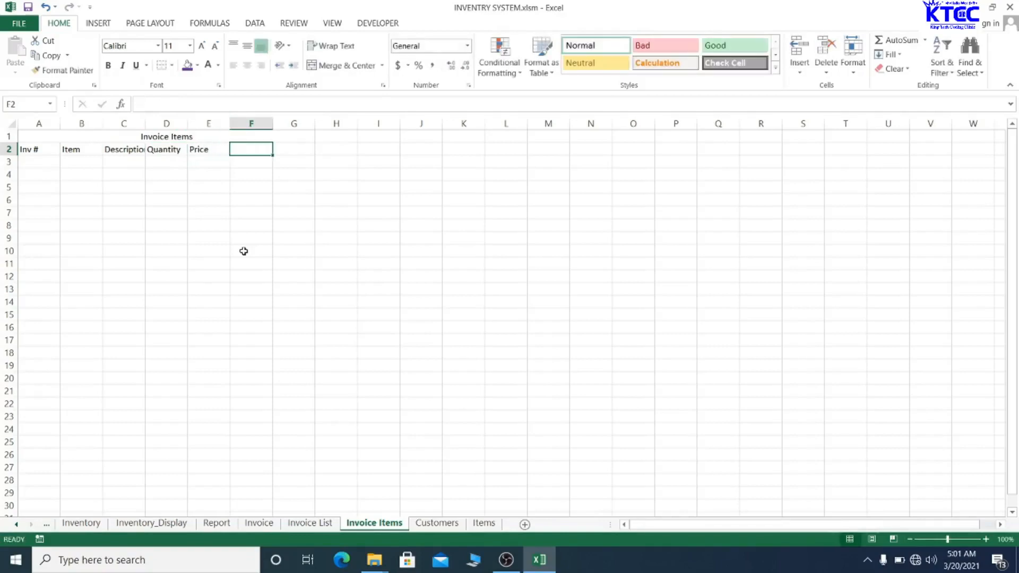
pyautogui.write('Ib')
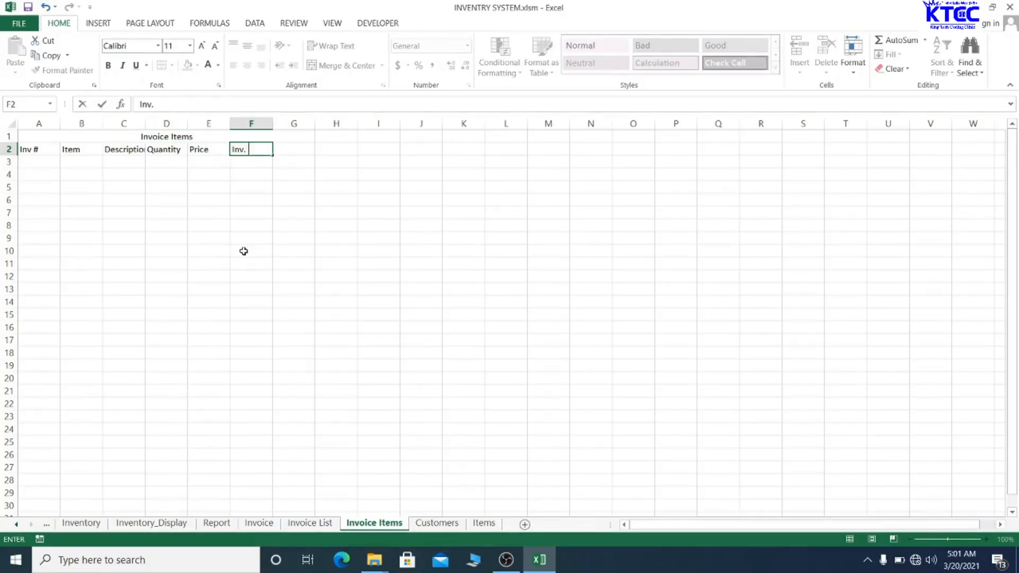
pyautogui.write('v. Row')
pyautogui.press('Tab')
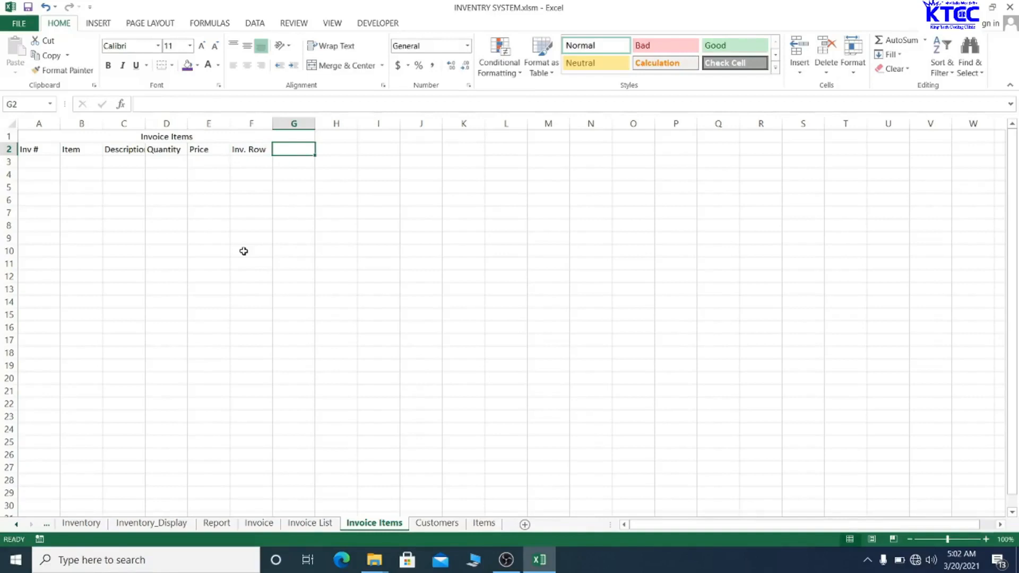
pyautogui.write('Row')
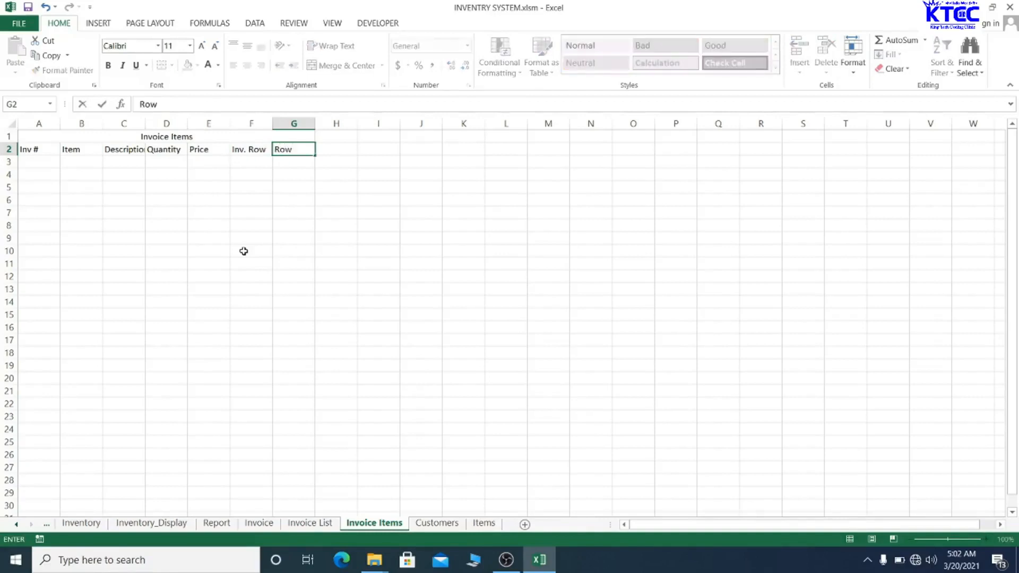
pyautogui.click(243, 251)
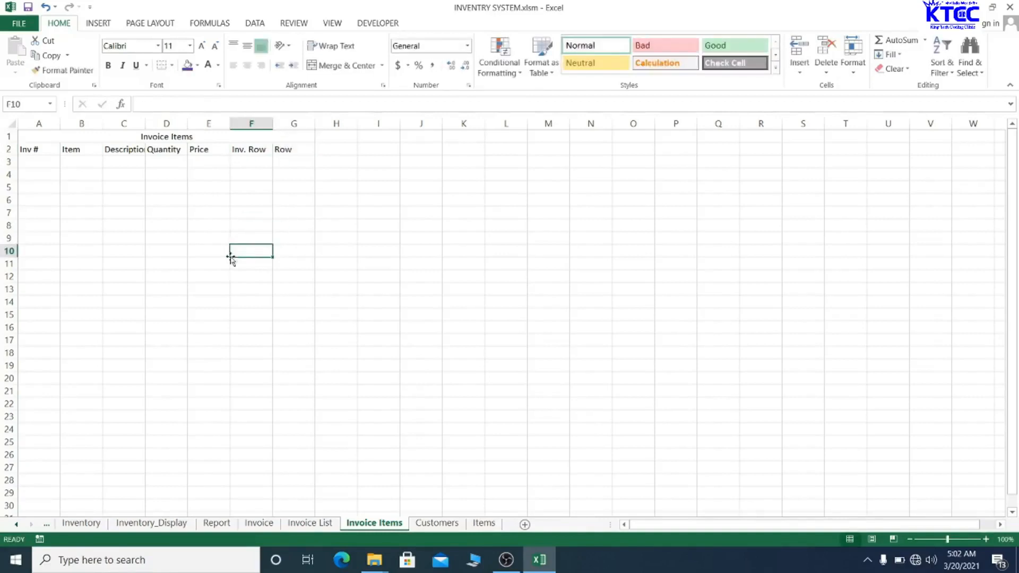
pyautogui.click(38, 137)
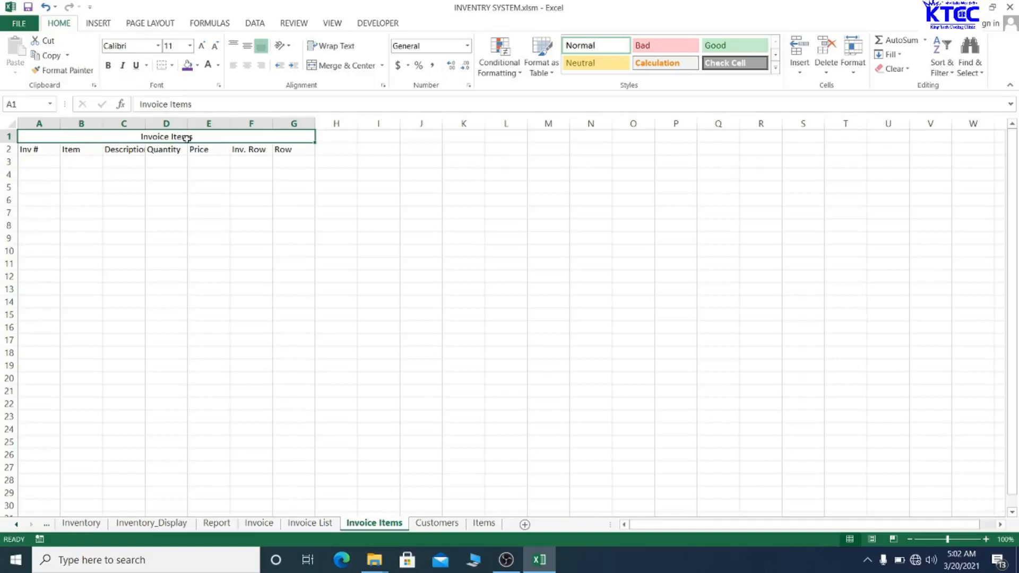
# - Format the Invoice Items title as 14-pt Times New Roman, white on a purple fill
pyautogui.click(139, 47)
pyautogui.write('Tim')
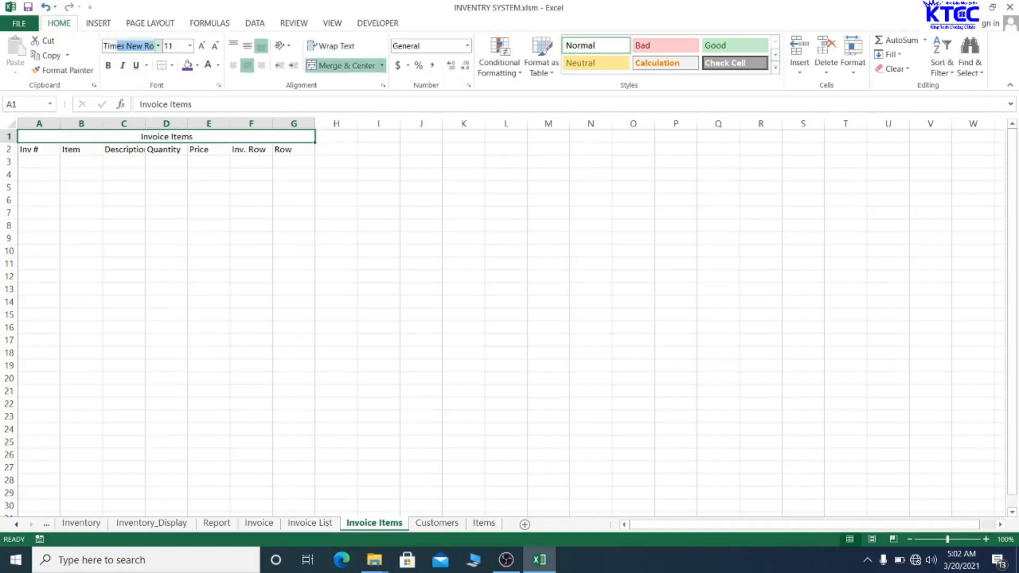
pyautogui.write('e')
pyautogui.press('Return')
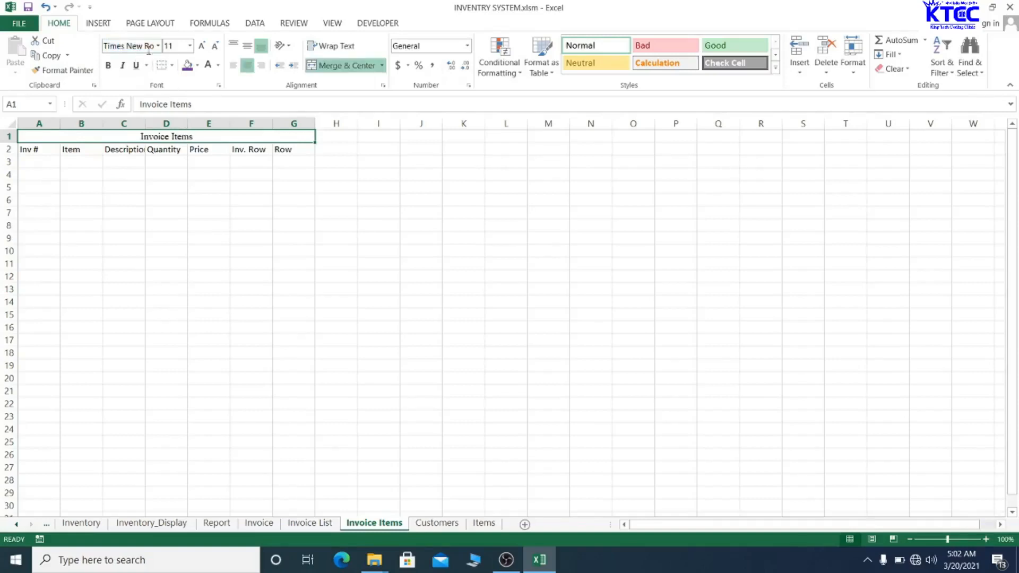
pyautogui.click(202, 45)
pyautogui.click(202, 46)
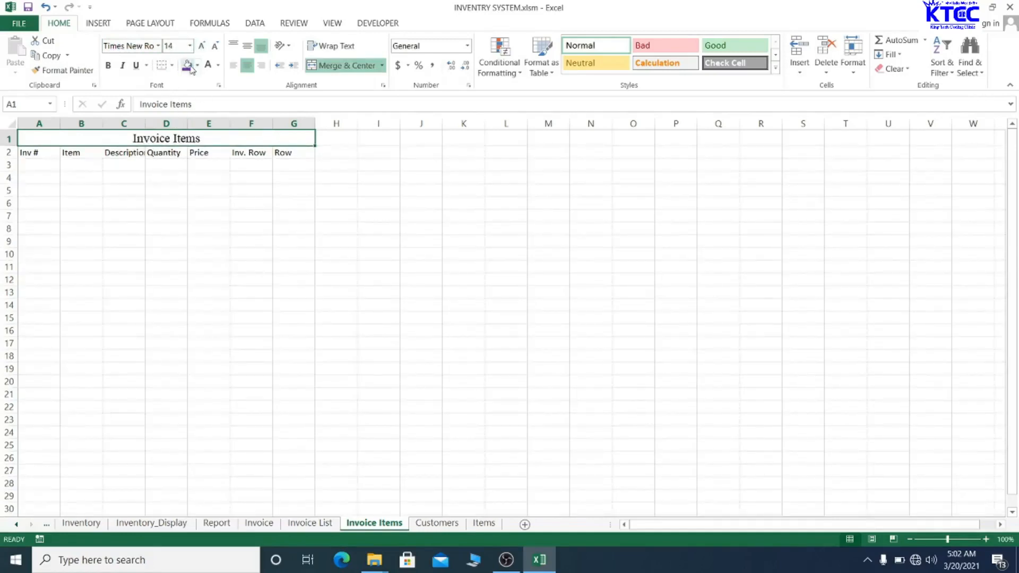
pyautogui.click(187, 66)
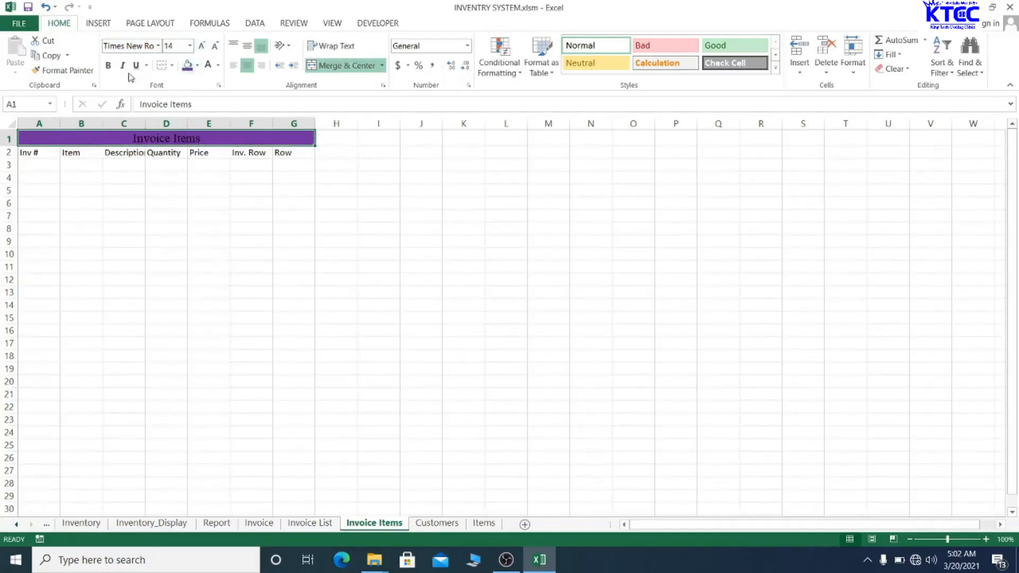
pyautogui.click(207, 69)
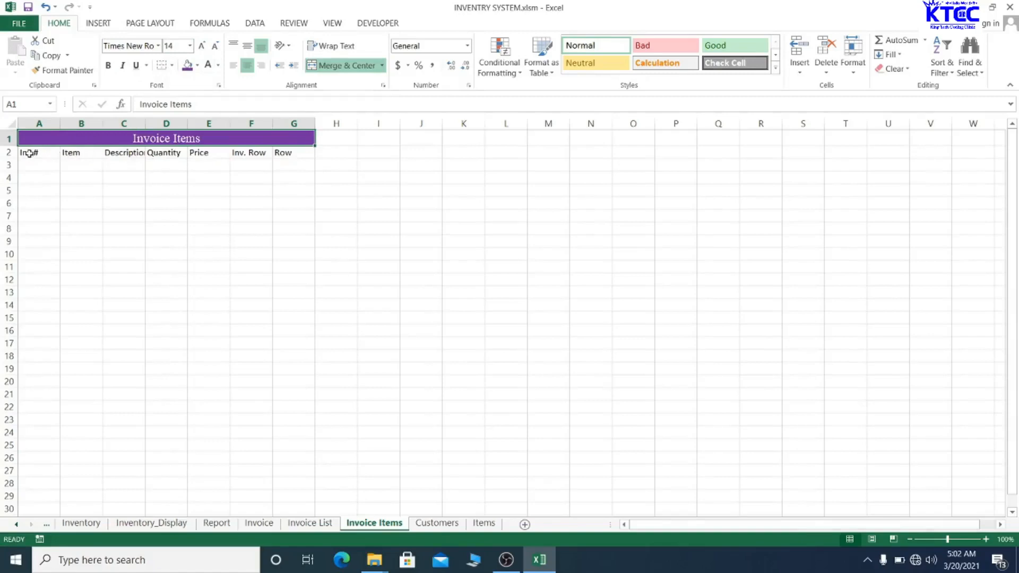
# - Set the row 2 headers in bold, centred Times New Roman
pyautogui.moveTo(30, 152); pyautogui.dragTo(289, 154)
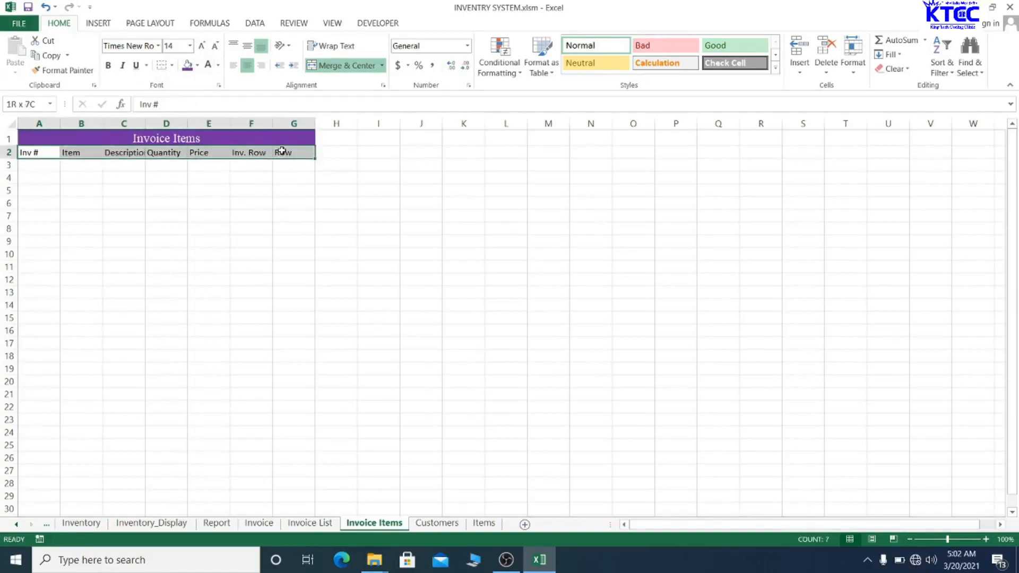
pyautogui.click(109, 66)
pyautogui.click(123, 46)
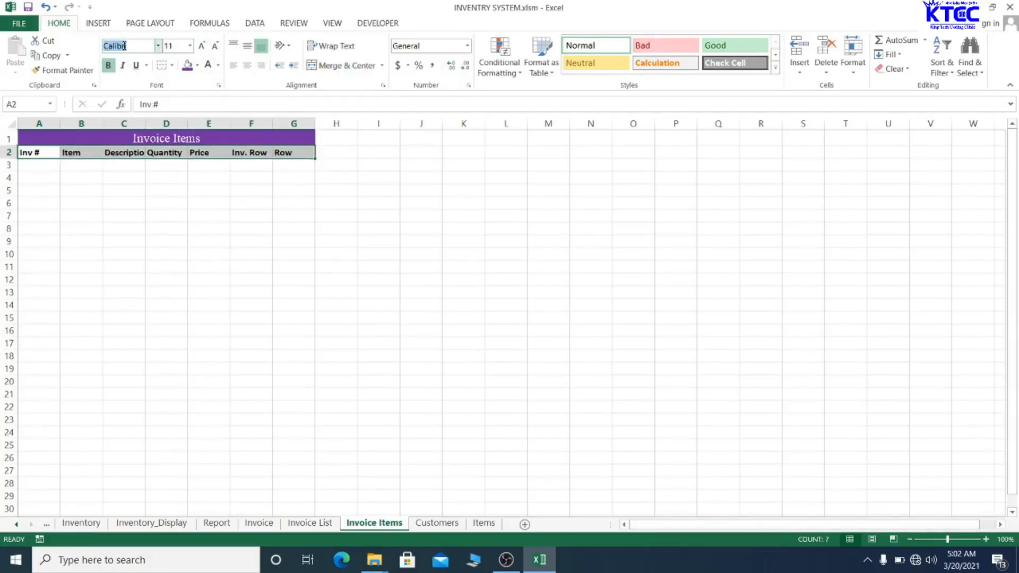
pyautogui.write('Times New Ro')
pyautogui.press('Return')
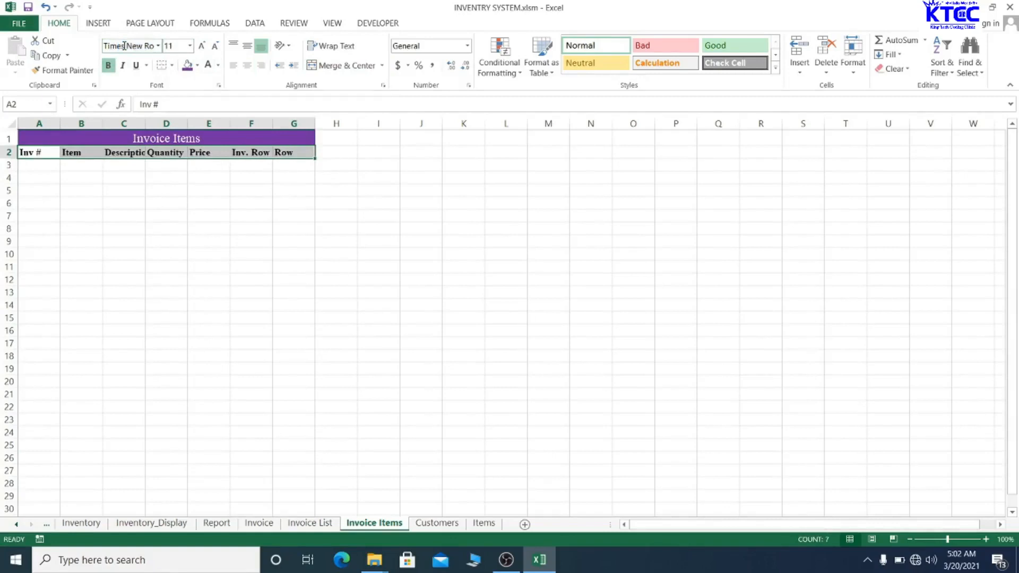
pyautogui.click(247, 65)
pyautogui.click(252, 279)
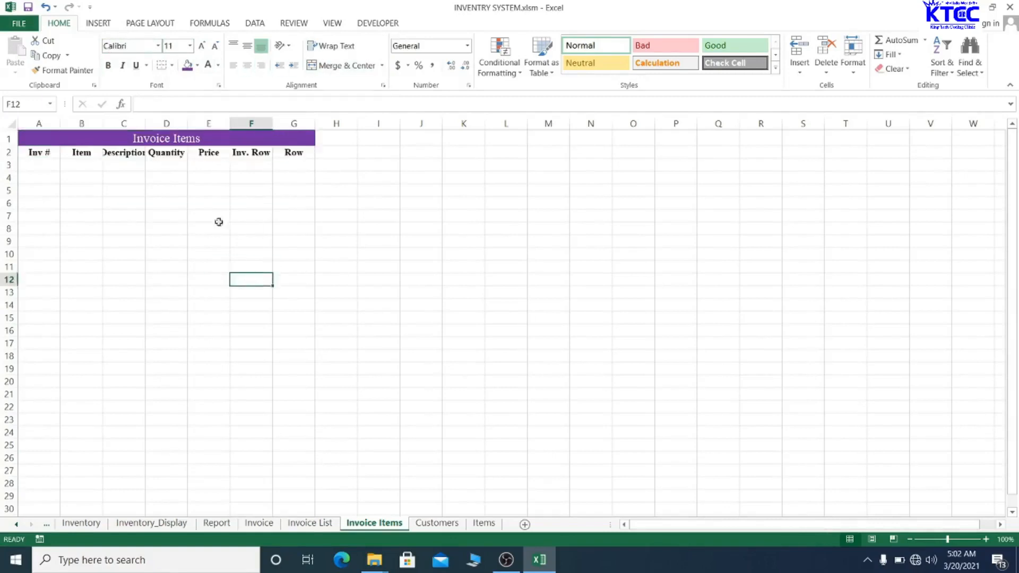
# - Autofit columns C and D and narrow column A
pyautogui.doubleClick(148, 123)
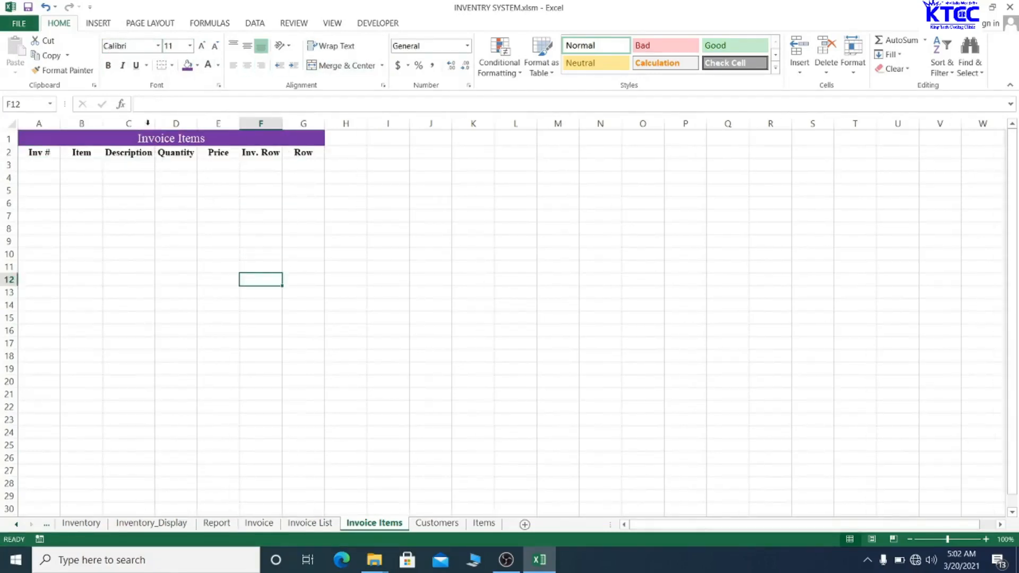
pyautogui.doubleClick(199, 123)
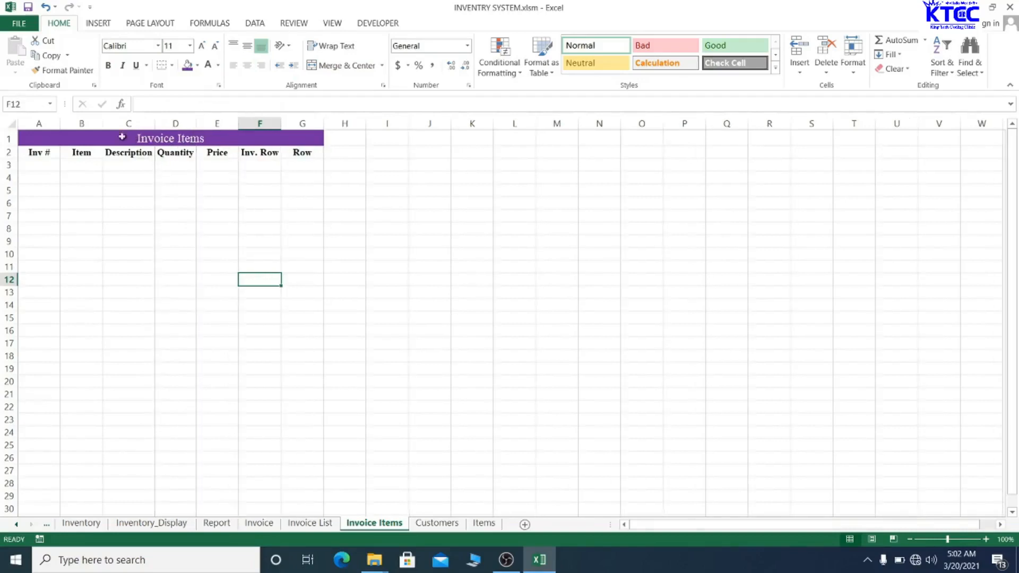
pyautogui.moveTo(60, 121); pyautogui.dragTo(312, 123)
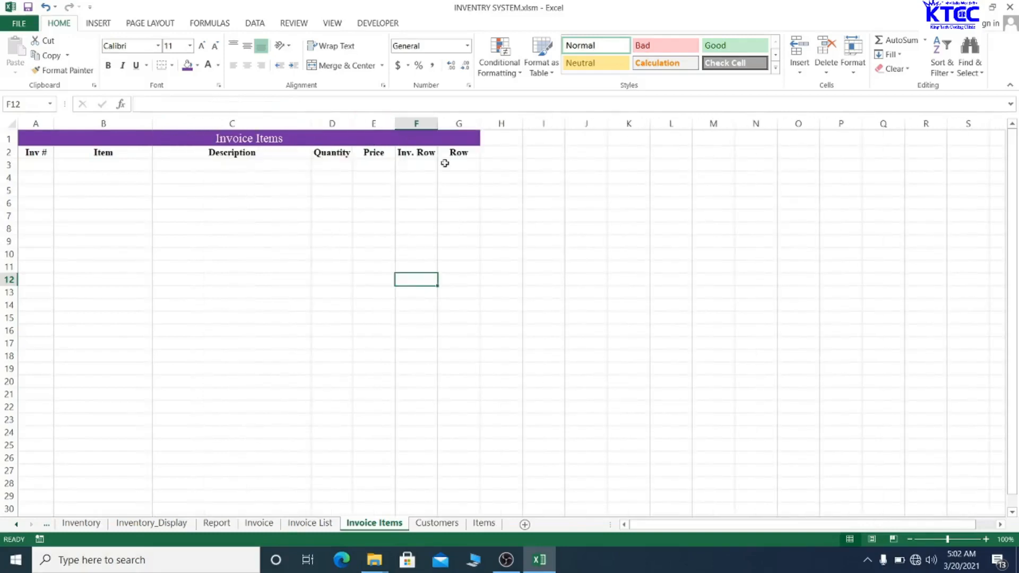
pyautogui.click(599, 241)
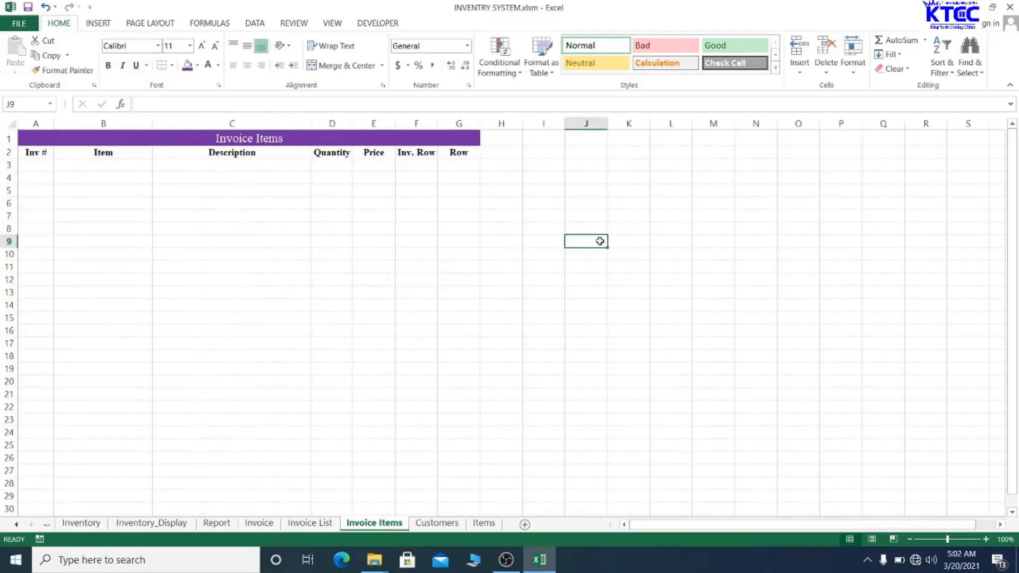
# - Save the workbook and accept the personal-information warning
pyautogui.hotkey('ctrl', 's')
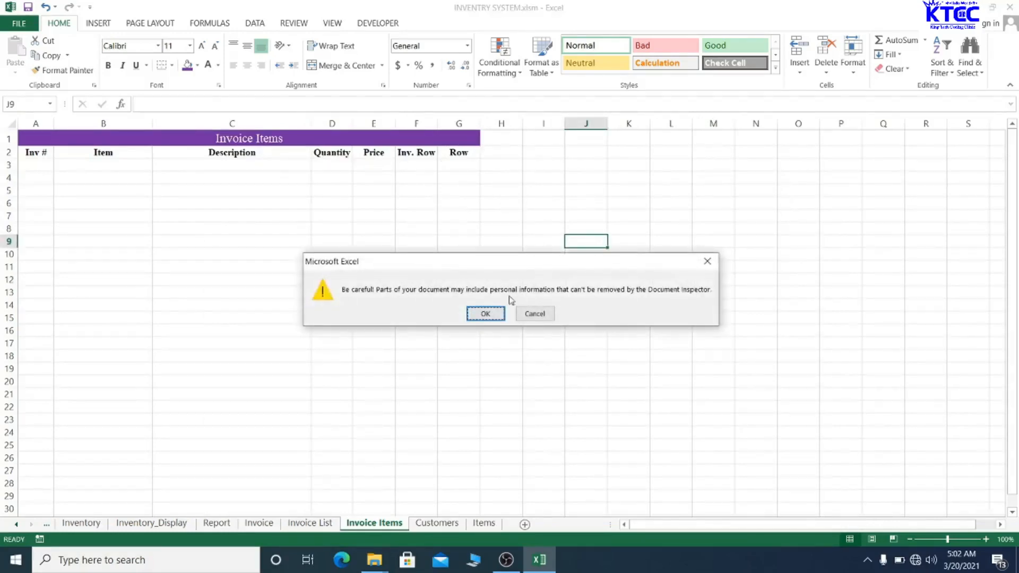
pyautogui.click(485, 313)
pyautogui.click(505, 138)
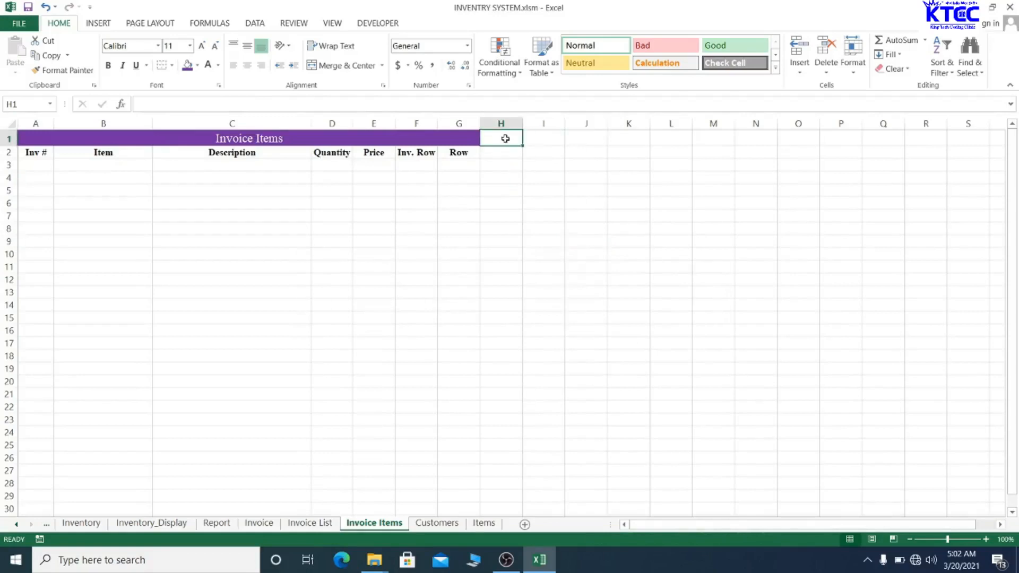
# - Enter 'Criteria' in cell I1 and the heading 'Inv. #' in I2
pyautogui.click(549, 137)
pyautogui.write('C')
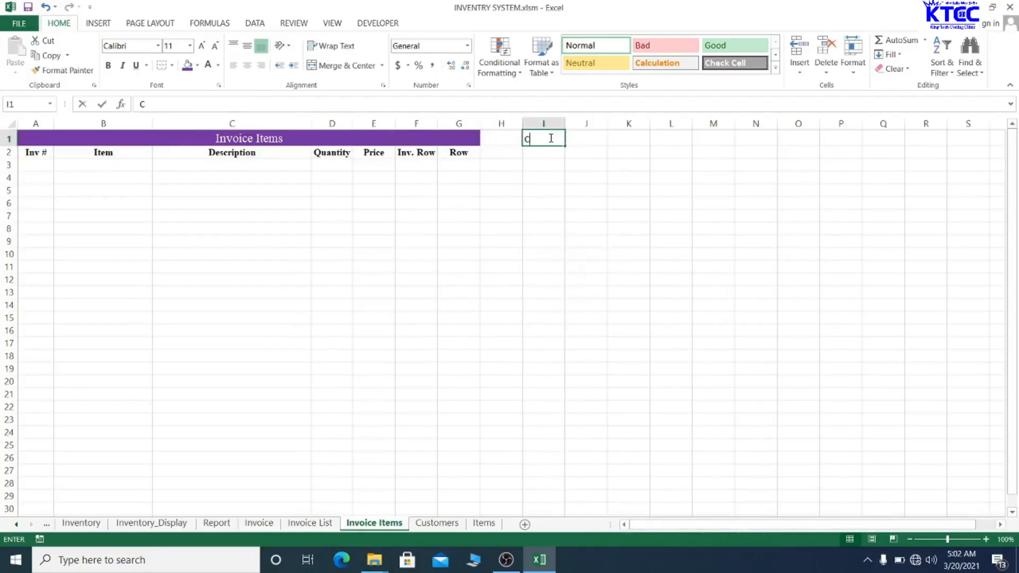
pyautogui.write('riter')
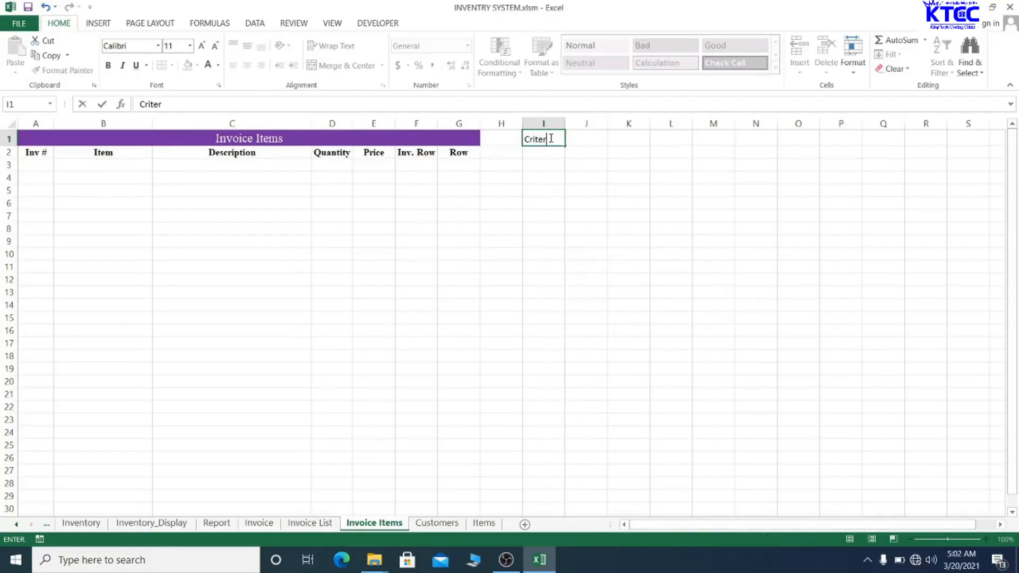
pyautogui.write('ia')
pyautogui.click(551, 232)
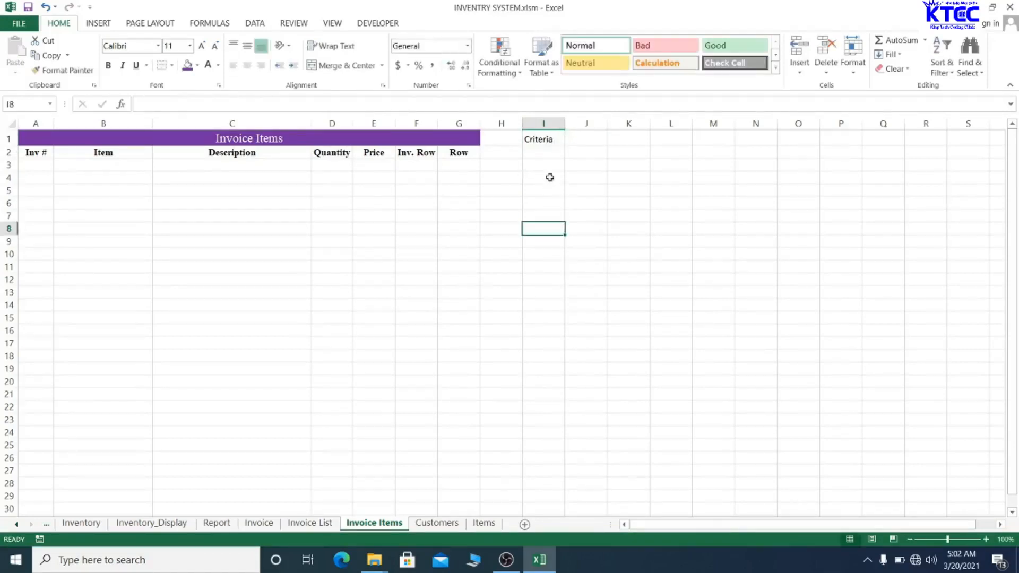
pyautogui.click(549, 183)
pyautogui.click(548, 151)
pyautogui.write('Inv')
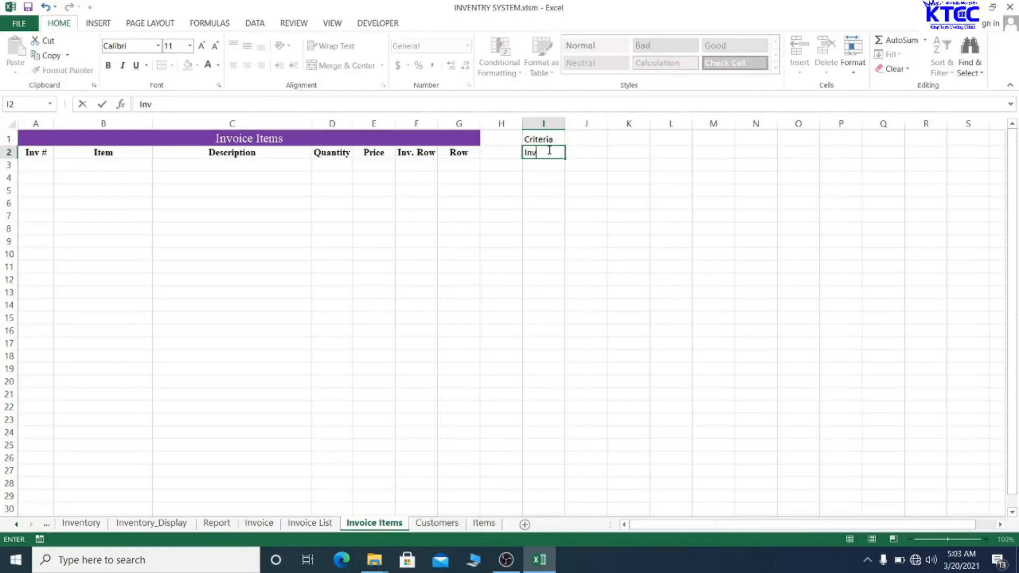
pyautogui.write('. #')
pyautogui.click(564, 269)
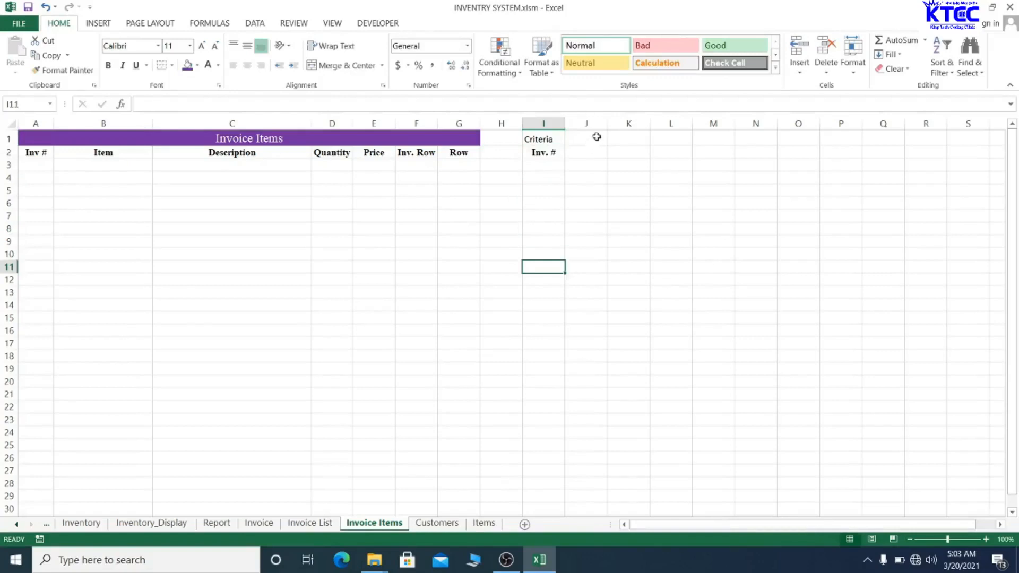
# - Merge and centre K1:Q1 and type the title 'Filter Results' into it
pyautogui.click(627, 136)
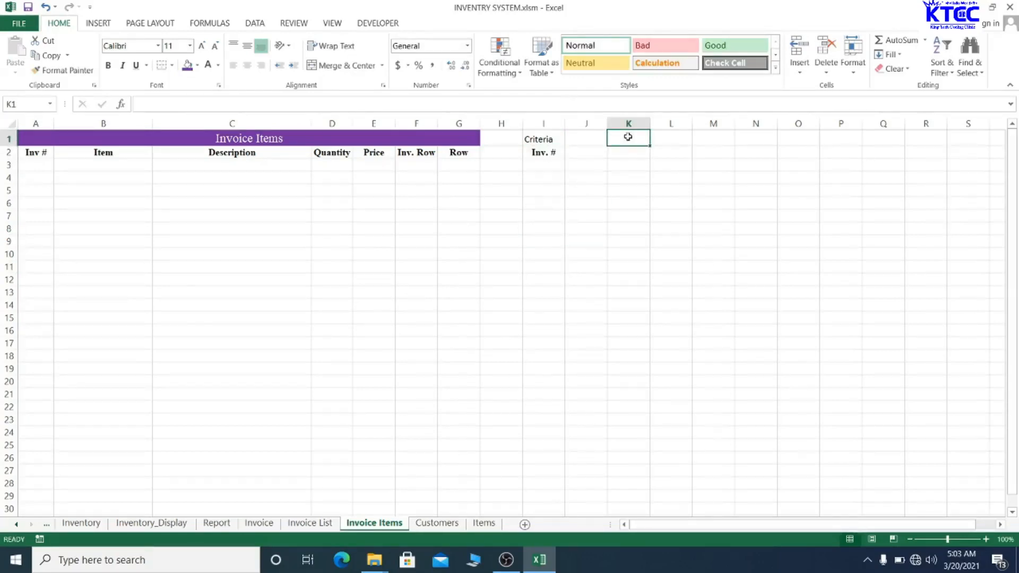
pyautogui.moveTo(627, 134); pyautogui.dragTo(879, 139)
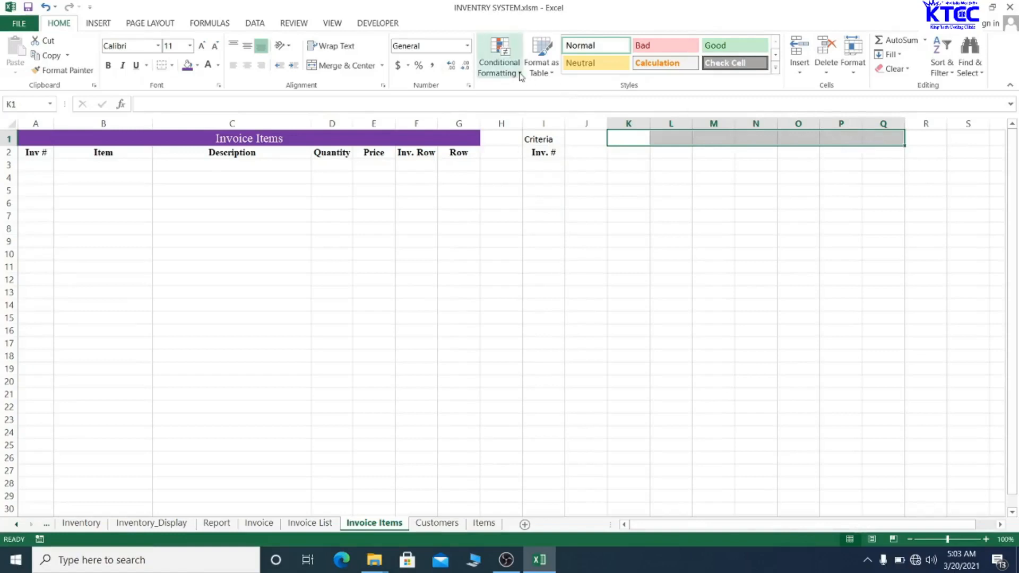
pyautogui.click(350, 65)
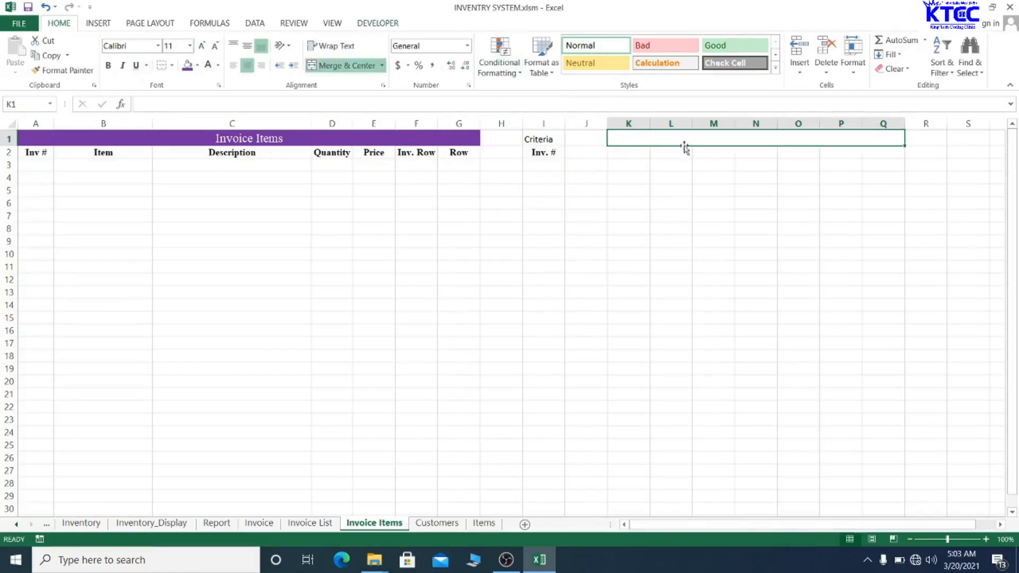
pyautogui.write('Filter')
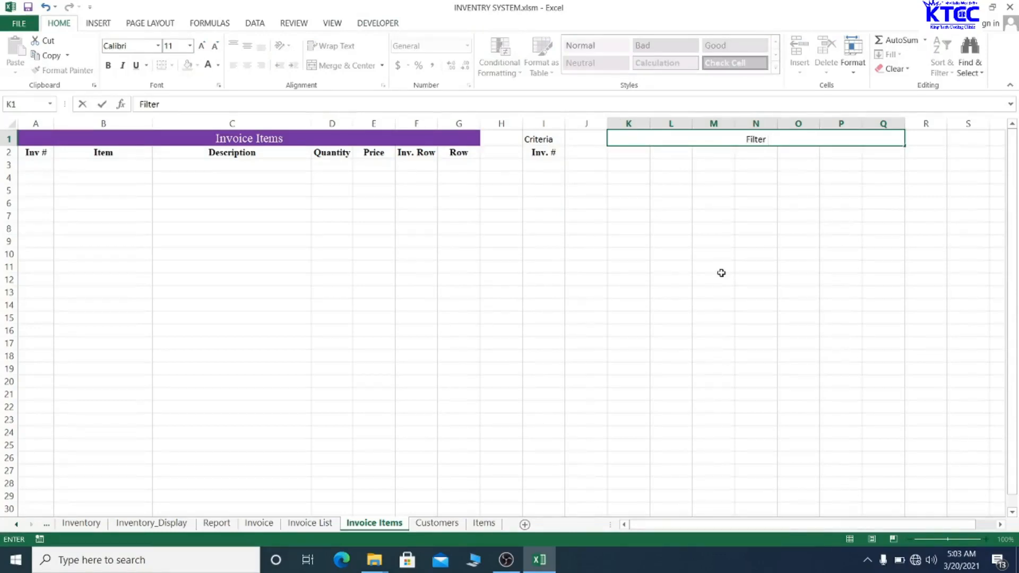
pyautogui.write(' Results')
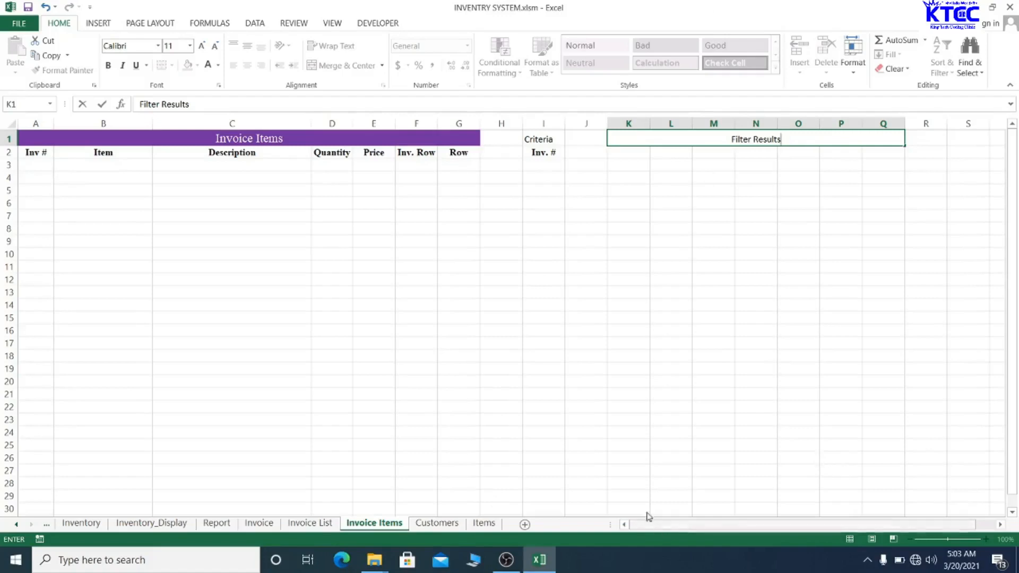
# - Enter the headings Inv. #, Item and Description across K2:M2
pyautogui.click(624, 152)
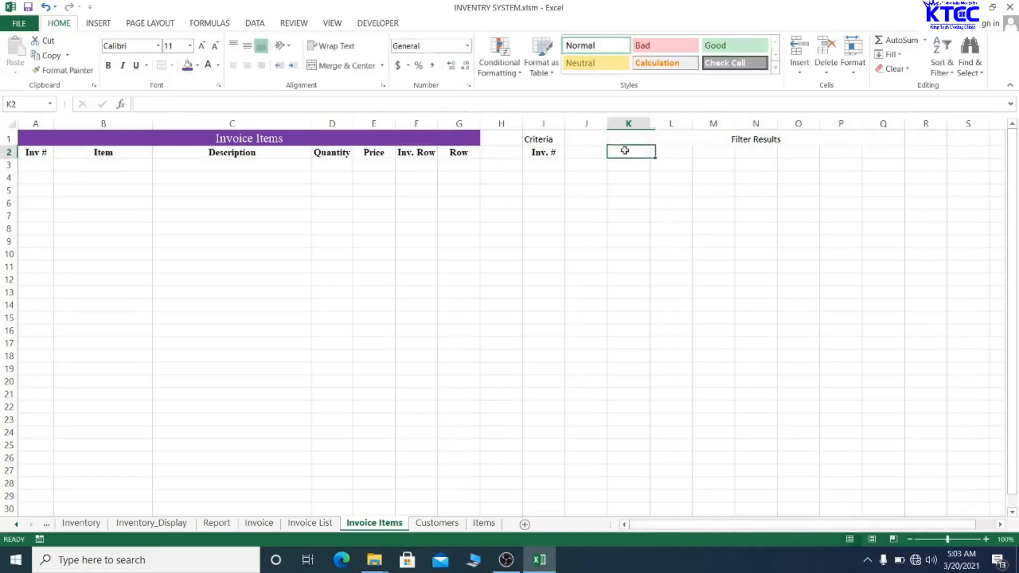
pyautogui.write('Inv')
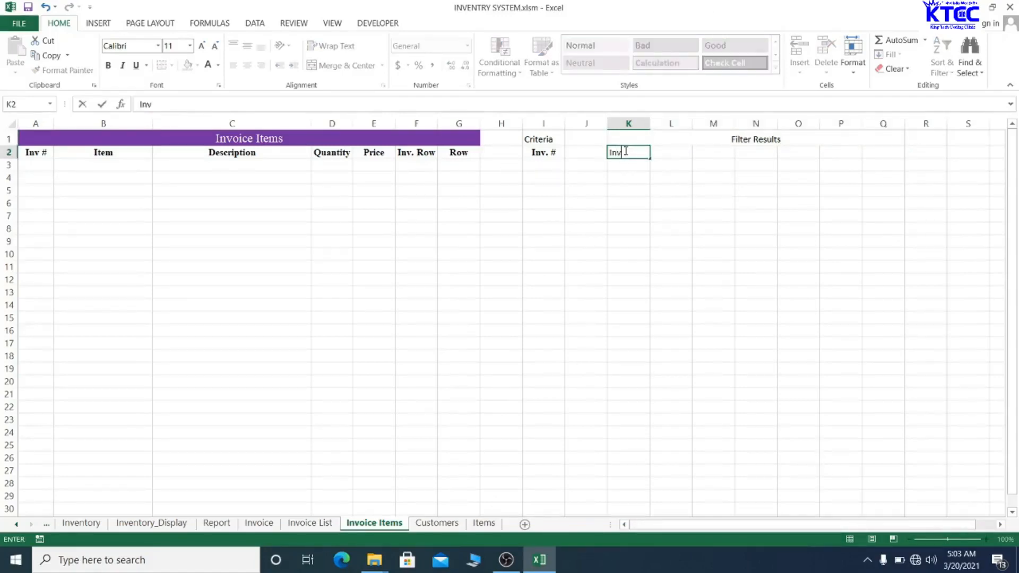
pyautogui.write('. #')
pyautogui.press('Tab')
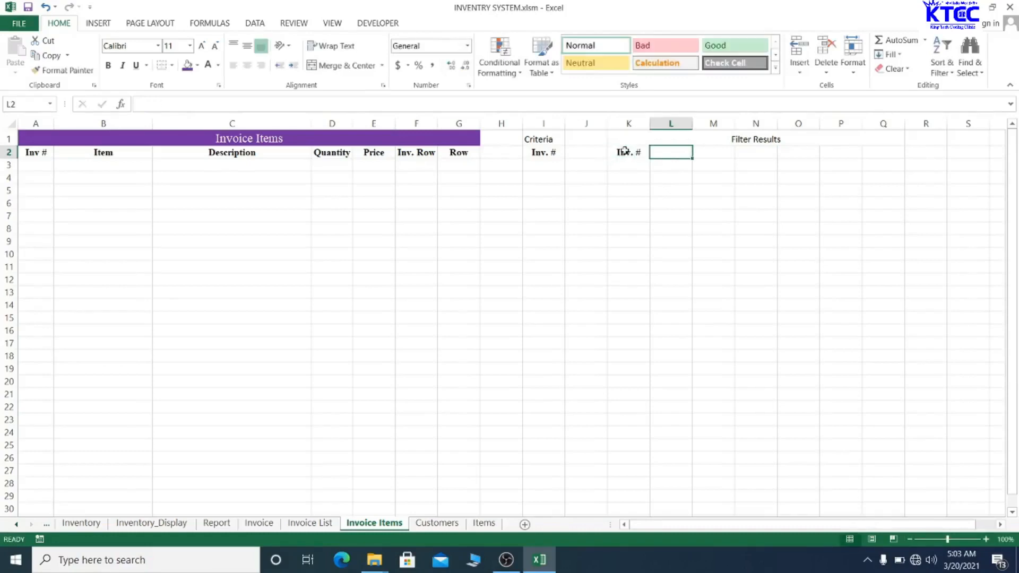
pyautogui.write('It')
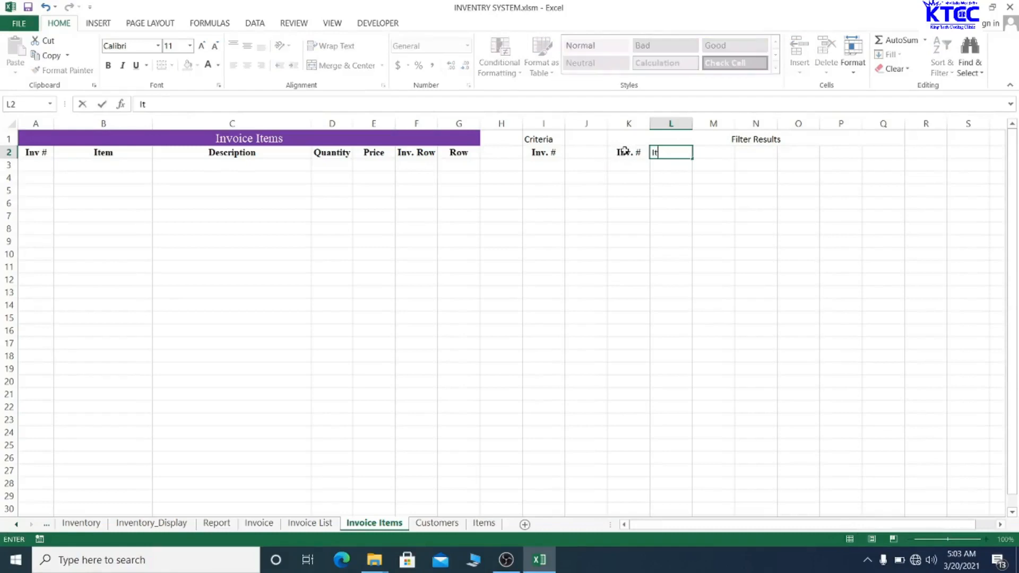
pyautogui.write('em')
pyautogui.press('Tab')
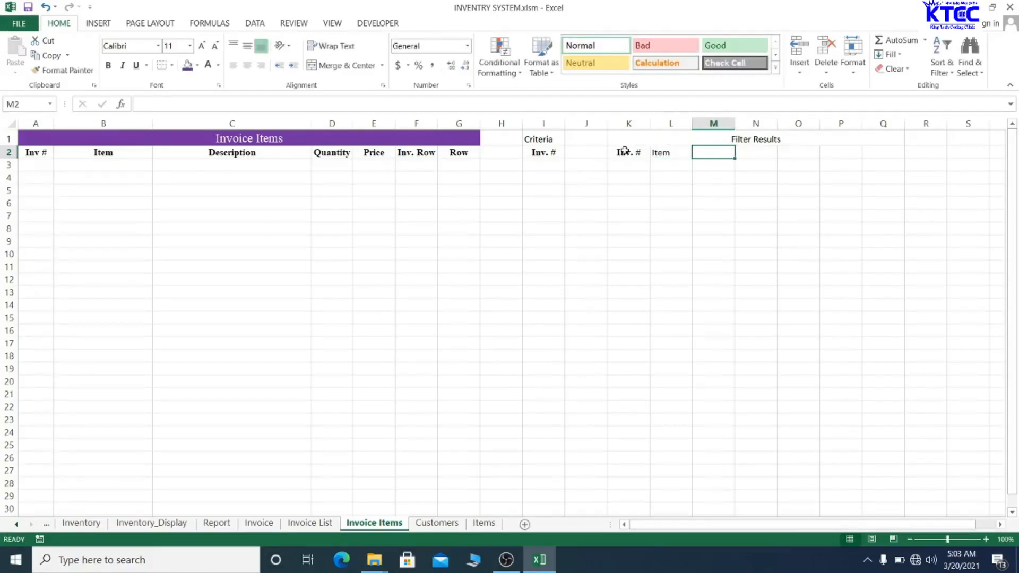
pyautogui.write('Descri')
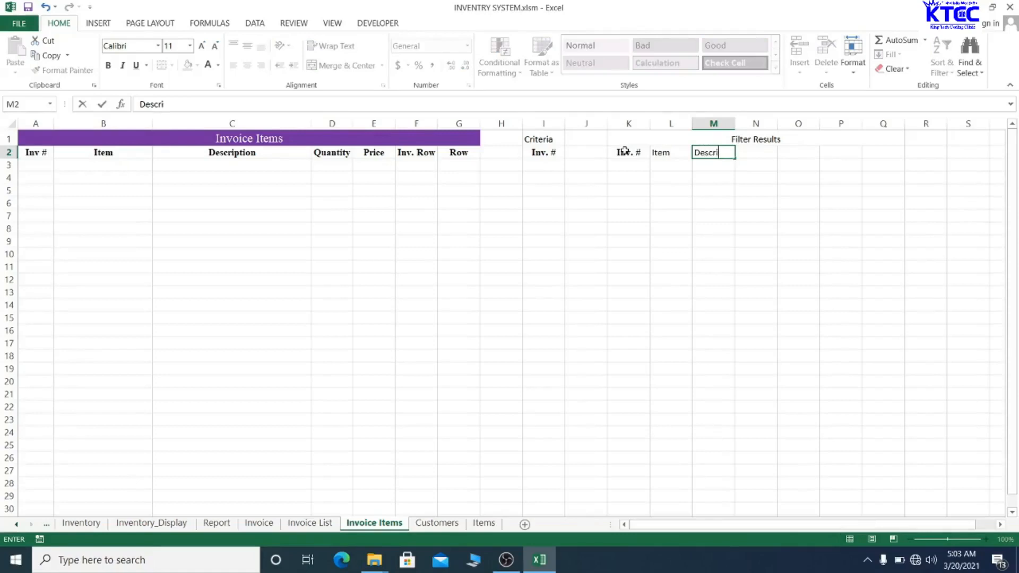
pyautogui.write('ption')
pyautogui.press('Tab')
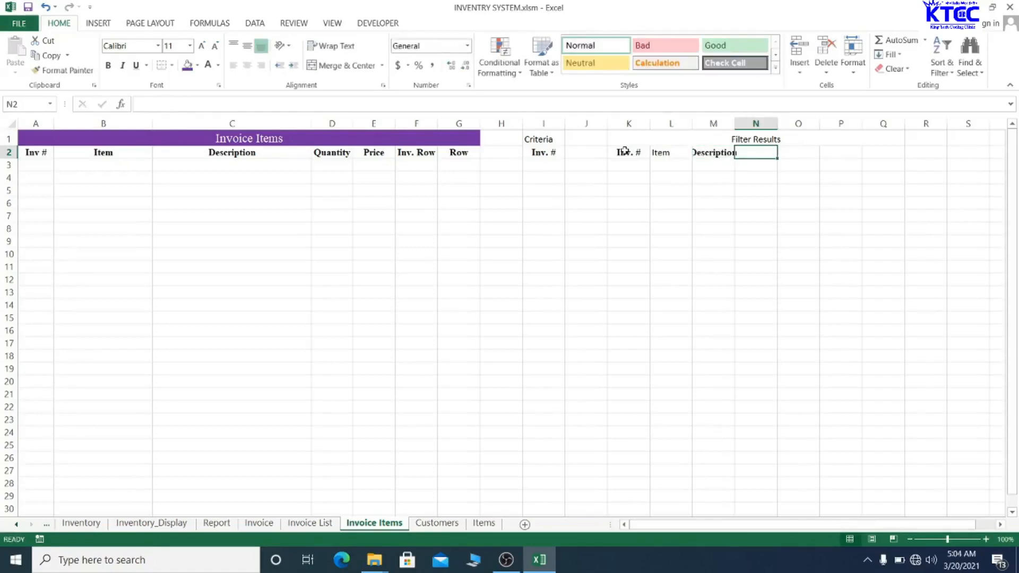
# - Add the headings Qty, Price, Inv. Row and Row across N2:Q2
pyautogui.write('Qty')
pyautogui.press('Tab')
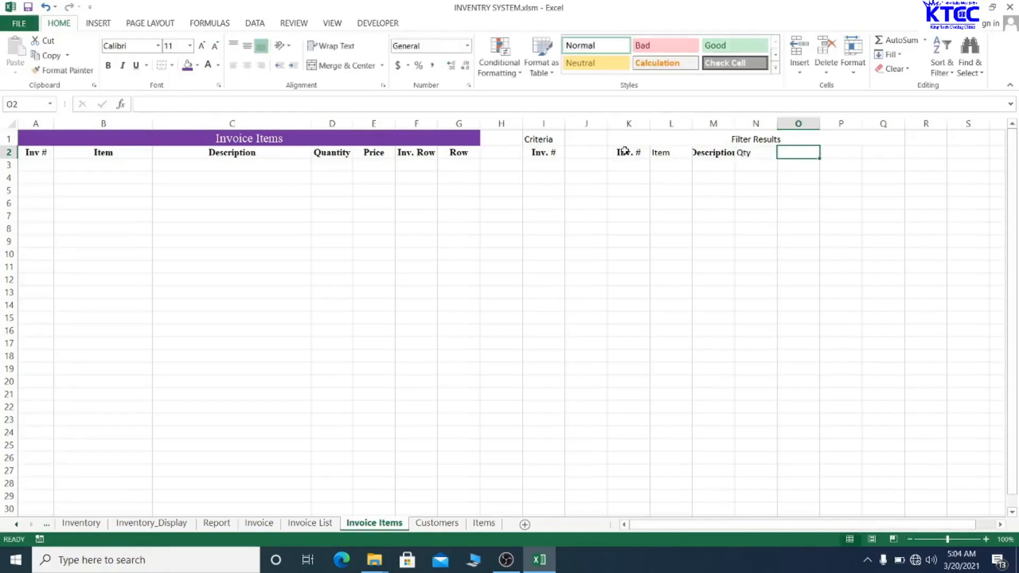
pyautogui.write('Pri')
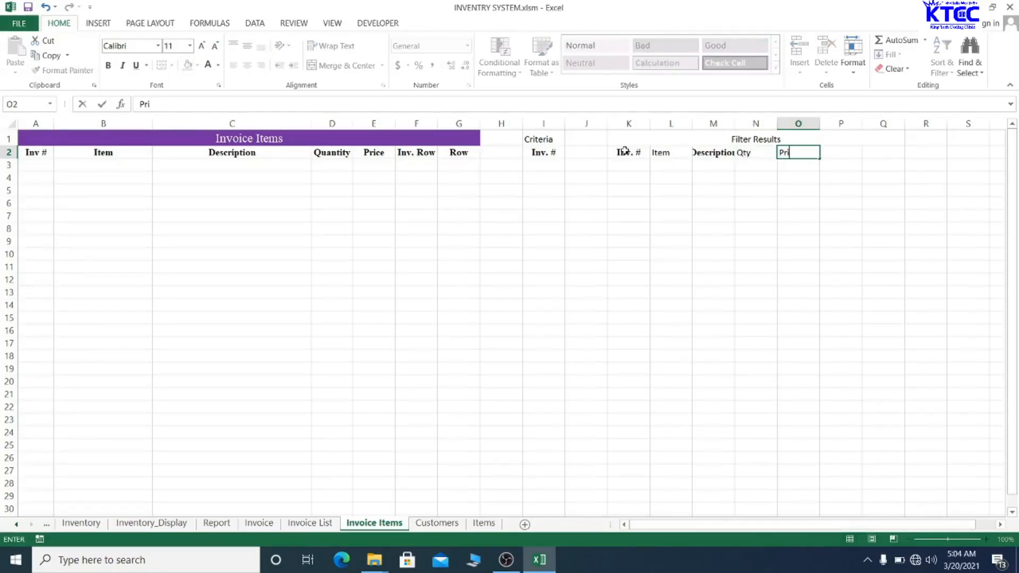
pyautogui.write('ce')
pyautogui.press('Tab')
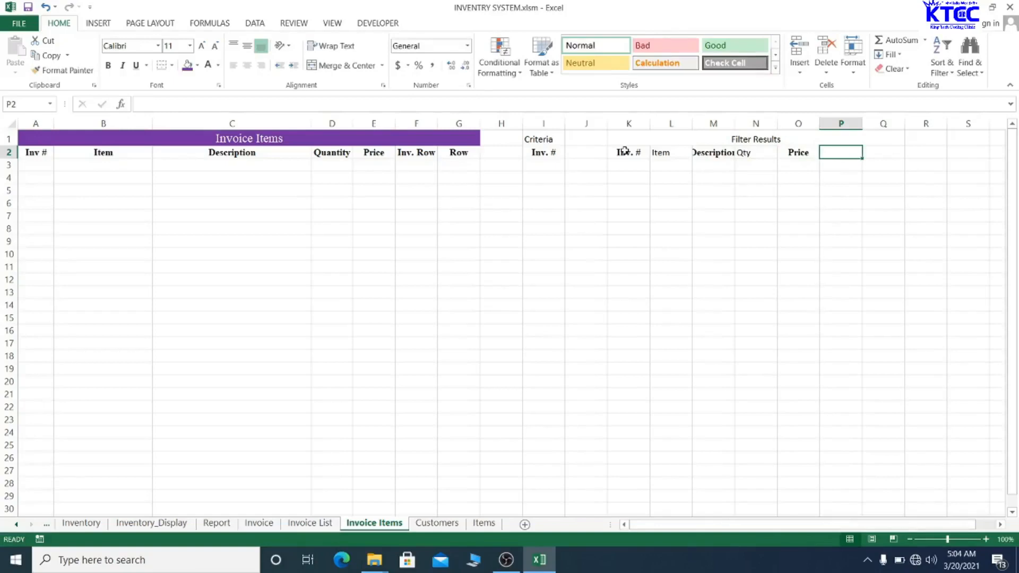
pyautogui.write('I')
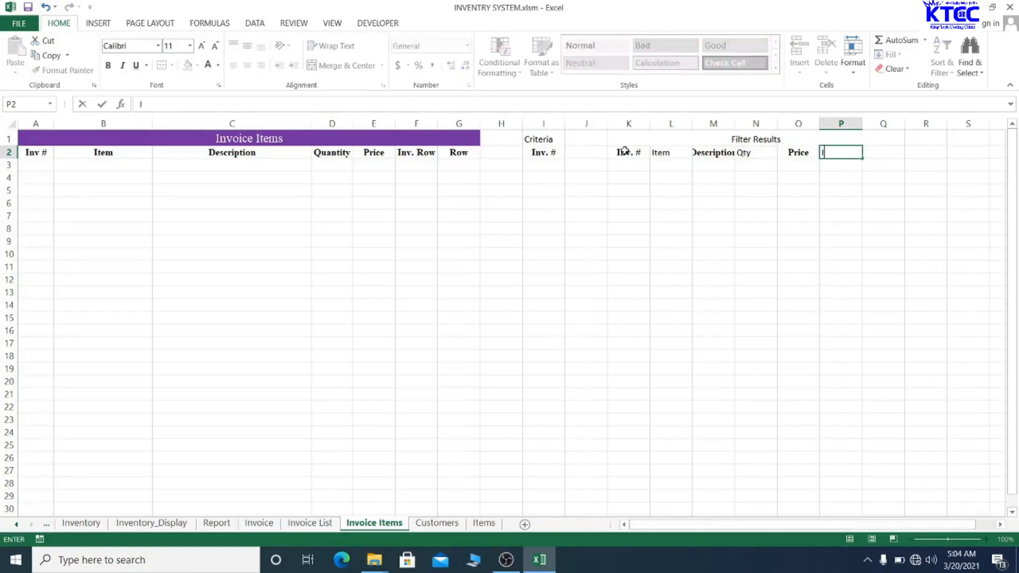
pyautogui.write('nv. Row')
pyautogui.press('Tab')
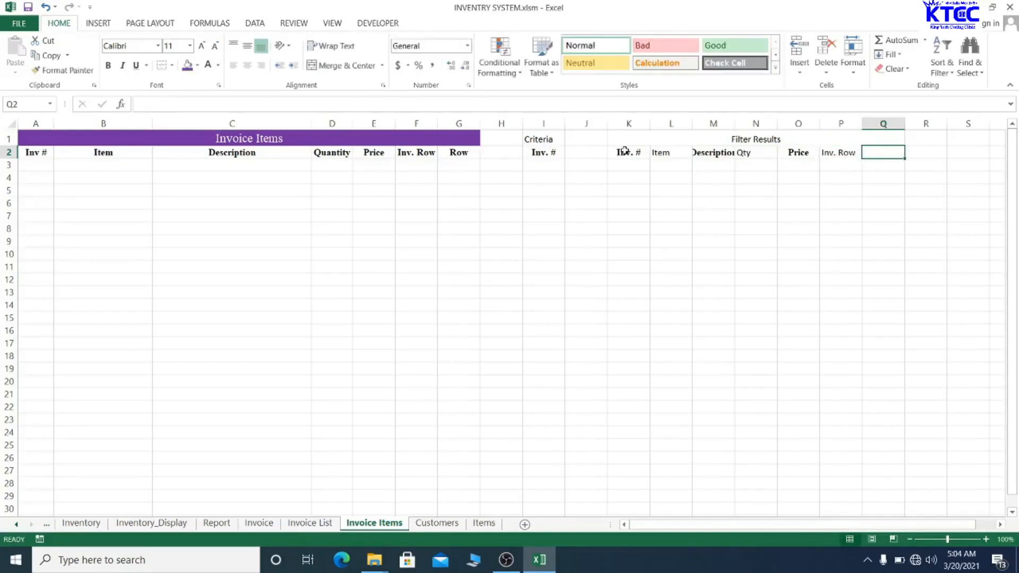
pyautogui.write('Row')
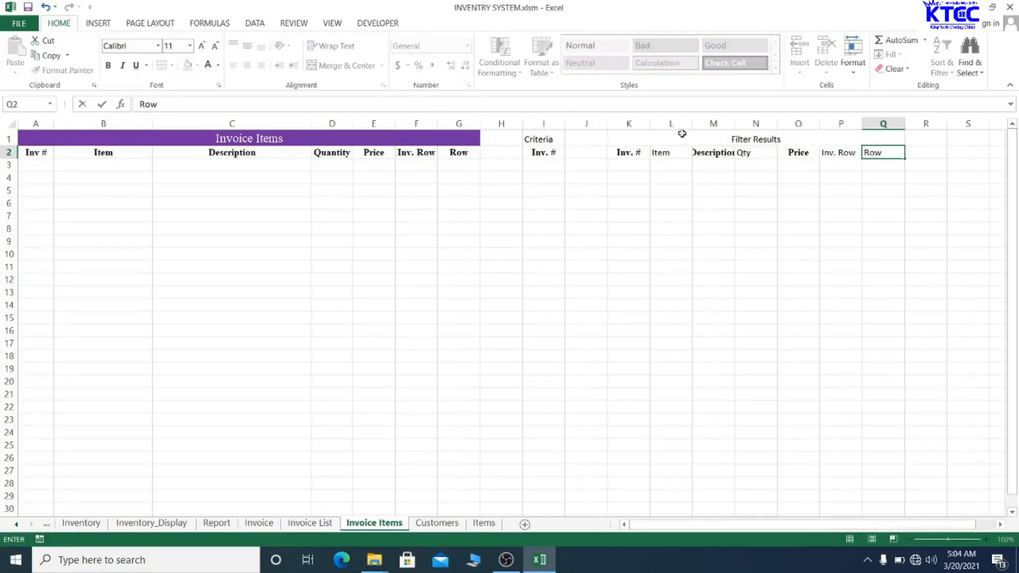
pyautogui.click(694, 259)
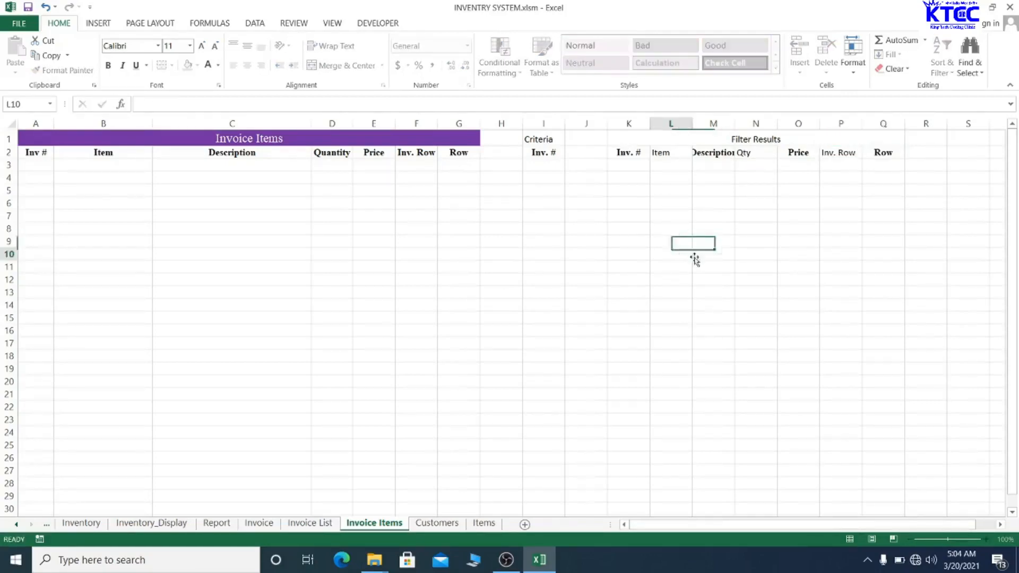
# - Autofit column M, then widen it further so Description fits
pyautogui.doubleClick(735, 123)
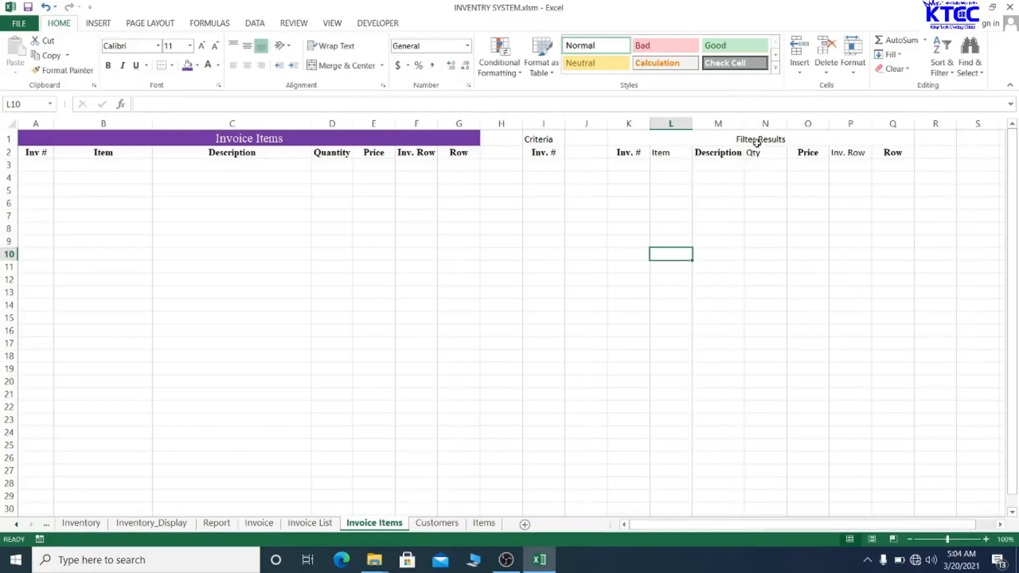
pyautogui.moveTo(744, 123); pyautogui.dragTo(798, 120)
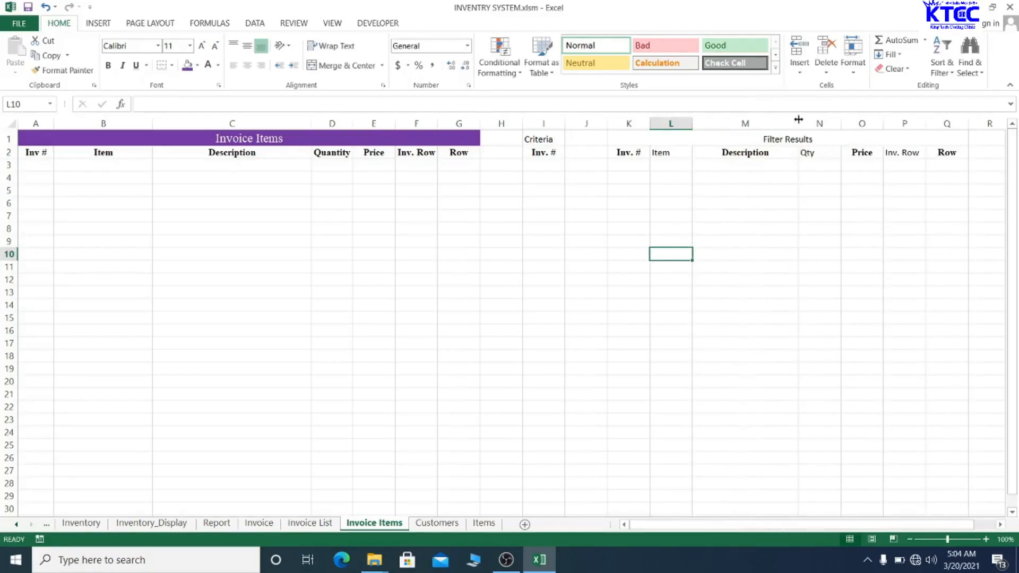
pyautogui.click(660, 157)
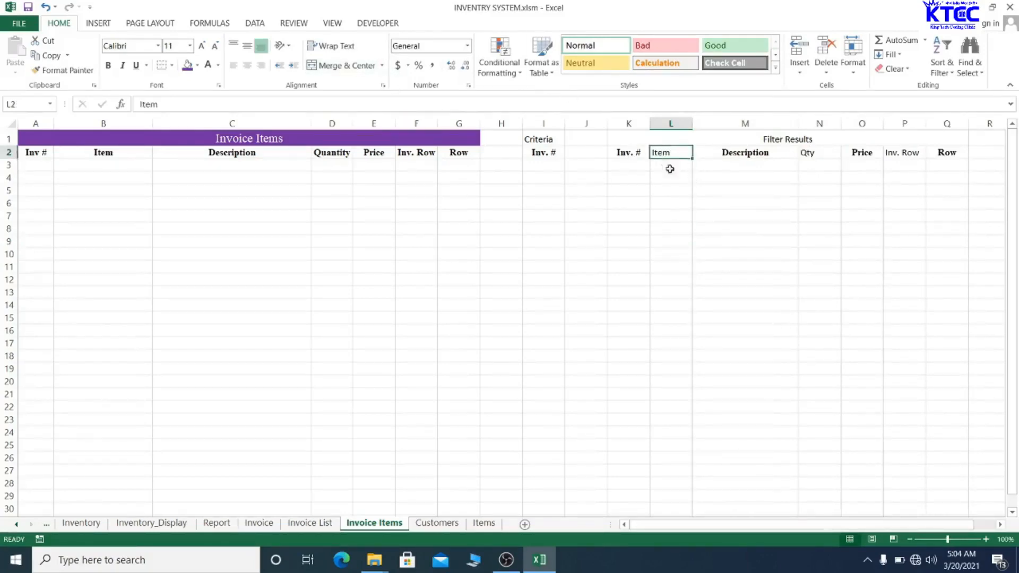
# - Format the Filter Results title as 14-pt Times New Roman on a dark olive fill
pyautogui.click(737, 137)
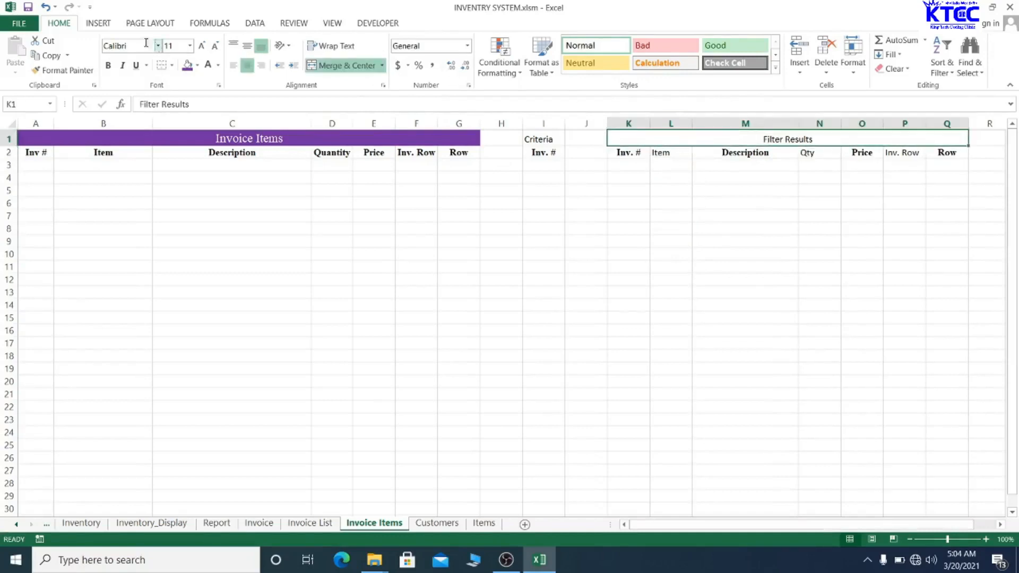
pyautogui.click(126, 43)
pyautogui.write('Times New Ro')
pyautogui.press('Return')
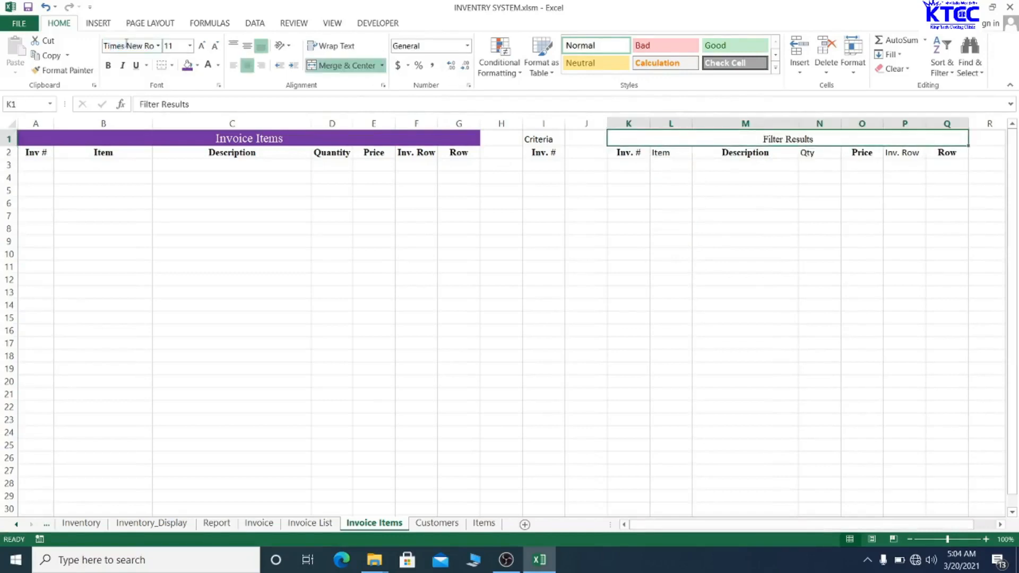
pyautogui.click(201, 45)
pyautogui.click(202, 46)
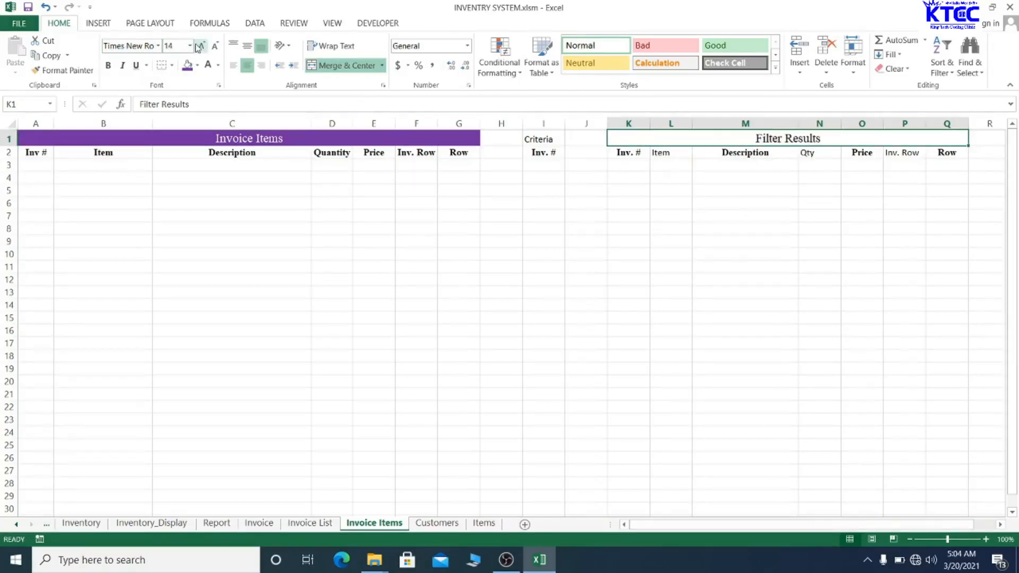
pyautogui.click(196, 64)
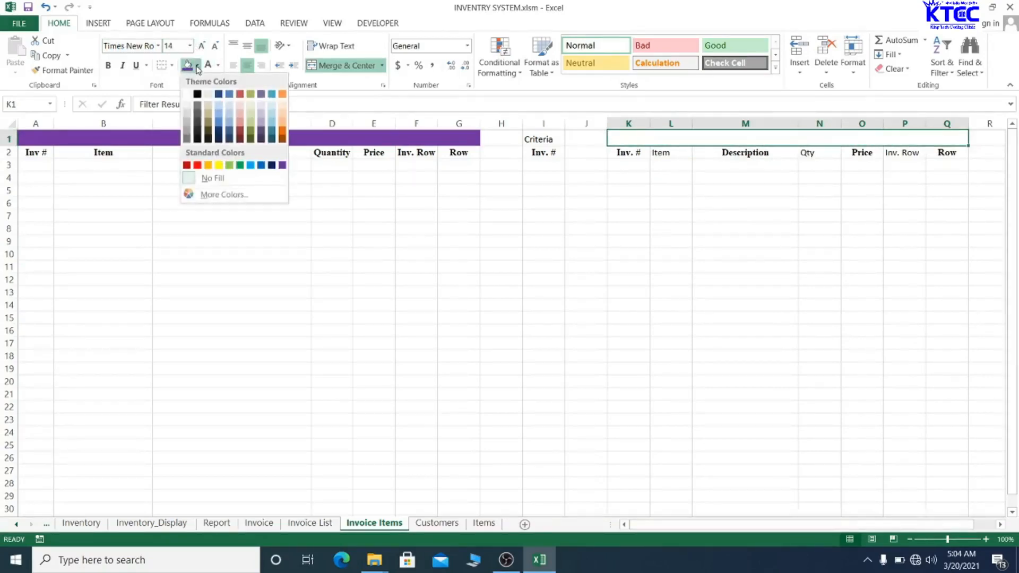
pyautogui.click(208, 130)
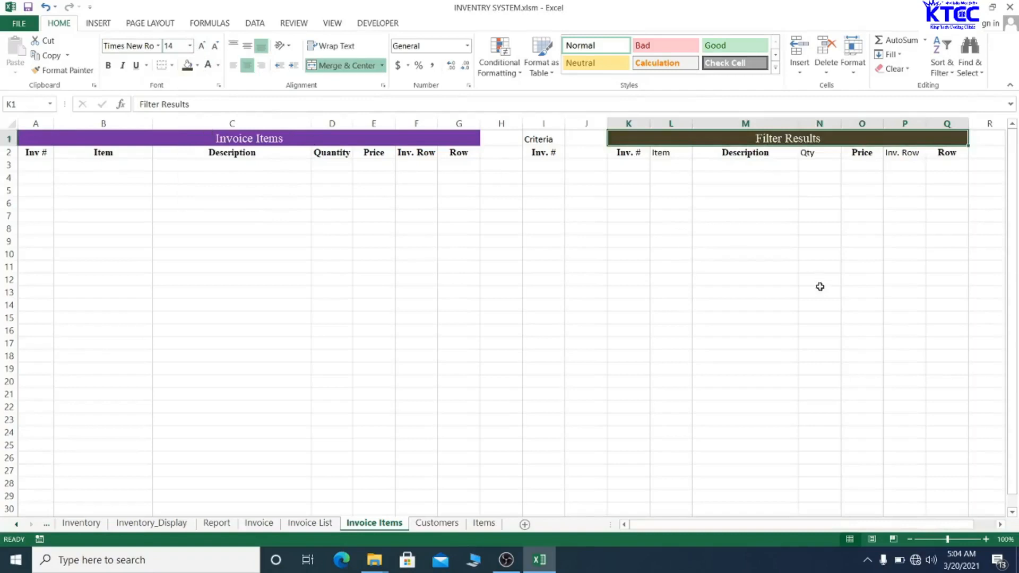
pyautogui.click(753, 329)
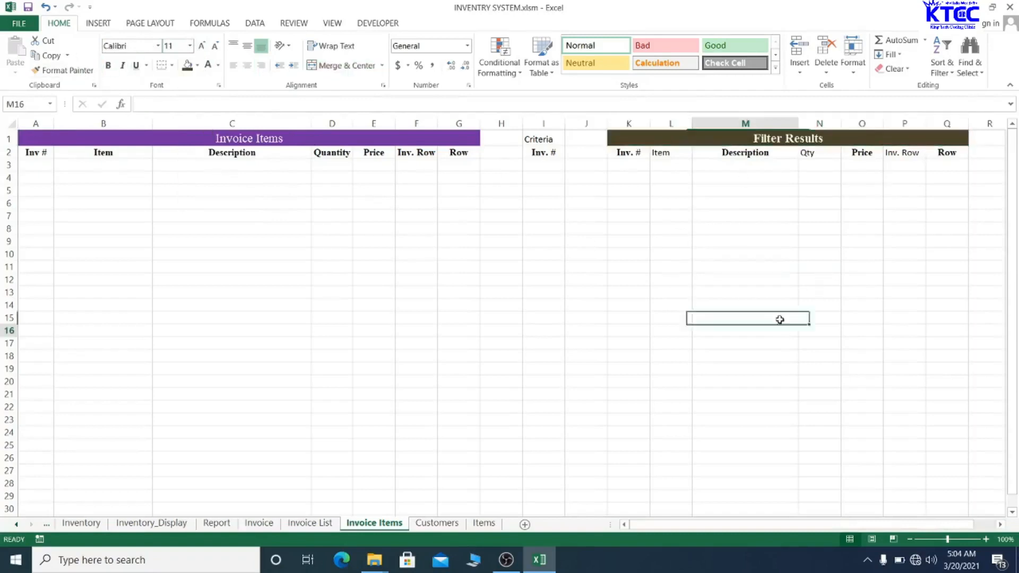
# - Make headers K2:Q2 bold Times New Roman and widen column M slightly
pyautogui.moveTo(626, 152); pyautogui.dragTo(947, 152)
pyautogui.click(946, 152)
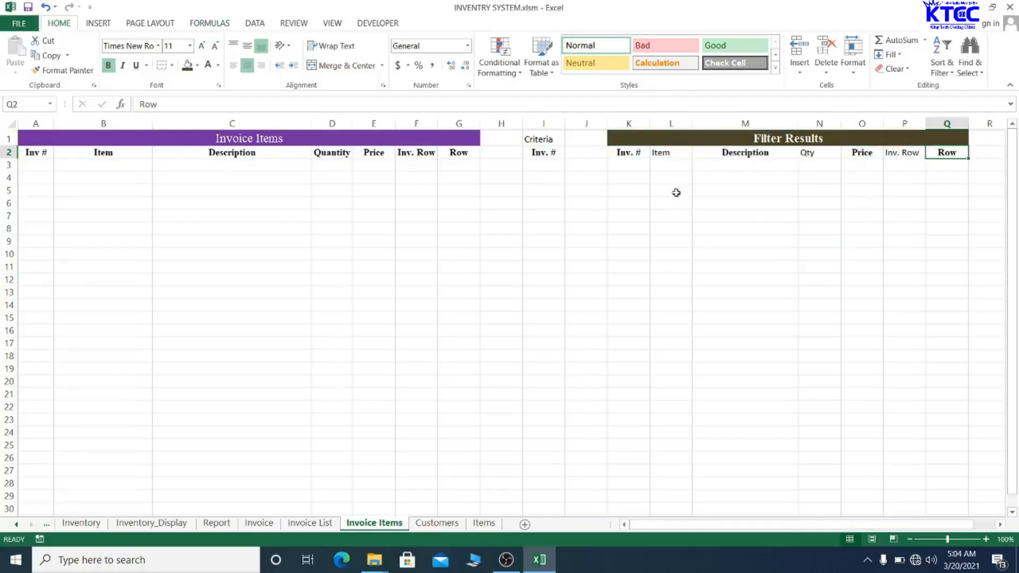
pyautogui.moveTo(628, 155); pyautogui.dragTo(946, 154)
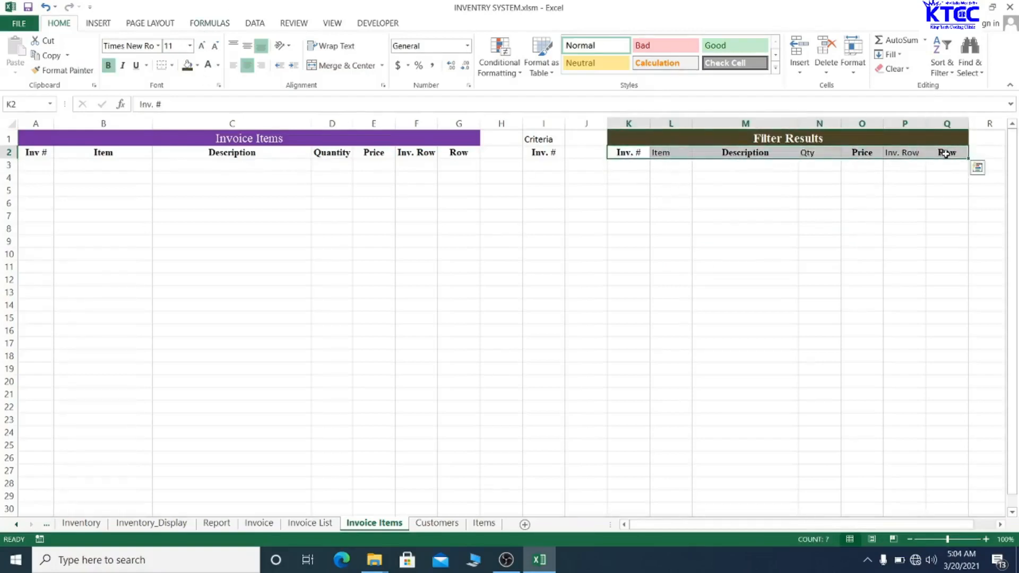
pyautogui.click(107, 66)
pyautogui.click(135, 46)
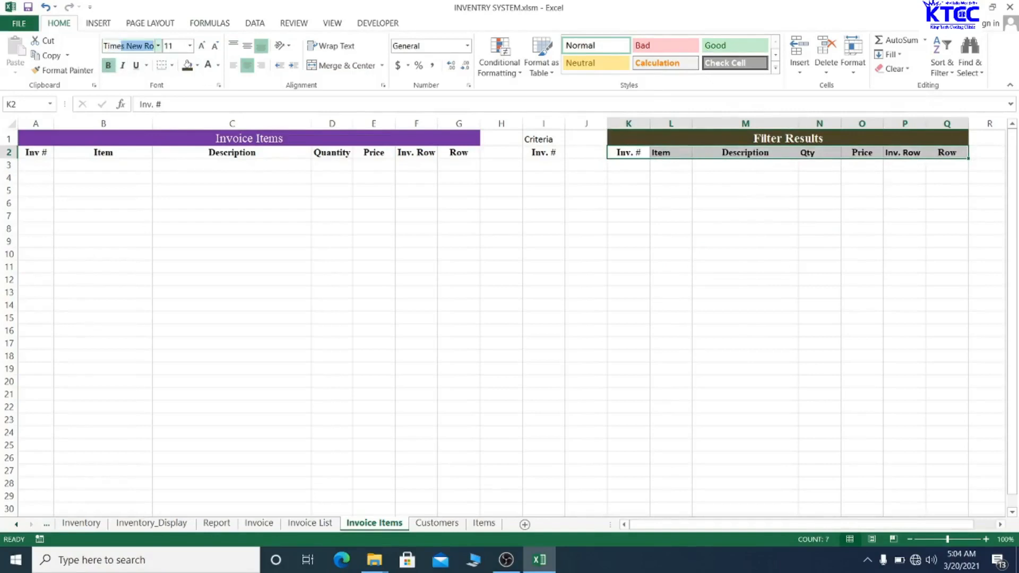
pyautogui.press('Return')
pyautogui.click(686, 225)
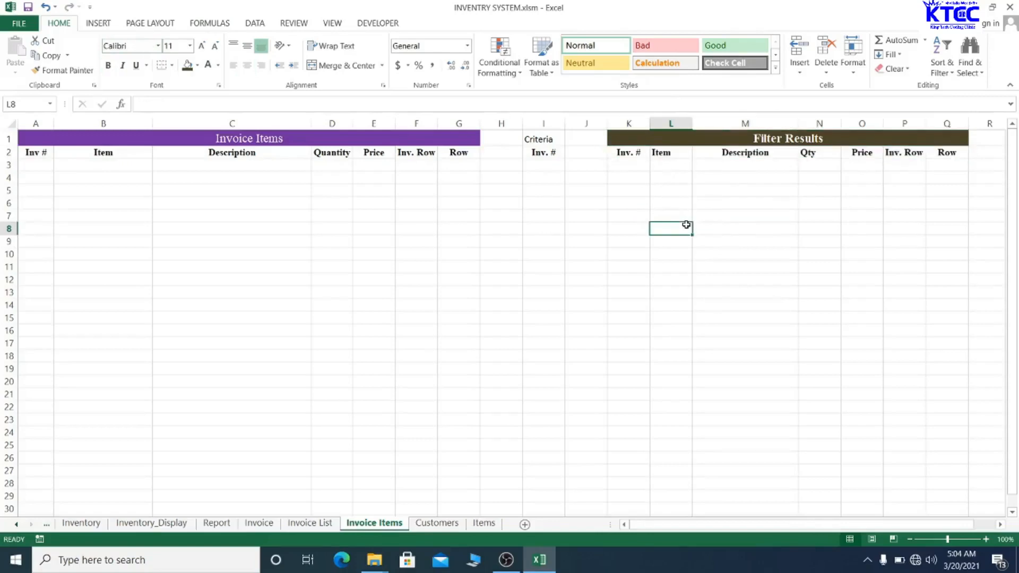
pyautogui.moveTo(798, 123); pyautogui.dragTo(811, 124)
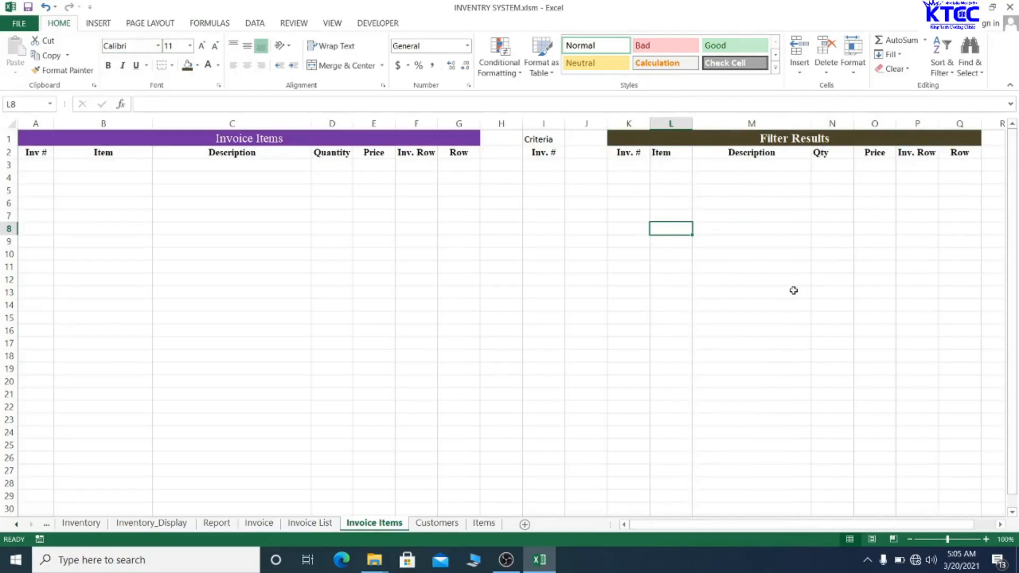
pyautogui.hotkey('ctrl', 's')
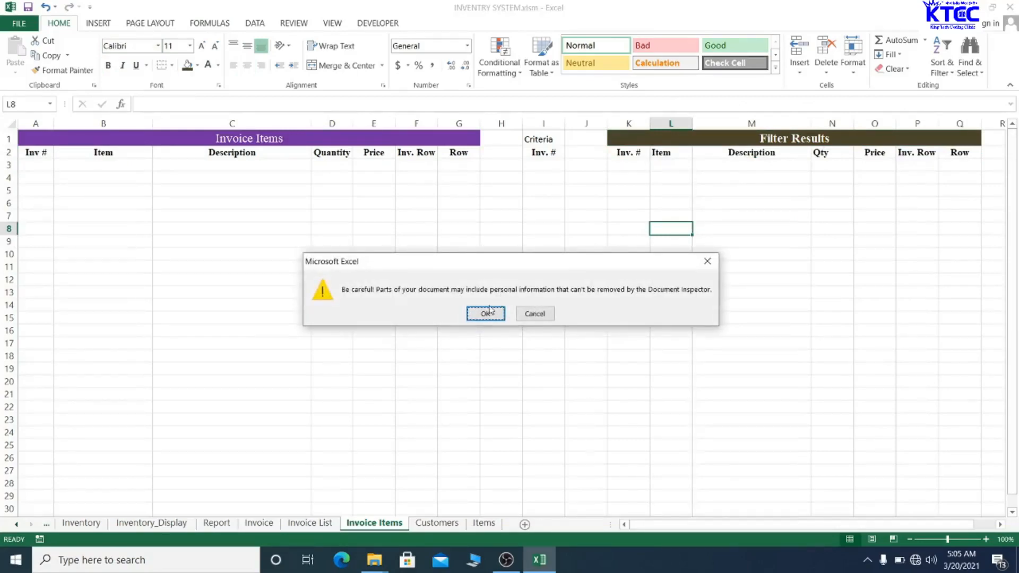
pyautogui.click(486, 313)
pyautogui.click(631, 152)
pyautogui.moveTo(636, 152); pyautogui.dragTo(958, 154)
pyautogui.click(958, 153)
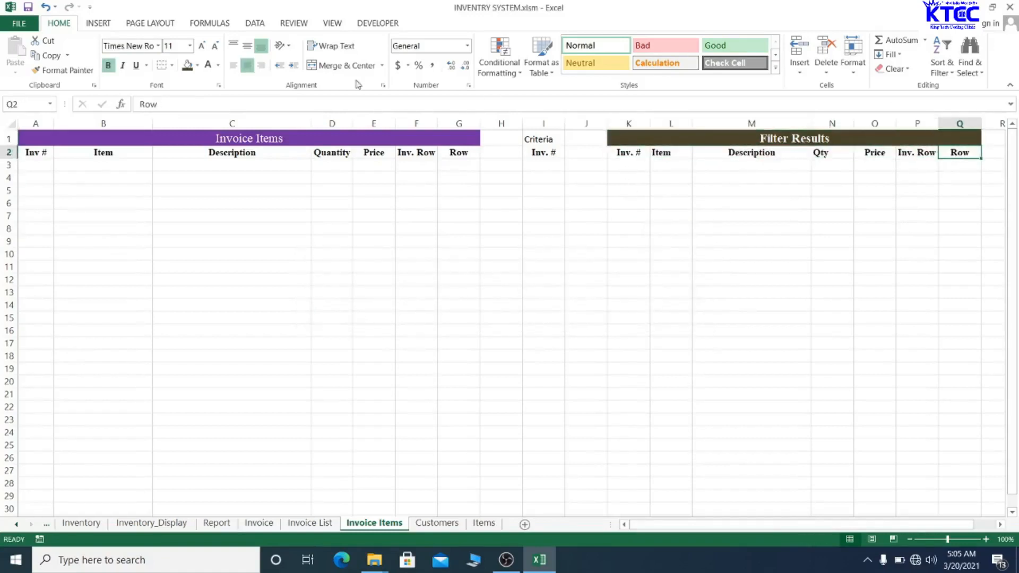
pyautogui.click(696, 333)
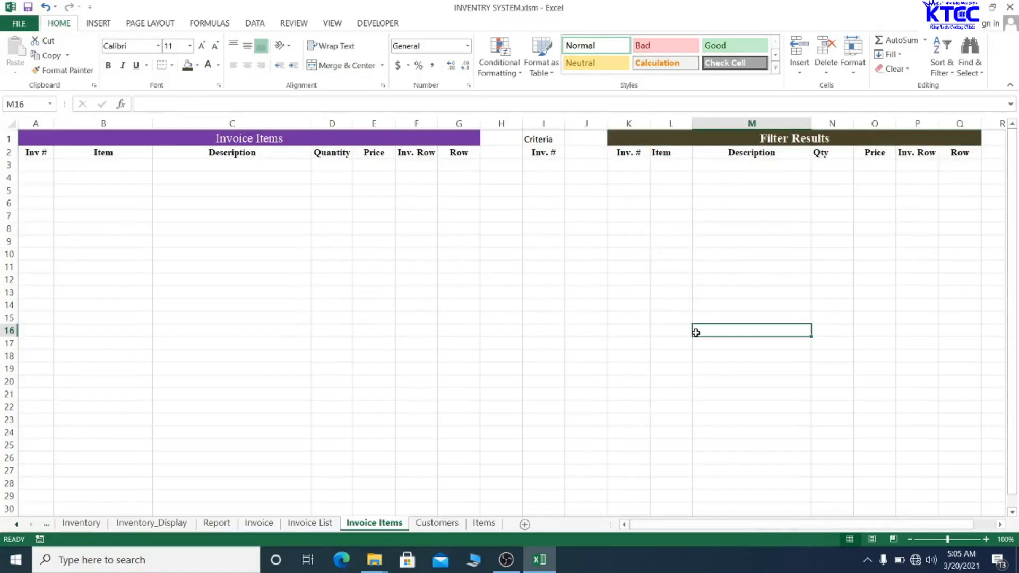
pyautogui.hotkey('ctrl', 's')
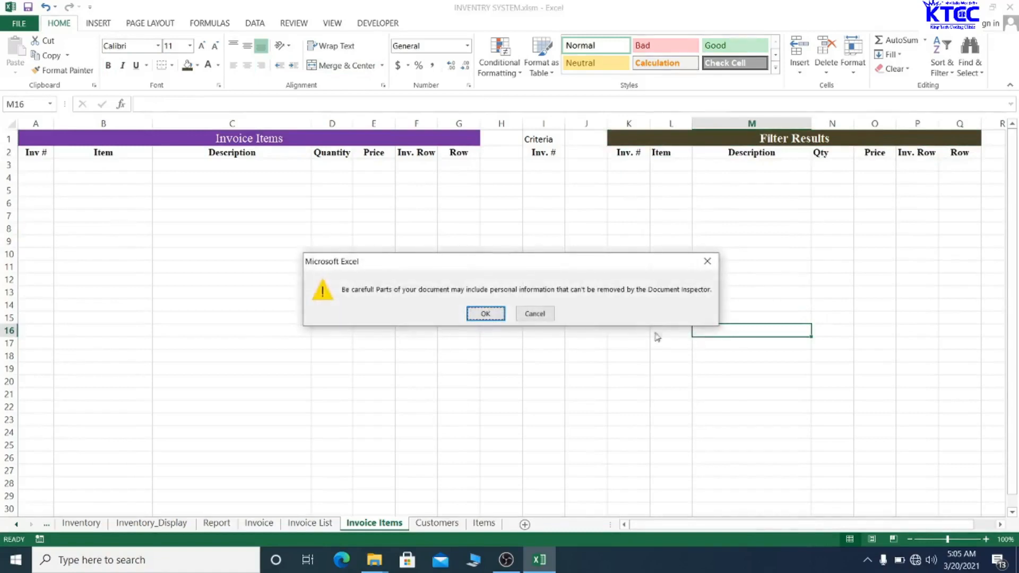
pyautogui.click(485, 313)
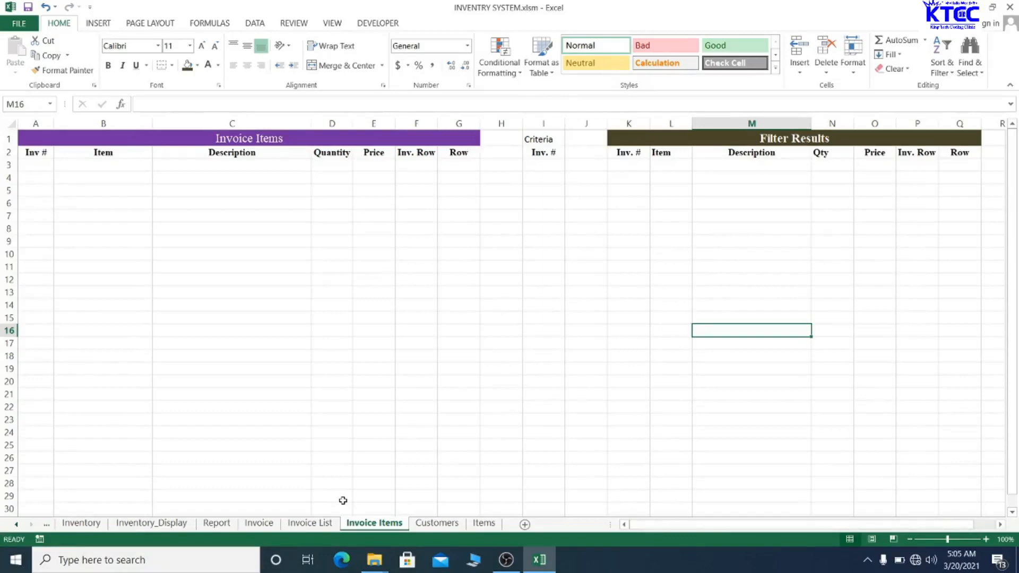
# - On the Invoice List sheet, merge and centre A1:D1 with the title 'Invoice List'
pyautogui.click(314, 524)
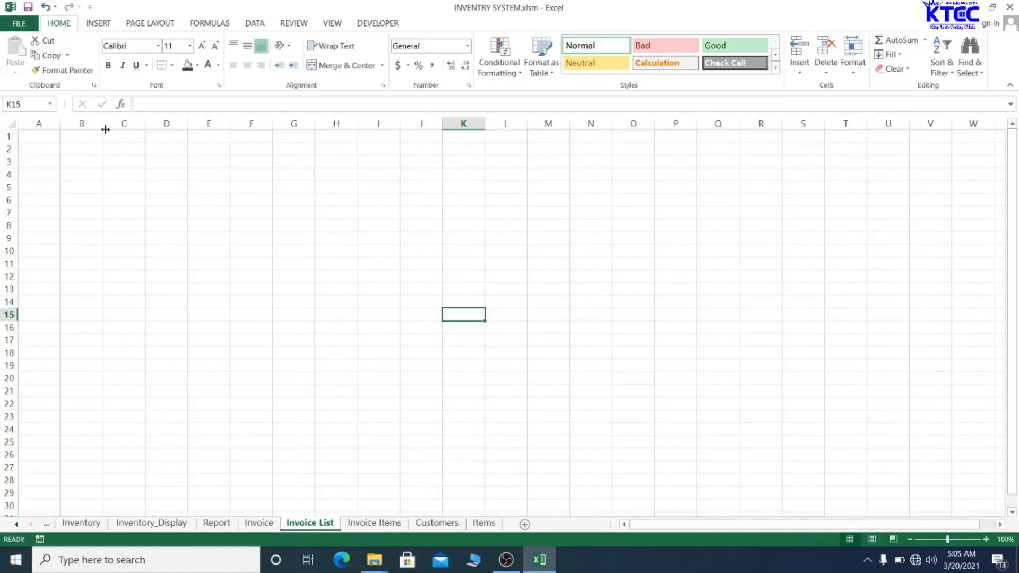
pyautogui.moveTo(39, 136); pyautogui.dragTo(187, 130)
pyautogui.click(342, 66)
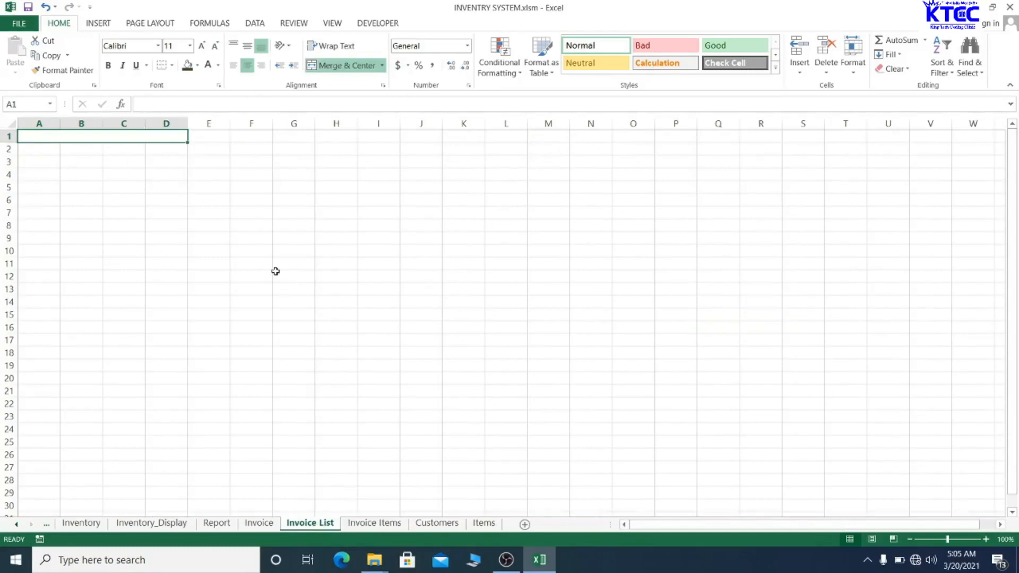
pyautogui.write('Inv')
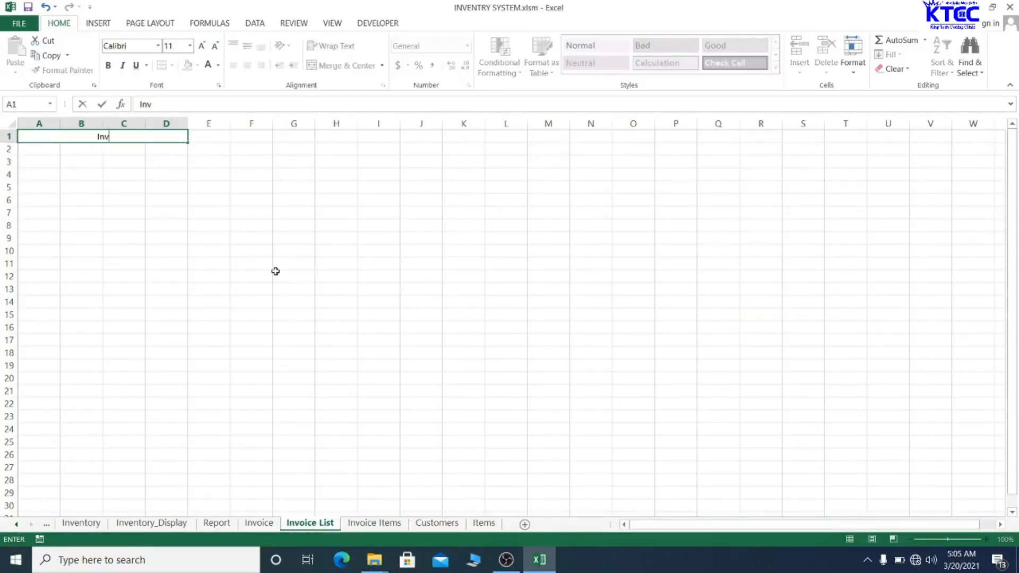
pyautogui.write('oice List')
pyautogui.click(275, 272)
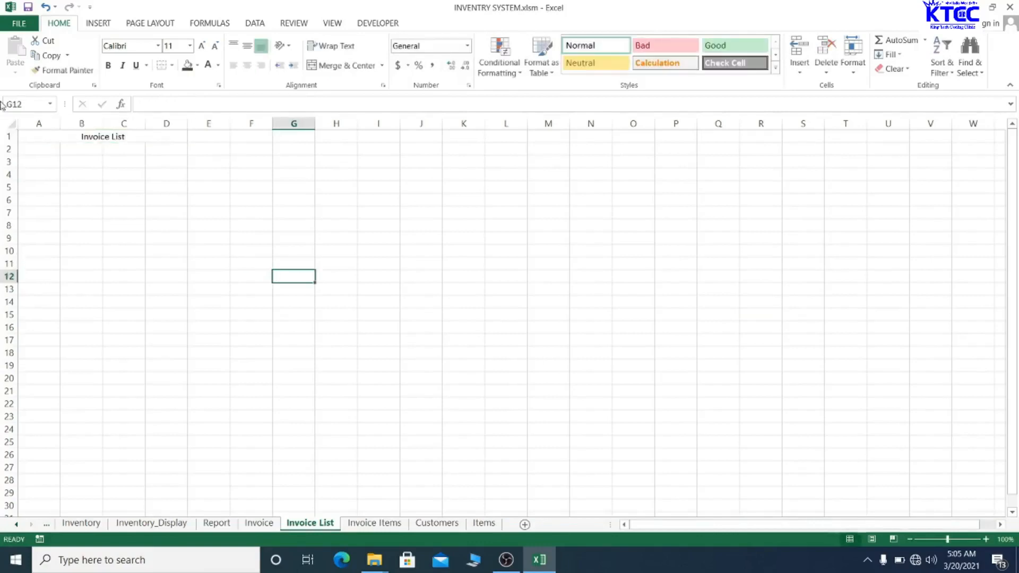
# - Enter the headers Inv. #, Date, Customer Name and Total across A2:D2
pyautogui.click(36, 148)
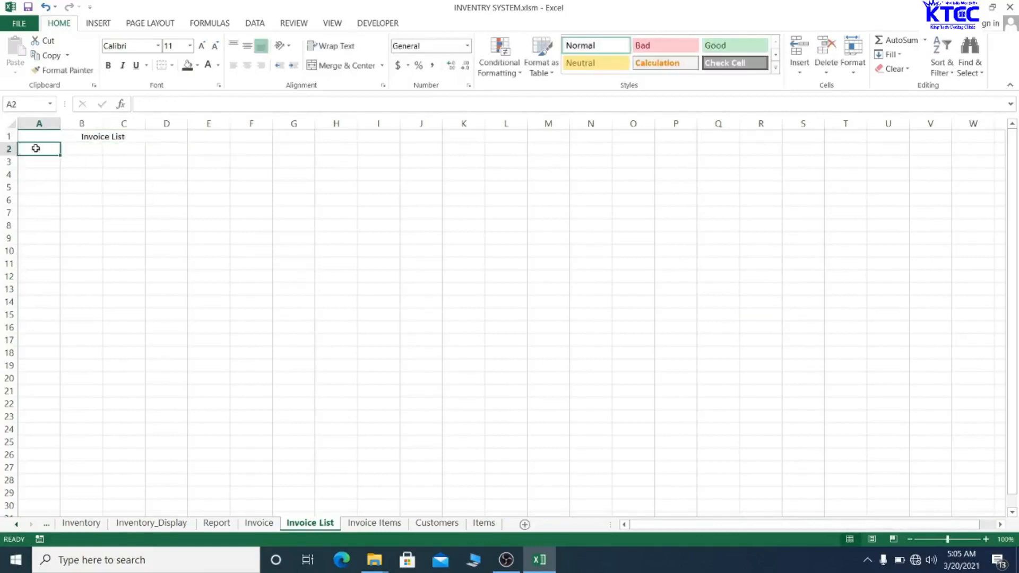
pyautogui.write('In.')
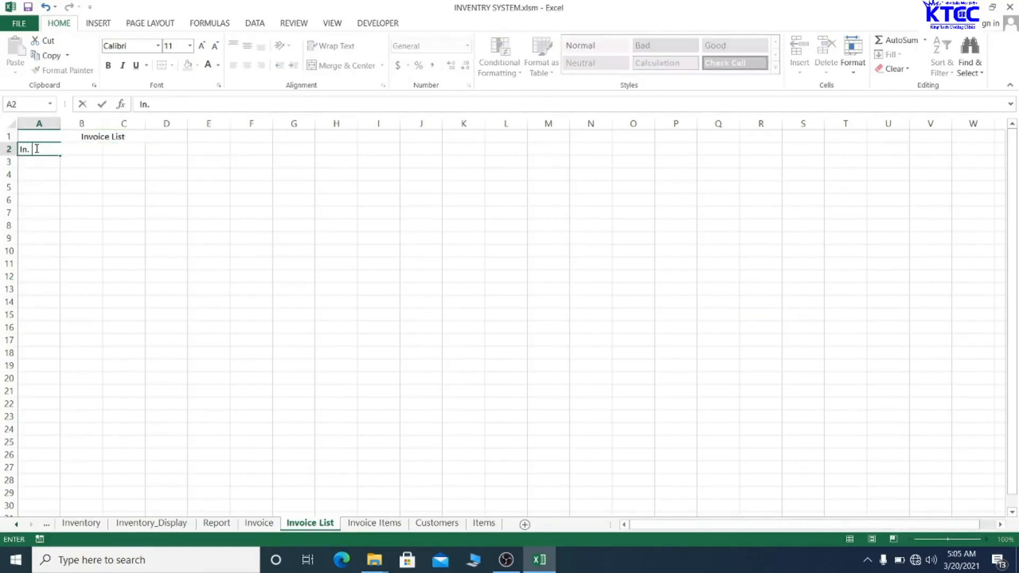
pyautogui.write('v. #')
pyautogui.press('Tab')
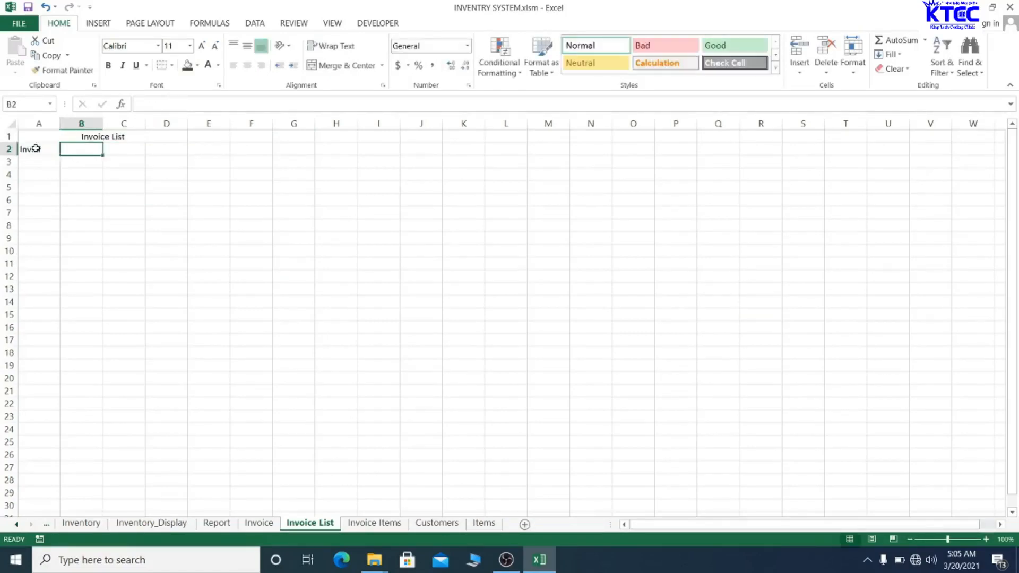
pyautogui.write('Dar')
pyautogui.press('BackSpace')
pyautogui.write('te')
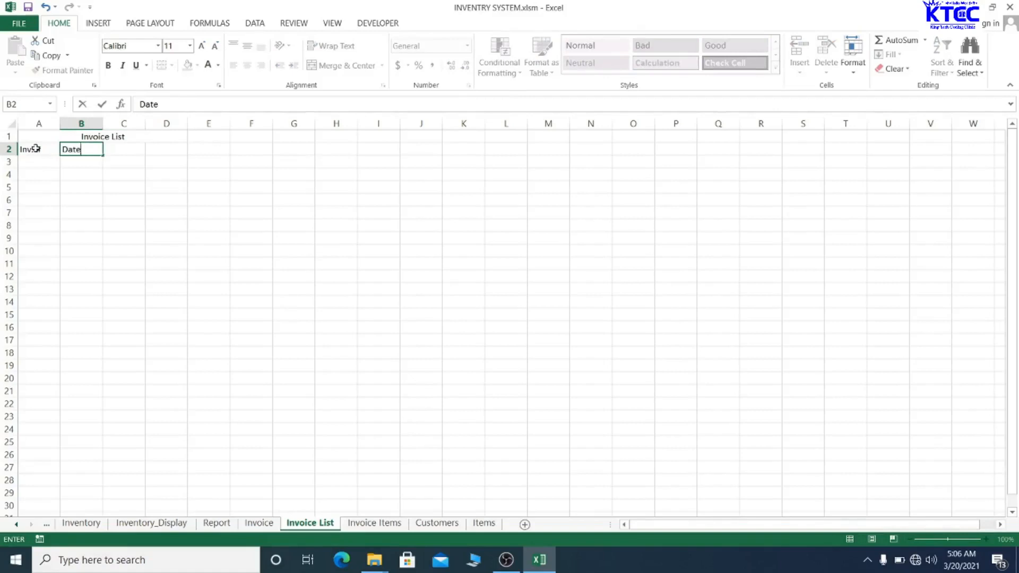
pyautogui.press('Tab')
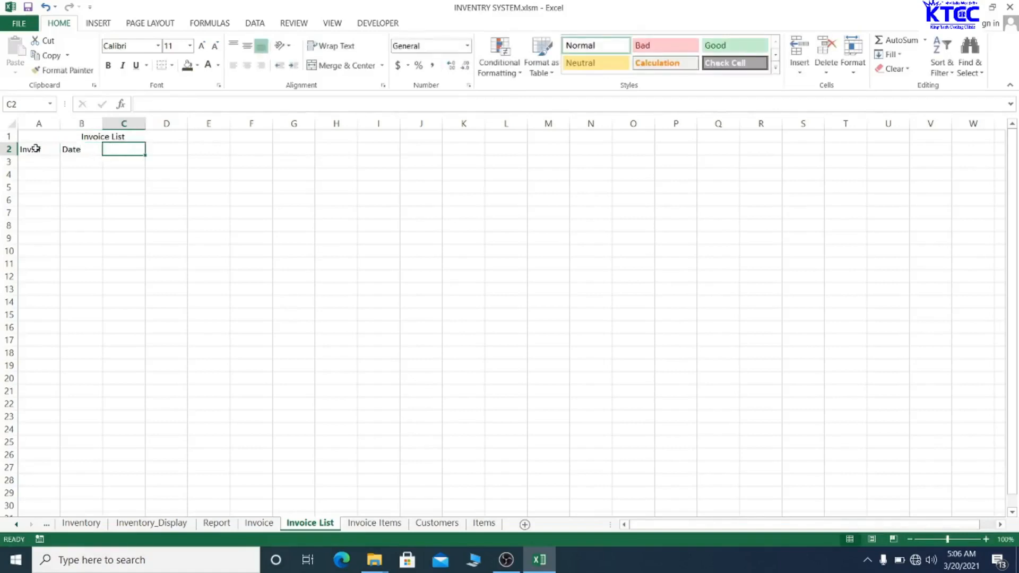
pyautogui.write('Cusy')
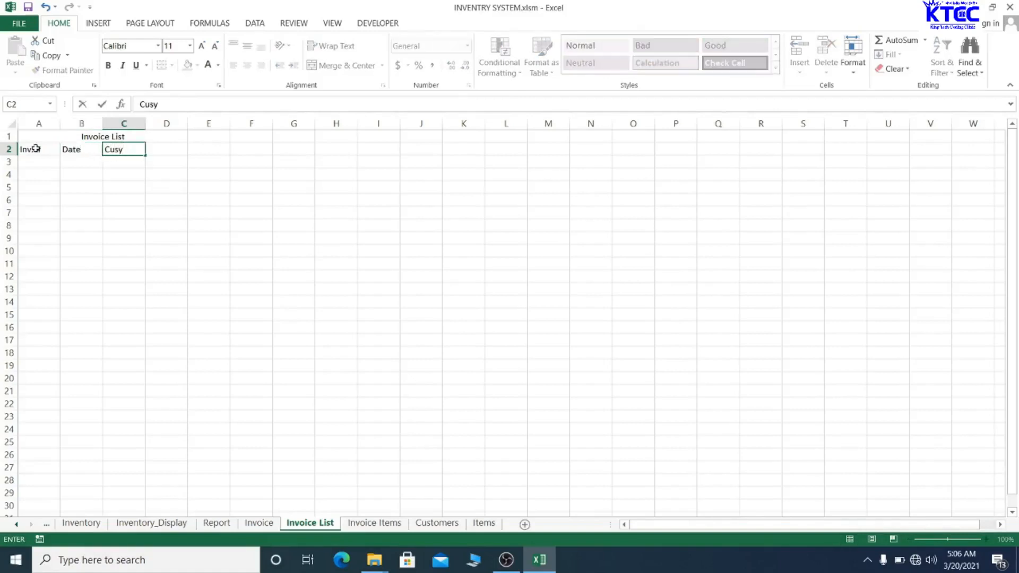
pyautogui.press('BackSpace')
pyautogui.write('tomer Name')
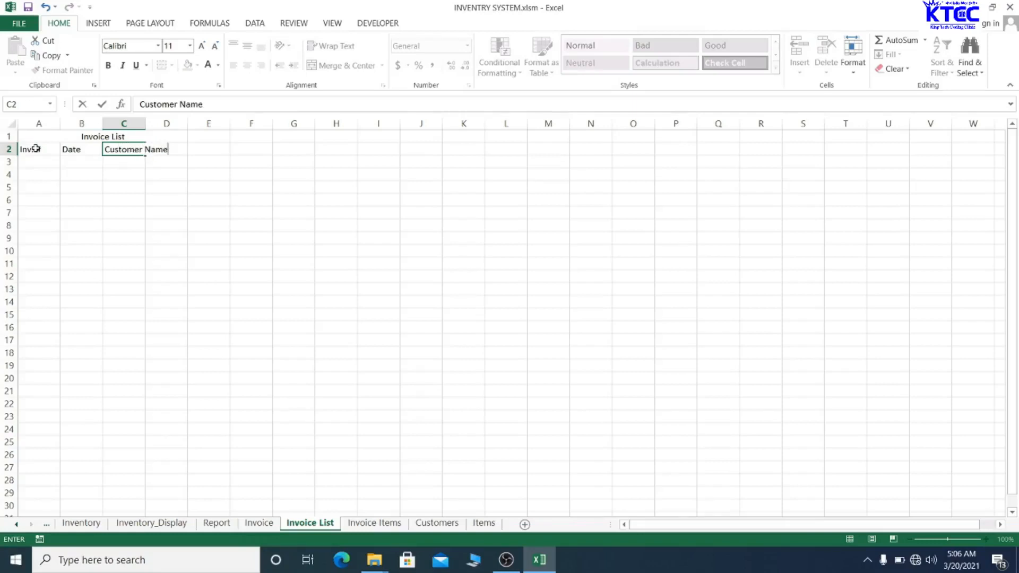
pyautogui.press('Tab')
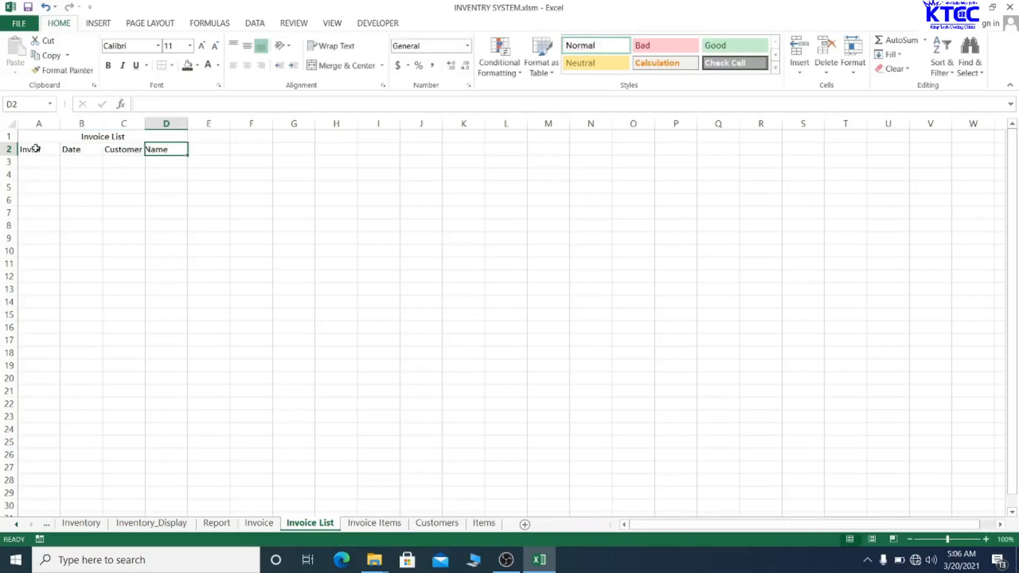
pyautogui.write('Total')
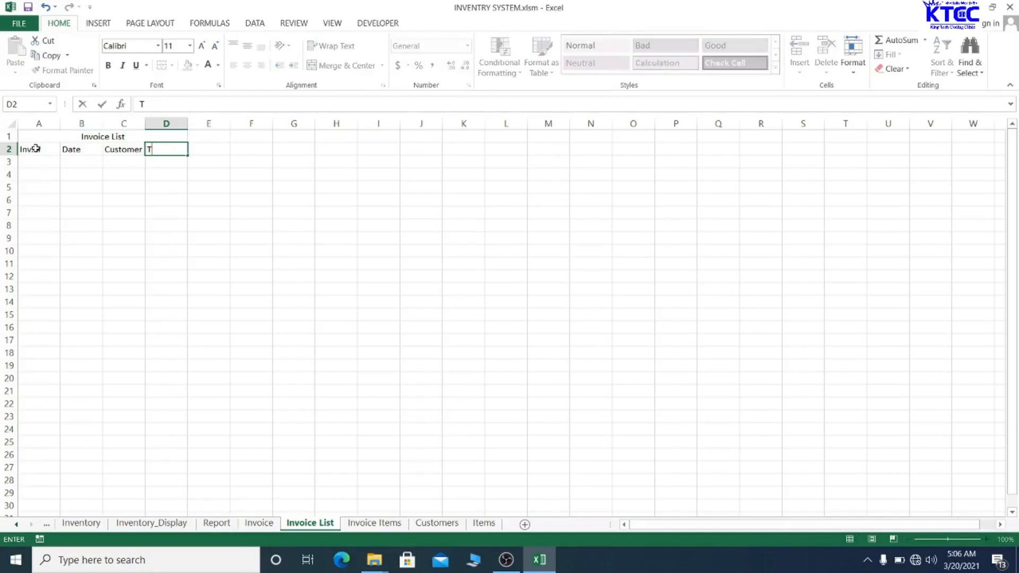
# - Narrow column A to fit Inv. # and widen column C for customer names
pyautogui.click(116, 190)
pyautogui.moveTo(144, 123); pyautogui.dragTo(171, 123)
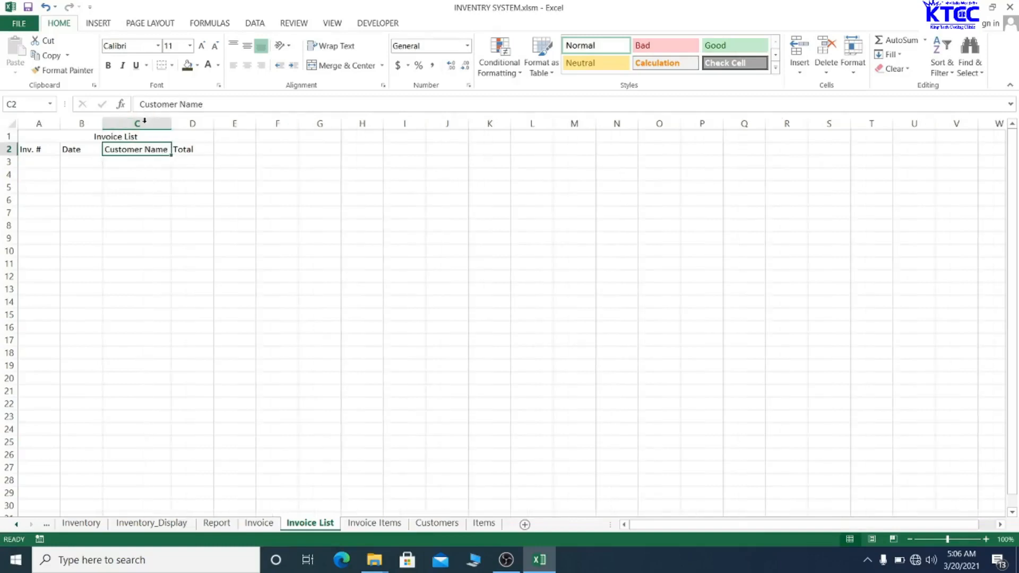
pyautogui.click(191, 198)
pyautogui.moveTo(61, 129); pyautogui.dragTo(115, 124)
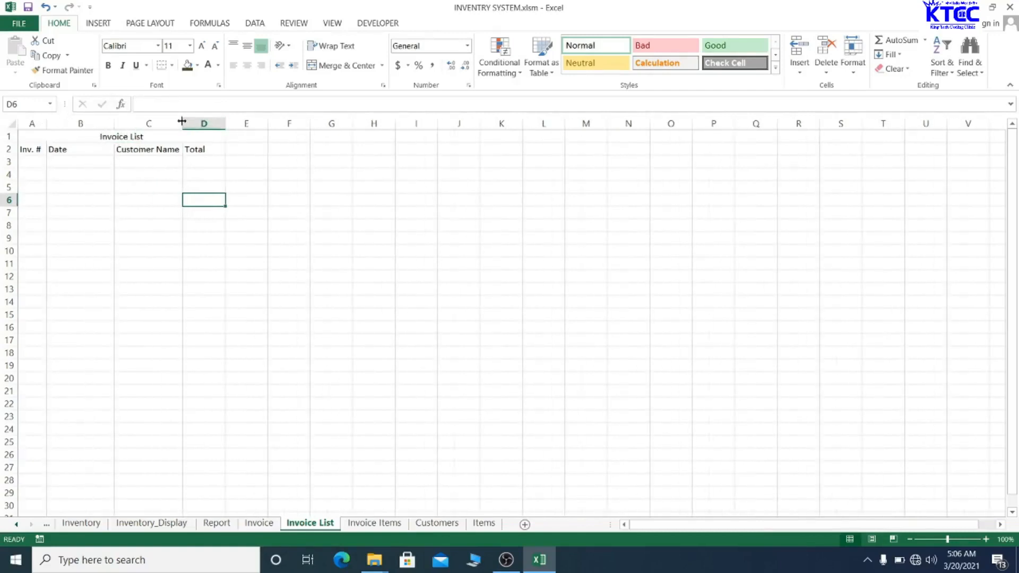
pyautogui.moveTo(182, 123); pyautogui.dragTo(245, 121)
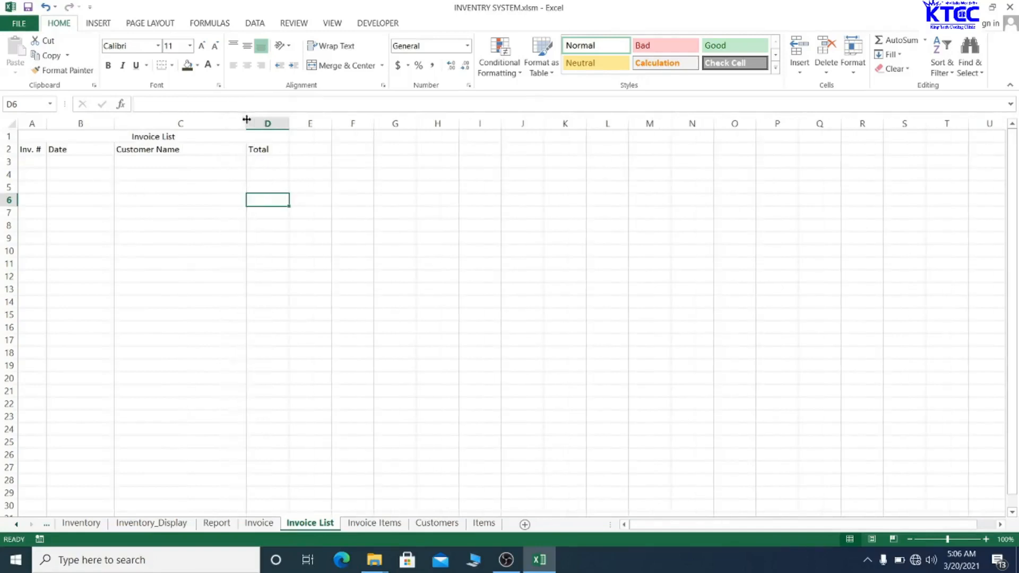
pyautogui.moveTo(32, 137); pyautogui.dragTo(265, 136)
# - Make the Invoice List title bold 16-pt Times New Roman, white on a dark fill
pyautogui.click(345, 65)
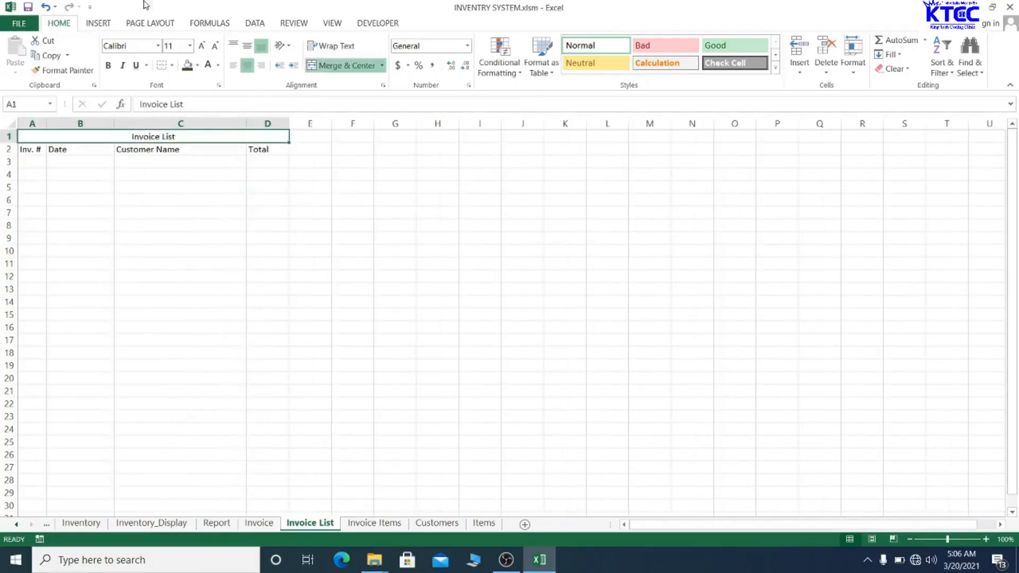
pyautogui.click(137, 46)
pyautogui.write('Times New Ro')
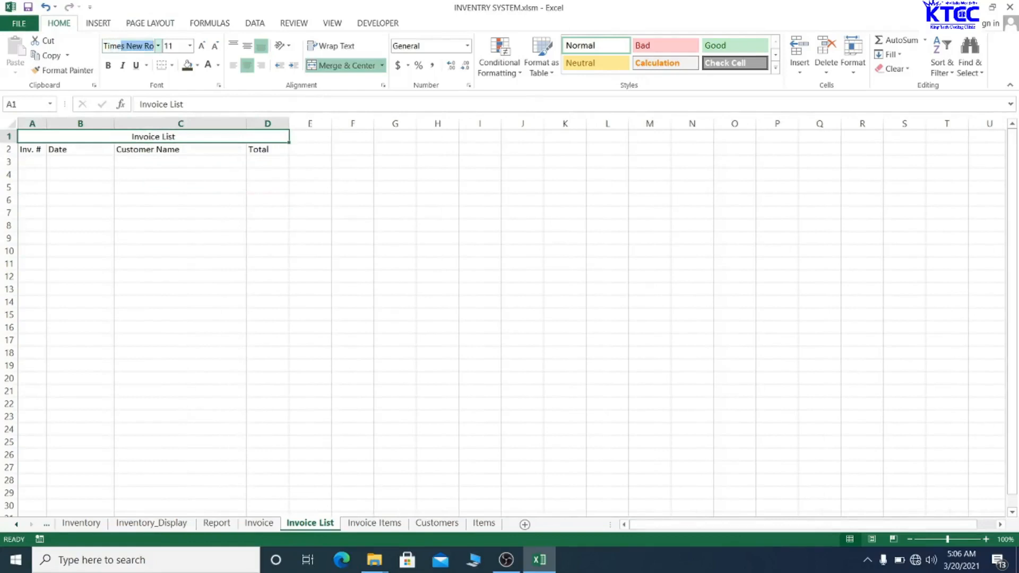
pyautogui.press('Return')
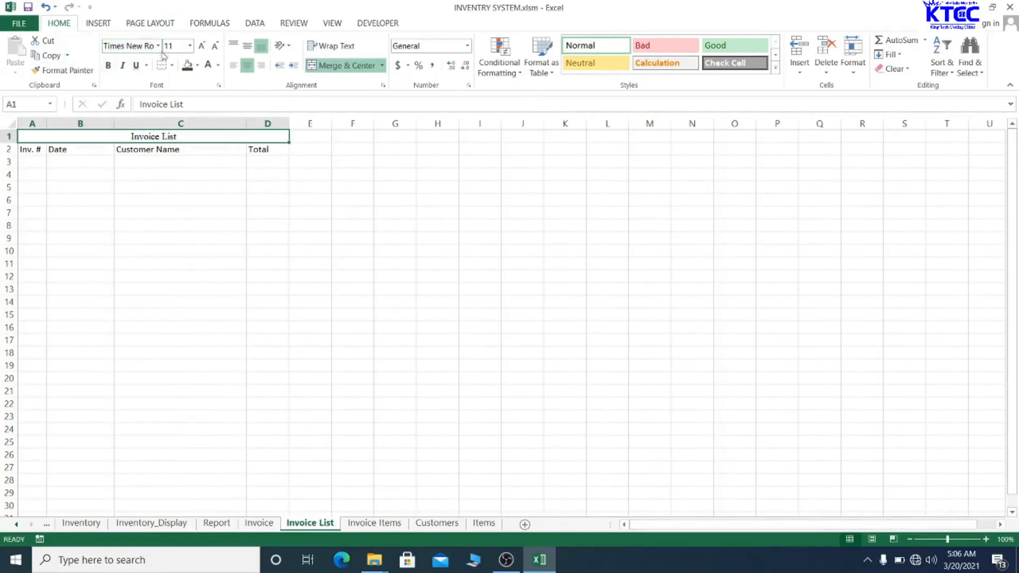
pyautogui.click(201, 46)
pyautogui.click(201, 46)
pyautogui.click(202, 47)
pyautogui.click(111, 68)
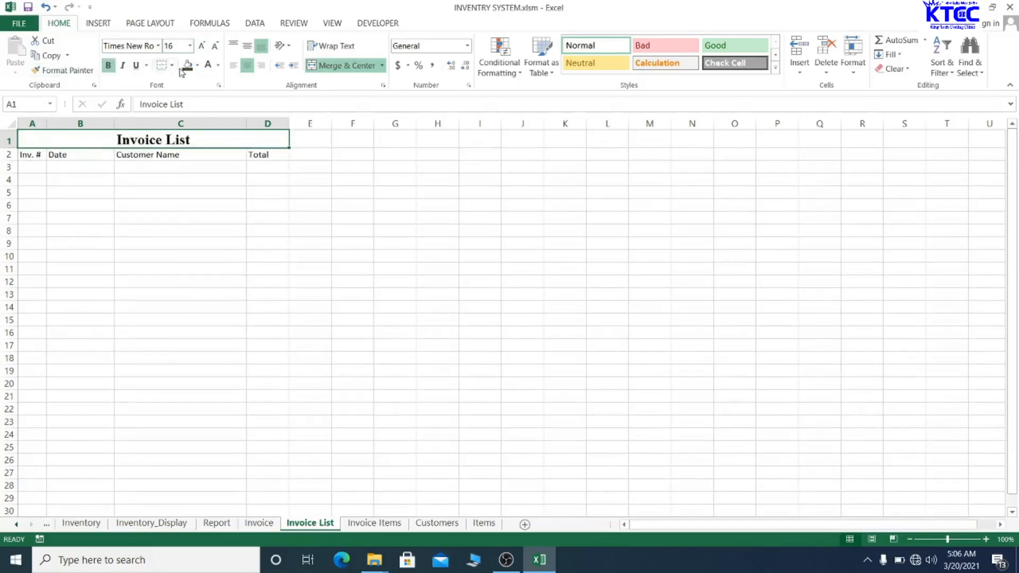
pyautogui.click(187, 66)
pyautogui.click(210, 69)
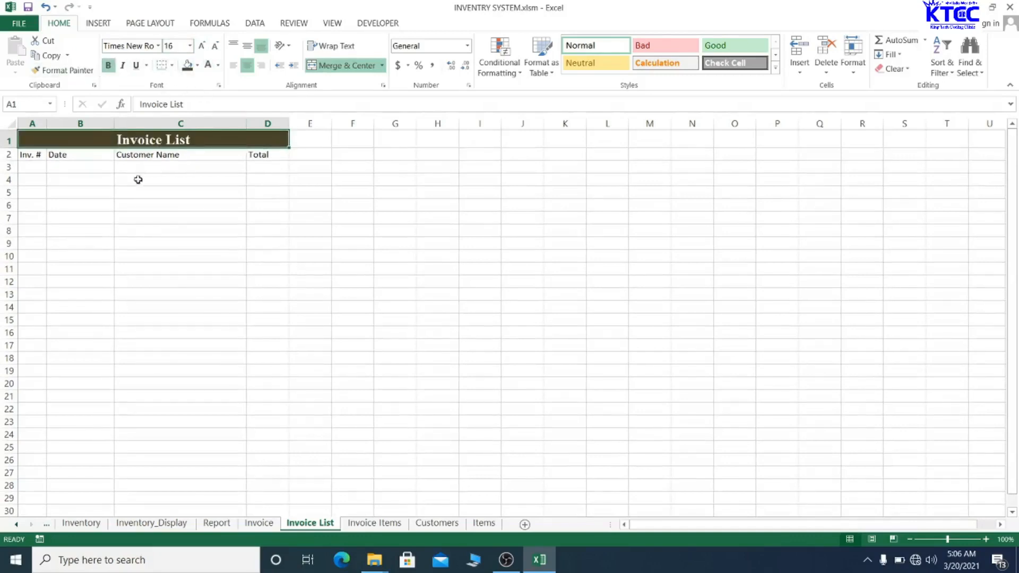
pyautogui.moveTo(32, 154); pyautogui.dragTo(271, 155)
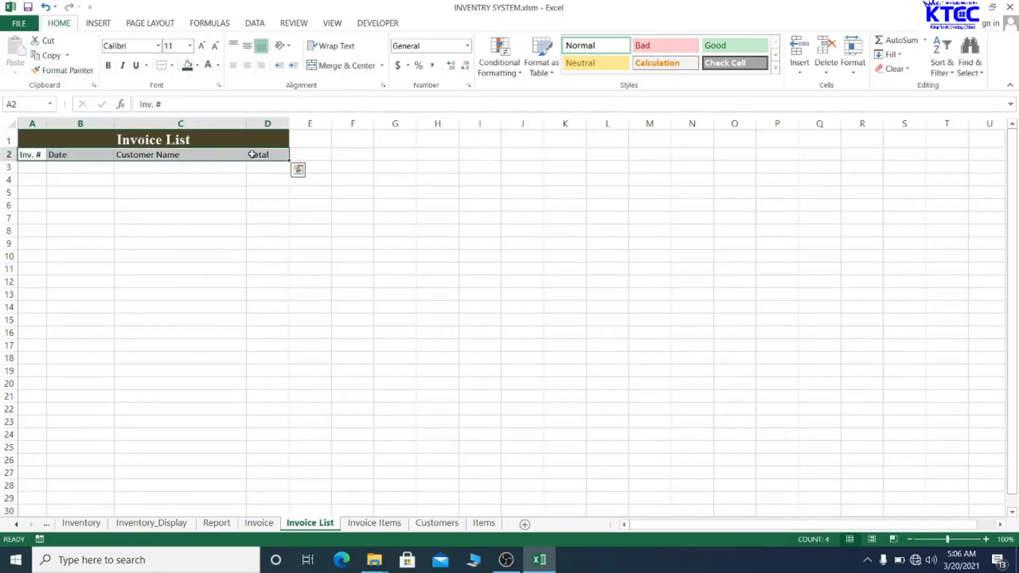
# - Make headers A2:D2 bold, centred Times New Roman, white on dark blue
pyautogui.click(133, 47)
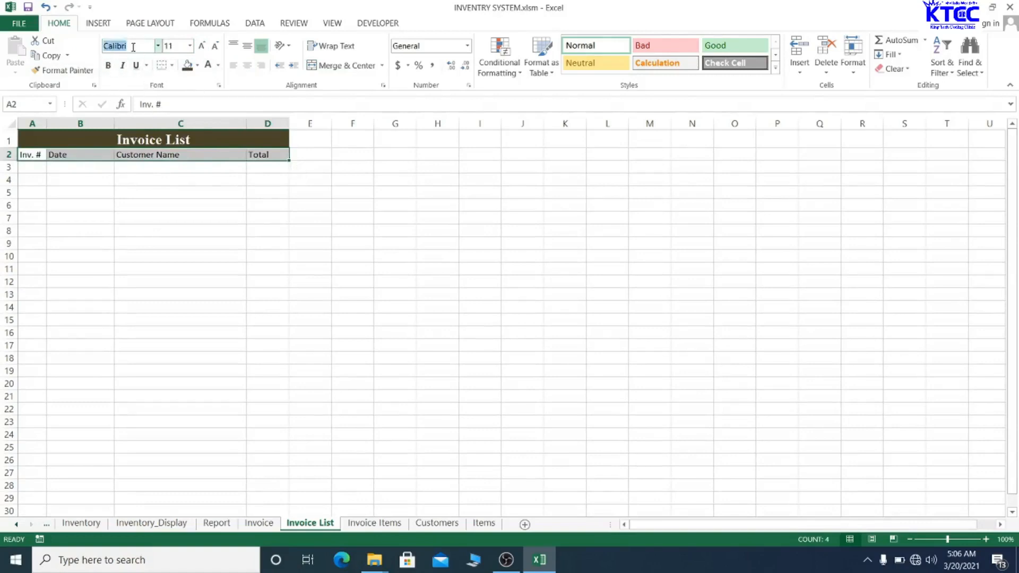
pyautogui.write('Times New Ro')
pyautogui.press('Return')
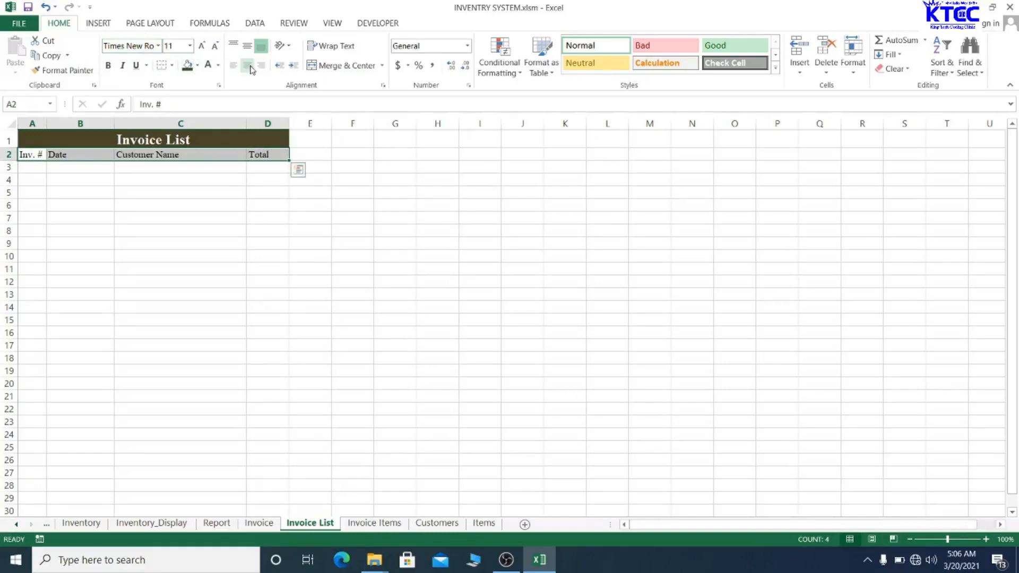
pyautogui.click(248, 65)
pyautogui.click(109, 65)
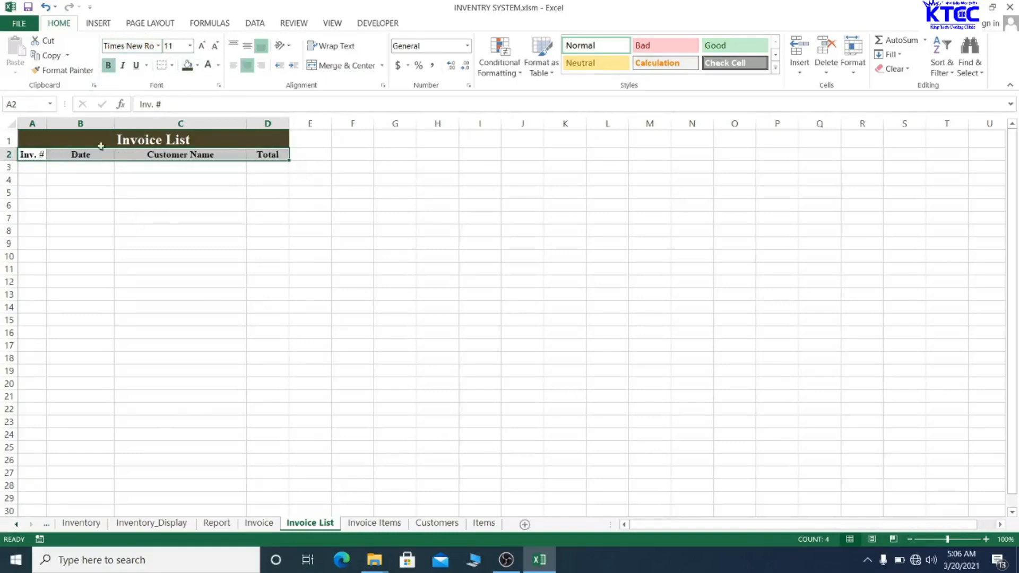
pyautogui.click(196, 66)
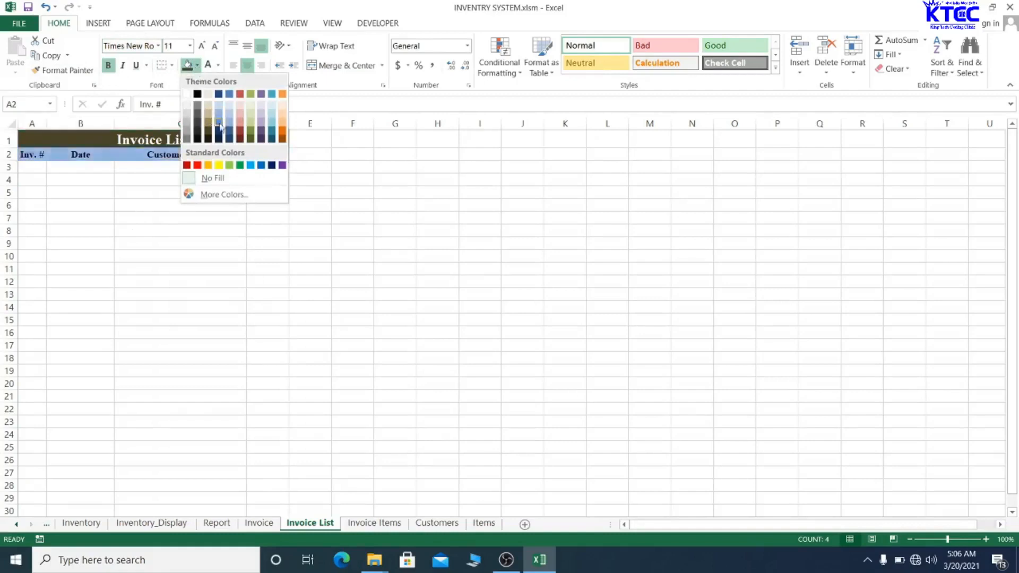
pyautogui.click(229, 137)
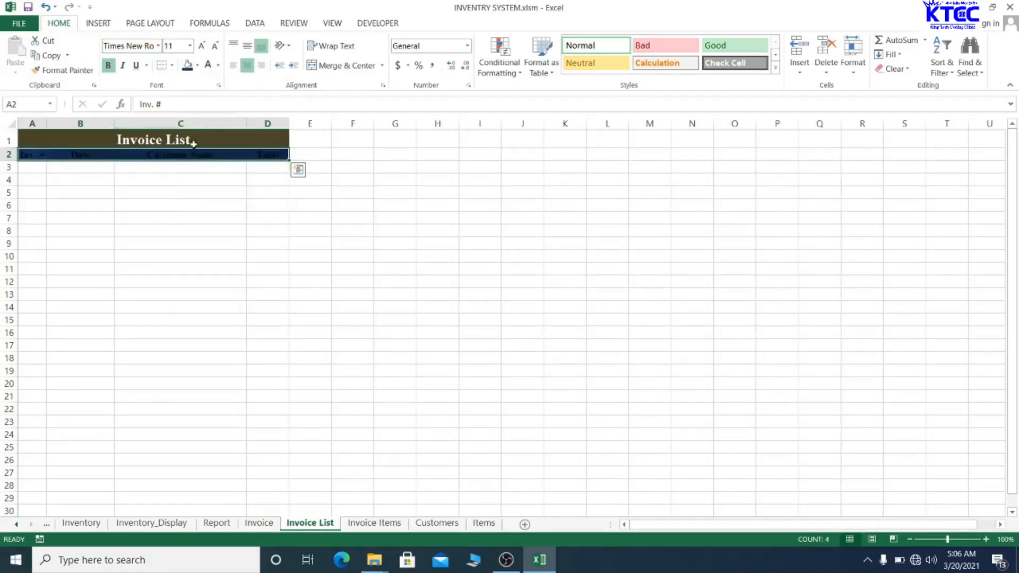
pyautogui.click(207, 65)
pyautogui.click(201, 293)
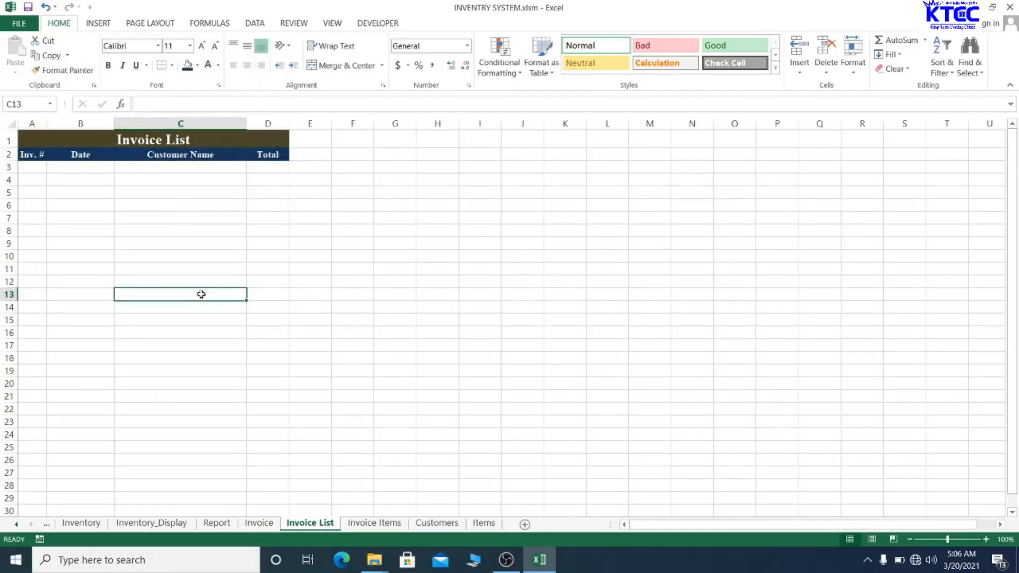
# - Save the workbook past the privacy warning and move to the Invoice sheet
pyautogui.hotkey('ctrl', 's')
pyautogui.click(480, 311)
pyautogui.click(257, 523)
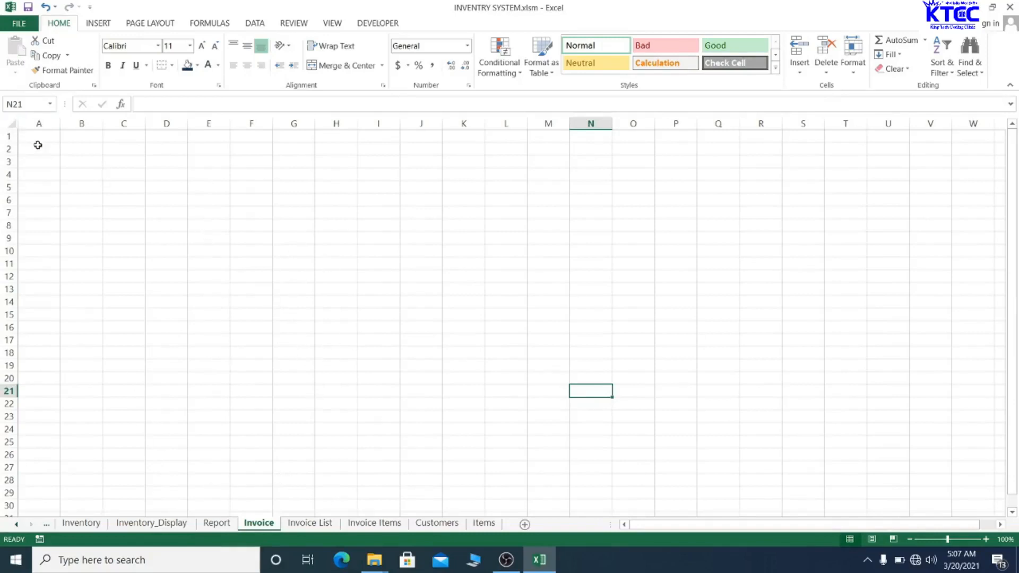
# - Fill A1:B30 with grey and C1:C30 with blue
pyautogui.moveTo(34, 141); pyautogui.dragTo(71, 504)
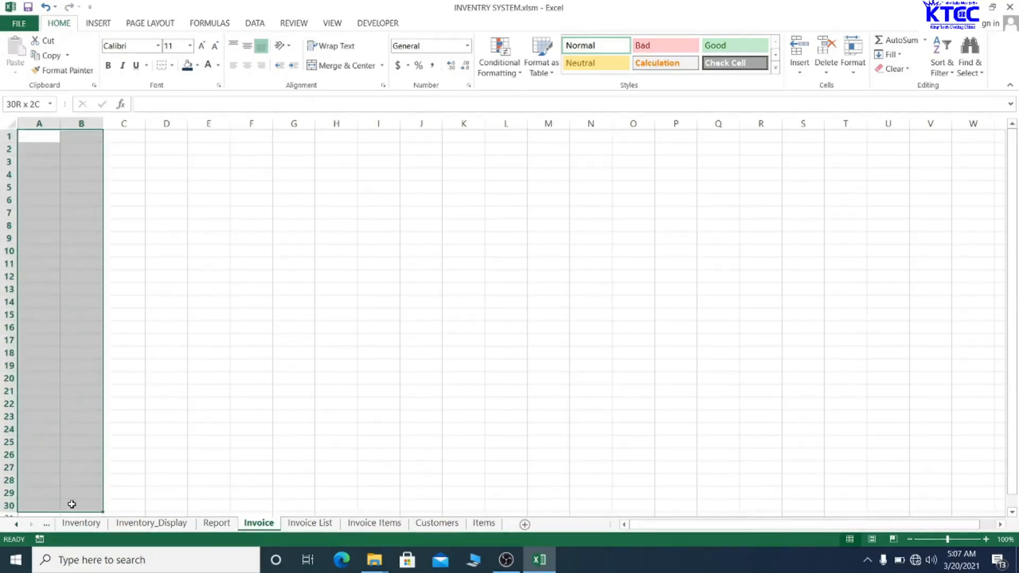
pyautogui.click(198, 67)
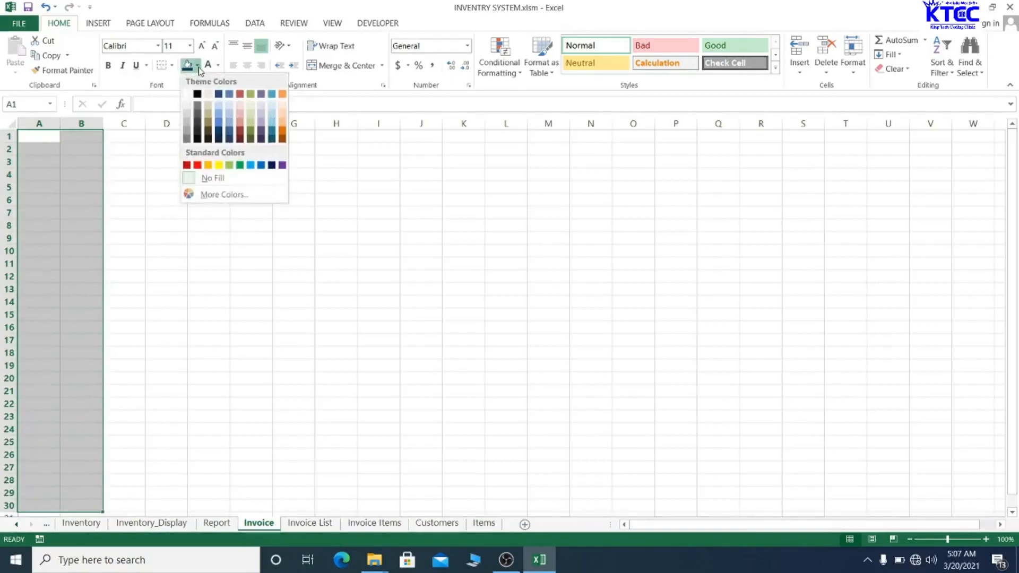
pyautogui.click(186, 139)
pyautogui.click(291, 253)
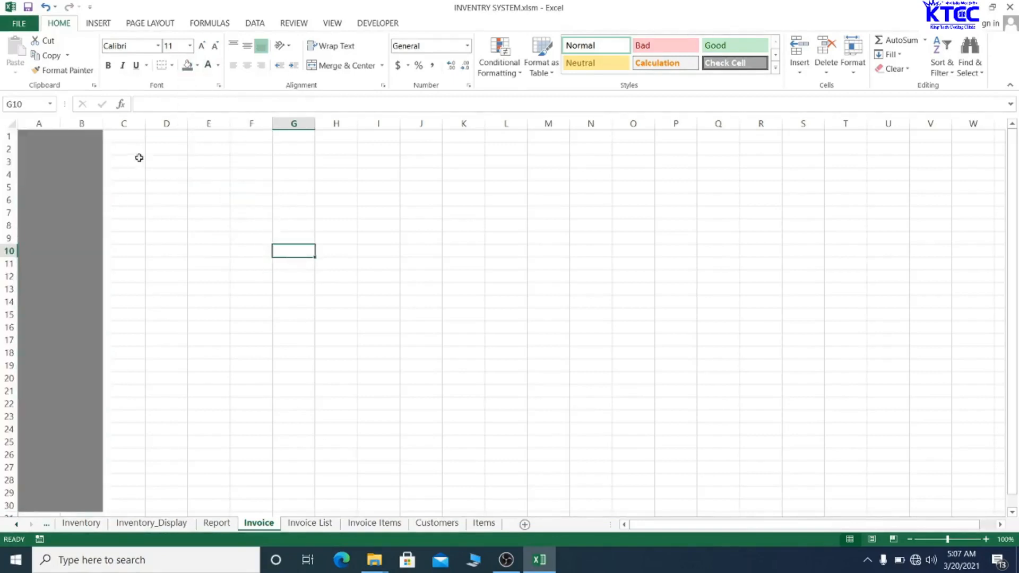
pyautogui.moveTo(137, 138); pyautogui.dragTo(133, 503)
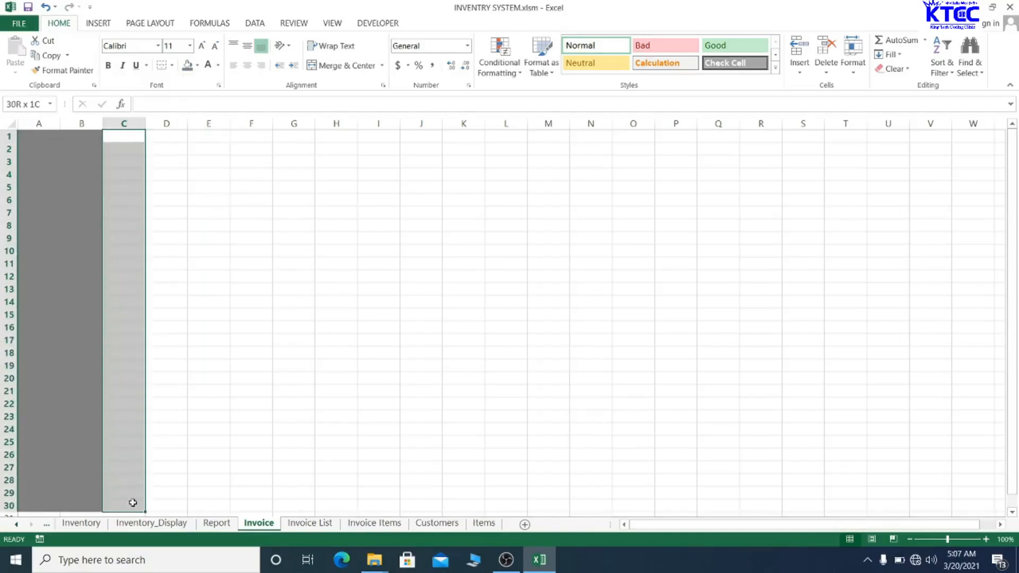
pyautogui.click(198, 66)
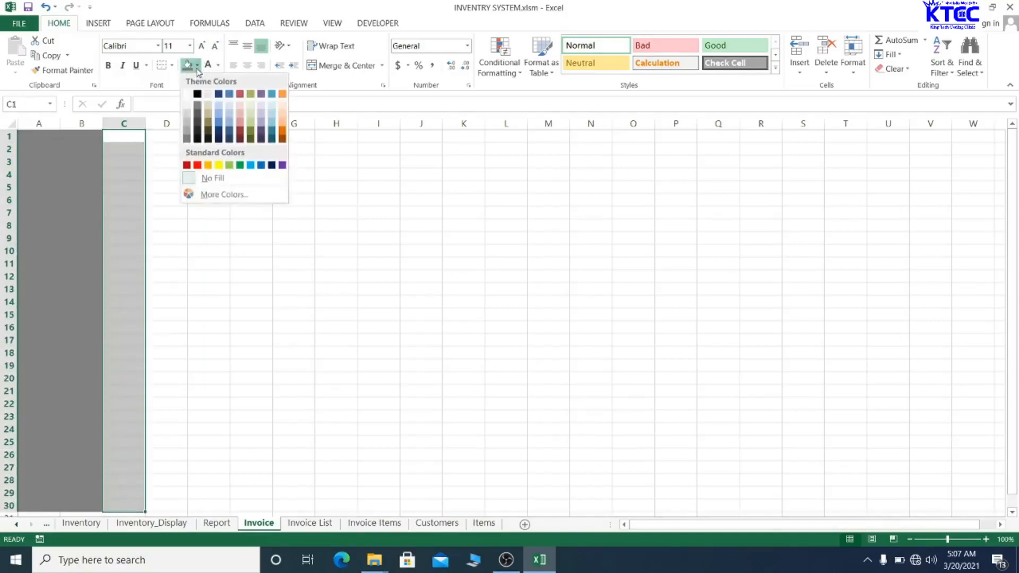
pyautogui.click(228, 93)
pyautogui.click(263, 240)
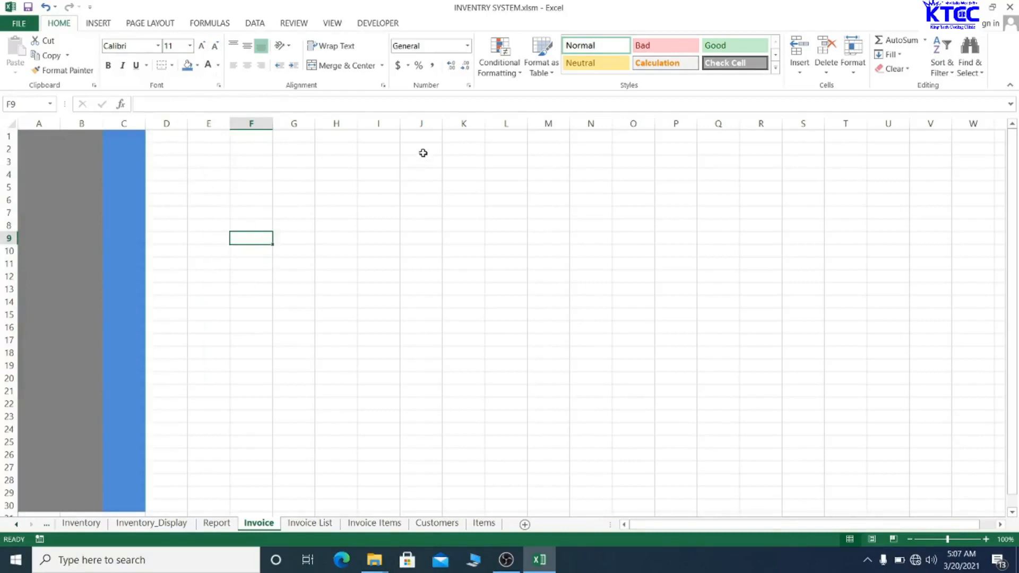
# - Fill I1:K30 with the same blue
pyautogui.moveTo(384, 136); pyautogui.dragTo(472, 500)
pyautogui.click(472, 500)
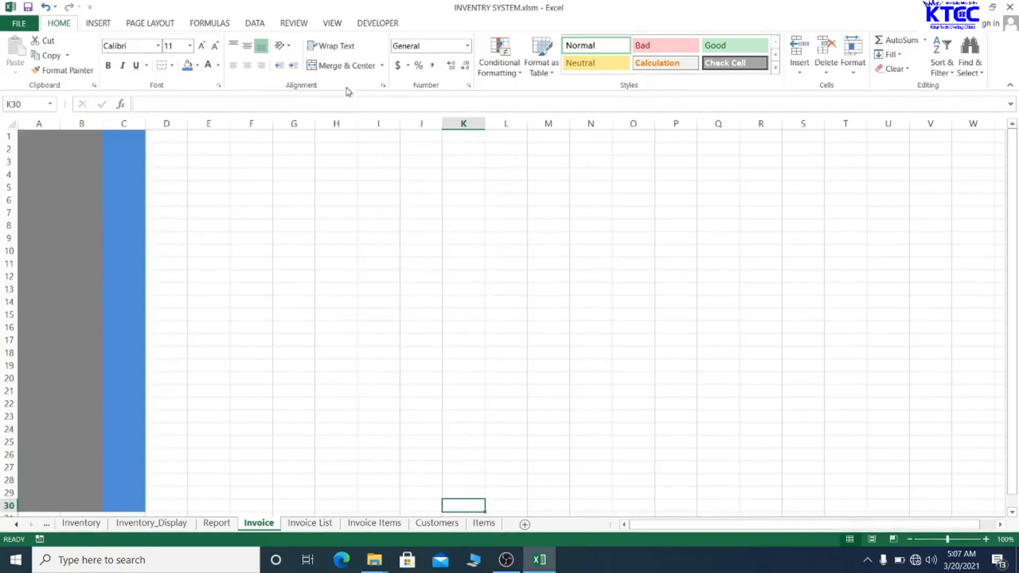
pyautogui.moveTo(370, 139); pyautogui.dragTo(452, 502)
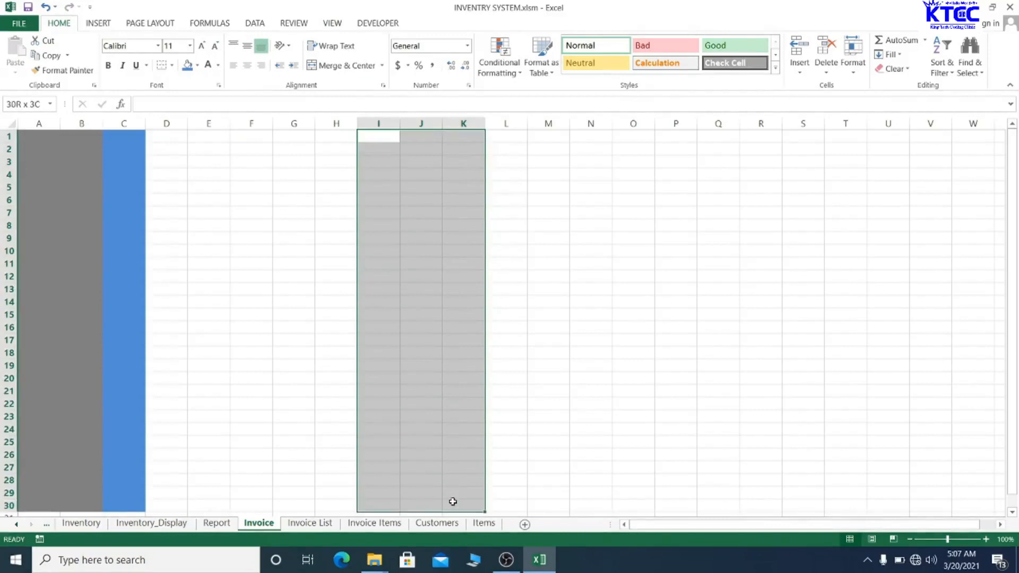
pyautogui.click(452, 503)
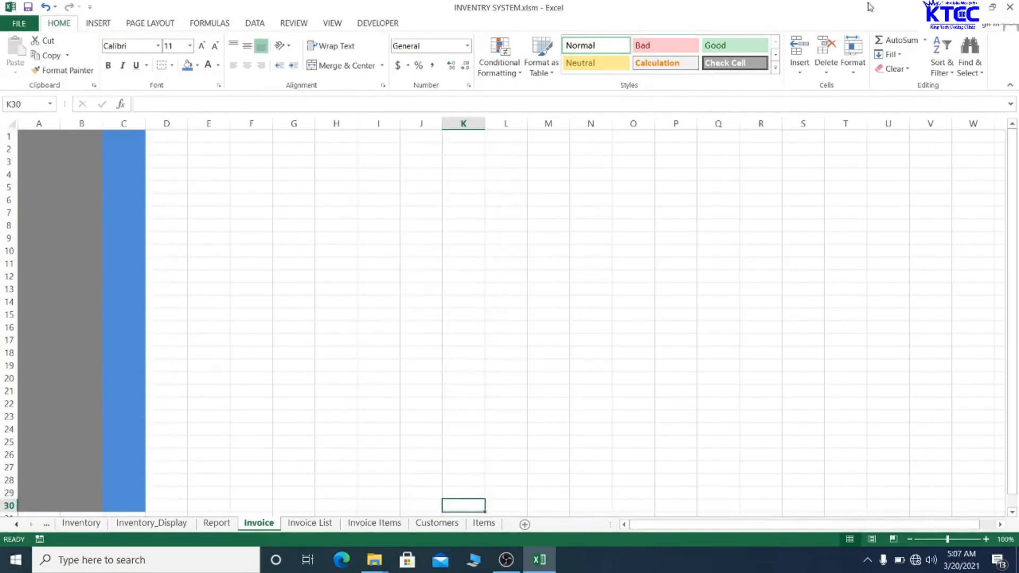
pyautogui.click(418, 139)
pyautogui.moveTo(418, 140); pyautogui.dragTo(495, 500)
pyautogui.click(498, 503)
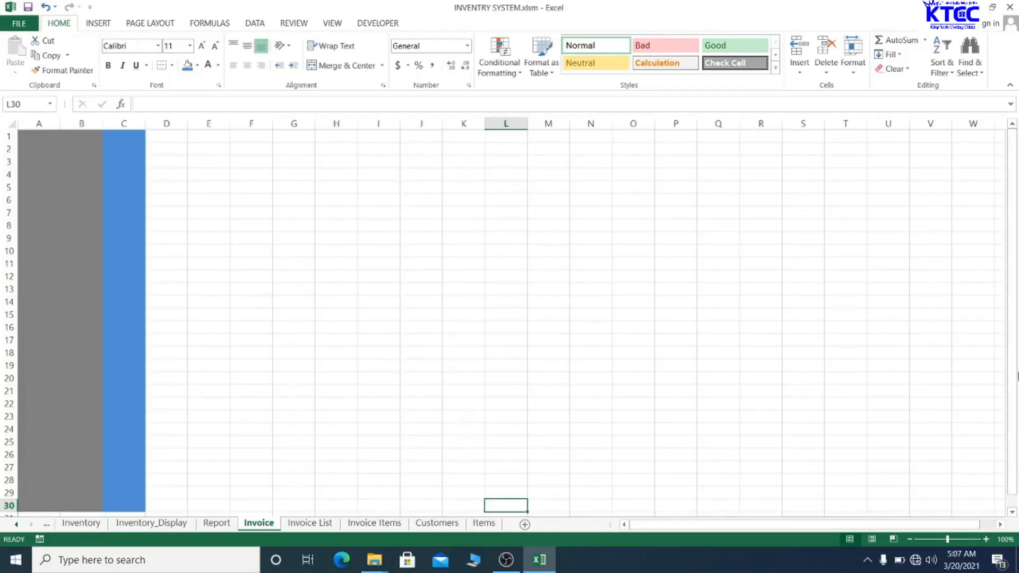
pyautogui.click(528, 296)
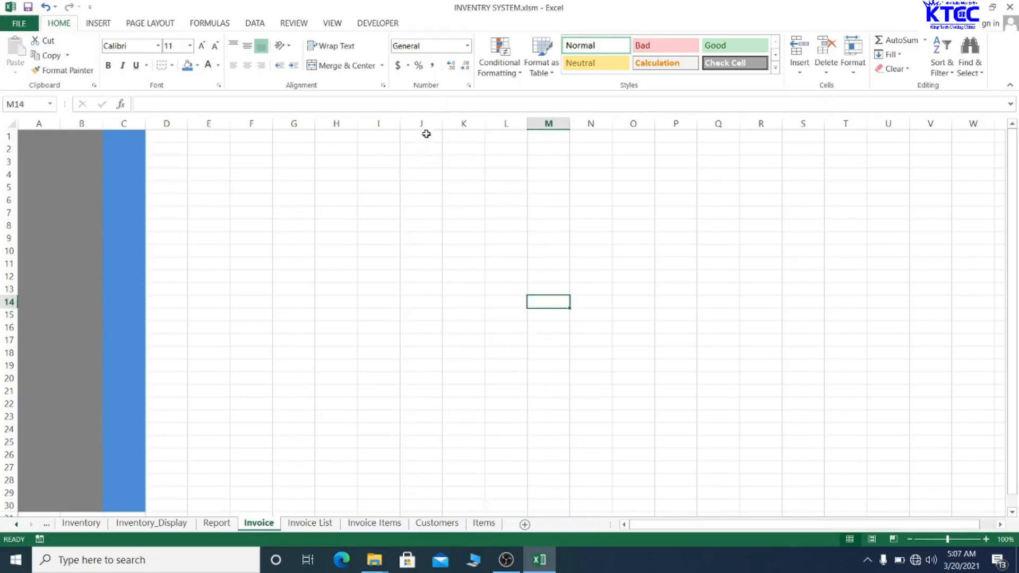
pyautogui.moveTo(361, 136); pyautogui.dragTo(471, 502)
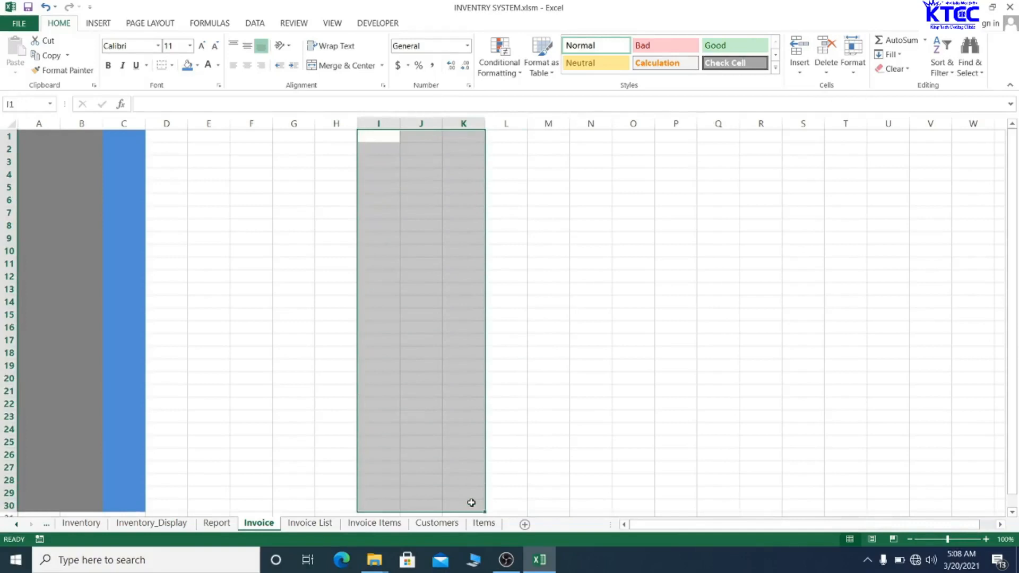
pyautogui.click(187, 69)
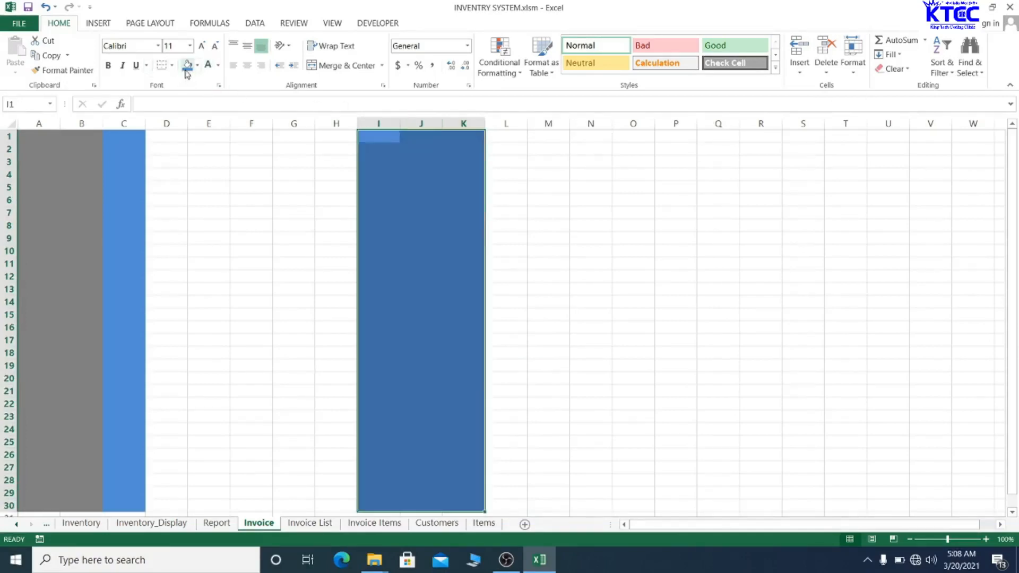
pyautogui.click(561, 227)
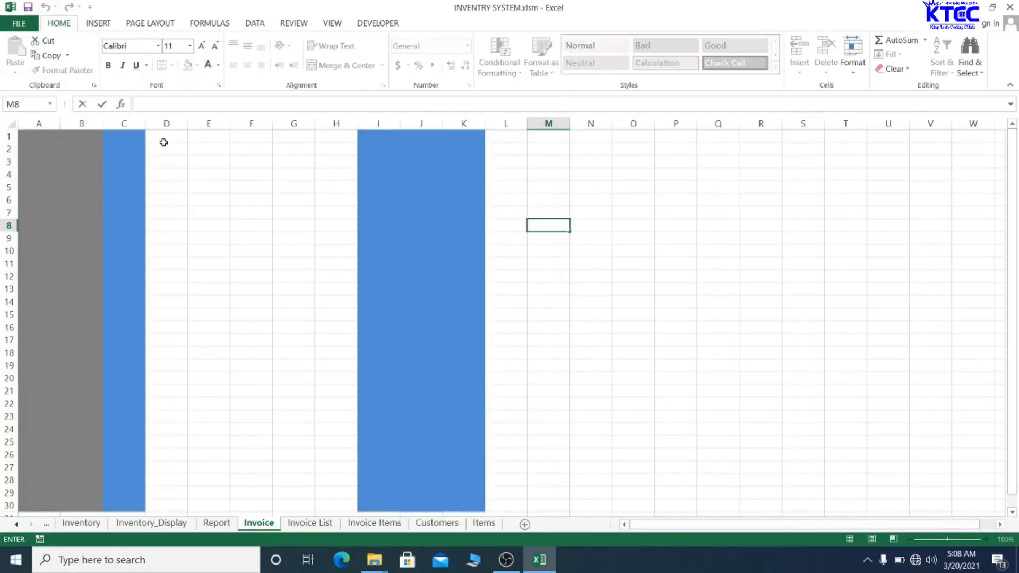
pyautogui.click(30, 154)
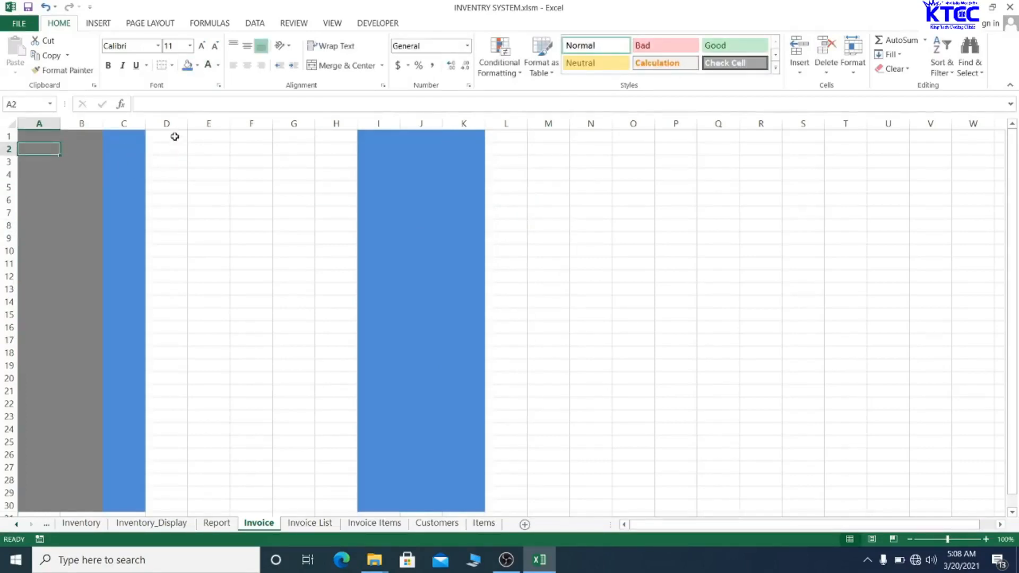
# - Merge and centre D1:F1 and enter the title INVOICE
pyautogui.moveTo(175, 136); pyautogui.dragTo(259, 137)
pyautogui.click(351, 71)
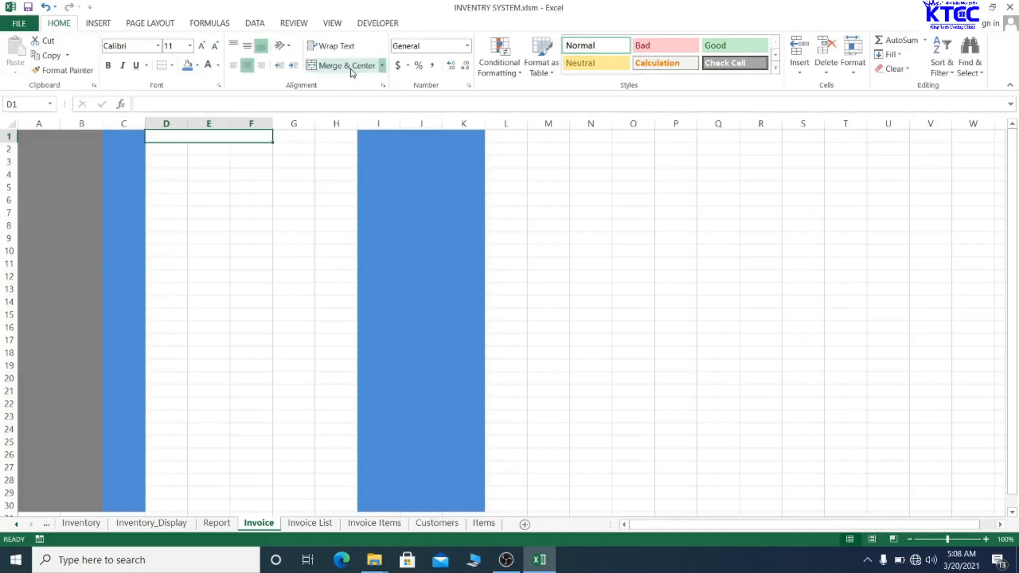
pyautogui.click(208, 211)
pyautogui.click(191, 134)
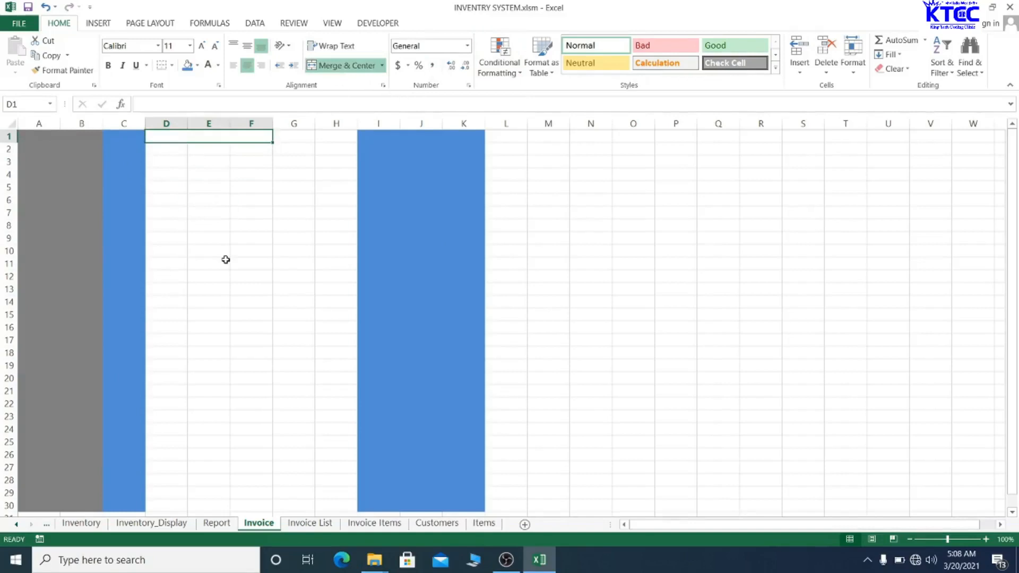
pyautogui.write('INVOICE')
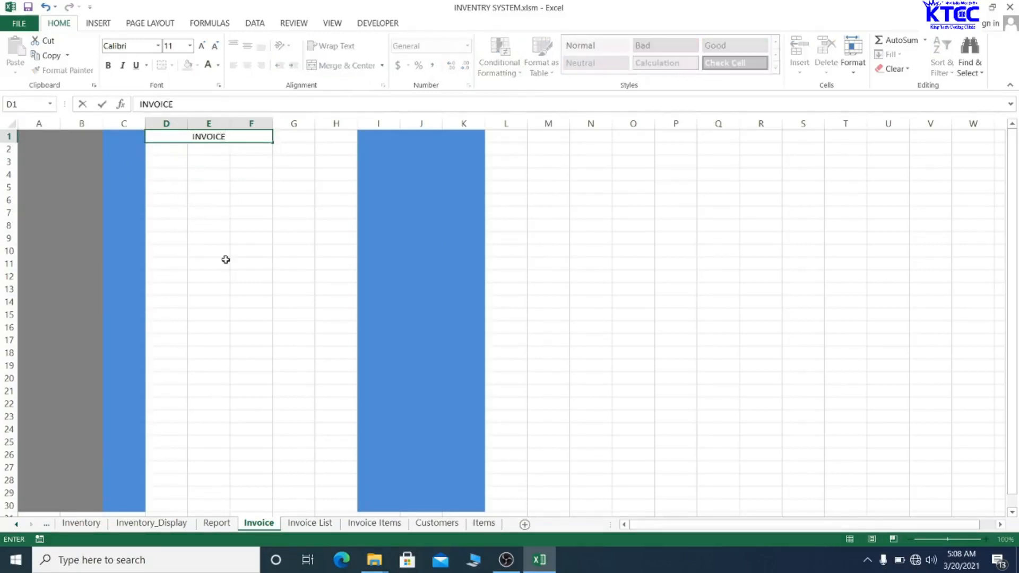
pyautogui.click(226, 259)
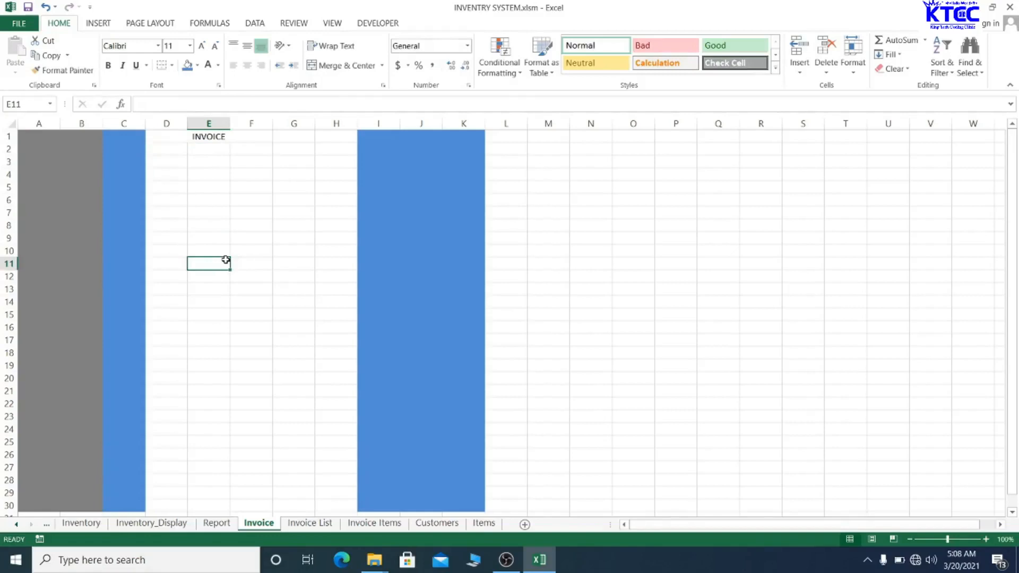
# - Enter the labels CustRow, InvRow and New Inv in A2:A4
pyautogui.click(49, 150)
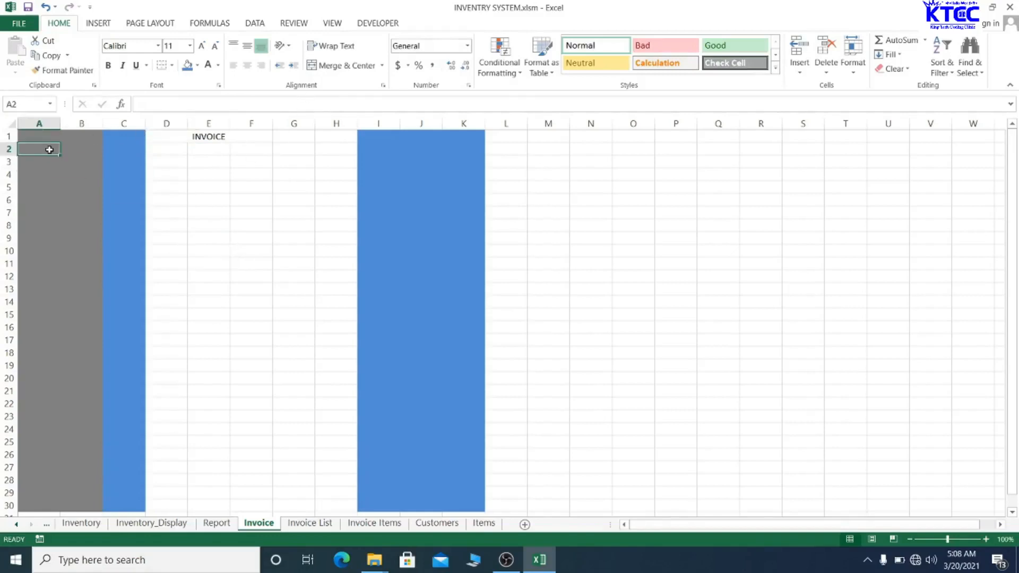
pyautogui.write('cU')
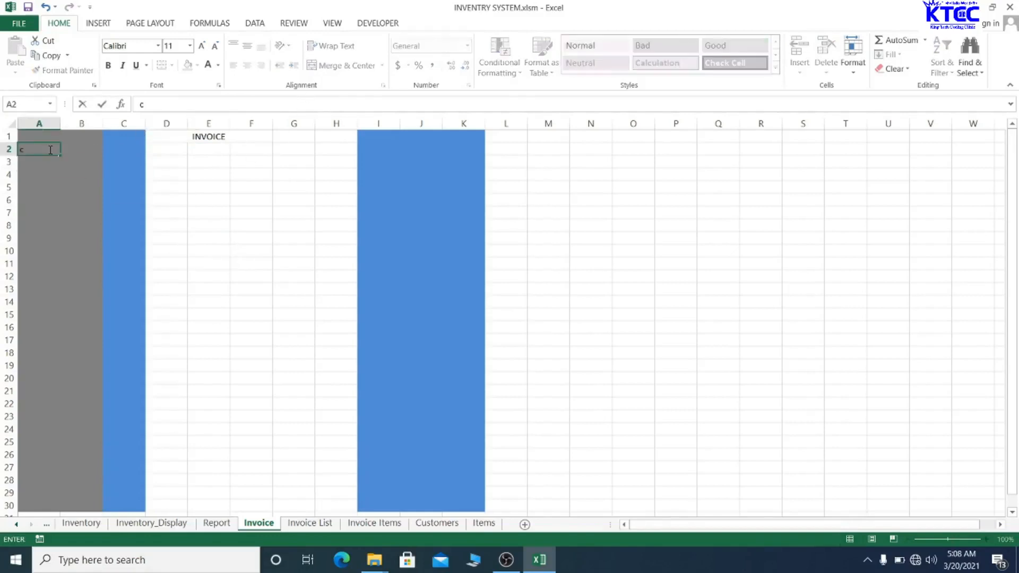
pyautogui.press('BackSpace')
pyautogui.press('BackSpace')
pyautogui.write('CustRo')
pyautogui.click(32, 161)
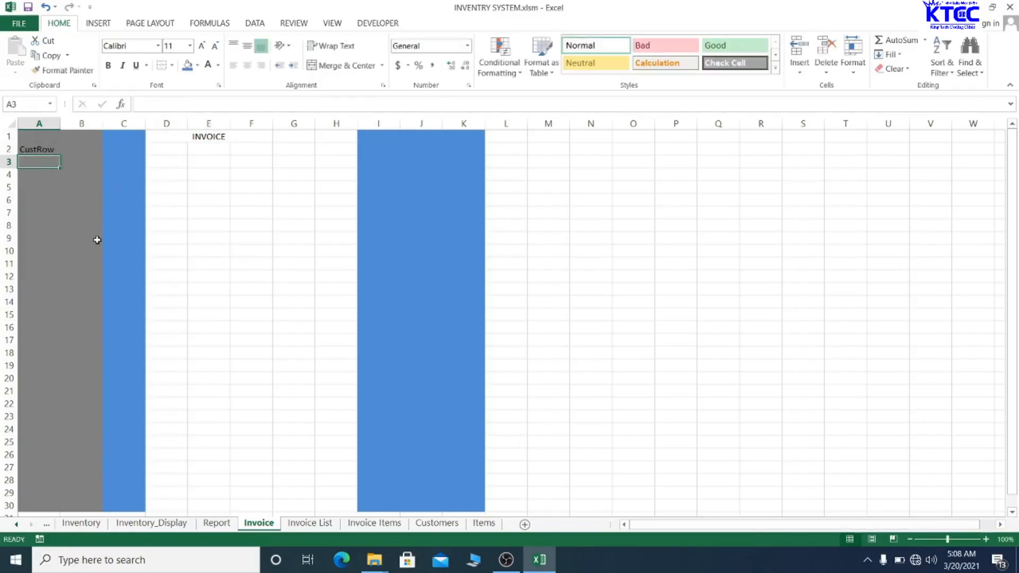
pyautogui.write('Inv')
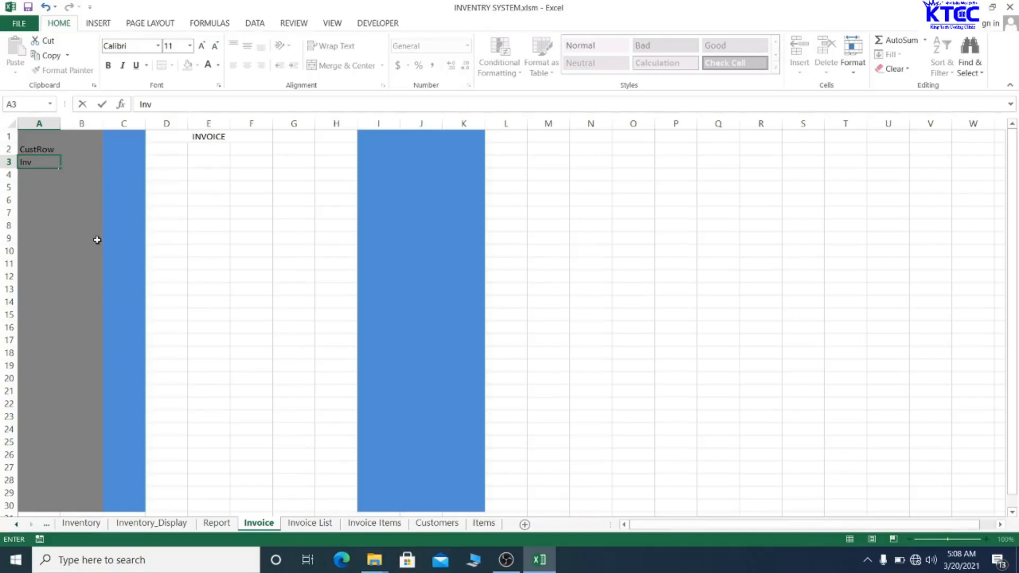
pyautogui.write('Row')
pyautogui.press('Return')
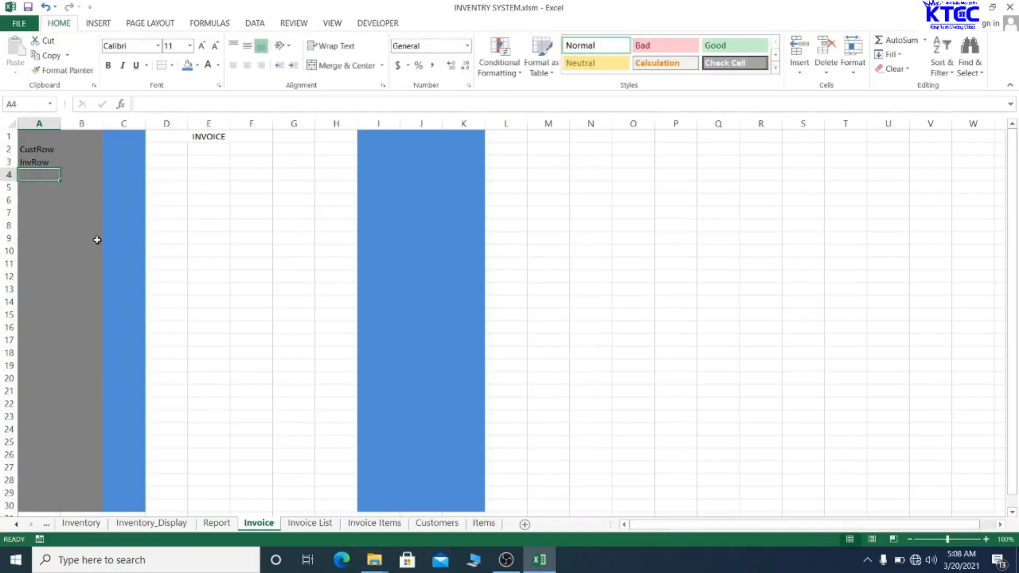
pyautogui.write('New I')
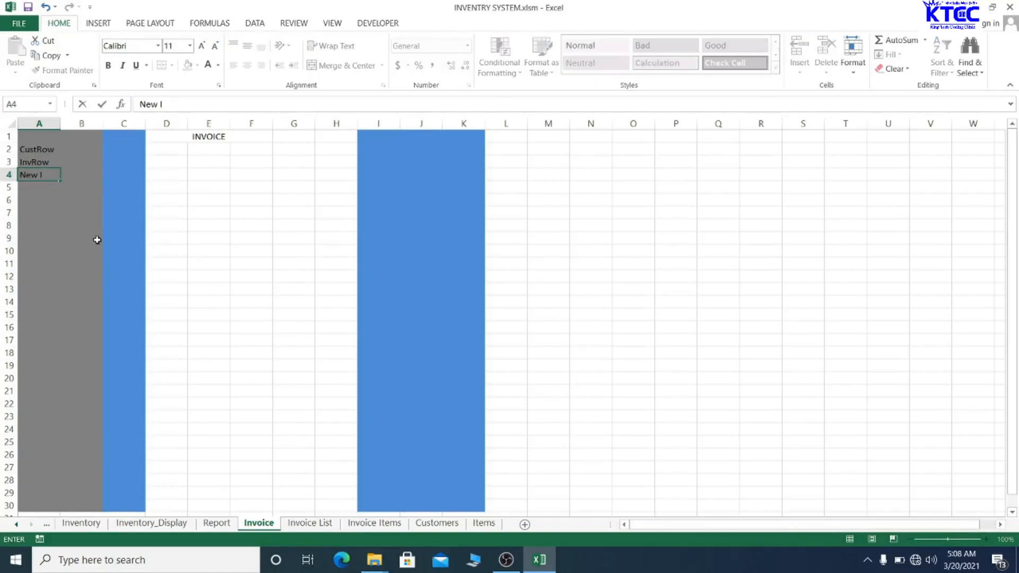
pyautogui.write('nv')
pyautogui.press('Return')
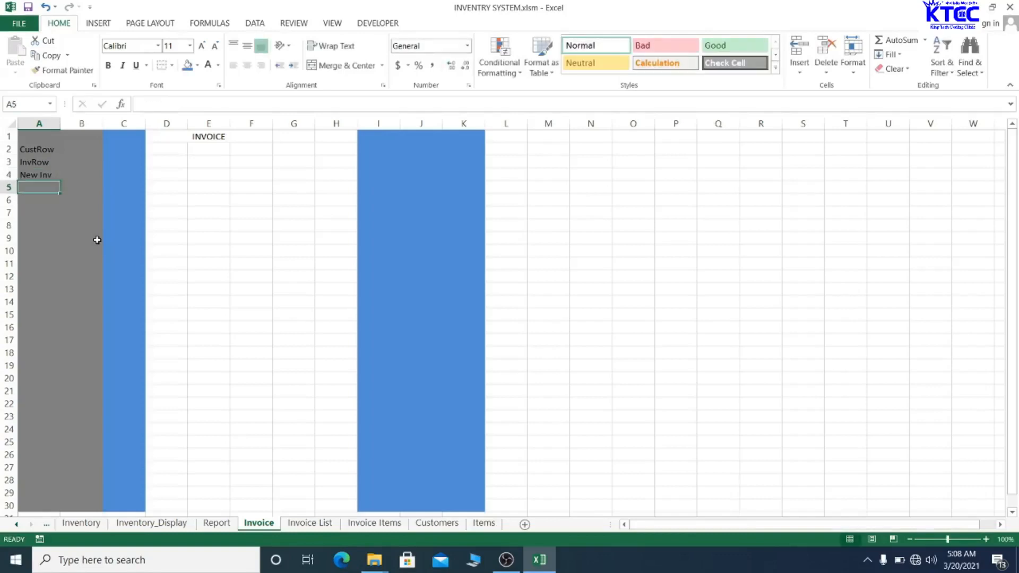
# - Add the label inv Load in A5 and Next Inv # in A6
pyautogui.write('InvRow')
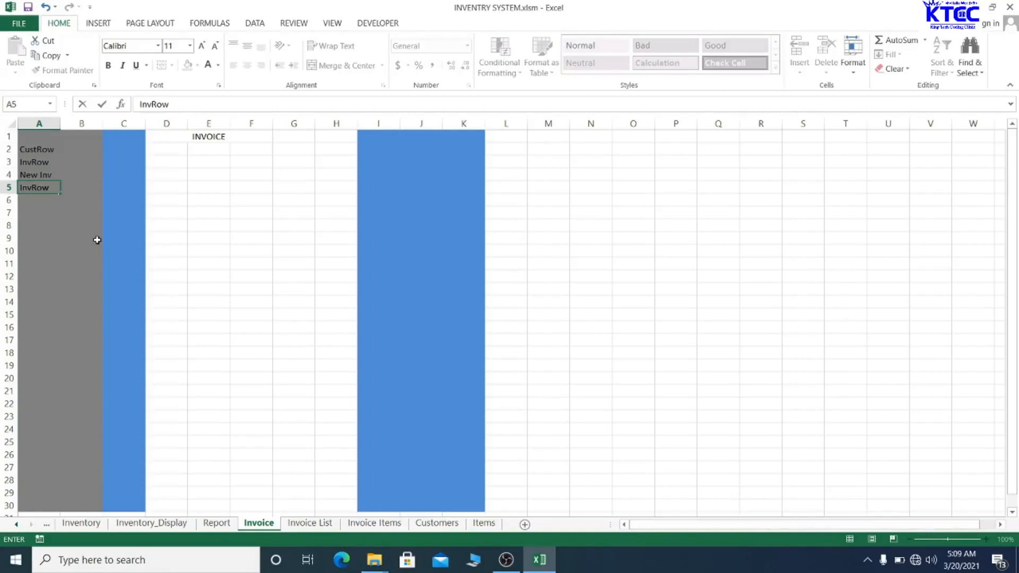
pyautogui.click(82, 237)
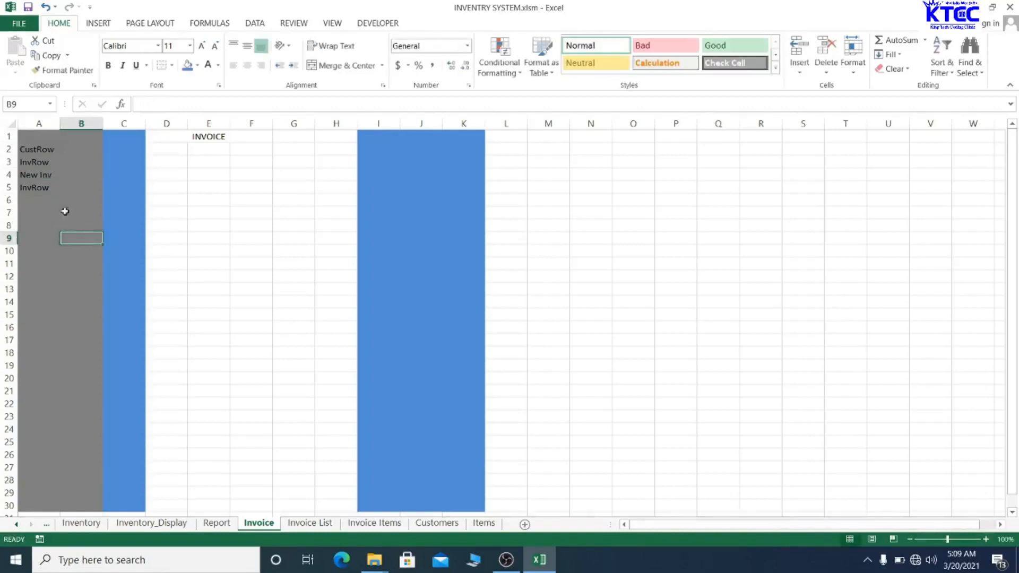
pyautogui.click(41, 189)
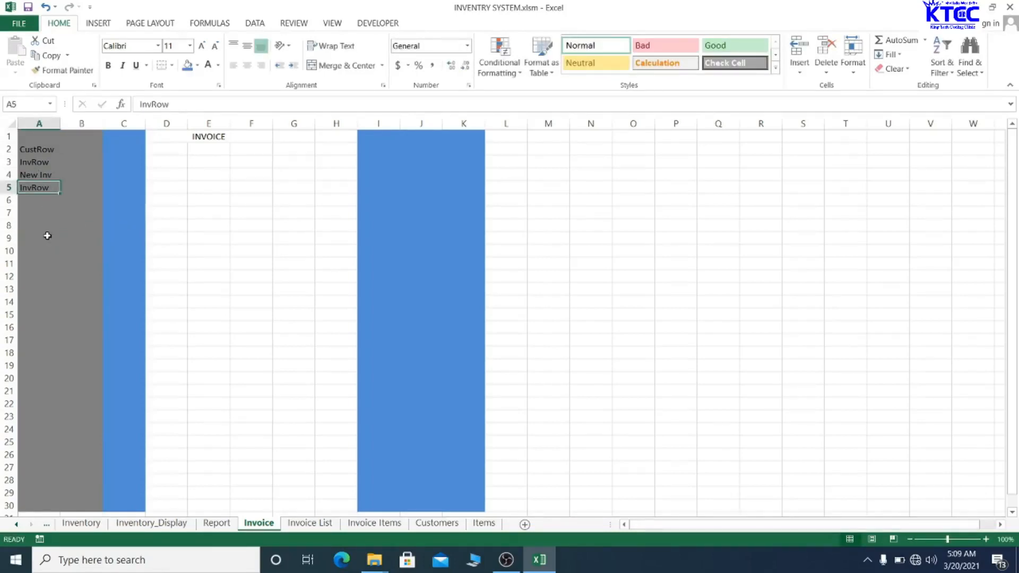
pyautogui.write('InvRow')
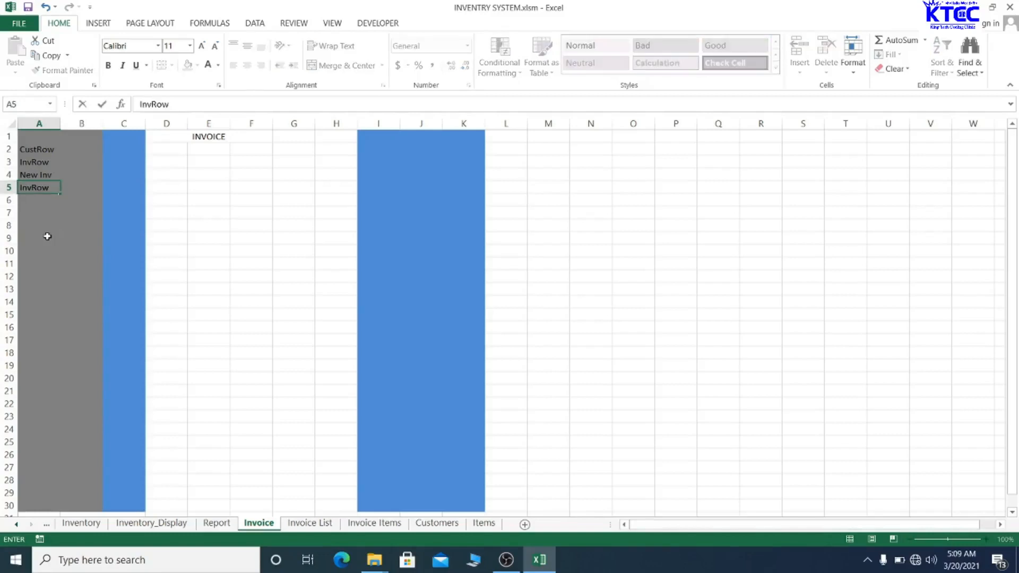
pyautogui.click(47, 236)
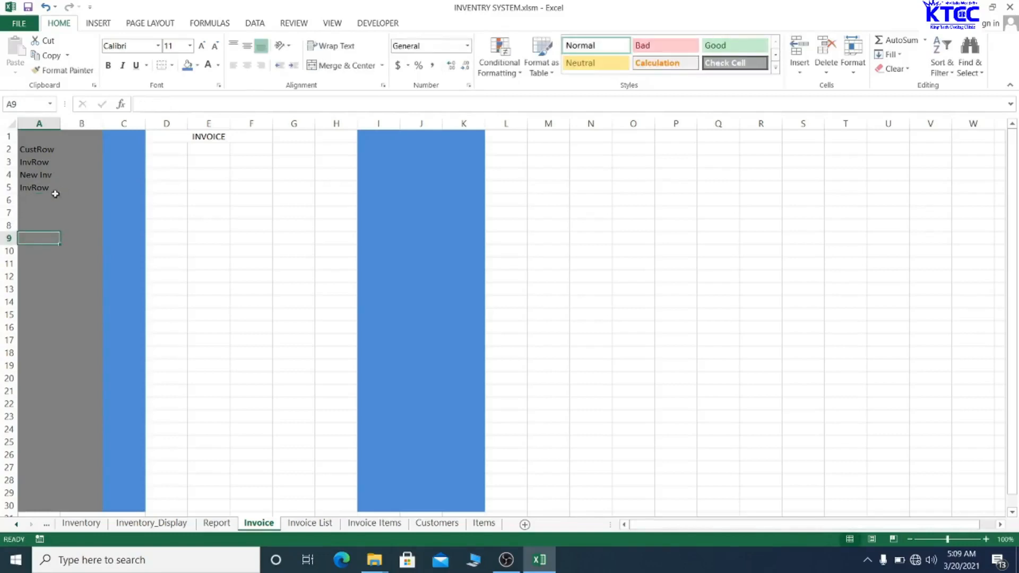
pyautogui.click(40, 189)
pyautogui.press('Delete')
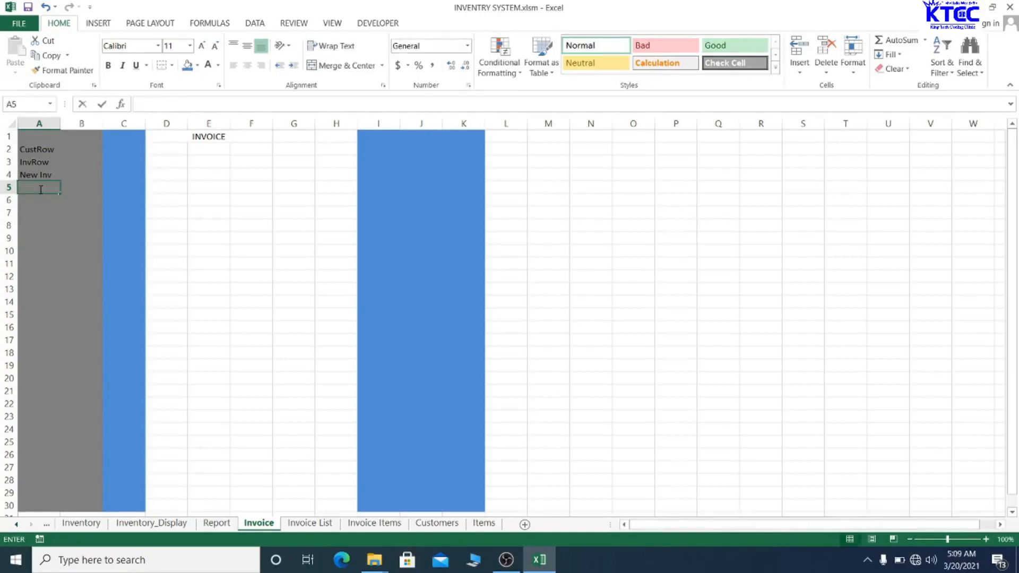
pyautogui.write('invRow')
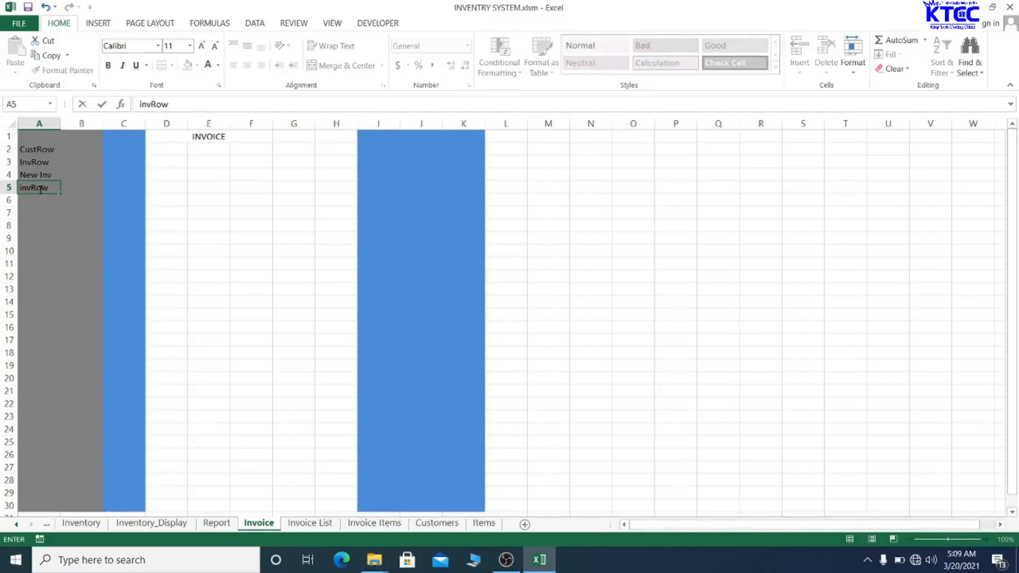
pyautogui.press('BackSpace')
pyautogui.press('BackSpace')
pyautogui.press('BackSpace')
pyautogui.press('Return')
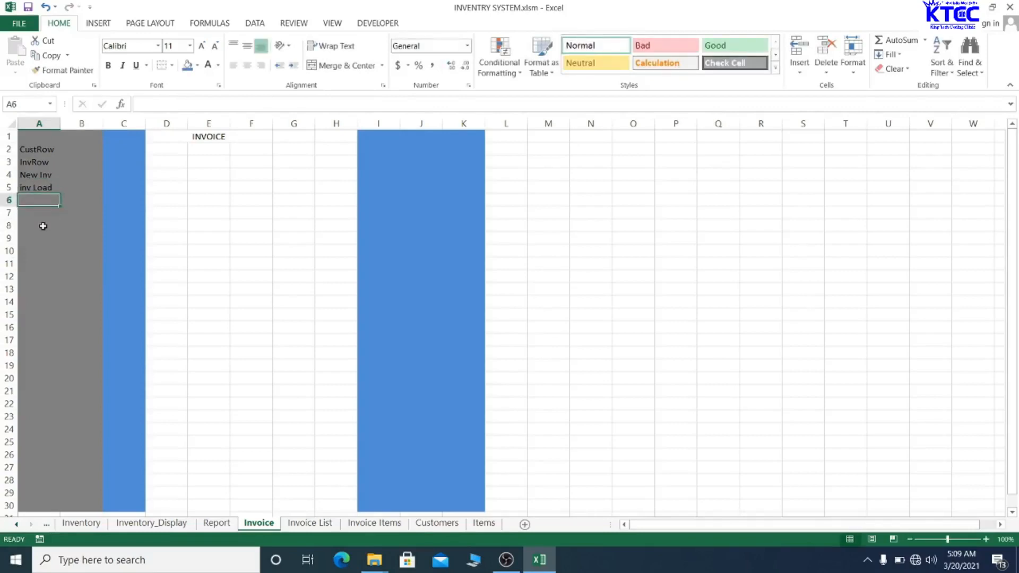
pyautogui.write('Next Inv')
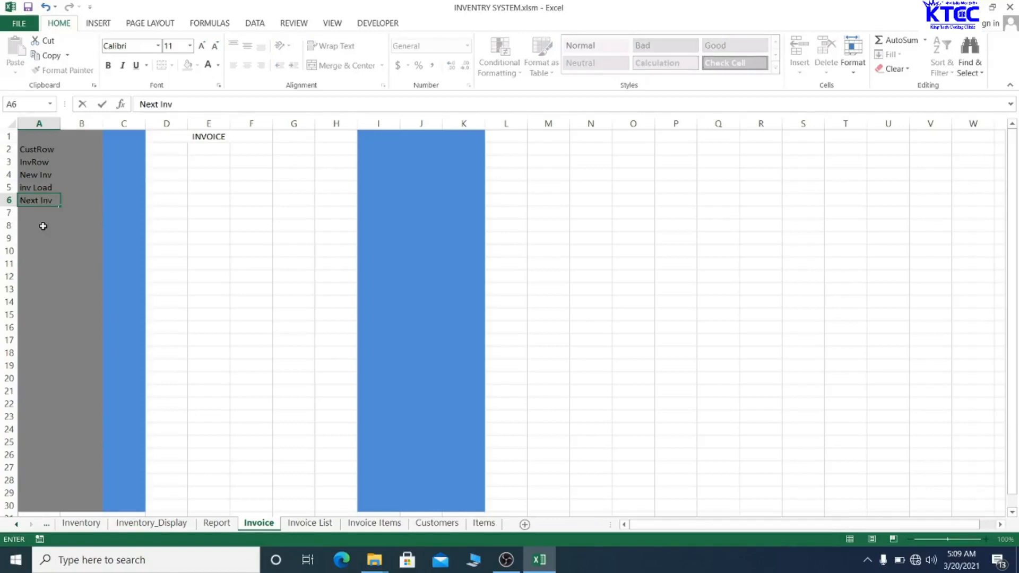
pyautogui.write(' #')
pyautogui.click(43, 226)
pyautogui.click(75, 151)
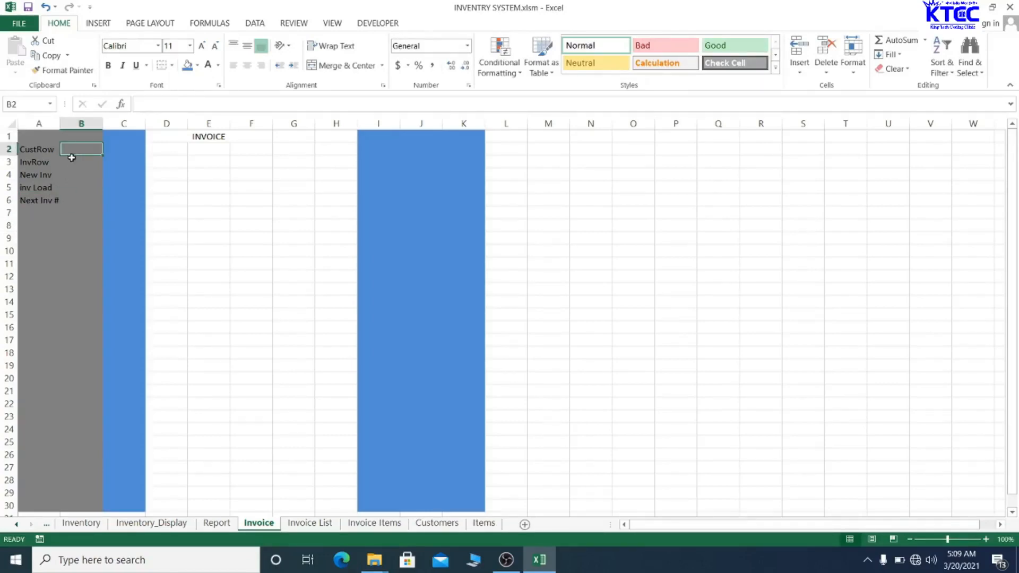
# - Enter TRUE in B4 beside New Inv and FALSE in B5 beside inv Load
pyautogui.click(74, 166)
pyautogui.click(78, 174)
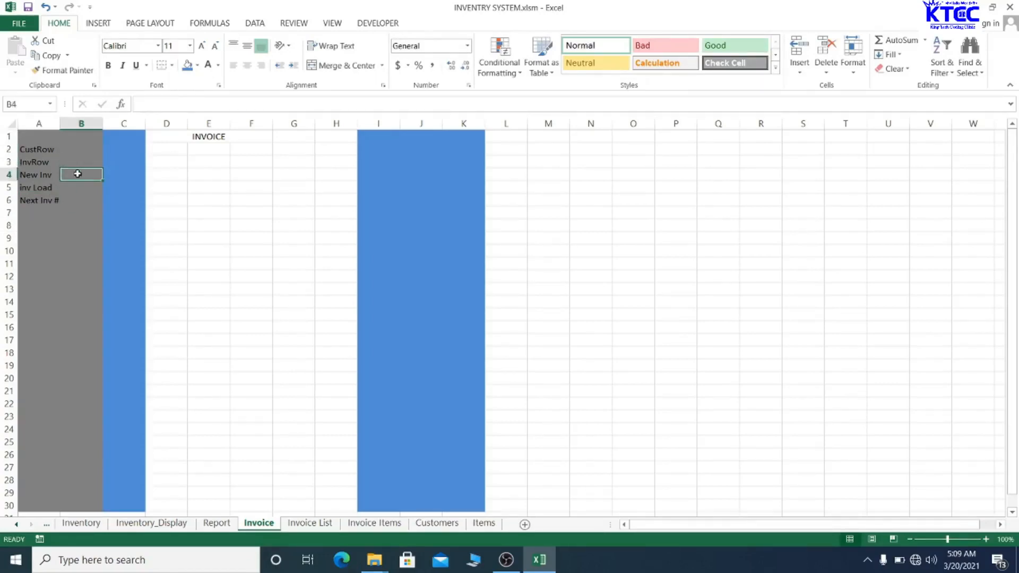
pyautogui.write('True')
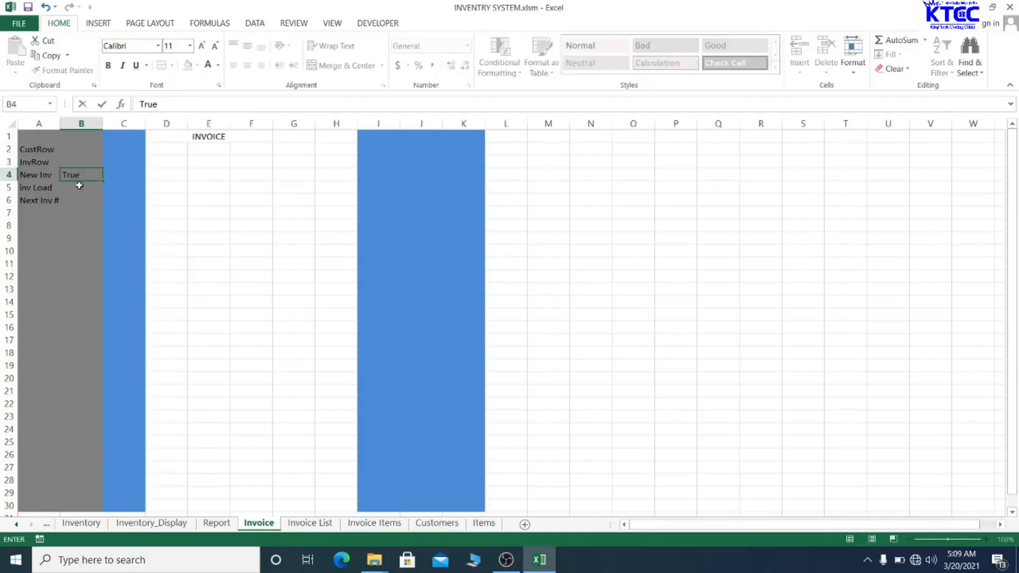
pyautogui.click(78, 186)
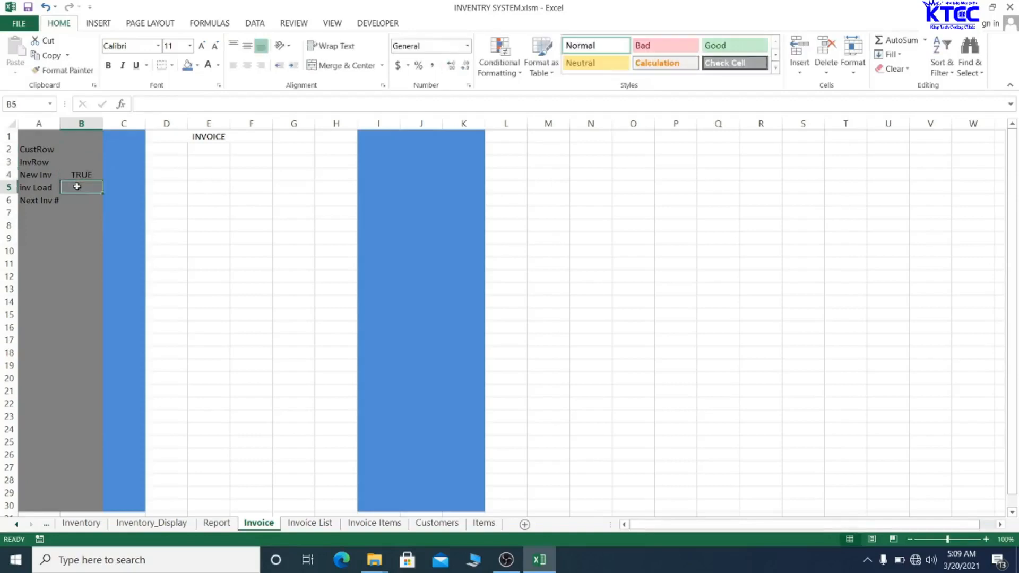
pyautogui.write('Fa')
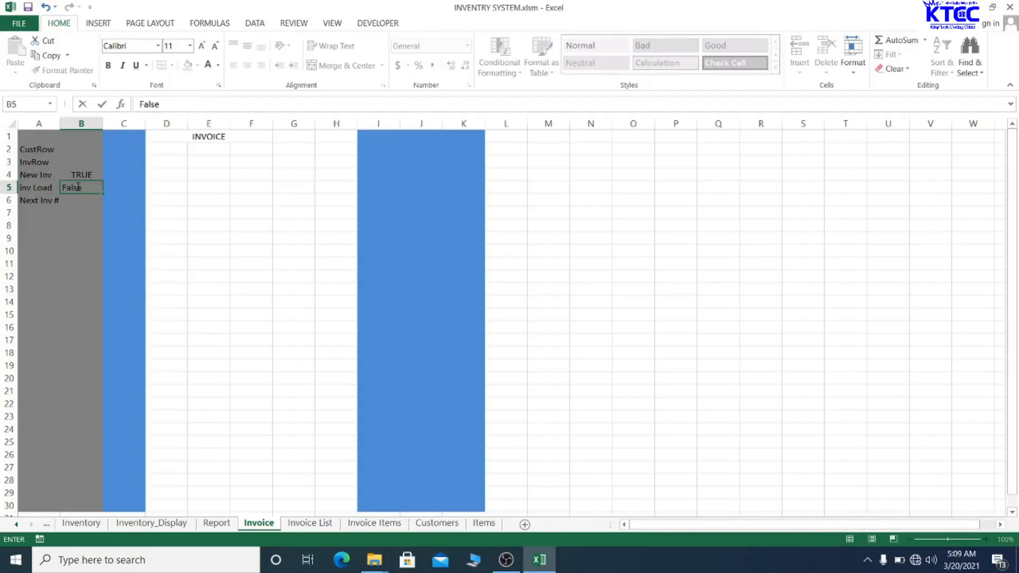
pyautogui.write('lse')
pyautogui.click(152, 203)
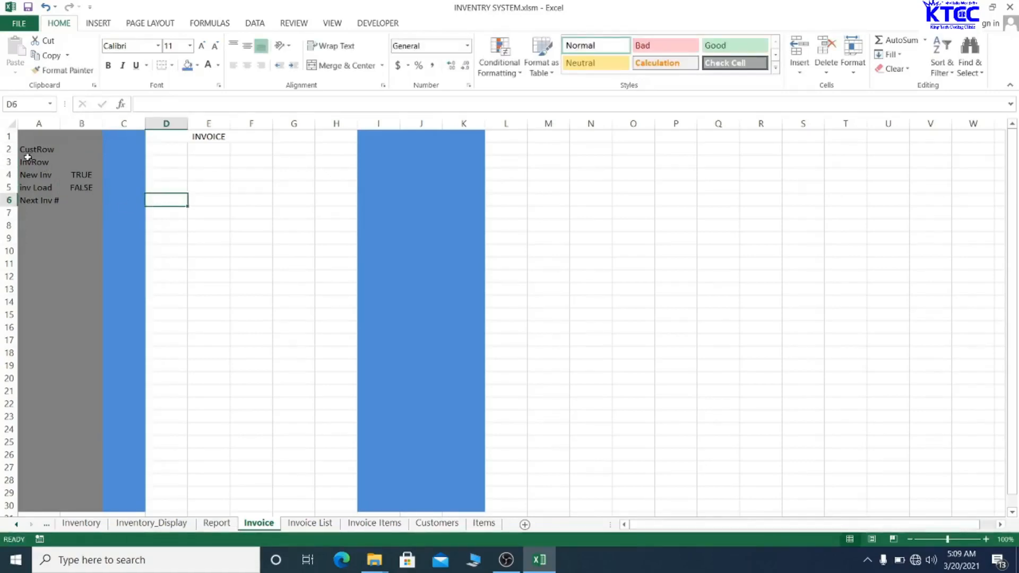
pyautogui.moveTo(26, 150); pyautogui.dragTo(86, 198)
# - Apply All Borders to the helper block A2:B6
pyautogui.click(86, 198)
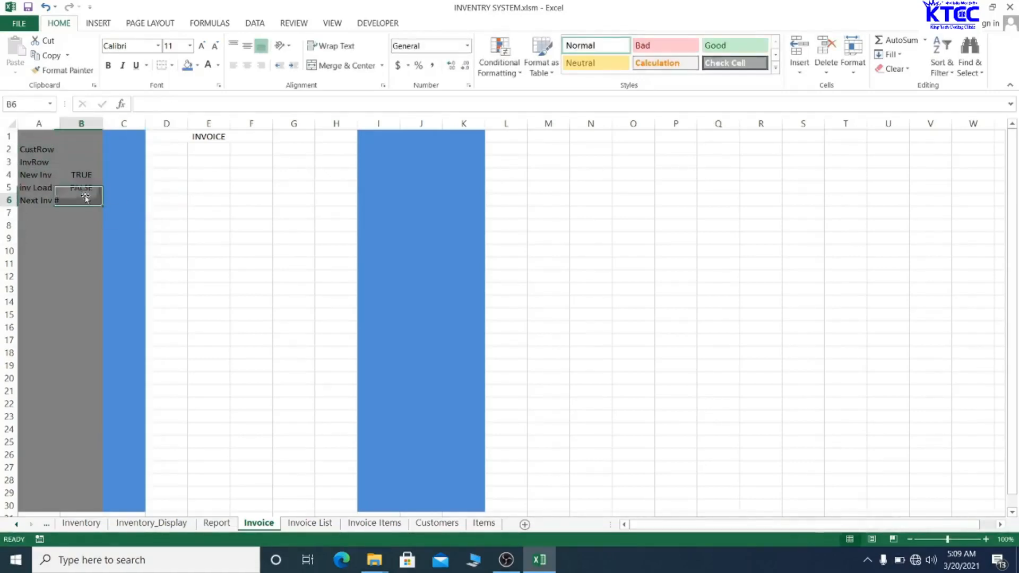
pyautogui.moveTo(34, 151); pyautogui.dragTo(97, 202)
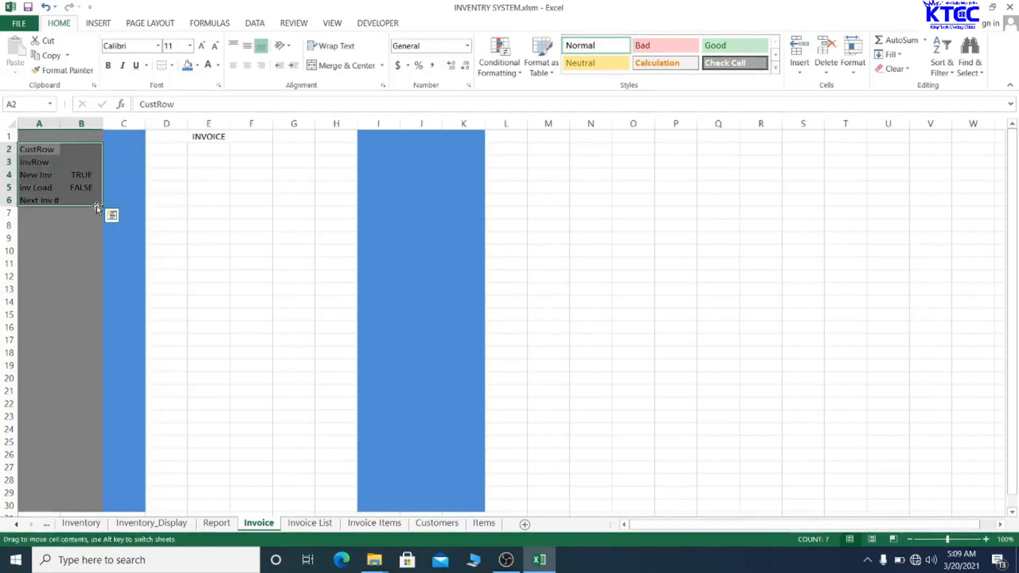
pyautogui.click(172, 64)
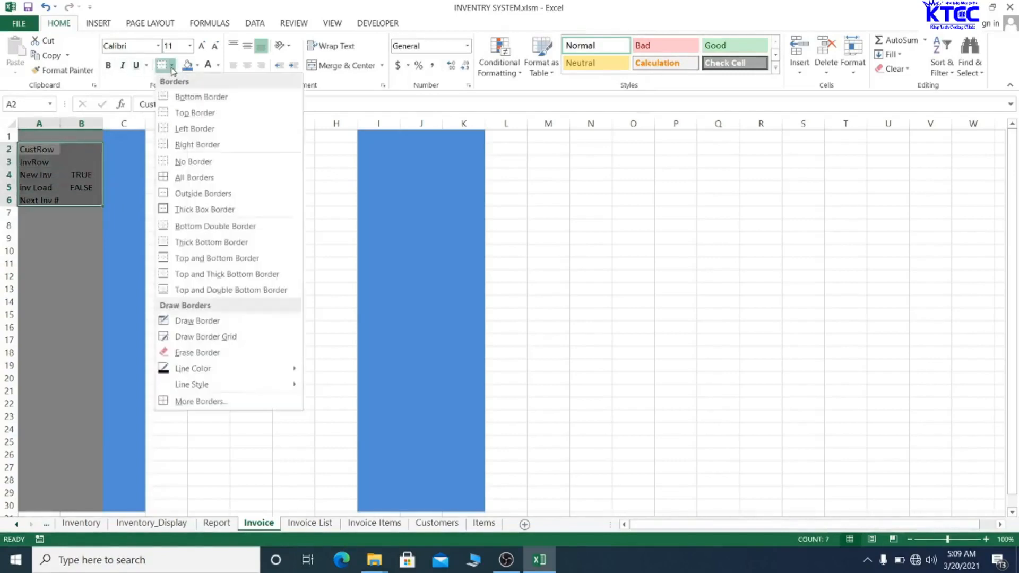
pyautogui.click(183, 177)
pyautogui.click(166, 175)
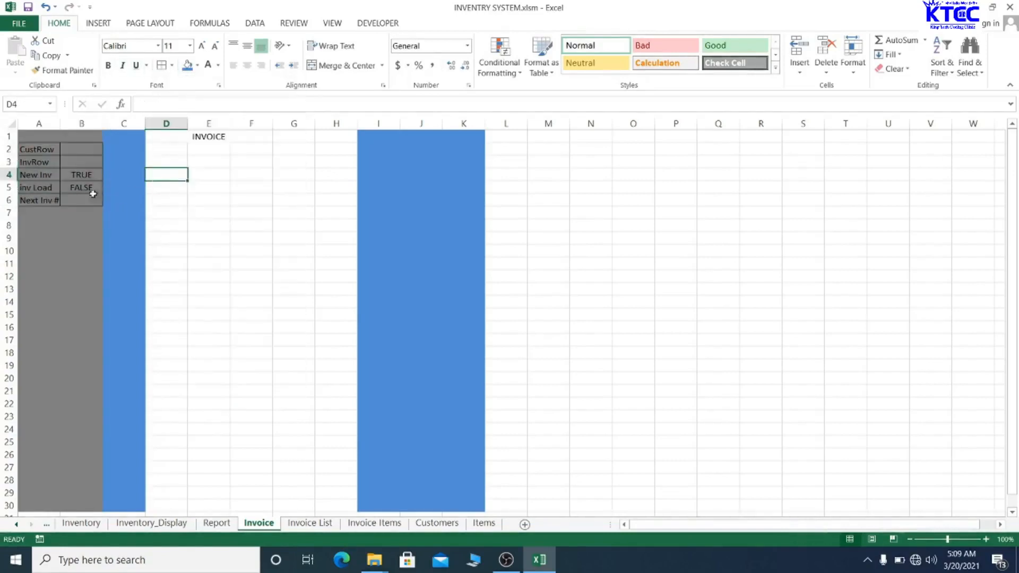
# - Fill A2:B6 dark orange with bold white text
pyautogui.moveTo(40, 150); pyautogui.dragTo(91, 200)
pyautogui.moveTo(34, 153); pyautogui.dragTo(88, 199)
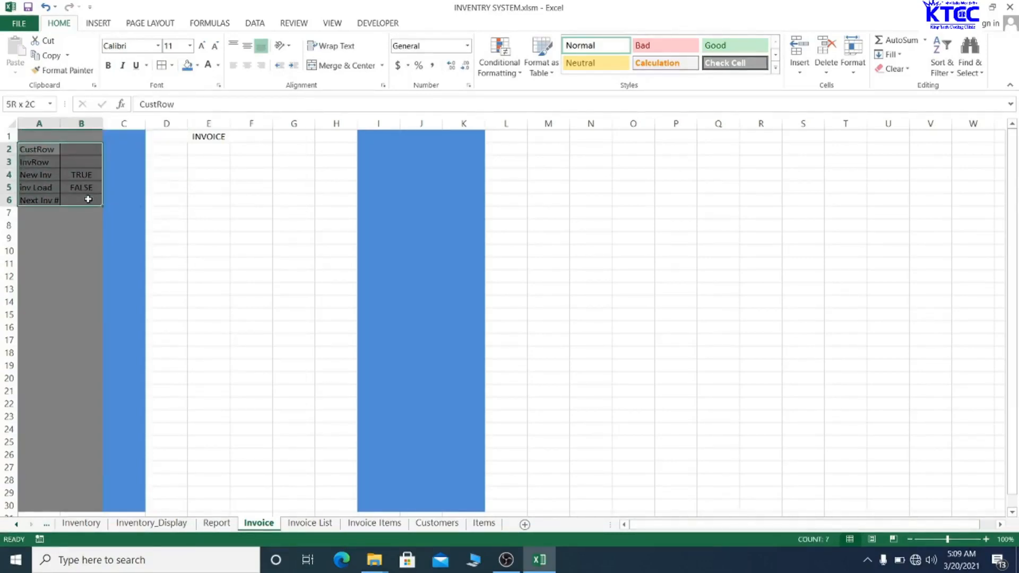
pyautogui.click(199, 66)
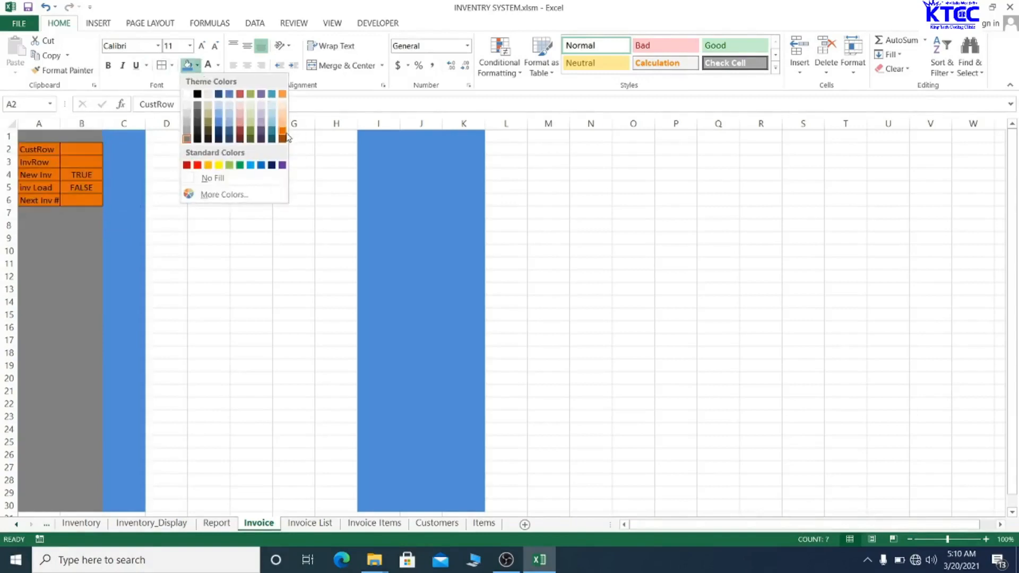
pyautogui.click(284, 137)
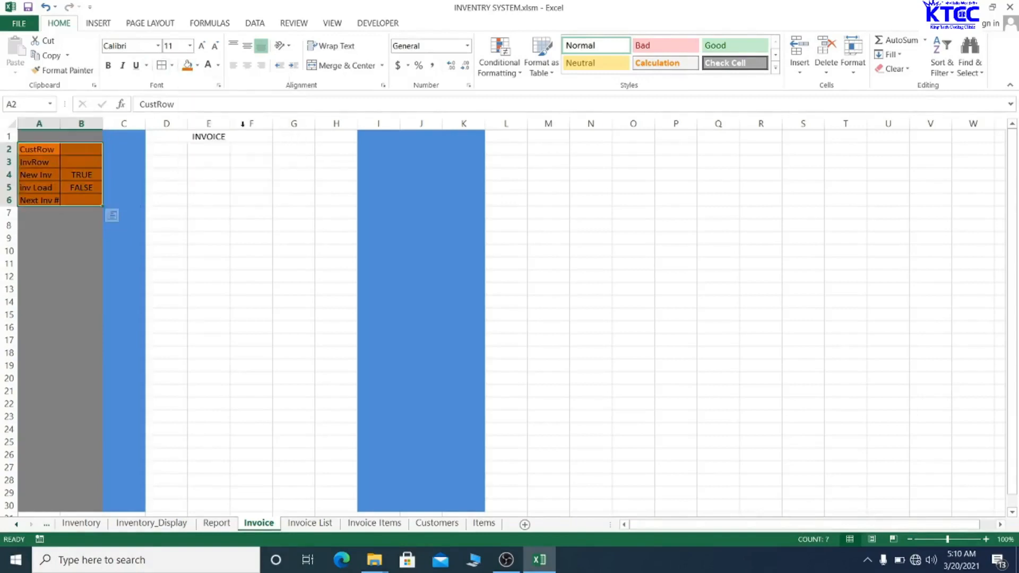
pyautogui.click(208, 68)
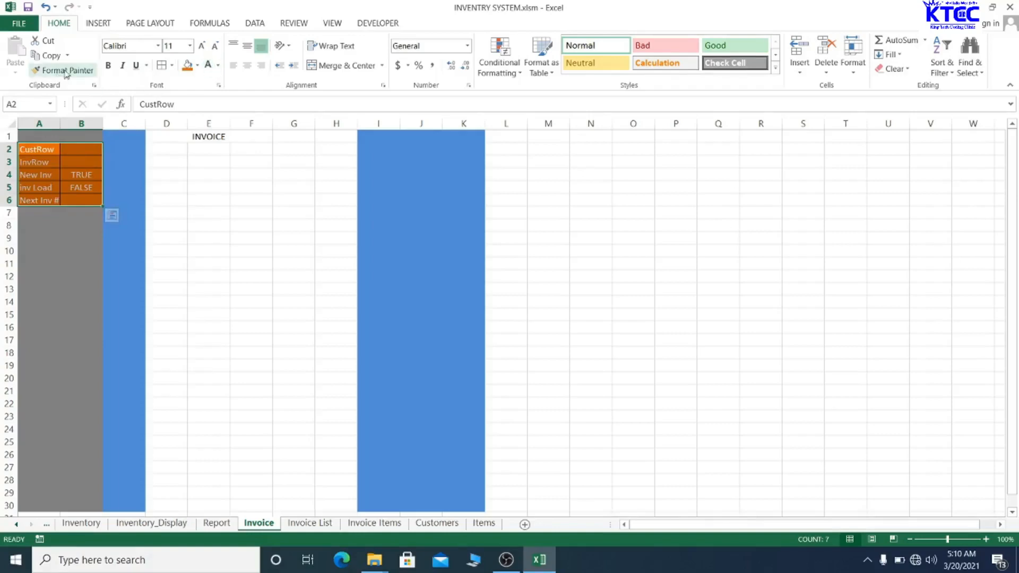
pyautogui.click(108, 65)
# - Set the block's font to 9-pt Times New Roman and save the workbook
pyautogui.click(122, 47)
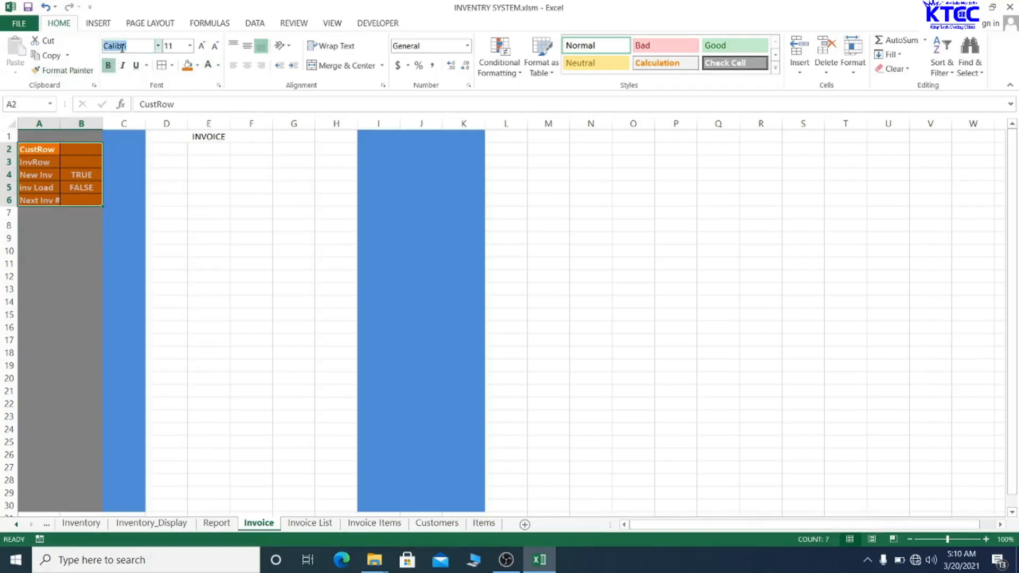
pyautogui.write('Ime')
pyautogui.press('BackSpace')
pyautogui.press('BackSpace')
pyautogui.write('Times')
pyautogui.press('Return')
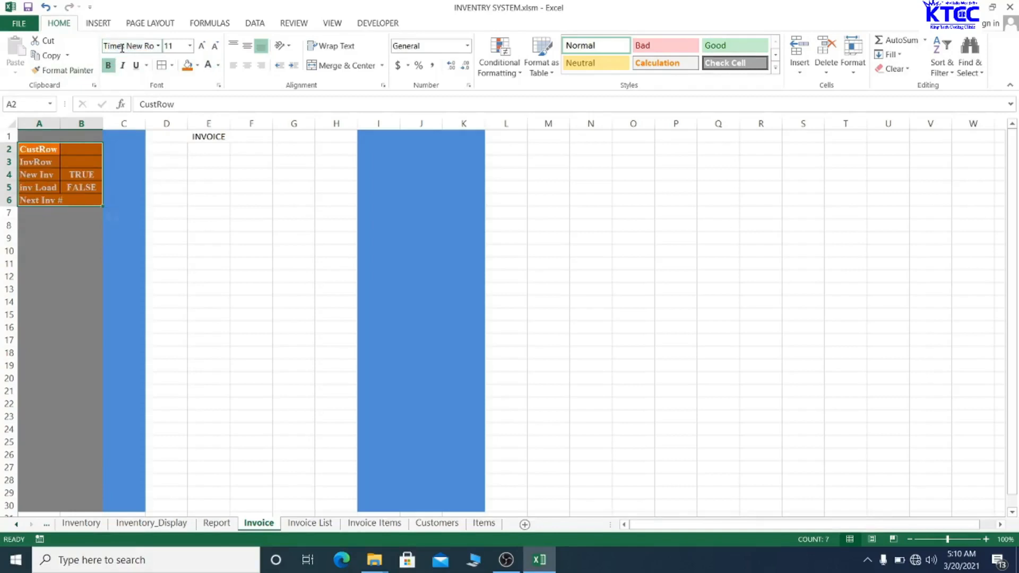
pyautogui.click(214, 46)
pyautogui.click(215, 46)
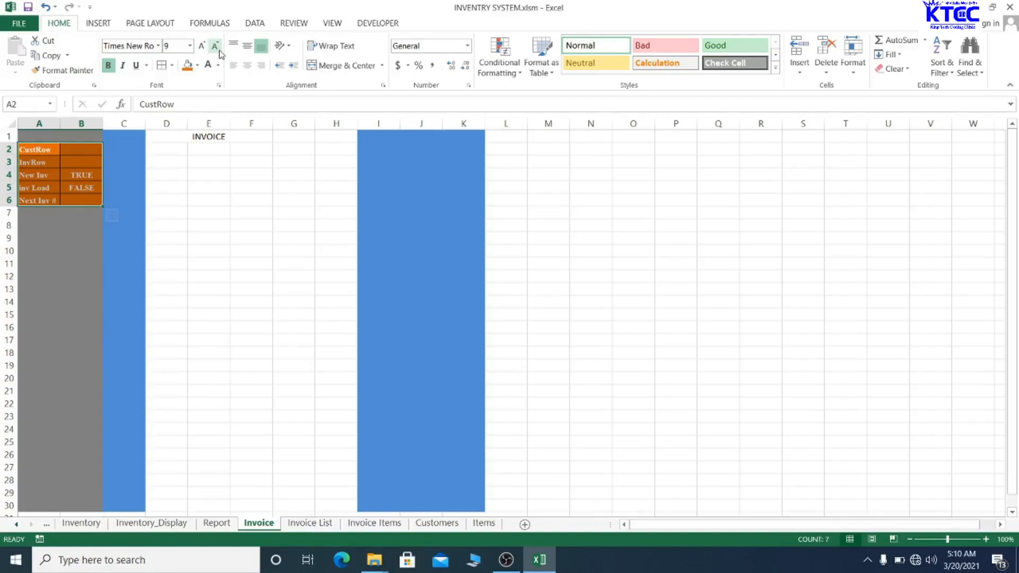
pyautogui.click(216, 213)
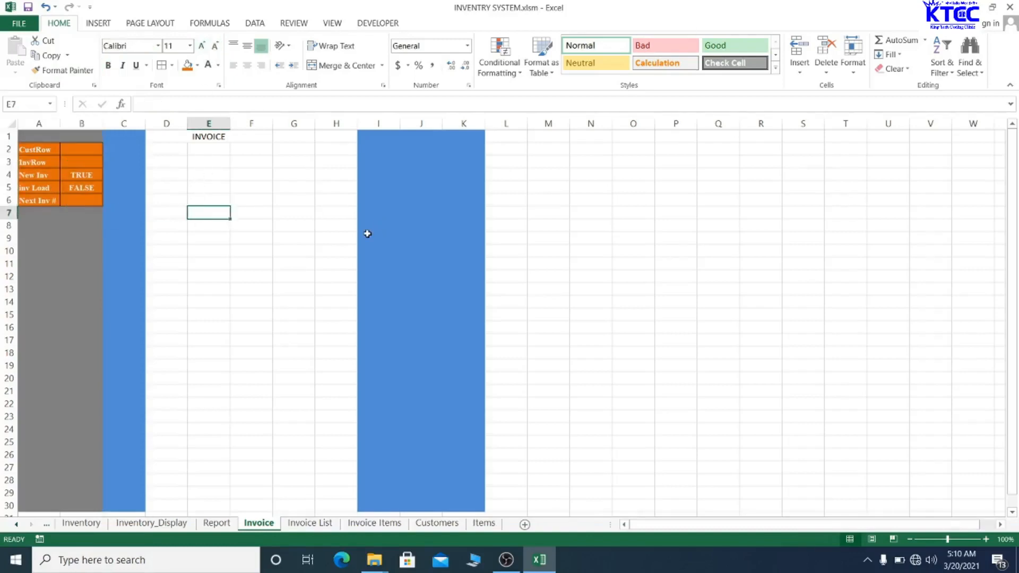
pyautogui.hotkey('ctrl', 's')
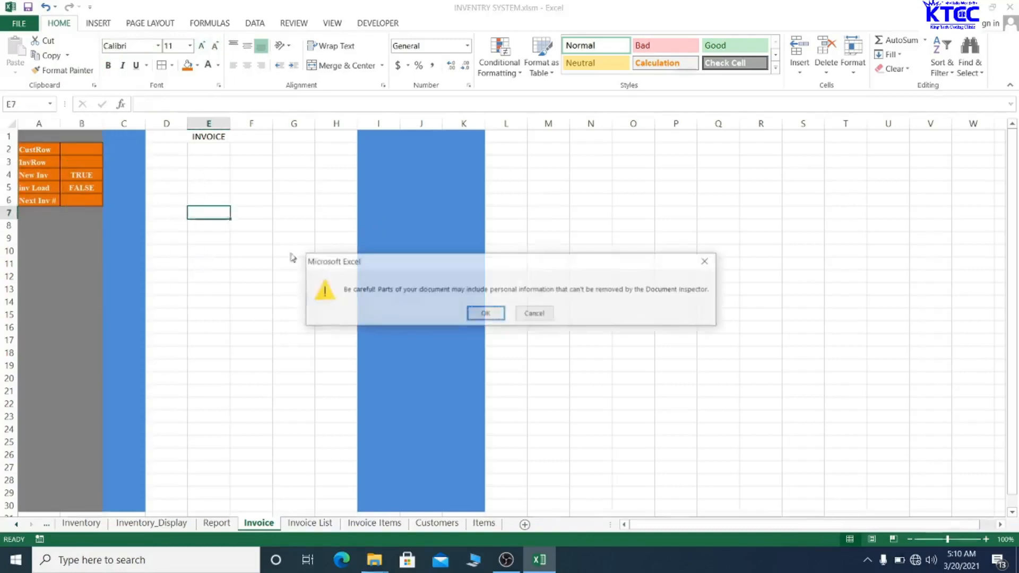
# - Acknowledge the personal-information warning so the save completes
pyautogui.click(480, 316)
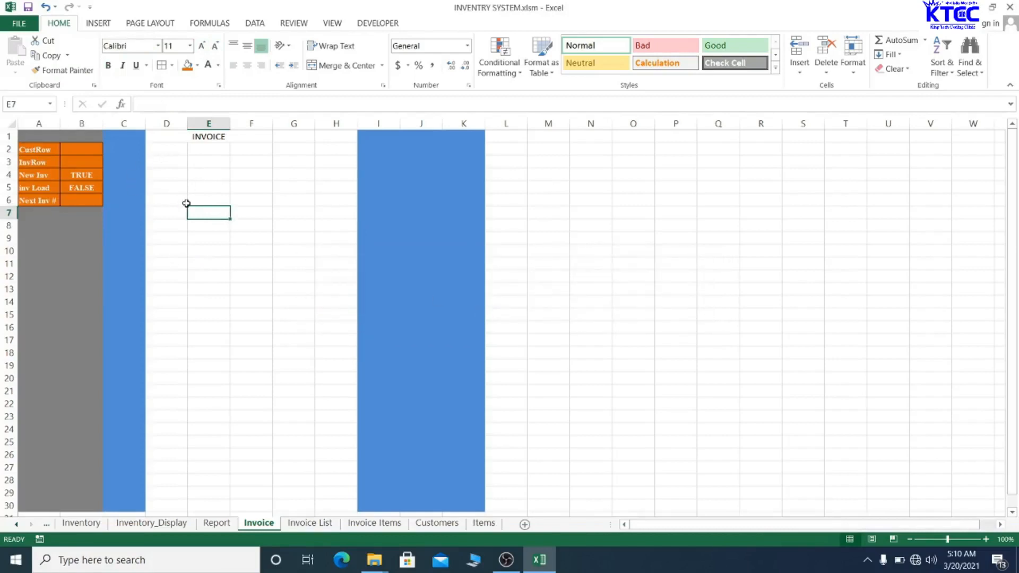
# - Type Customer in D3, Address in D4 and Phone # in D5
pyautogui.doubleClick(162, 163)
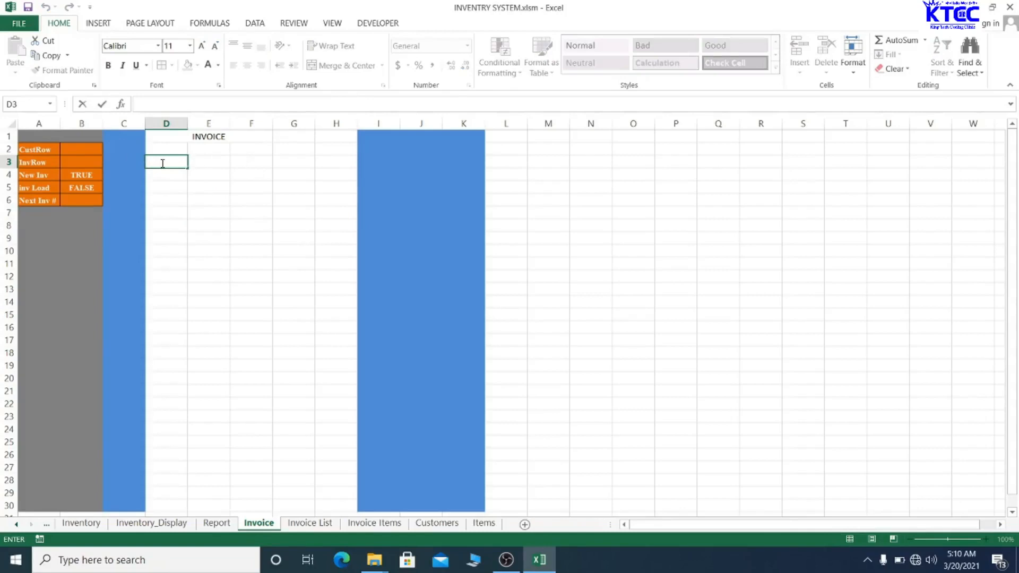
pyautogui.write('Customer')
pyautogui.click(164, 175)
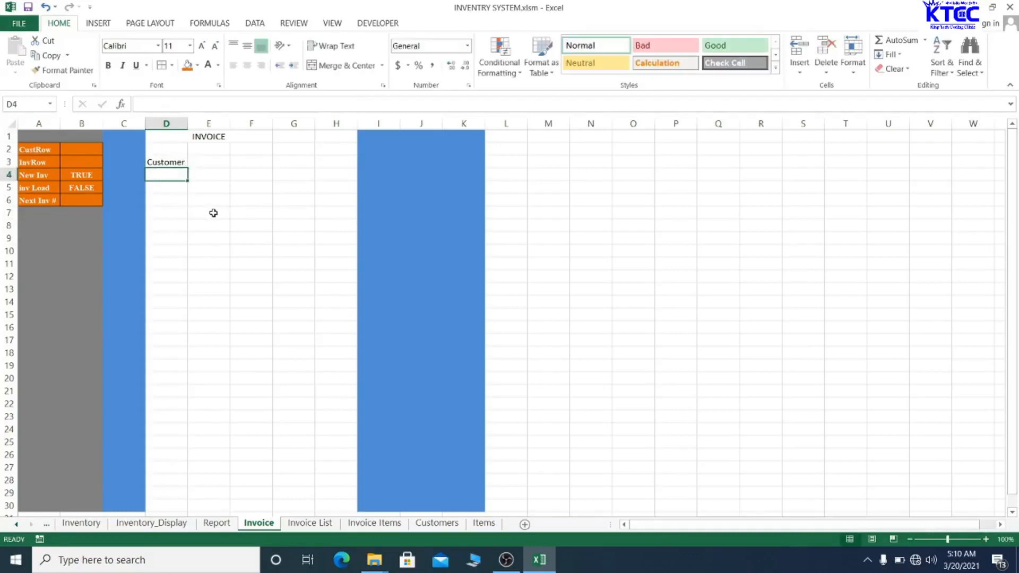
pyautogui.write('Addre')
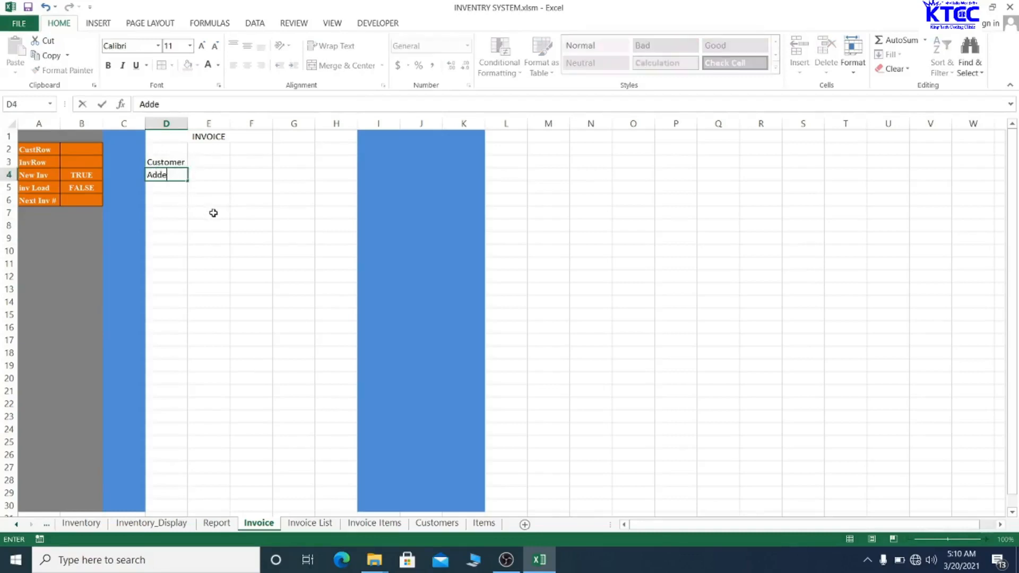
pyautogui.press('BackSpace')
pyautogui.write('ress')
pyautogui.click(164, 188)
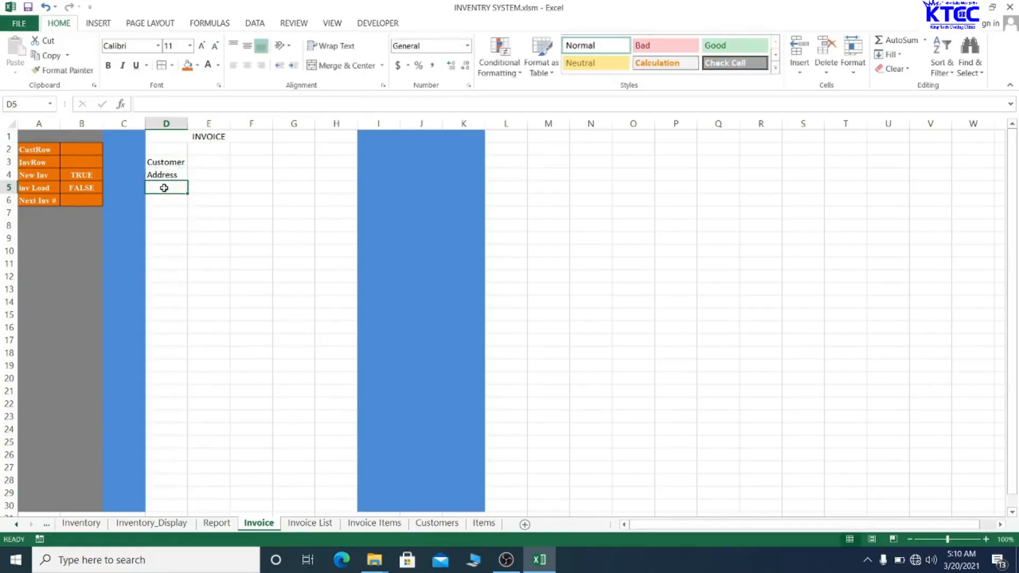
pyautogui.write('Phone')
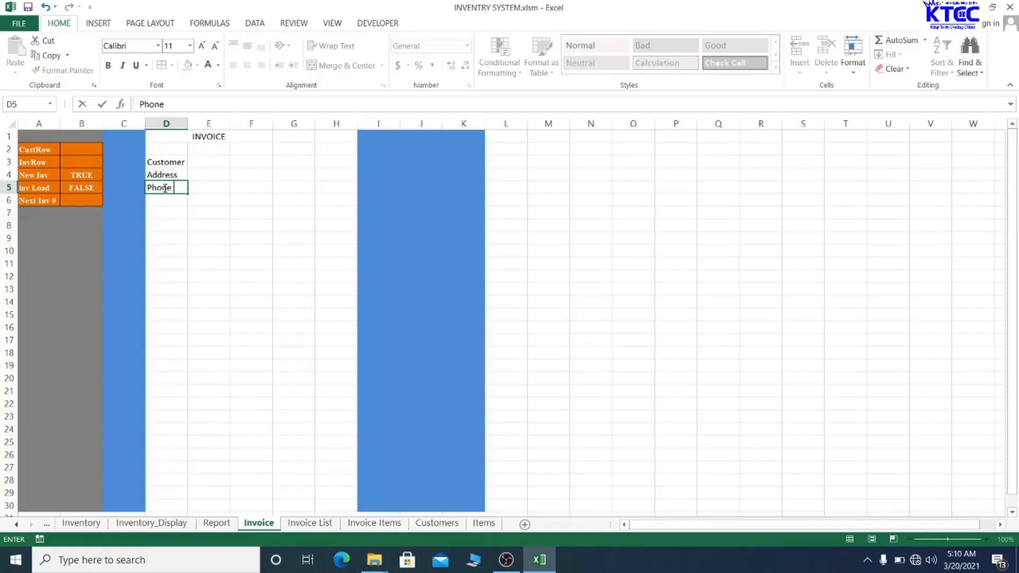
pyautogui.write(' 3')
pyautogui.press('BackSpace')
# - Finish the Phone # label and drag column E wider
pyautogui.write('#')
pyautogui.moveTo(234, 298); pyautogui.dragTo(236, 318)
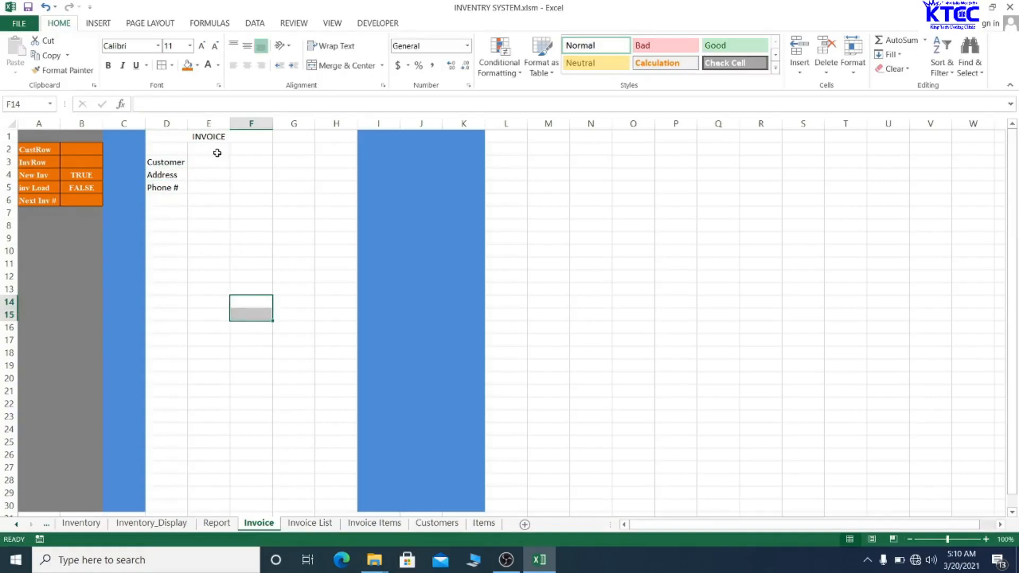
pyautogui.moveTo(231, 124); pyautogui.dragTo(320, 125)
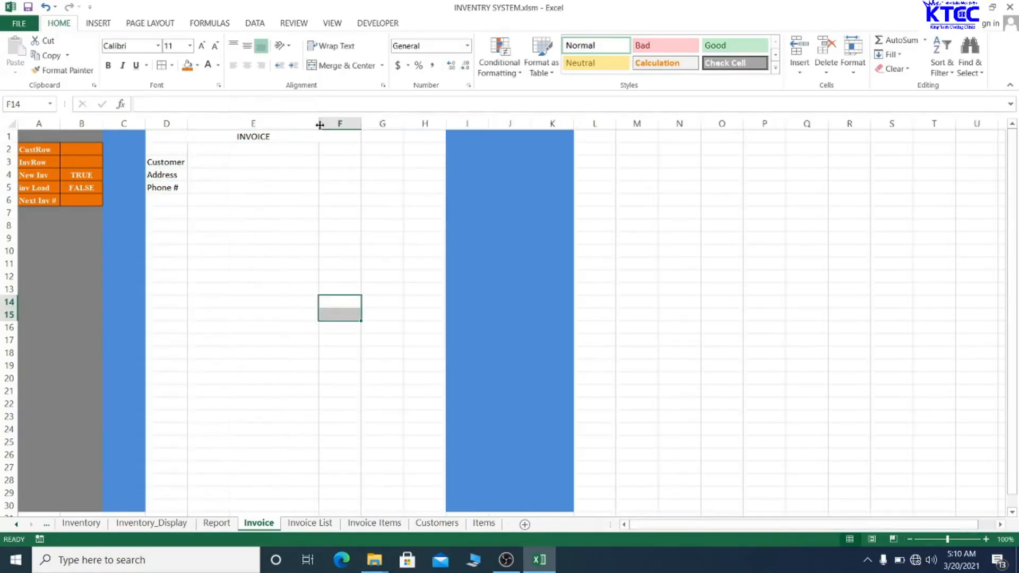
# - Check entries E3 to E5, widen column E a little more, and label G1 'Inv. #'
pyautogui.doubleClick(244, 163)
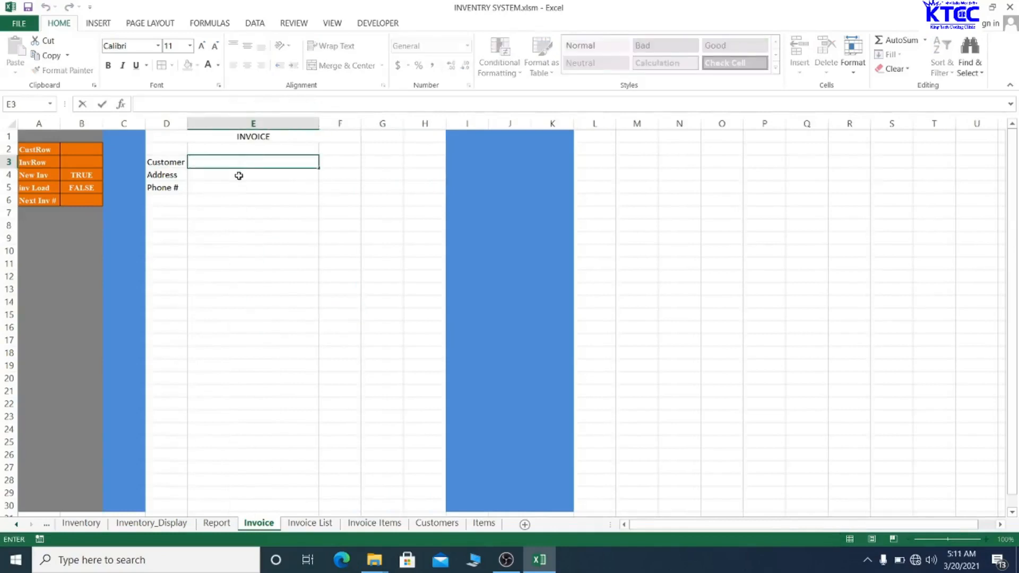
pyautogui.click(241, 174)
pyautogui.click(231, 188)
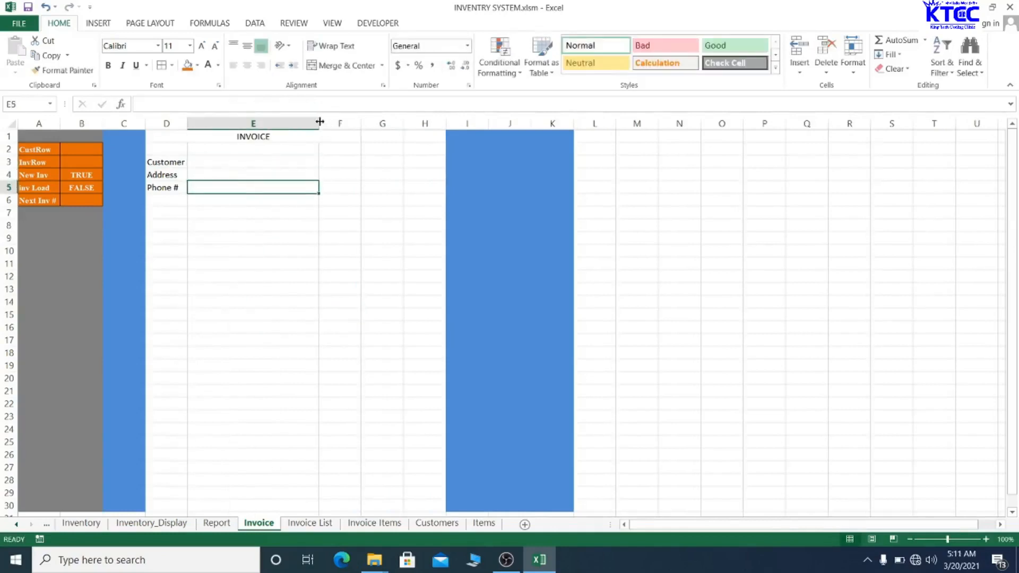
pyautogui.moveTo(319, 123); pyautogui.dragTo(337, 120)
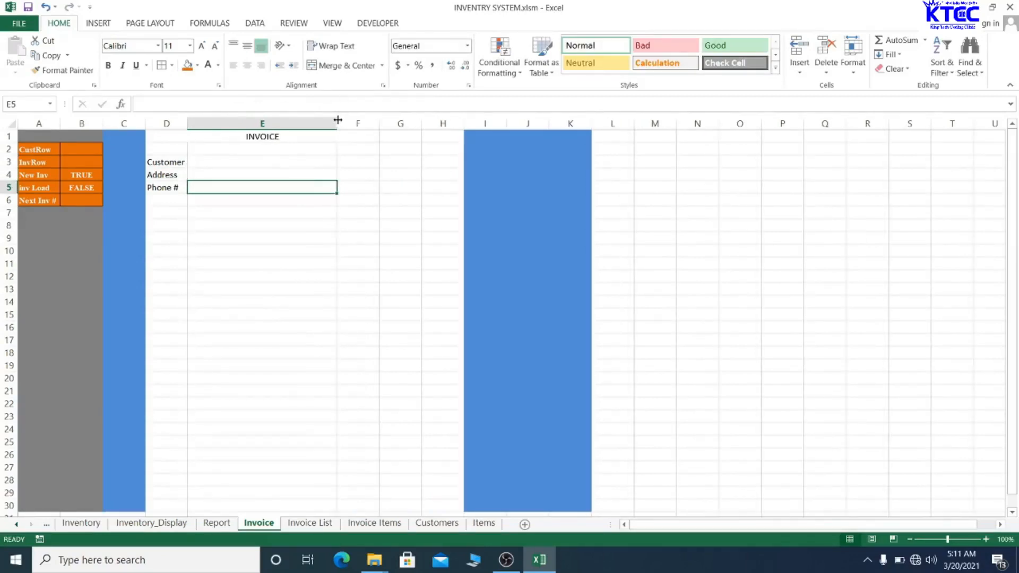
pyautogui.click(401, 139)
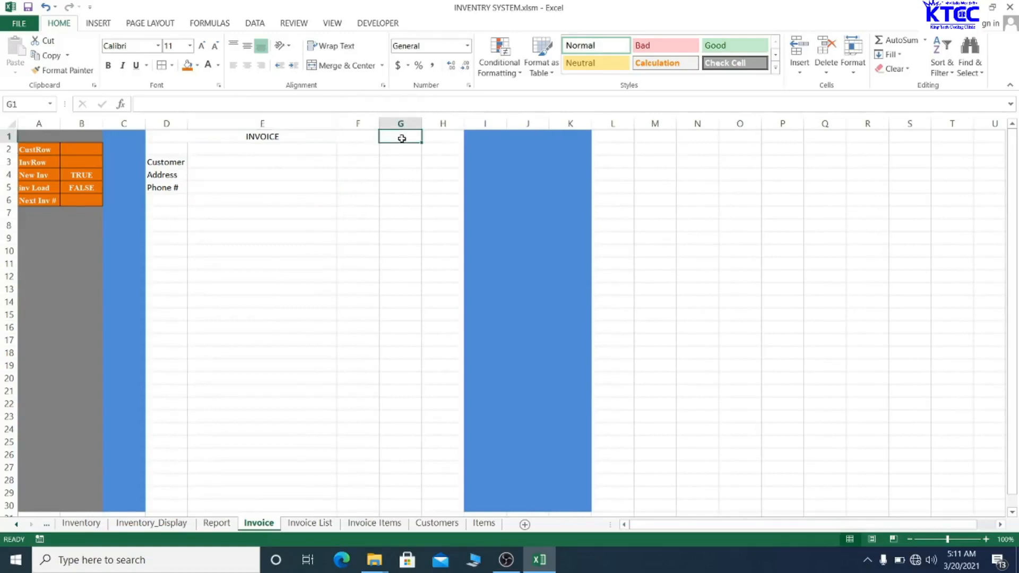
pyautogui.write('Inv')
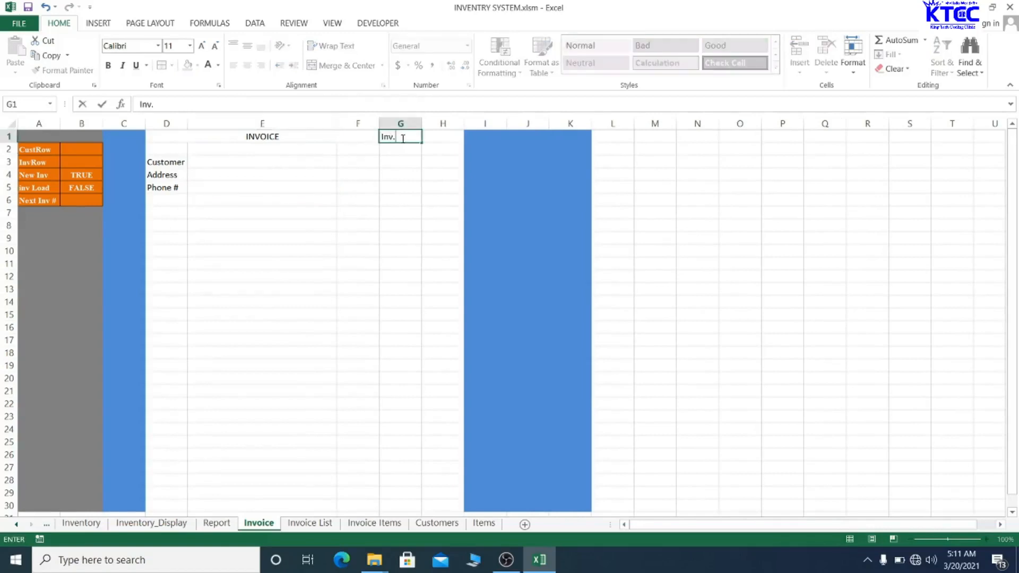
pyautogui.write('. #')
# - Add the Inv. Date and Inv. Time labels in G2 and G3
pyautogui.click(410, 149)
pyautogui.write('I')
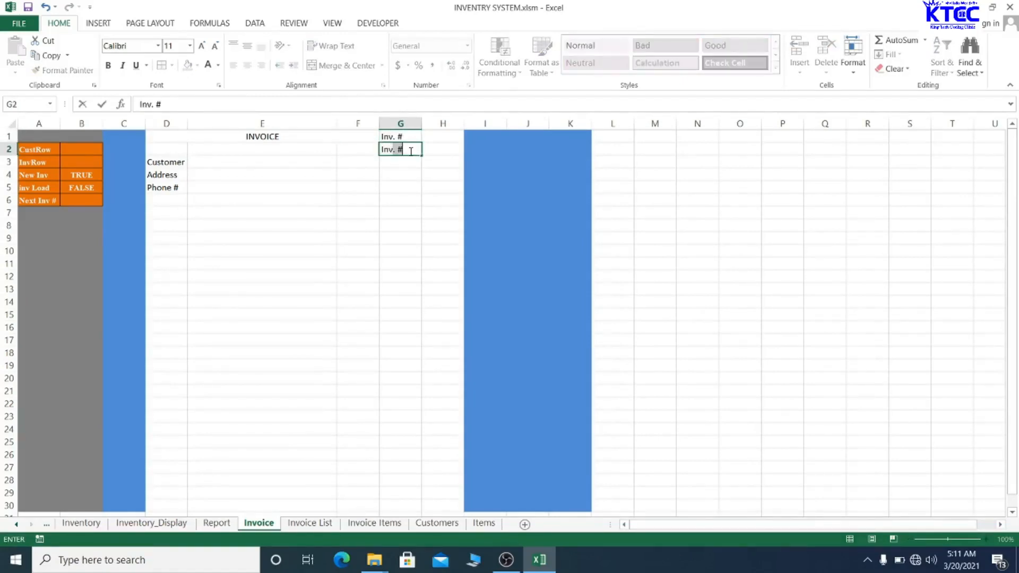
pyautogui.write('nv. Date')
pyautogui.press('Return')
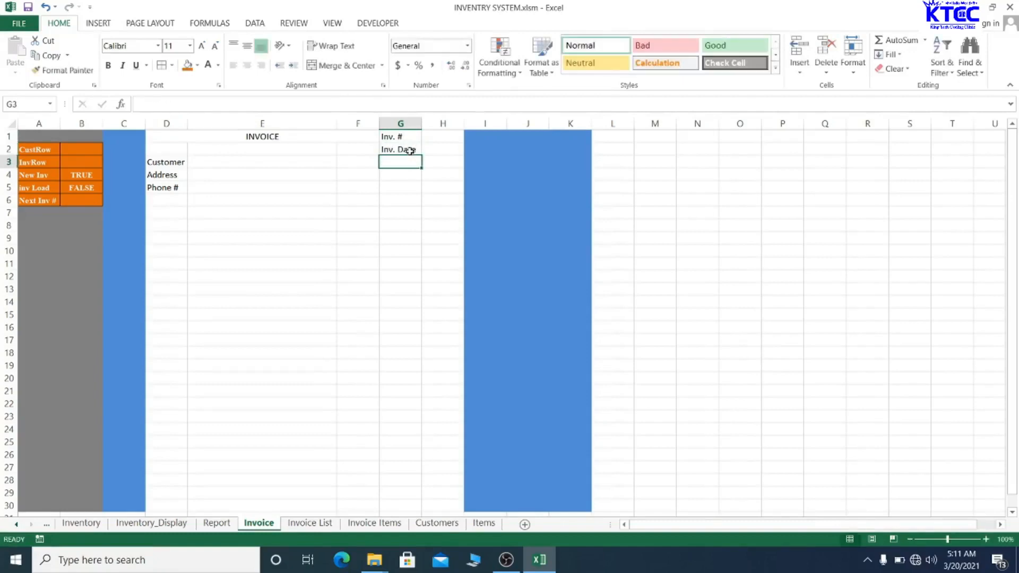
pyautogui.write('Inv. ')
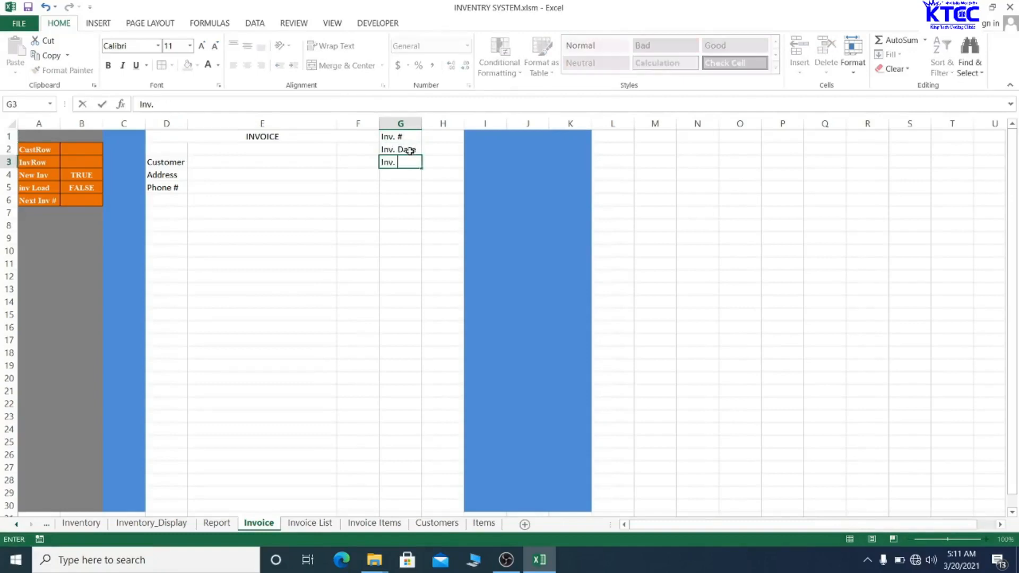
pyautogui.write('Time')
pyautogui.click(432, 249)
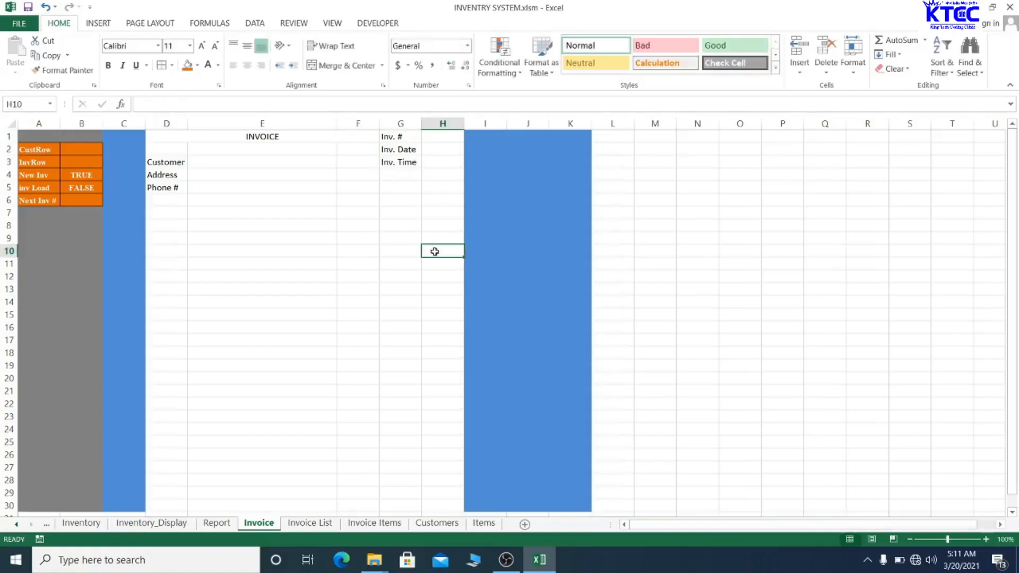
# - Enter 1 as the invoice number in H1
pyautogui.click(446, 136)
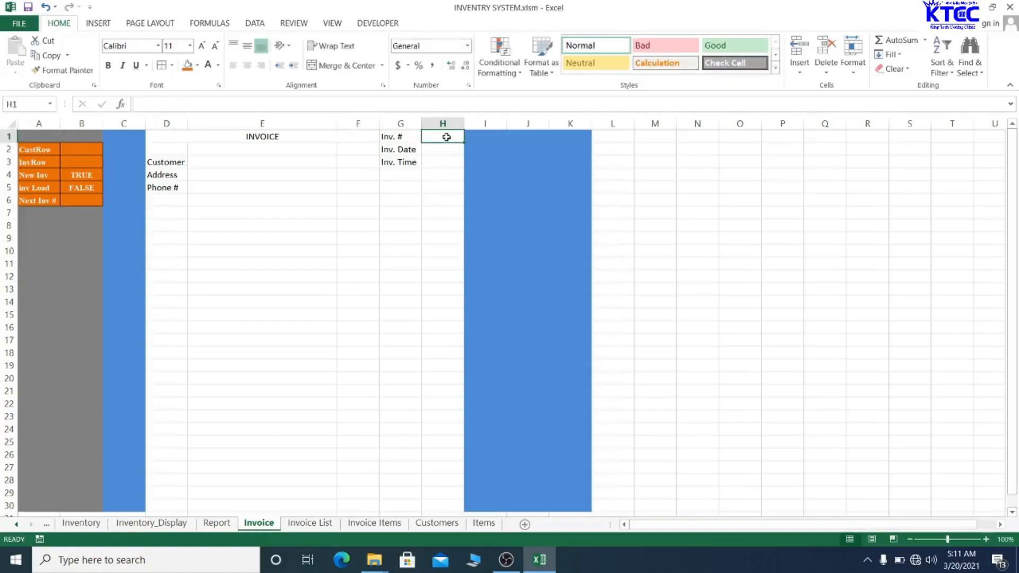
pyautogui.write('1')
pyautogui.press('Return')
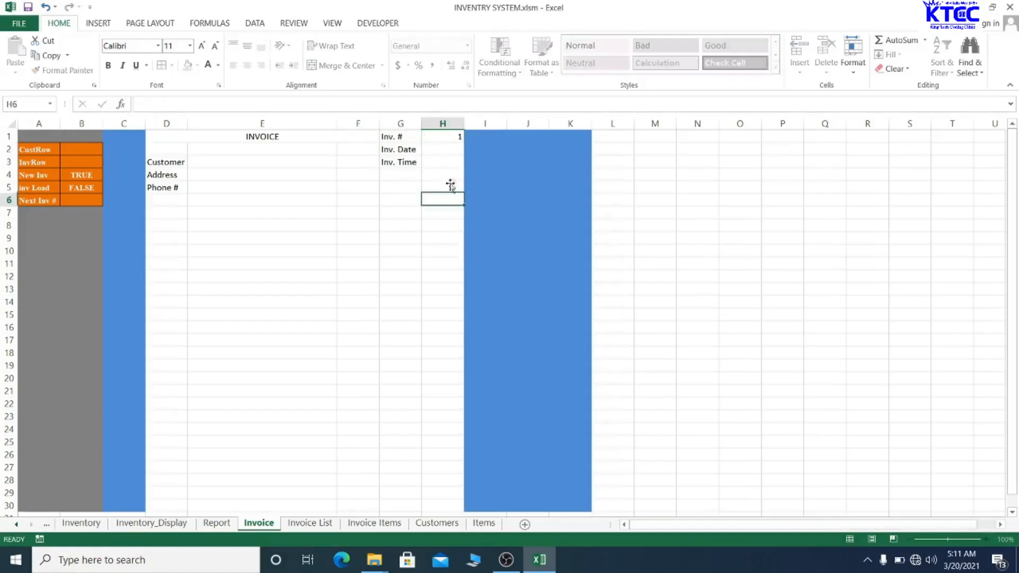
pyautogui.click(450, 140)
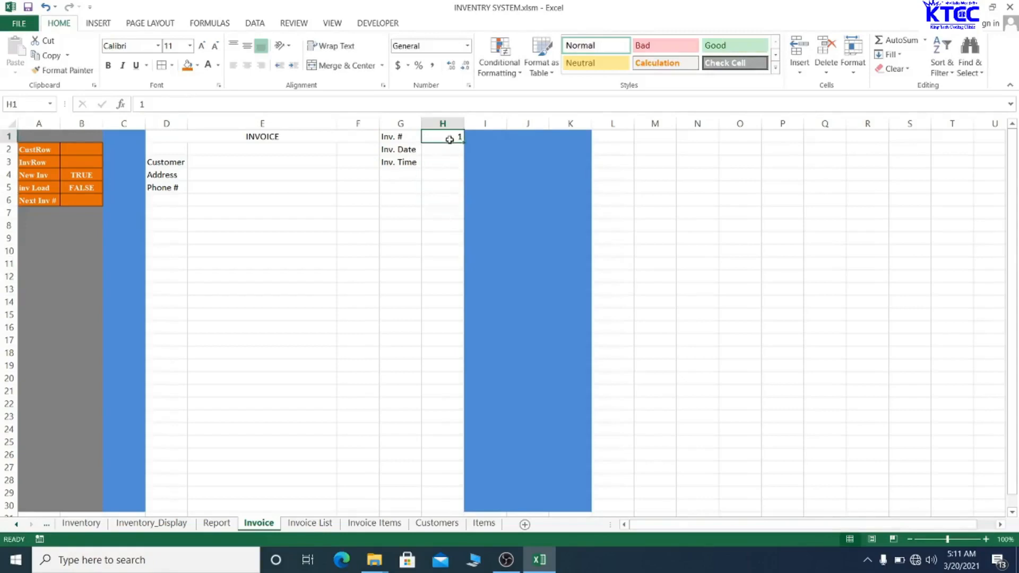
# - Link Invoice Items cell I3 to the invoice number with =Invoice!H1
pyautogui.click(381, 523)
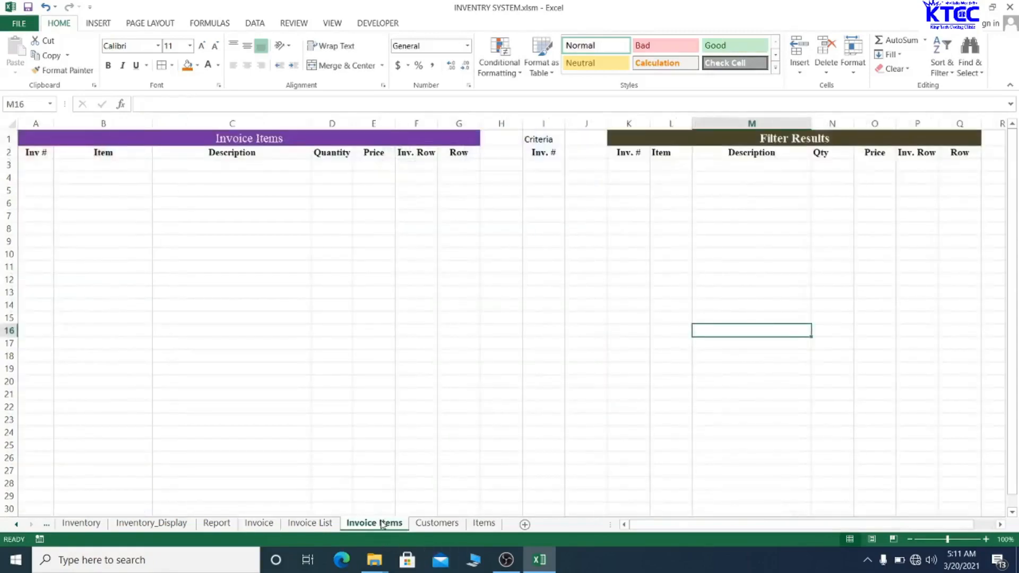
pyautogui.click(537, 167)
pyautogui.write('=')
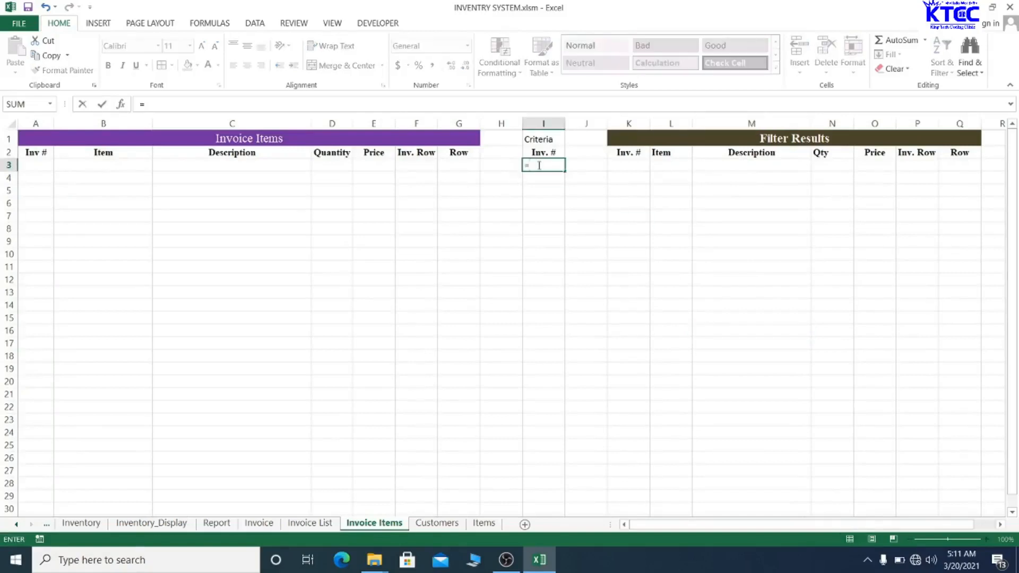
pyautogui.click(259, 523)
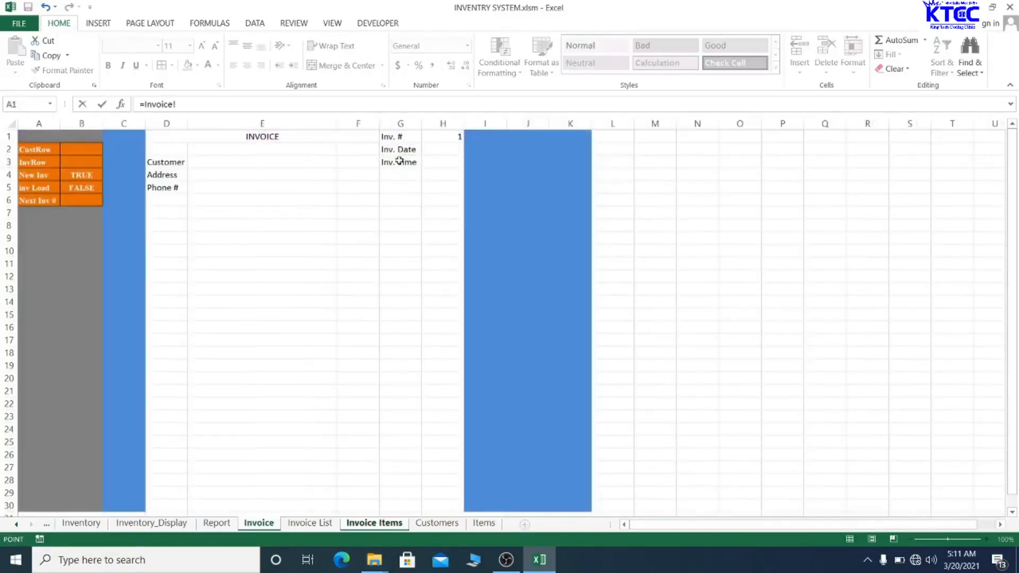
pyautogui.click(443, 138)
pyautogui.press('Return')
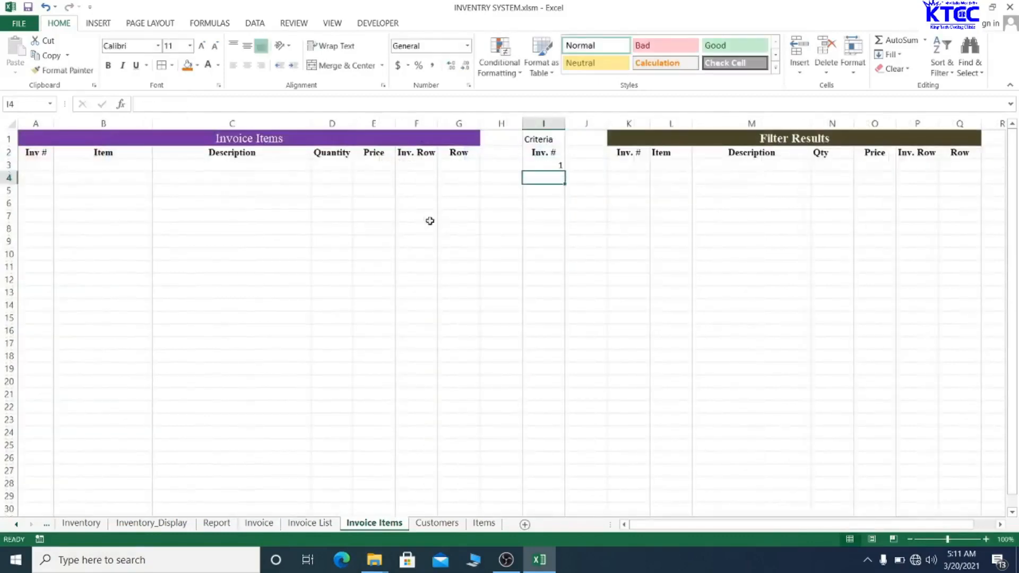
pyautogui.click(554, 165)
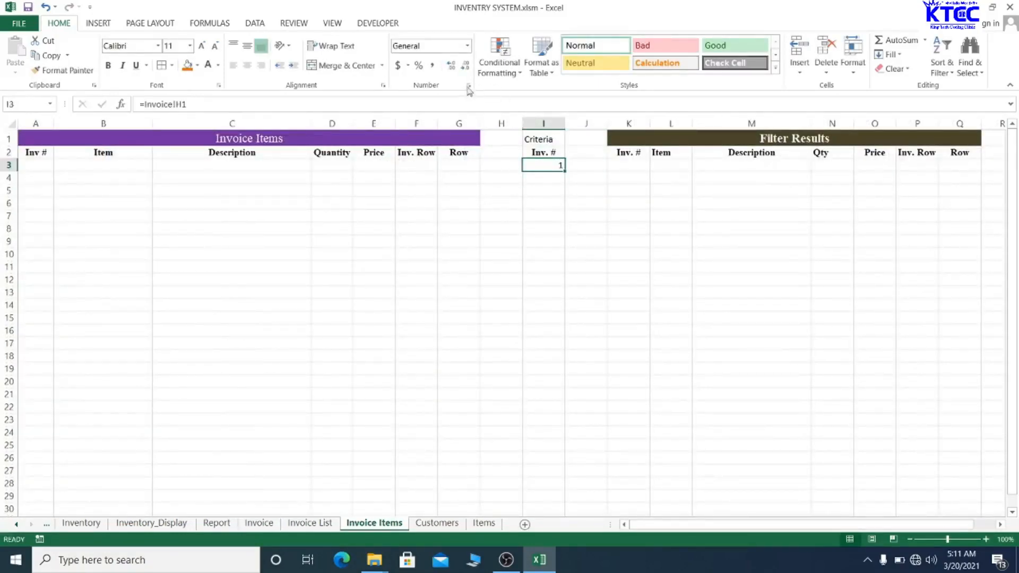
pyautogui.click(543, 241)
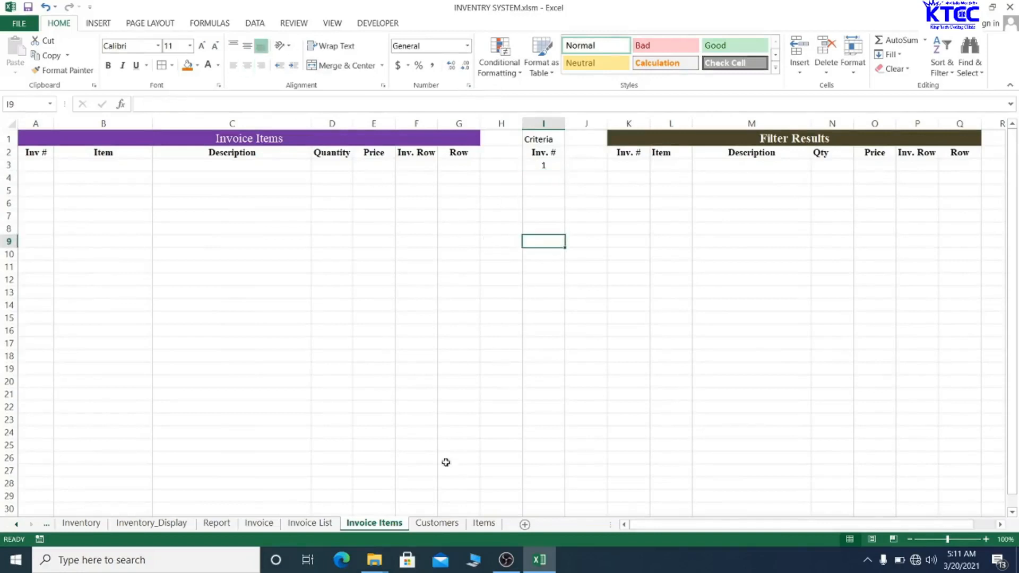
# - Centre the invoice number 1 in cell H1 of the Invoice sheet
pyautogui.click(258, 523)
pyautogui.click(446, 202)
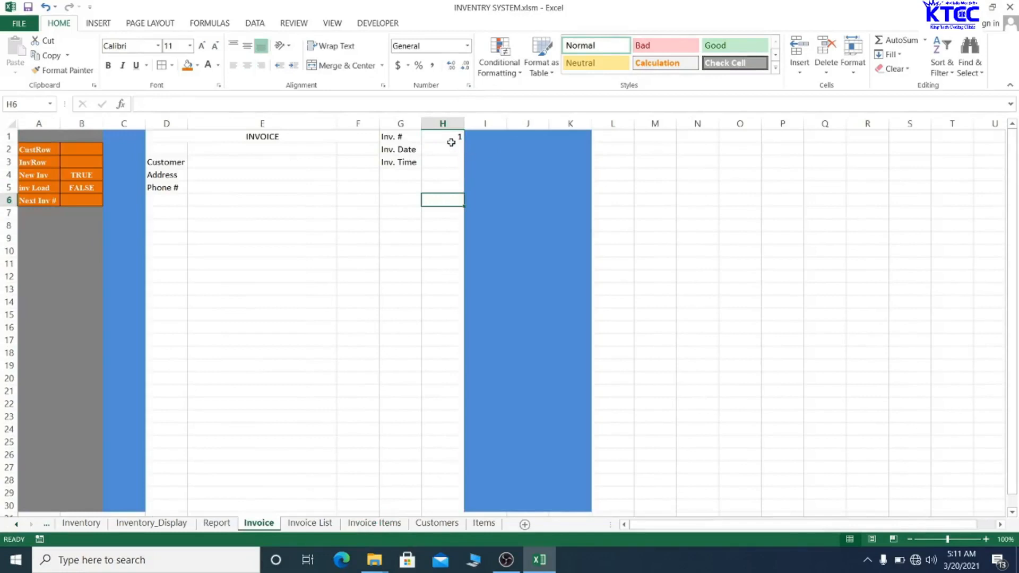
pyautogui.click(450, 138)
pyautogui.click(248, 64)
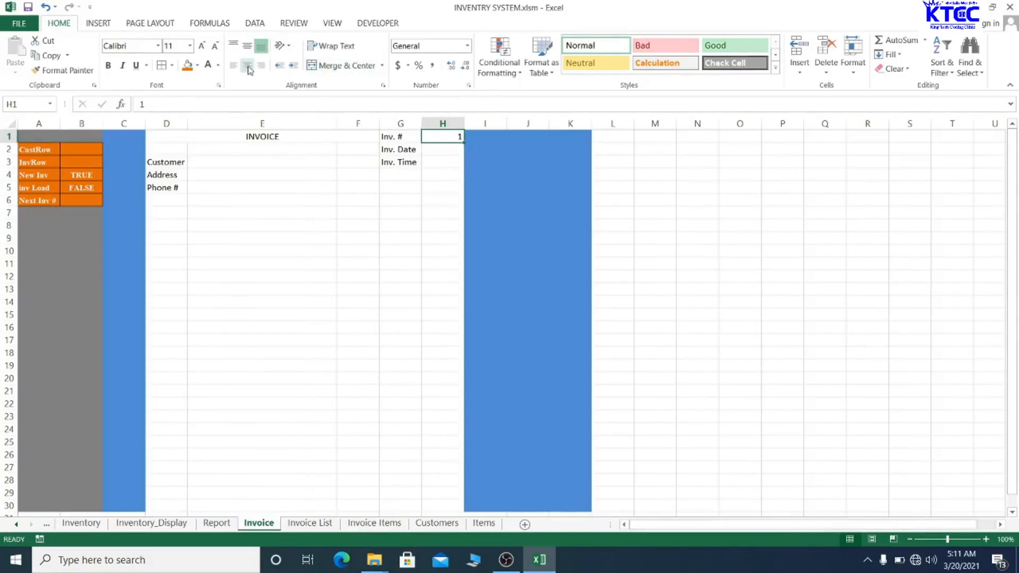
pyautogui.click(400, 213)
# - Enter 20-3-2021 in H2 and format it as Short Date
pyautogui.click(439, 151)
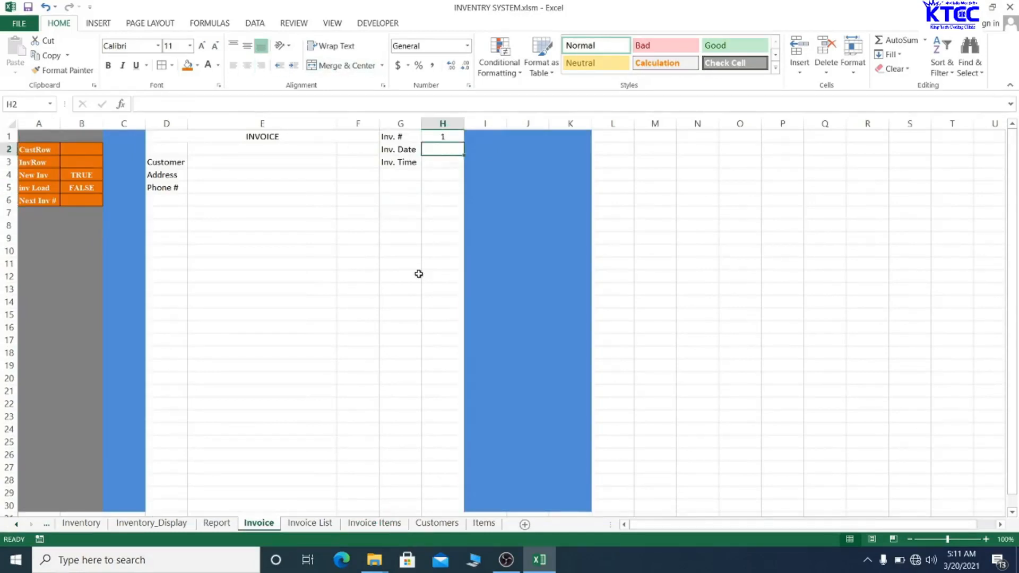
pyautogui.write('2')
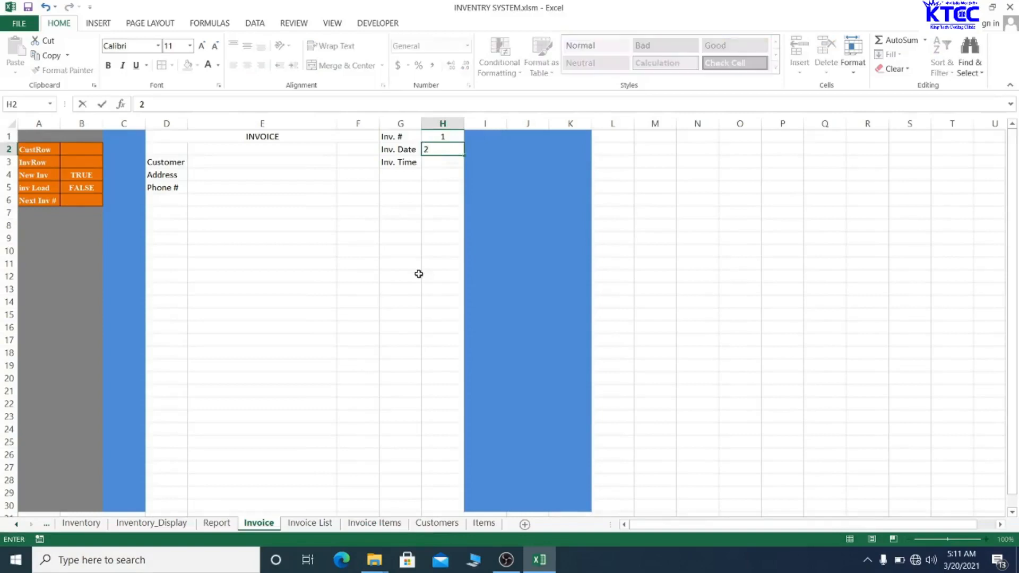
pyautogui.press('BackSpace')
pyautogui.write('20')
pyautogui.press('BackSpace')
pyautogui.press('BackSpace')
pyautogui.press('BackSpace')
pyautogui.write('20-3-2021')
pyautogui.click(419, 274)
pyautogui.click(440, 149)
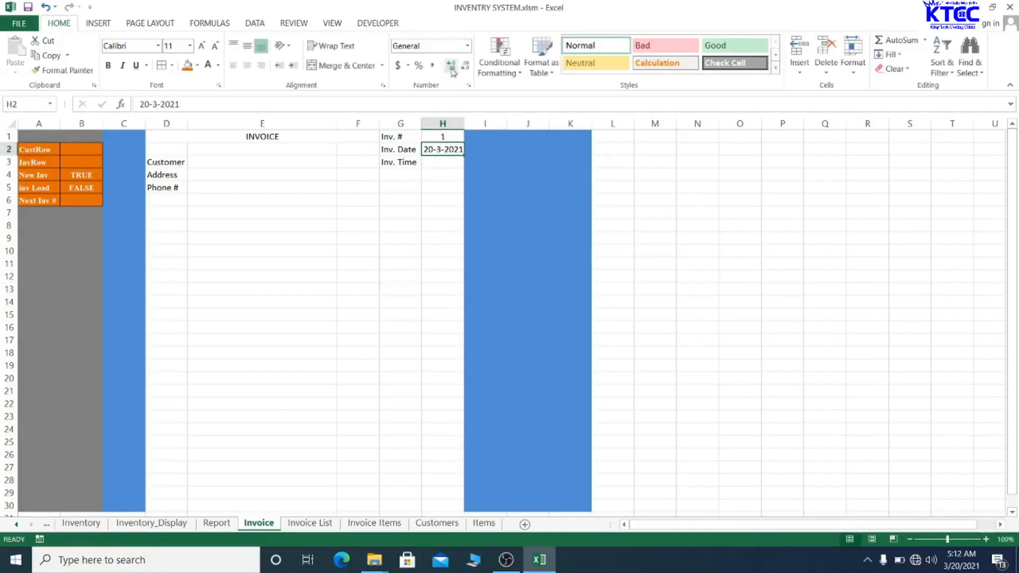
pyautogui.click(467, 46)
pyautogui.click(448, 180)
pyautogui.click(432, 215)
# - Enter 12:12:45 PM in H3 and apply the Time format
pyautogui.click(443, 161)
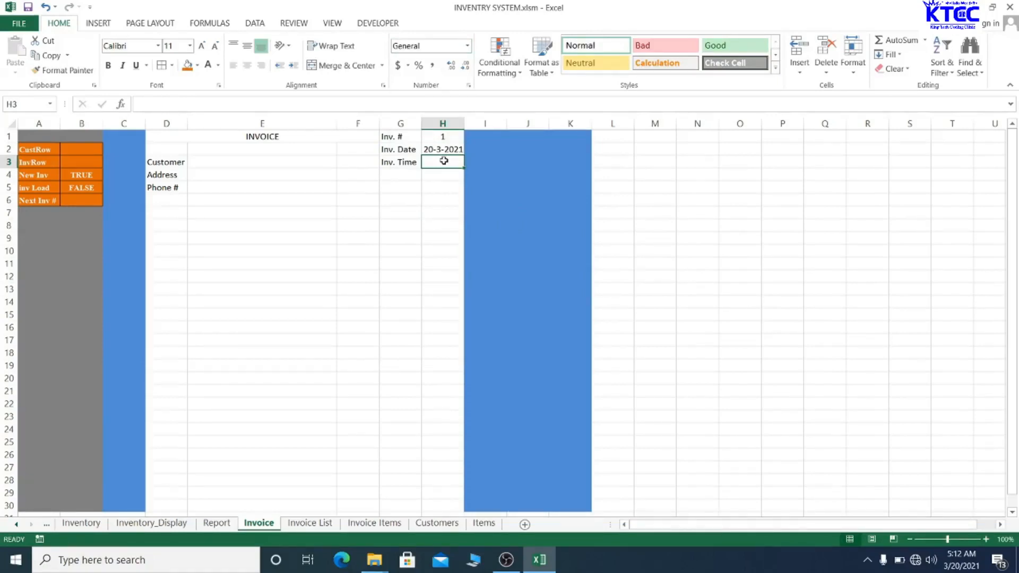
pyautogui.write('12')
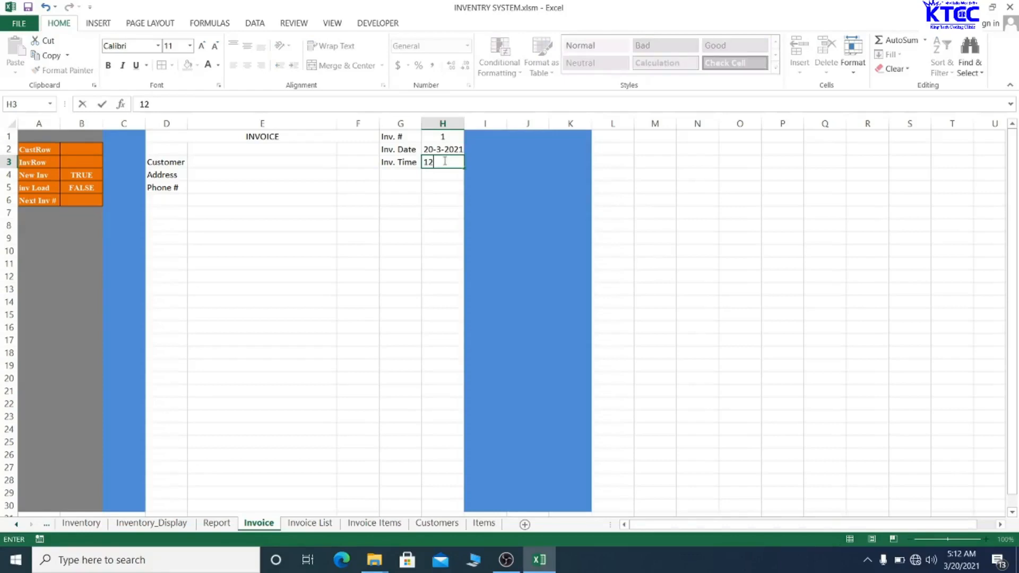
pyautogui.write(':12:45 pm')
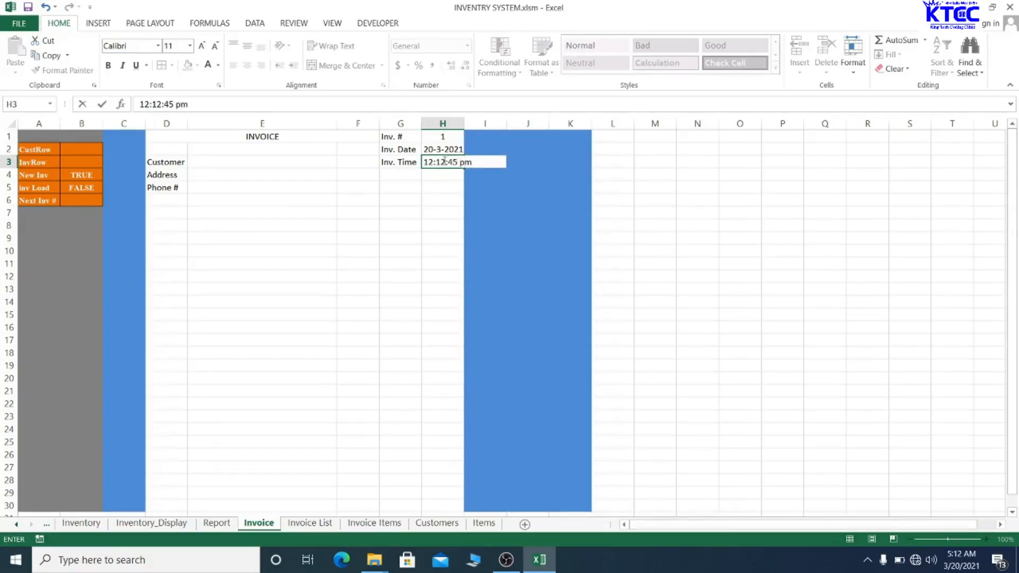
pyautogui.press('BackSpace')
pyautogui.press('BackSpace')
pyautogui.press('BackSpace')
pyautogui.write('PM')
pyautogui.click(450, 211)
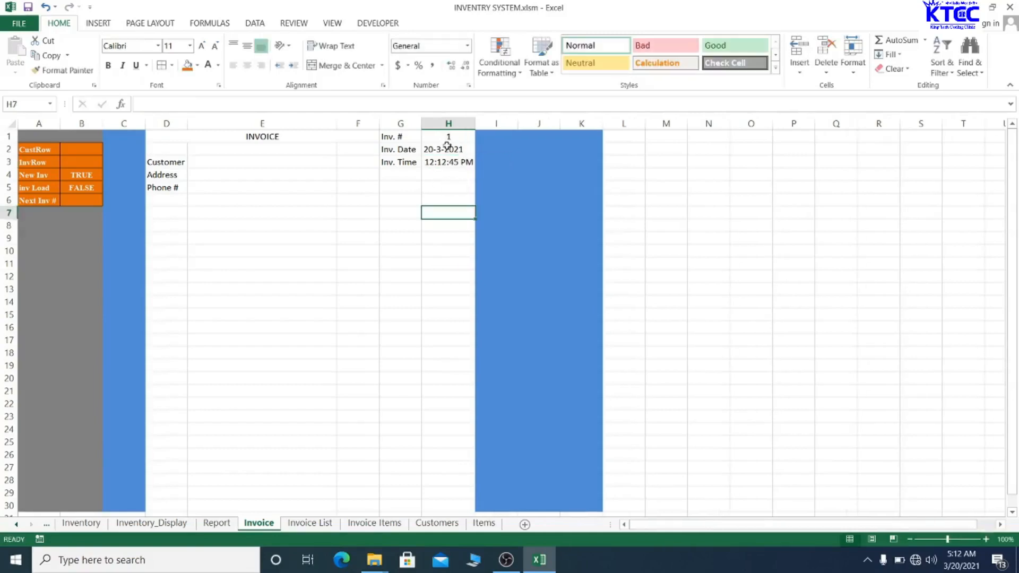
pyautogui.click(449, 164)
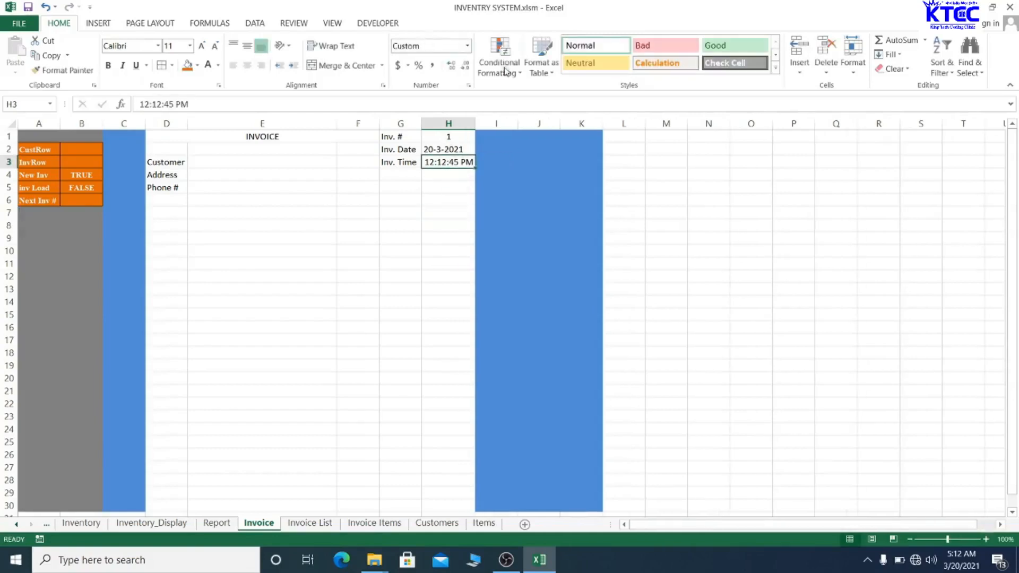
pyautogui.click(467, 45)
pyautogui.click(439, 231)
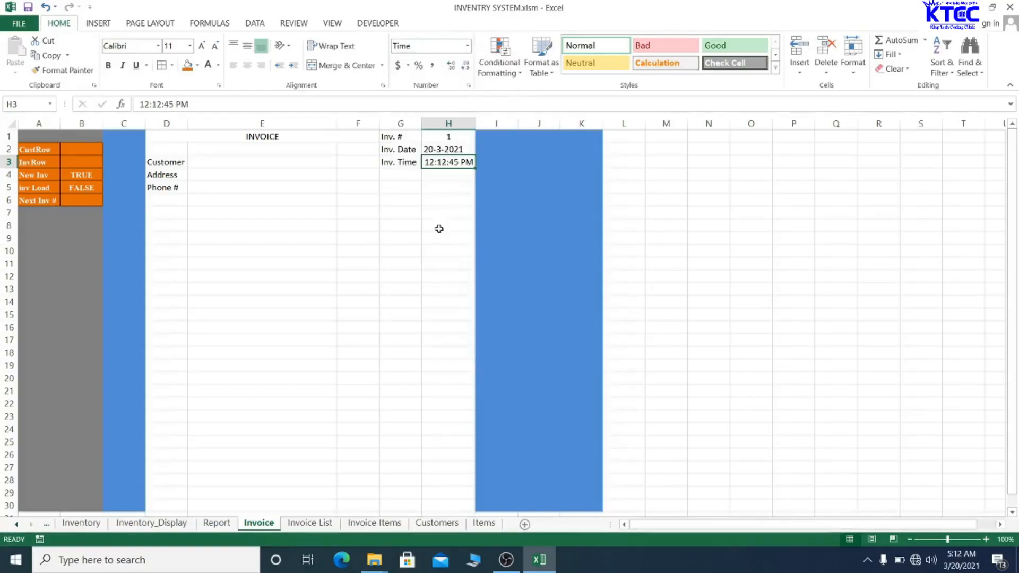
pyautogui.click(427, 203)
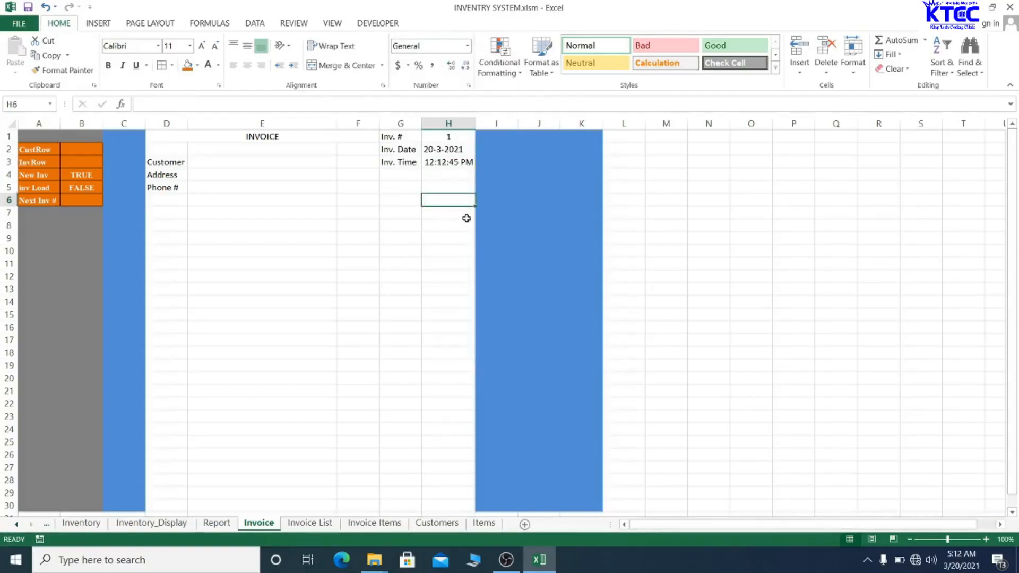
# - Add the Items heading in cell D7
pyautogui.click(227, 161)
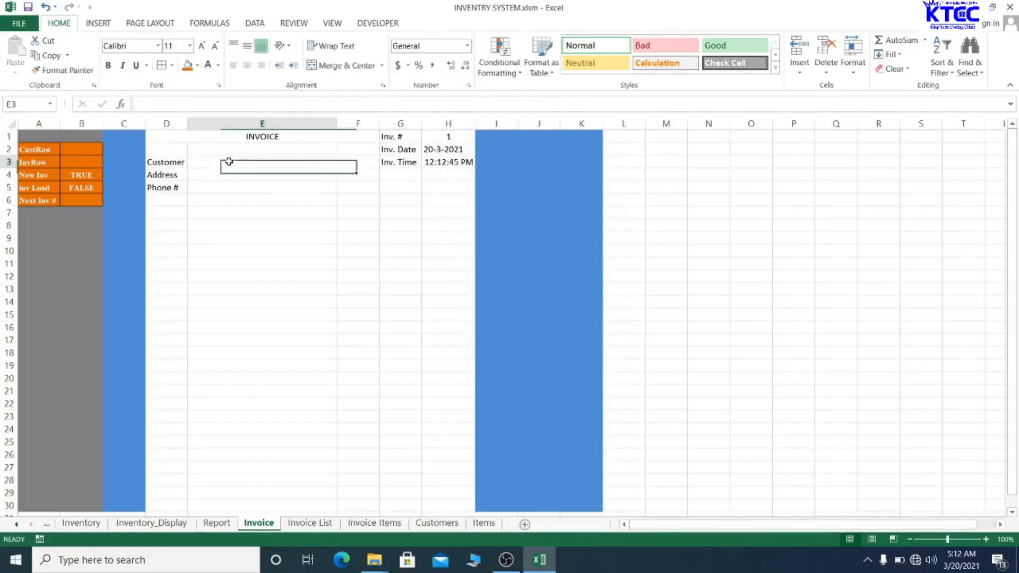
pyautogui.doubleClick(170, 200)
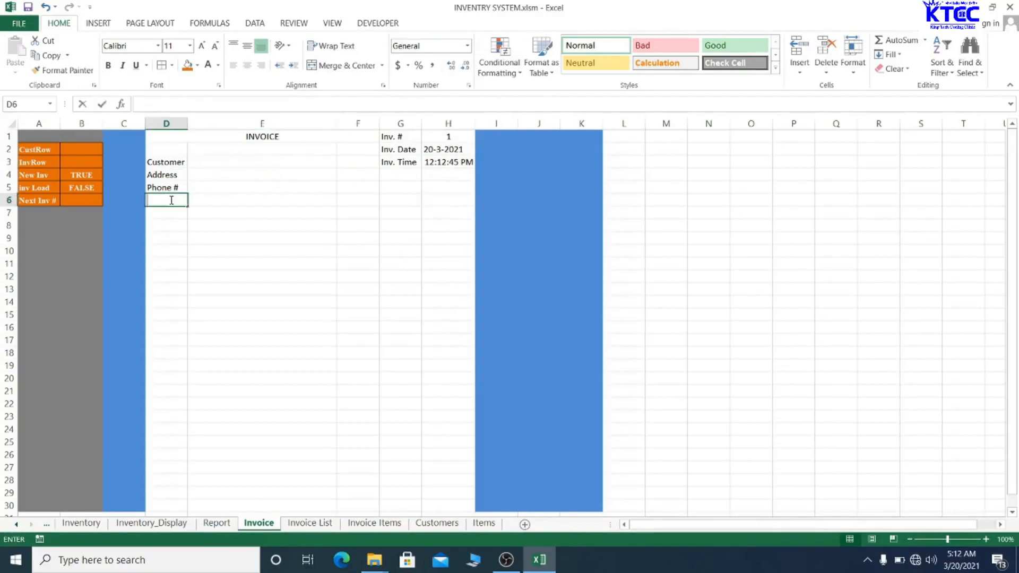
pyautogui.click(224, 258)
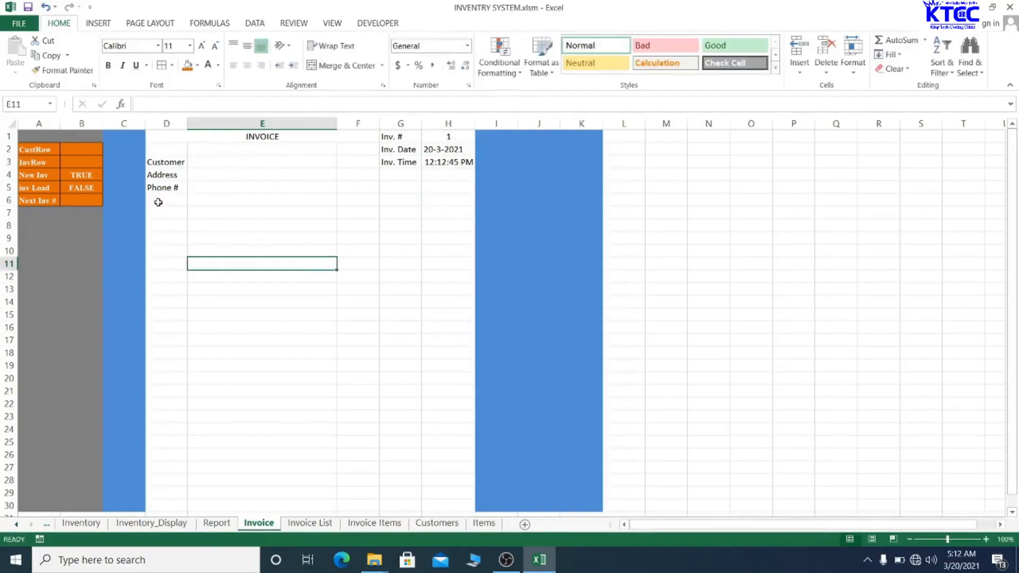
pyautogui.click(158, 202)
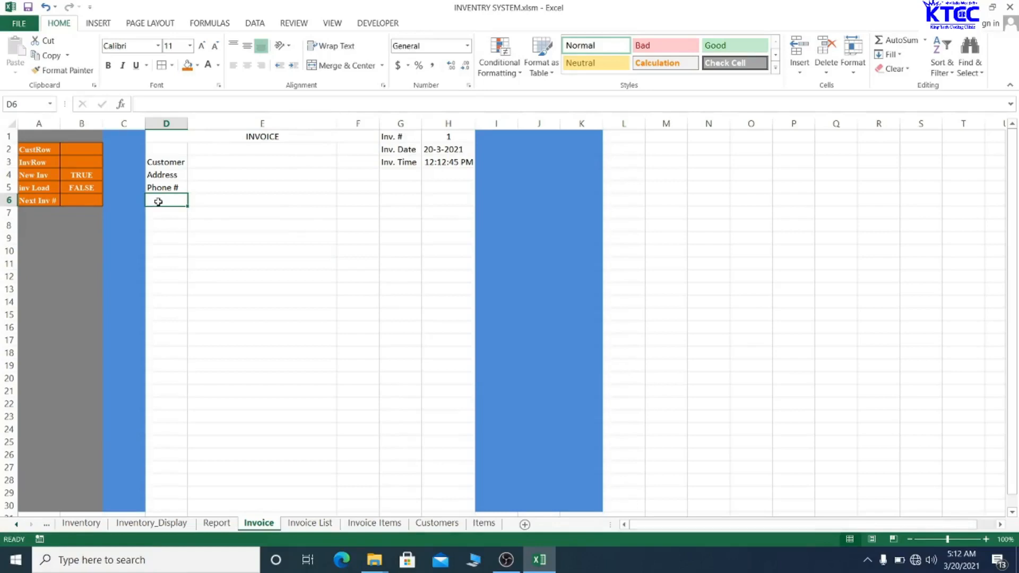
pyautogui.click(159, 216)
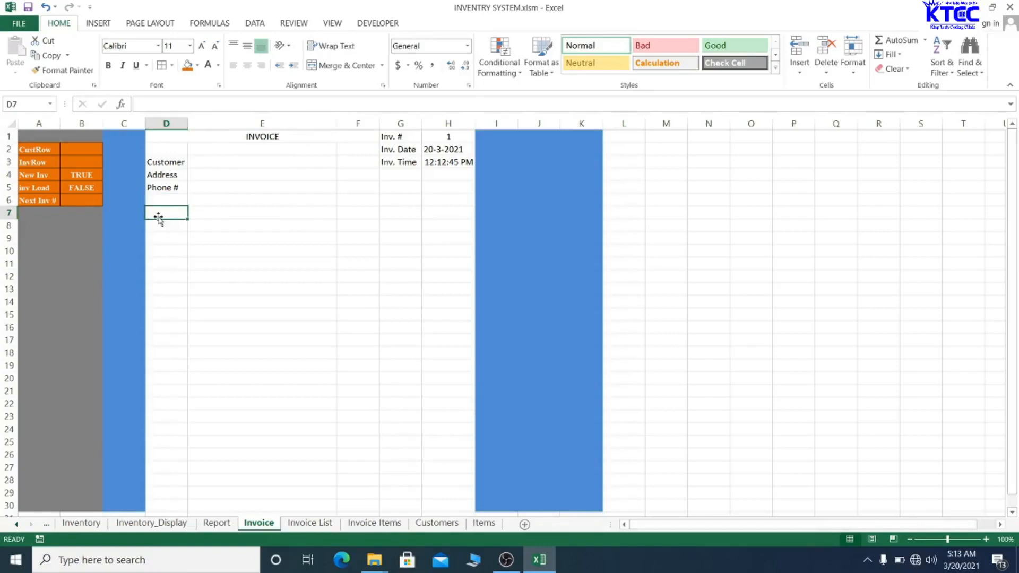
pyautogui.write('Items')
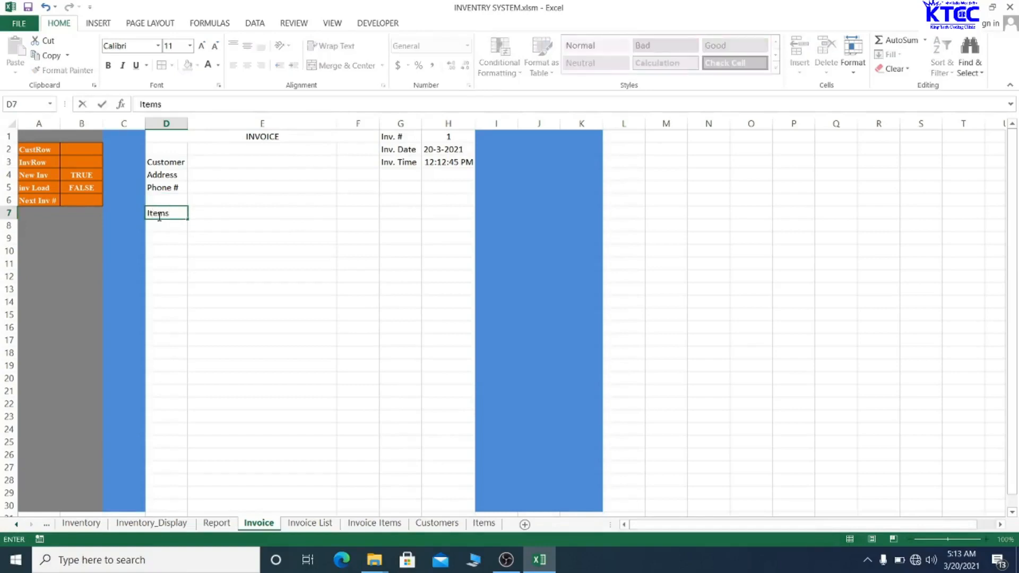
pyautogui.press('Return')
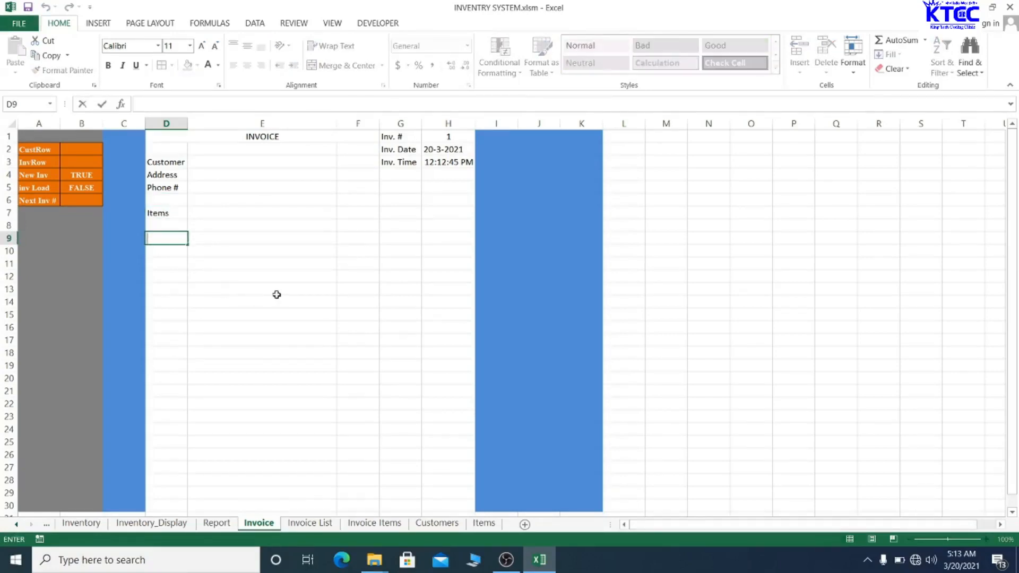
pyautogui.click(276, 292)
pyautogui.click(173, 228)
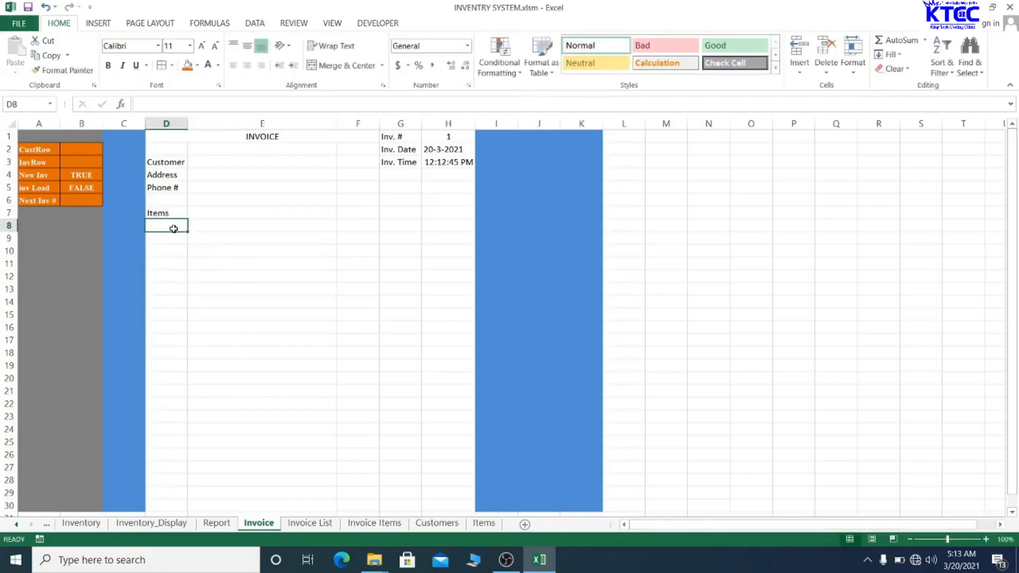
# - Label C7 'Items Row', E7 'Description' and F7 'Qty'
pyautogui.click(121, 215)
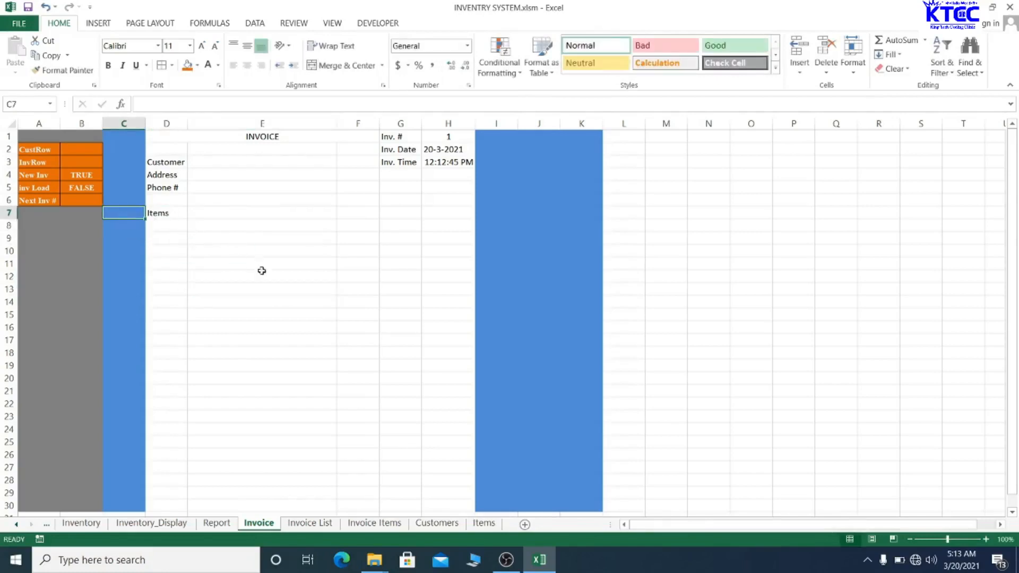
pyautogui.write('Ite')
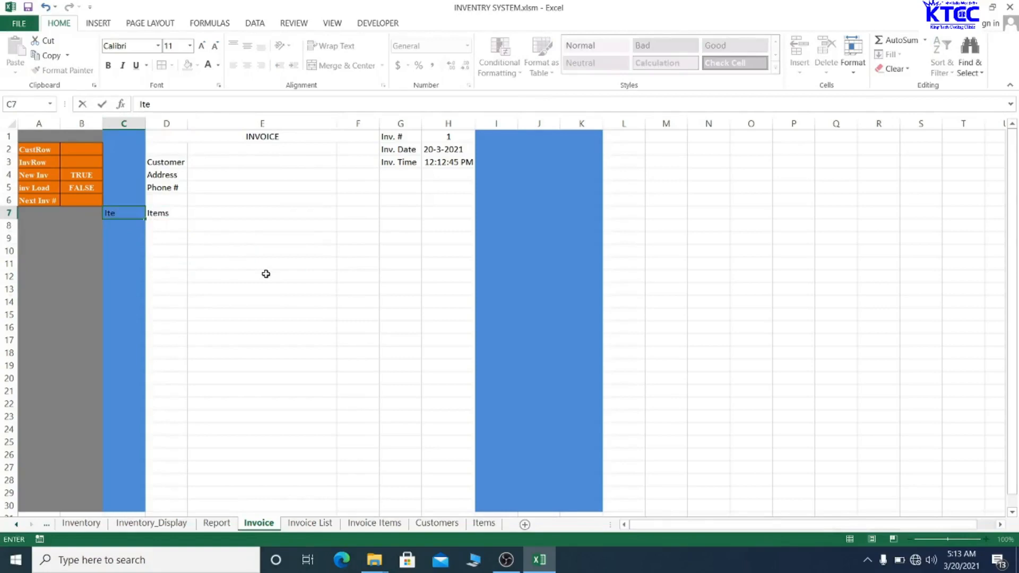
pyautogui.write('ms Row')
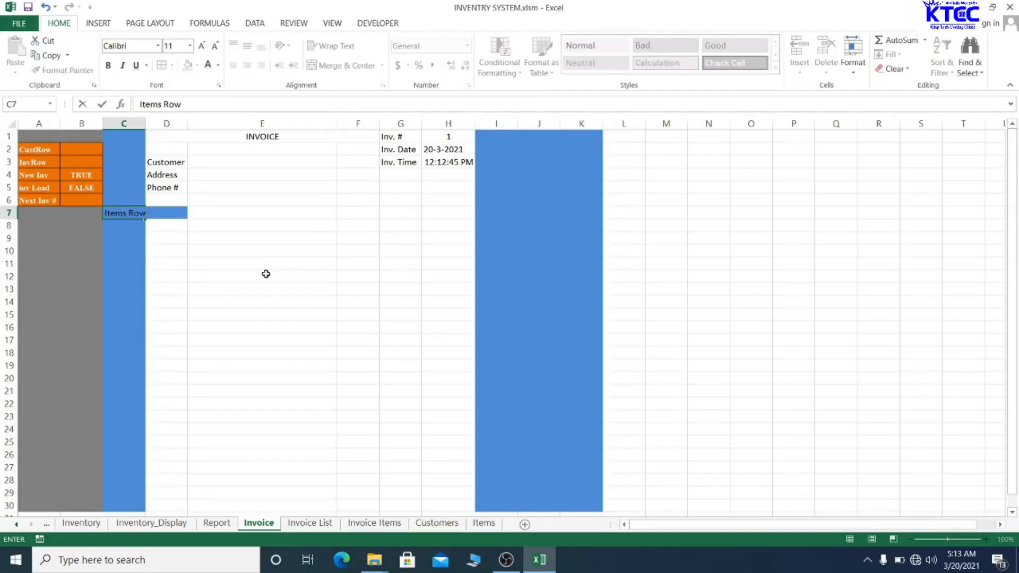
pyautogui.click(266, 273)
pyautogui.click(218, 218)
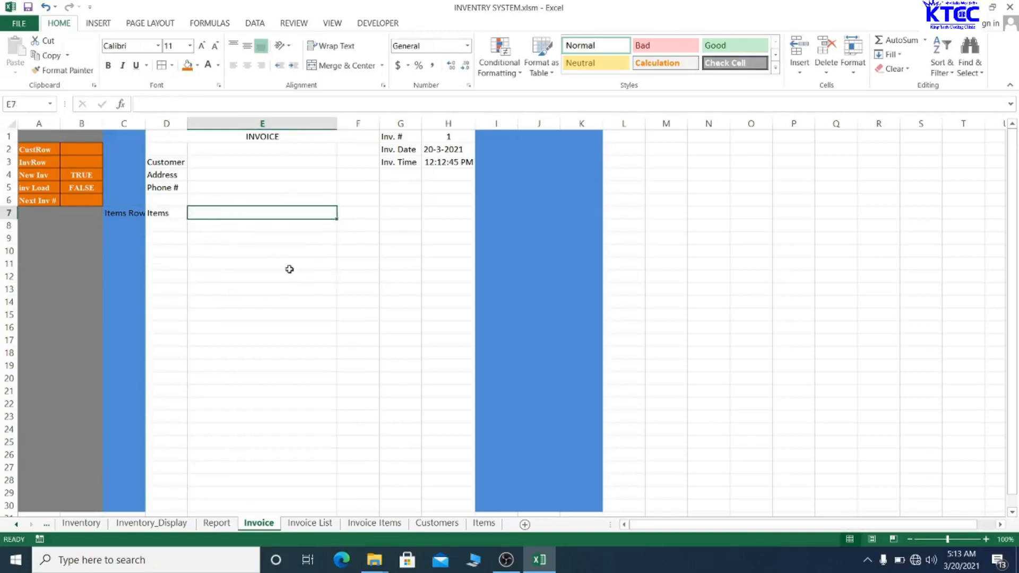
pyautogui.write('Descriptio')
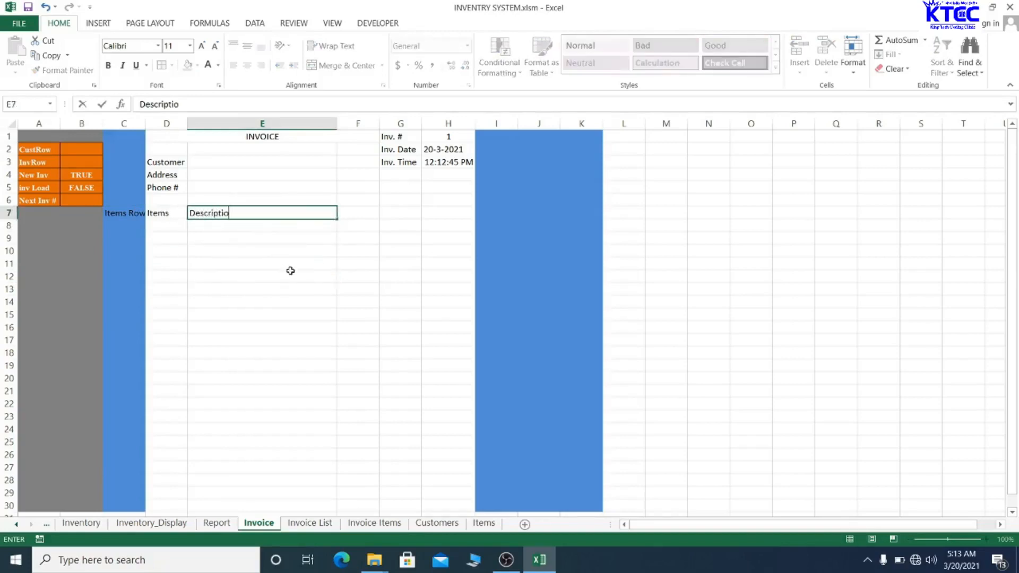
pyautogui.write('n')
pyautogui.click(290, 271)
pyautogui.click(351, 213)
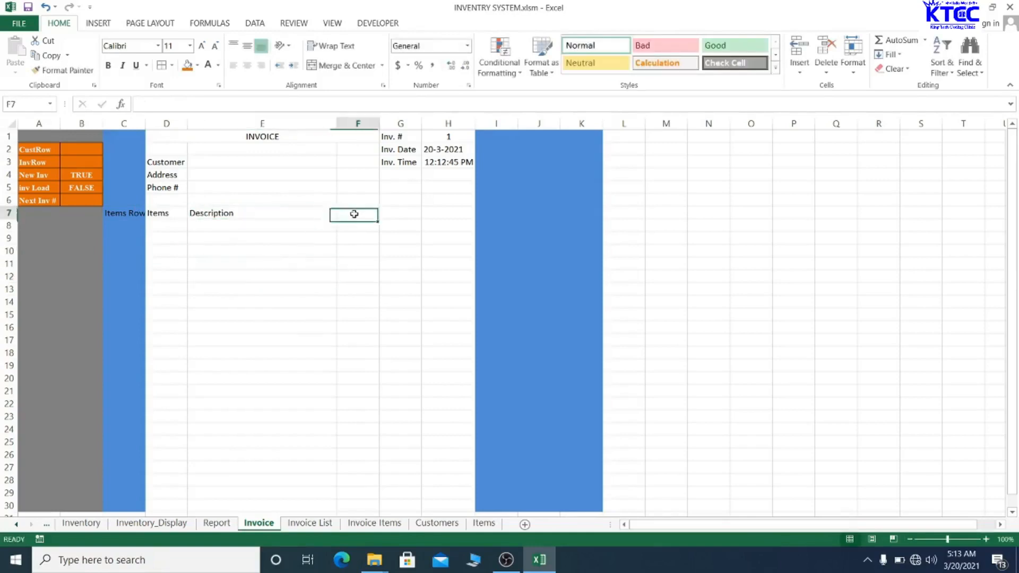
pyautogui.write('Qty')
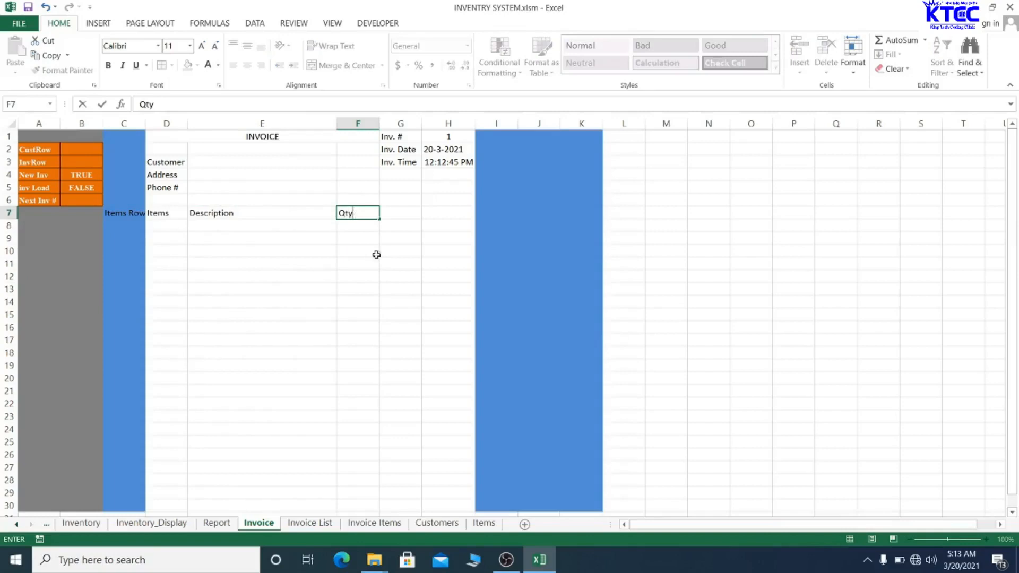
pyautogui.click(376, 254)
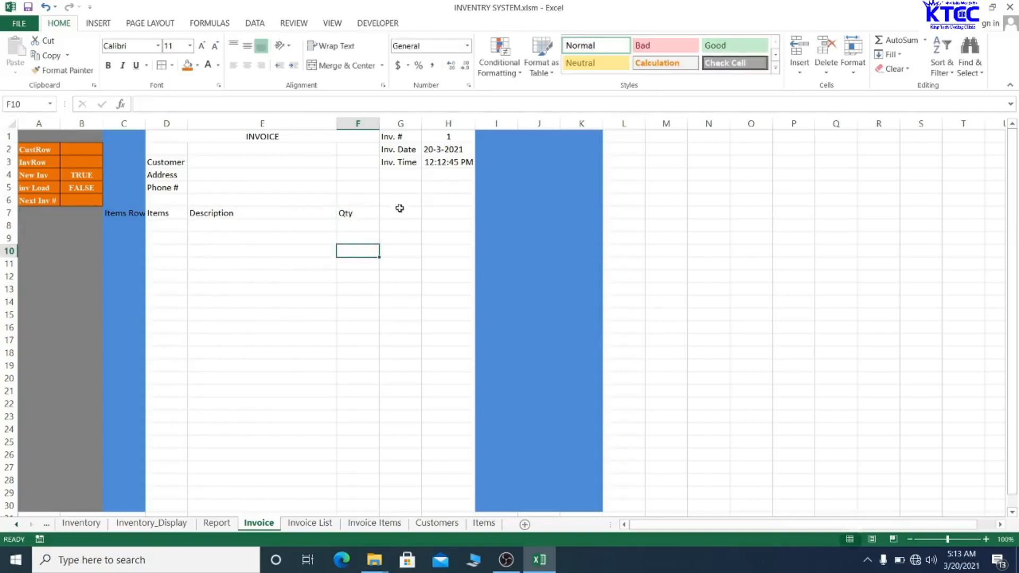
# - Add the Price, Total and Db Row headings in G7, H7 and I7
pyautogui.click(400, 212)
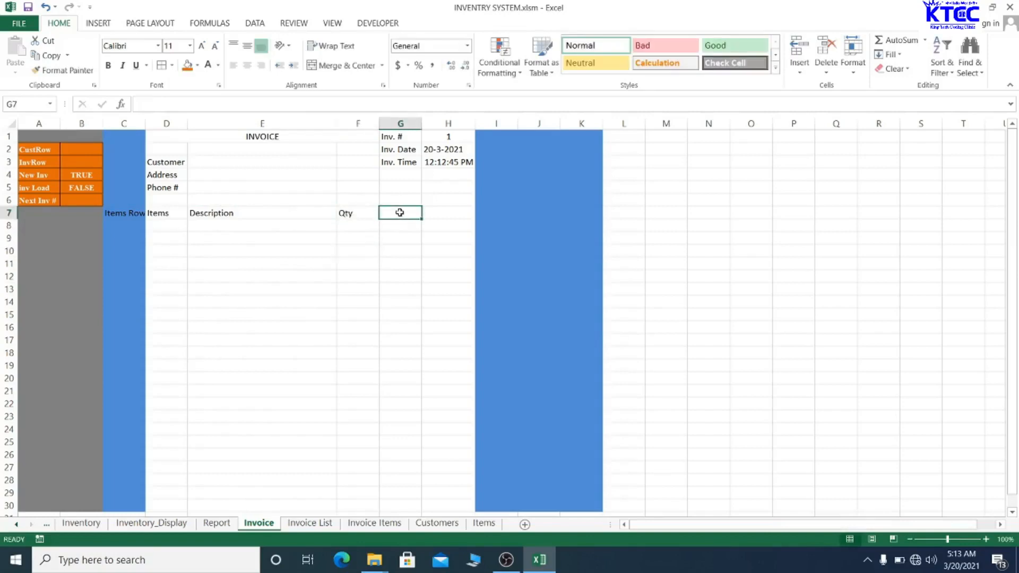
pyautogui.write('Pri')
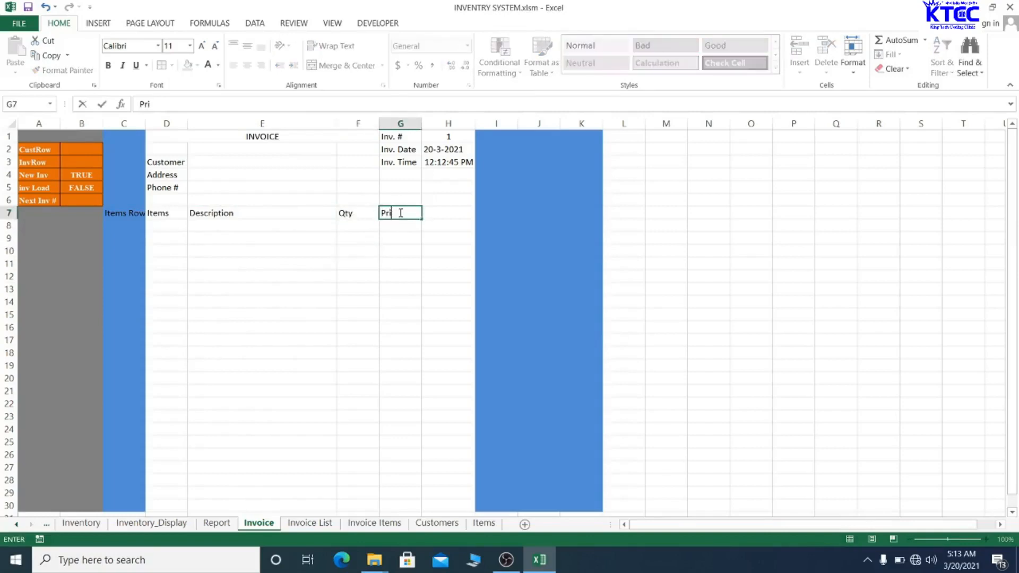
pyautogui.write('ce')
pyautogui.press('Return')
pyautogui.click(434, 218)
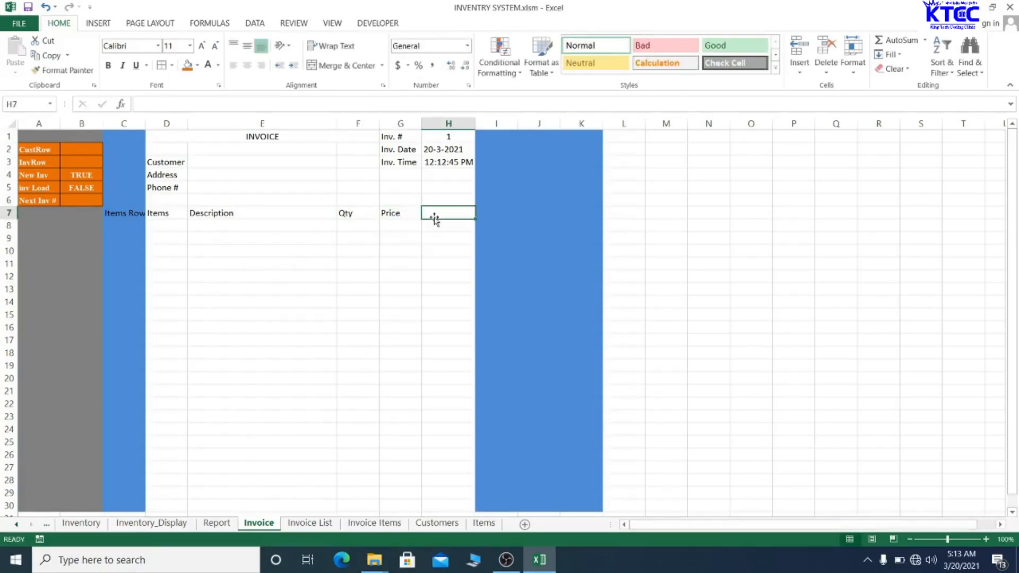
pyautogui.write('Tota')
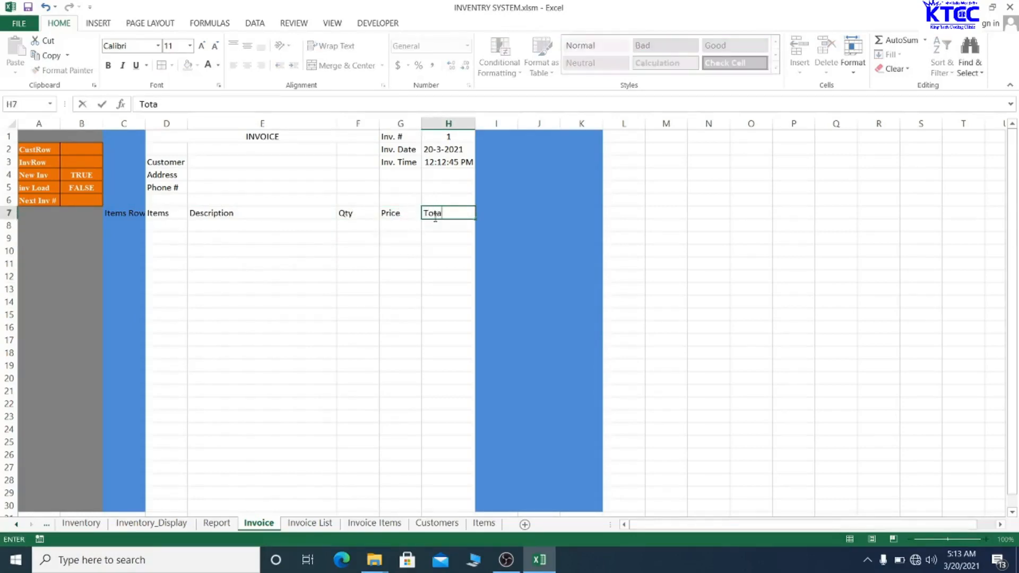
pyautogui.write('l')
pyautogui.click(506, 219)
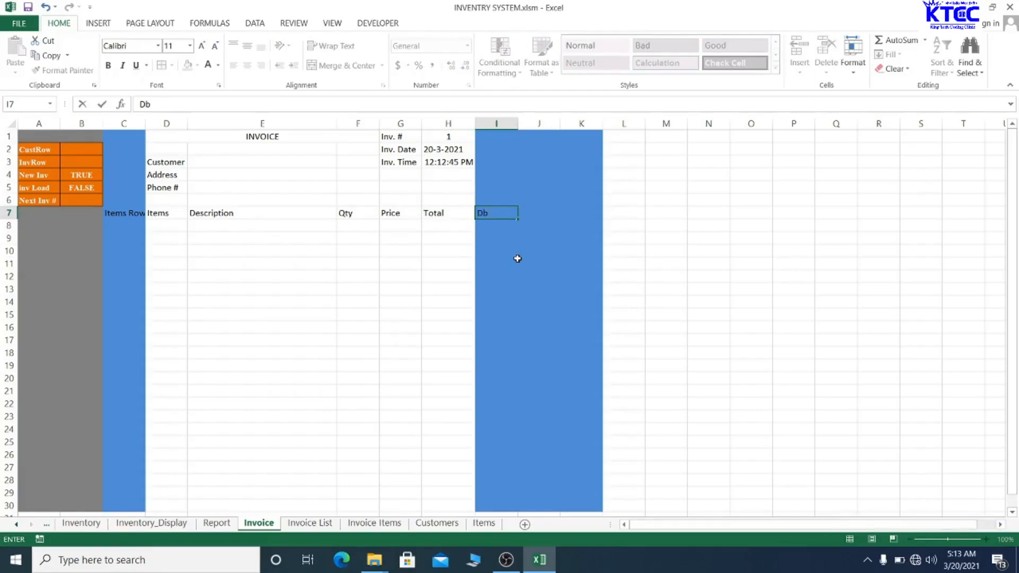
pyautogui.write('Db Row')
pyautogui.click(439, 288)
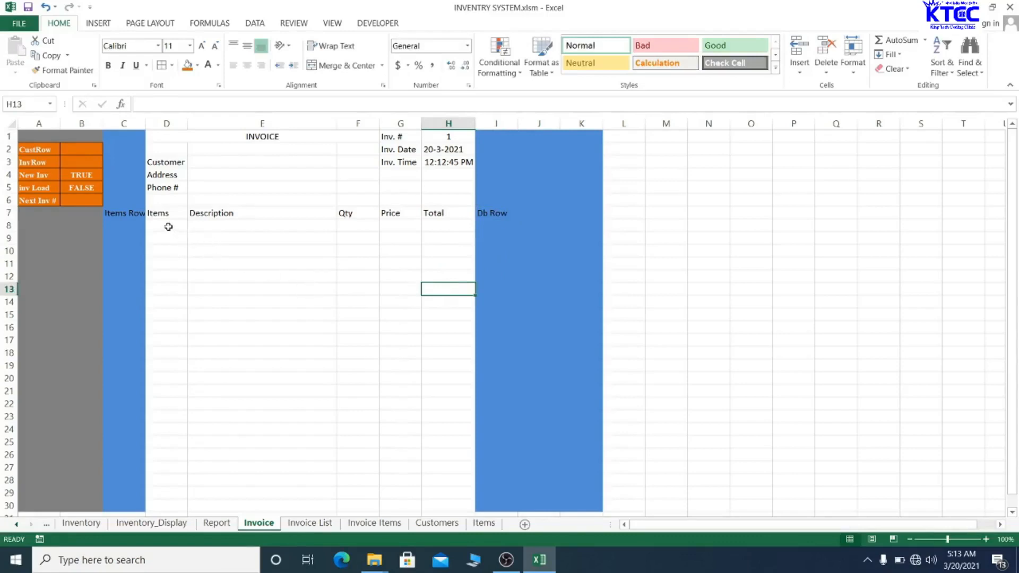
pyautogui.moveTo(160, 225); pyautogui.dragTo(436, 504)
# - Select D8:H30 and uncheck Gridlines so the Invoice sheet has a plain background
pyautogui.click(436, 504)
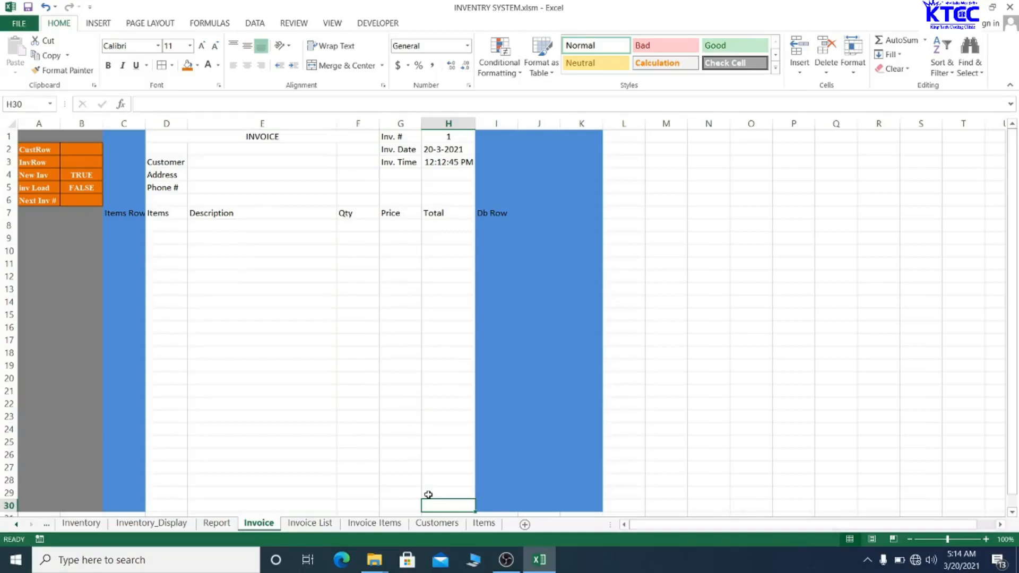
pyautogui.moveTo(162, 224); pyautogui.dragTo(424, 438)
pyautogui.scroll(2, 408, 403)
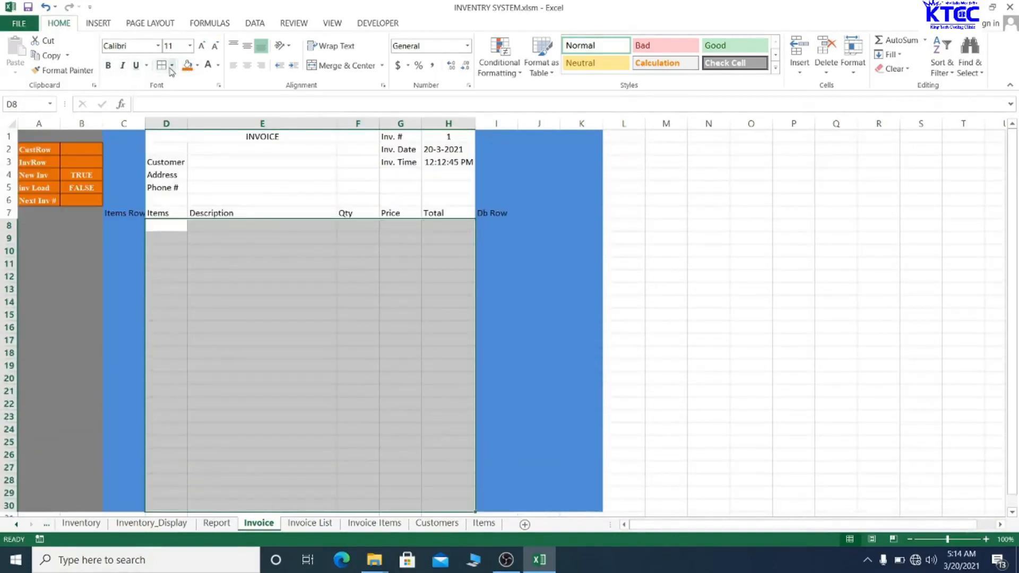
pyautogui.click(299, 24)
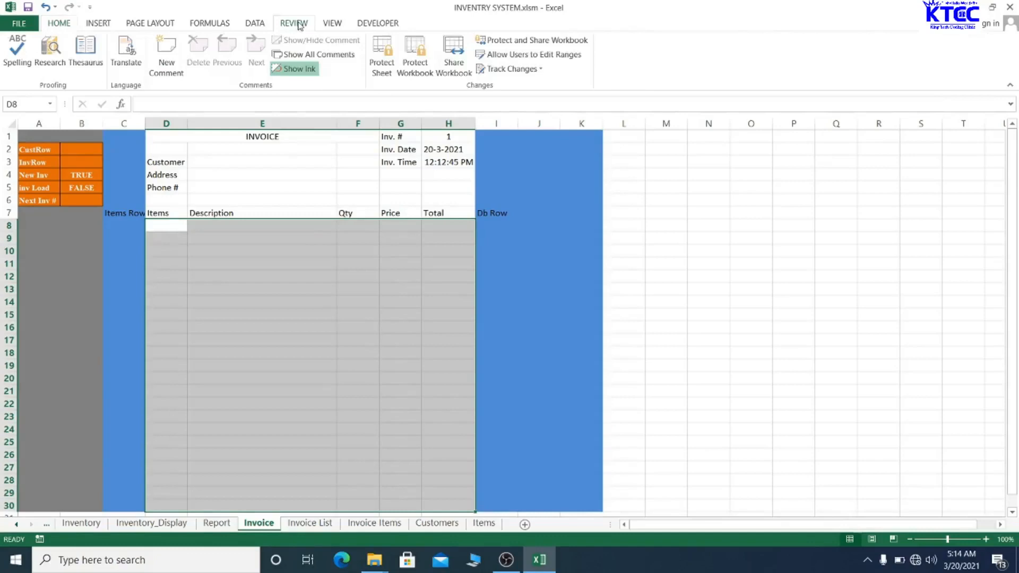
pyautogui.click(328, 26)
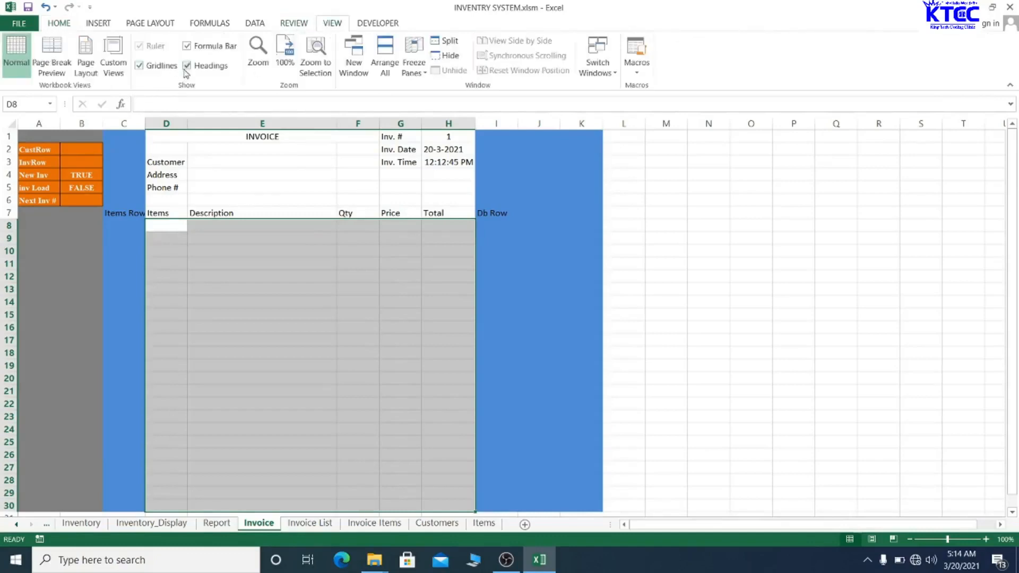
pyautogui.click(139, 65)
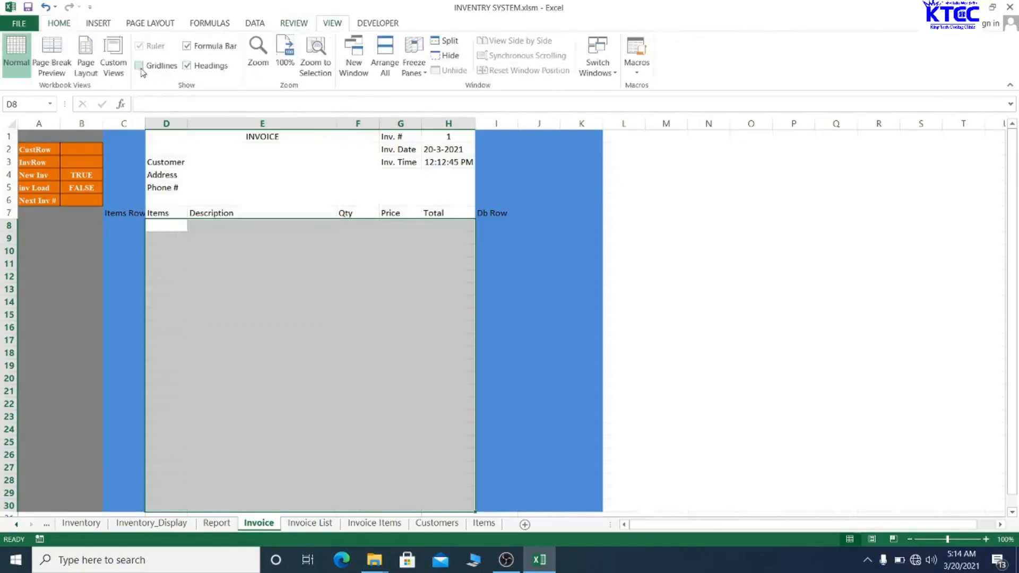
pyautogui.click(249, 273)
pyautogui.click(375, 272)
# - Select the footer block D27:F30 beneath the item table
pyautogui.click(307, 239)
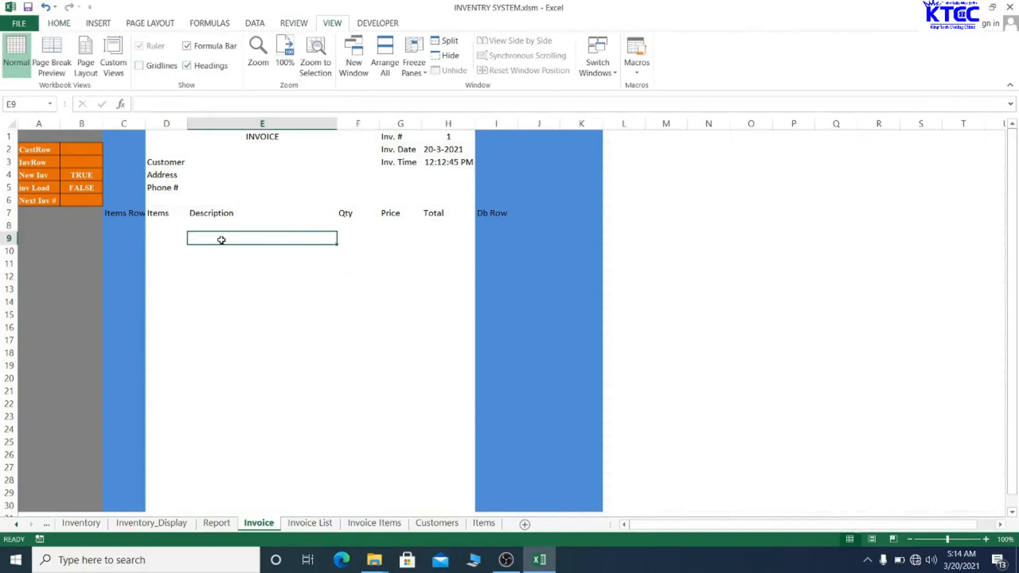
pyautogui.click(268, 273)
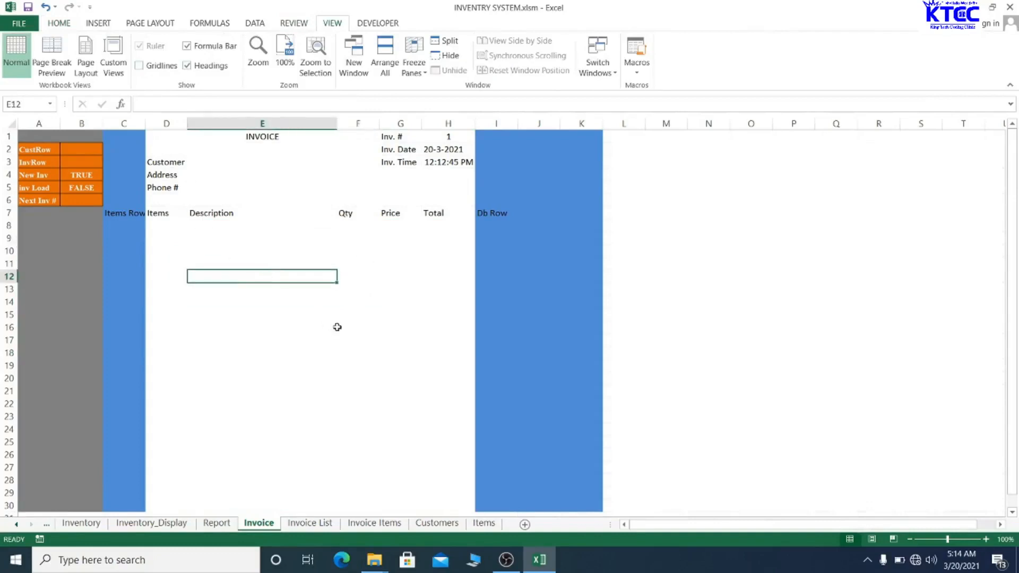
pyautogui.moveTo(123, 213); pyautogui.dragTo(420, 229)
pyautogui.click(406, 312)
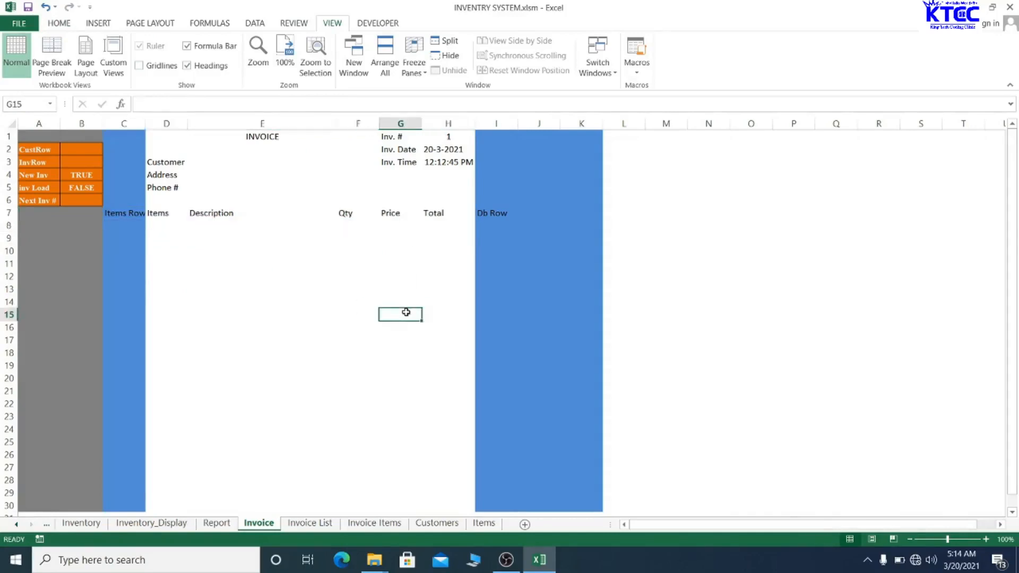
pyautogui.scroll(-1, 326, 326)
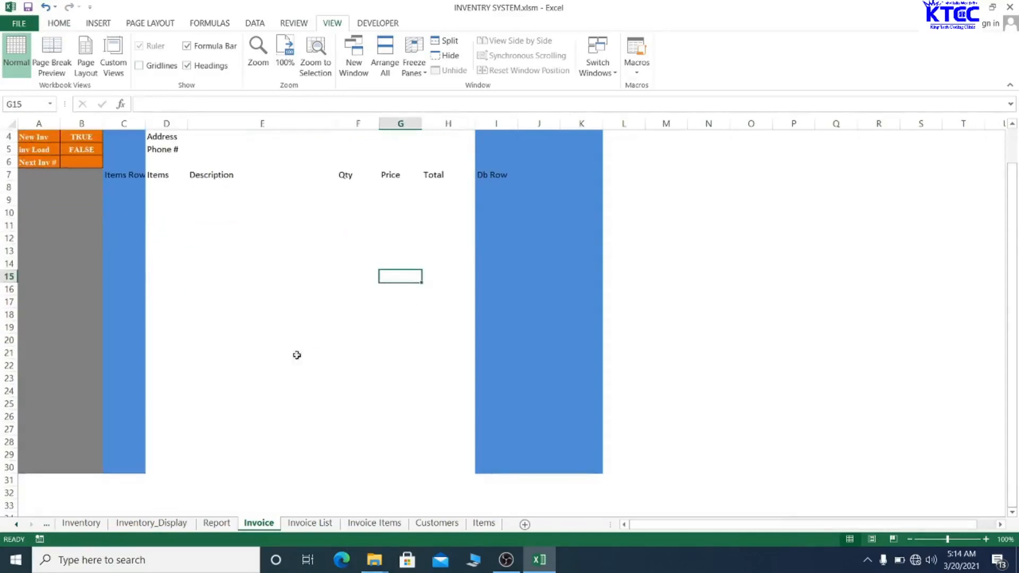
pyautogui.scroll(1, 222, 372)
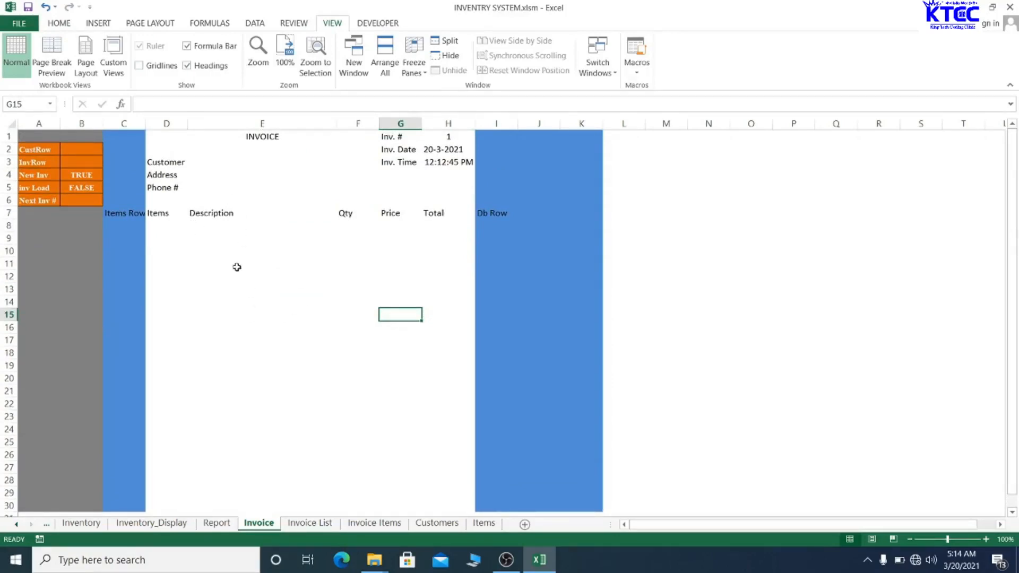
pyautogui.scroll(-1, 255, 262)
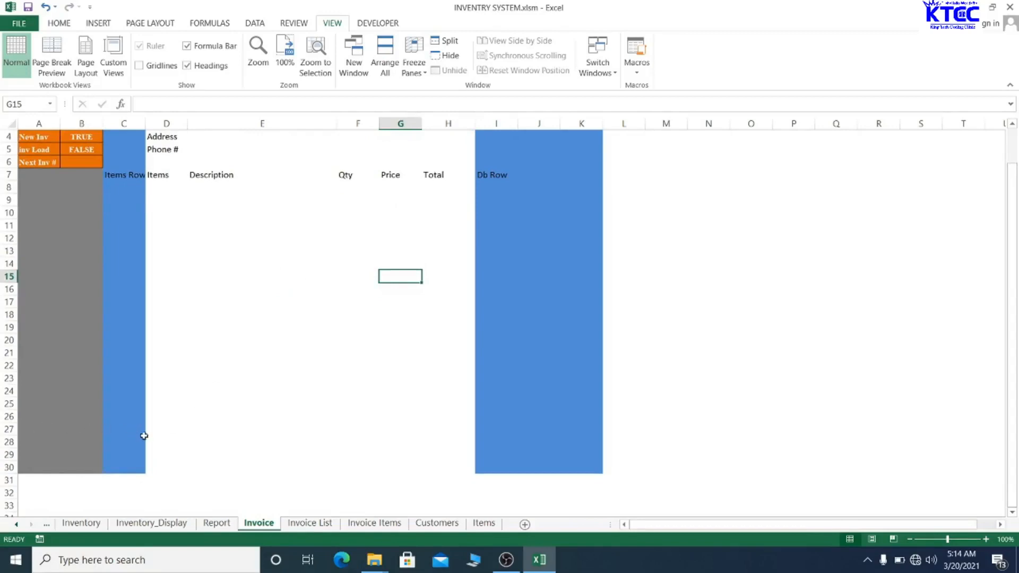
pyautogui.moveTo(147, 428); pyautogui.dragTo(413, 463)
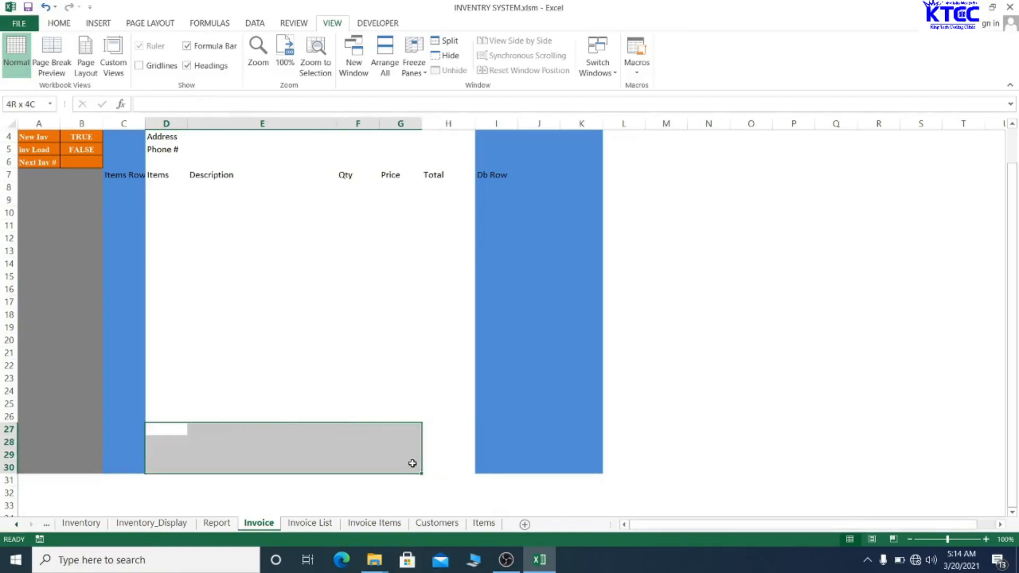
pyautogui.moveTo(411, 463); pyautogui.dragTo(378, 456)
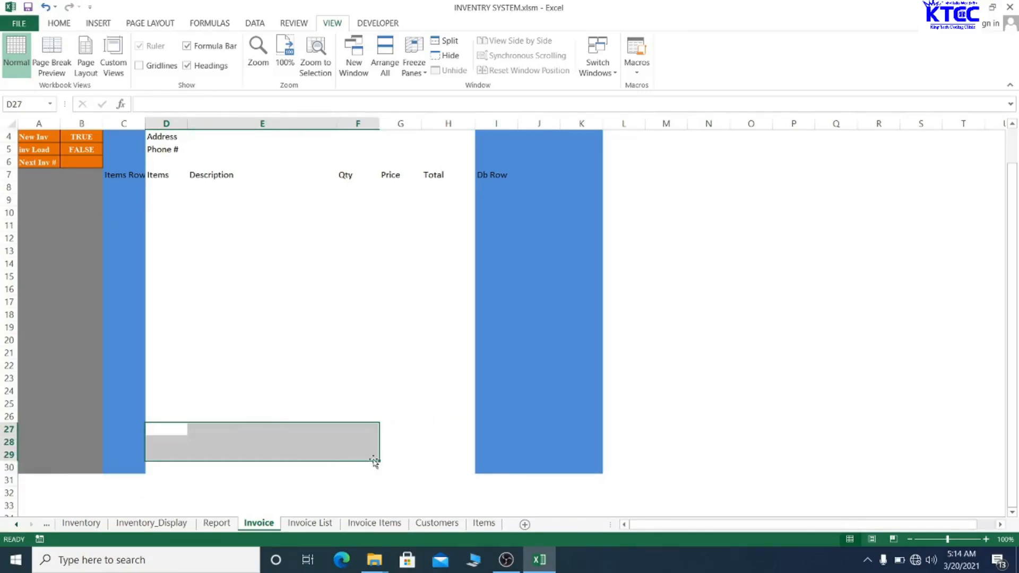
pyautogui.moveTo(378, 459); pyautogui.dragTo(379, 472)
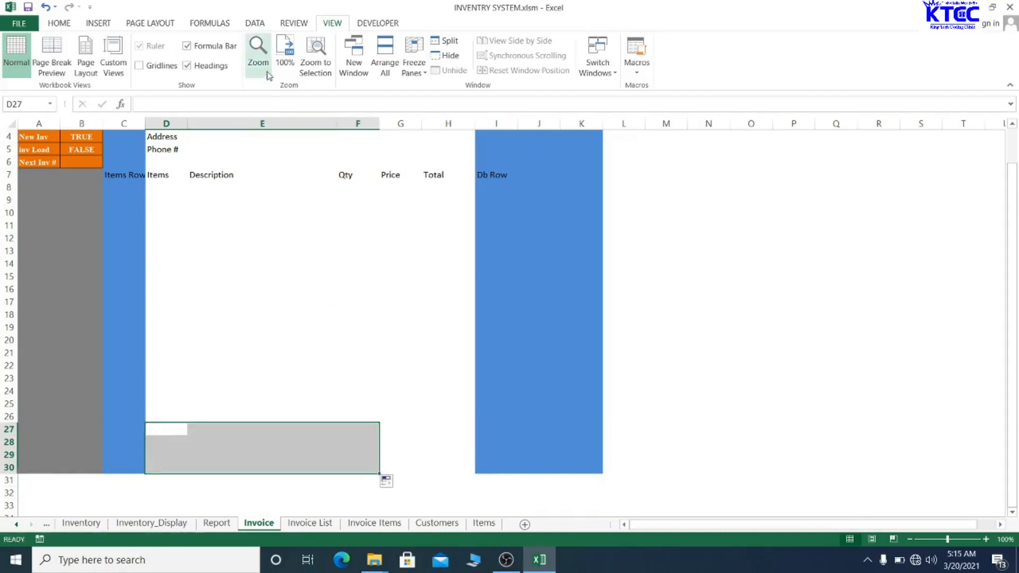
# - Merge D27:F30 and type 'Thanks For Shopping With Us' in it
pyautogui.click(58, 23)
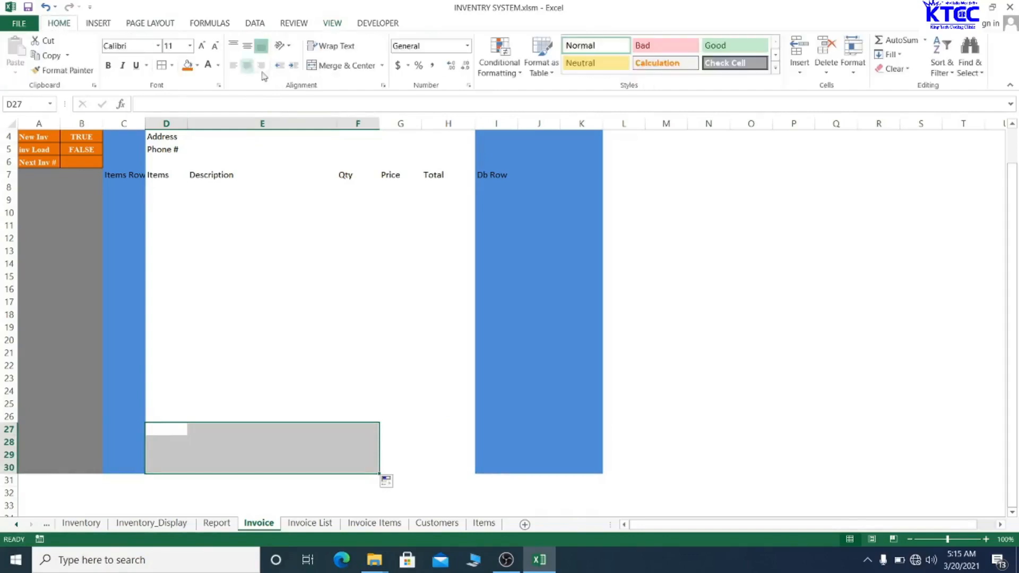
pyautogui.click(342, 65)
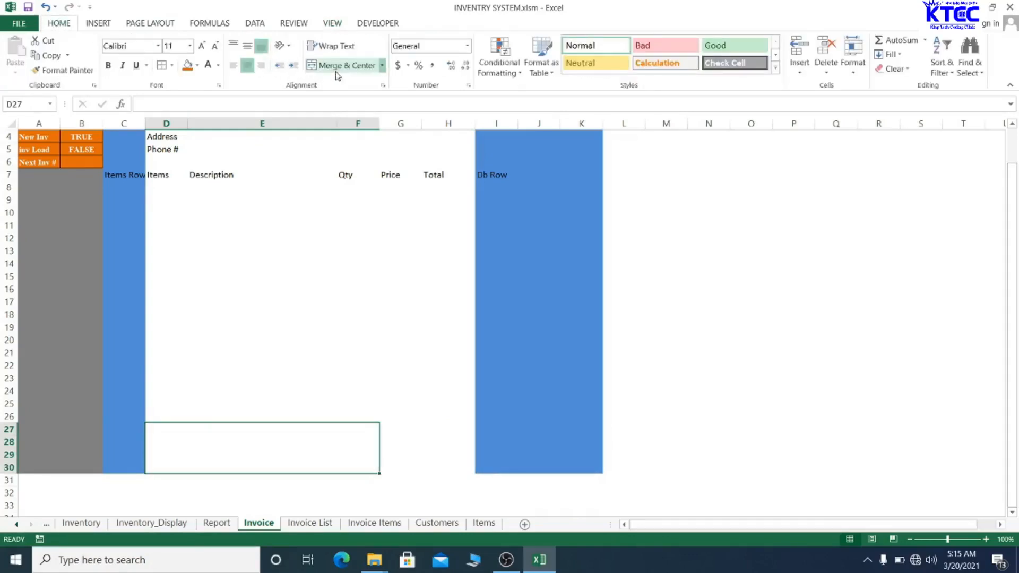
pyautogui.click(291, 380)
pyautogui.click(273, 452)
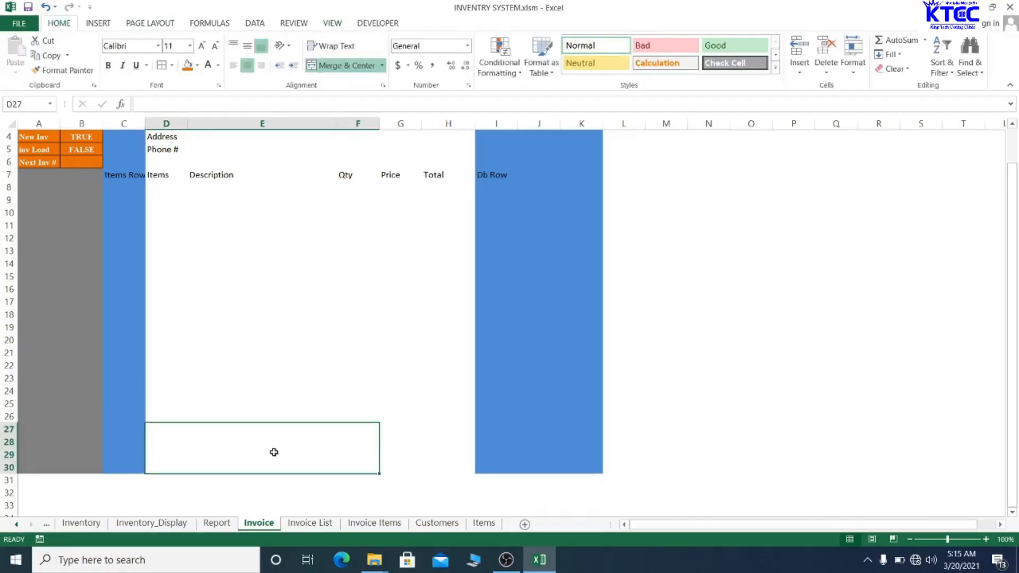
pyautogui.write('Tha')
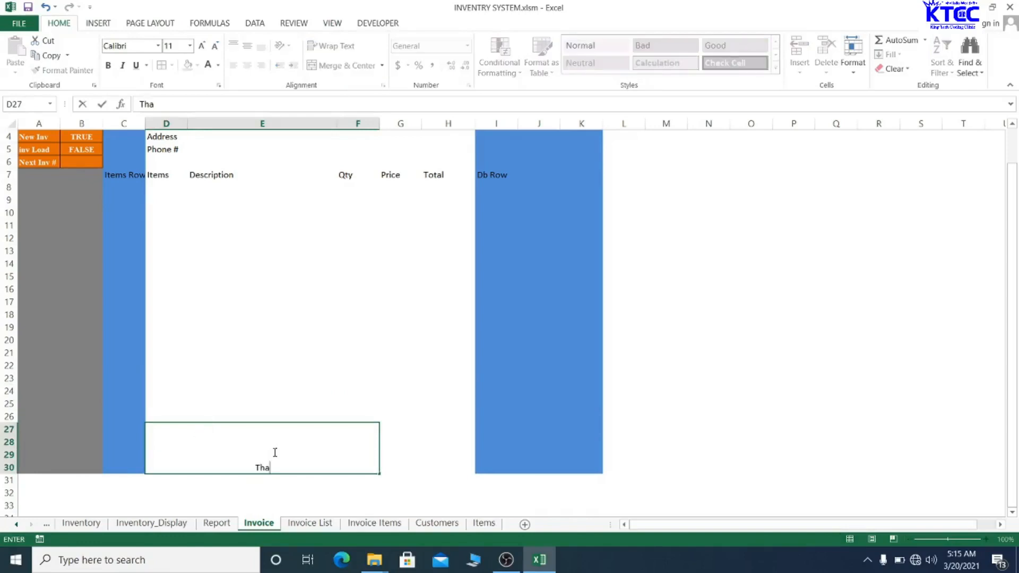
pyautogui.write('nks For Shopping W')
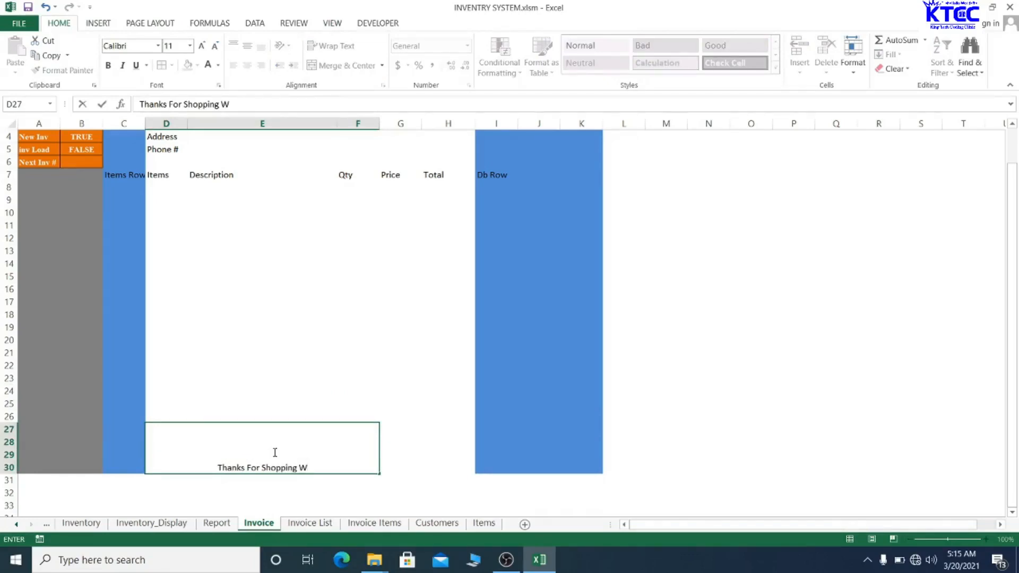
pyautogui.write('ith Us')
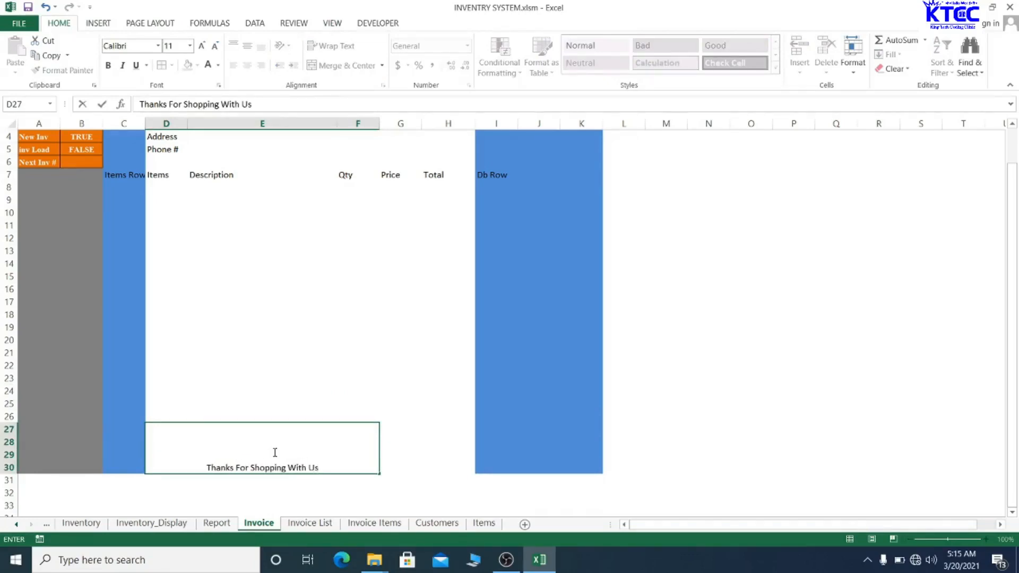
pyautogui.click(339, 333)
# - Format the footer as bold italic Times New Roman 16, vertically centred
pyautogui.click(260, 473)
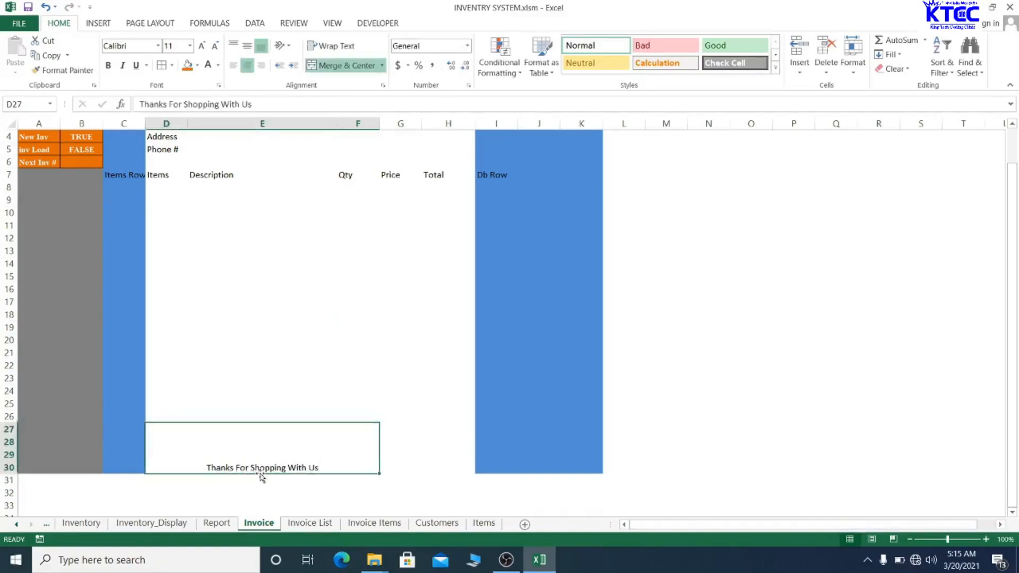
pyautogui.click(131, 46)
pyautogui.write('Times New Roman')
pyautogui.press('Return')
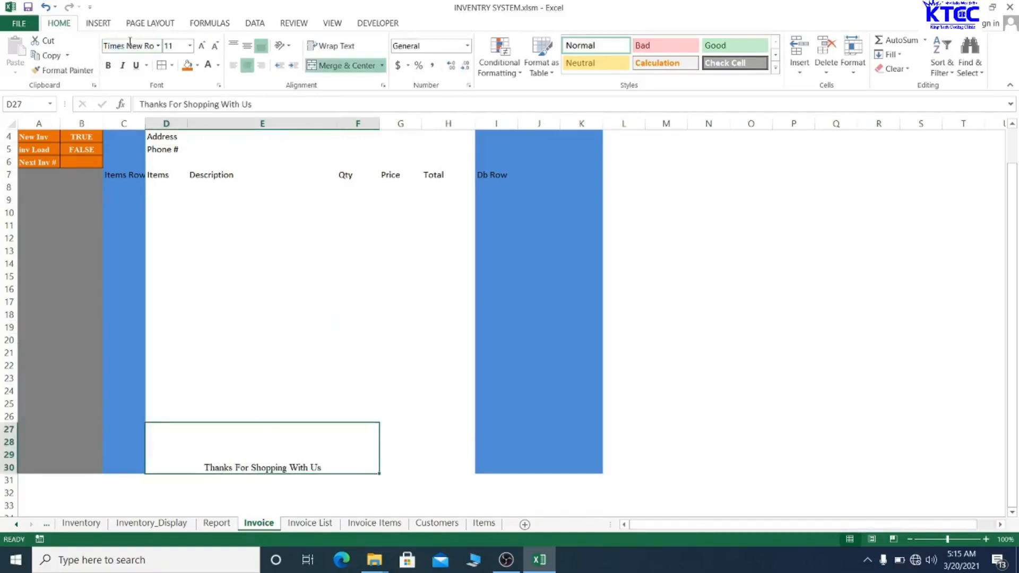
pyautogui.click(202, 46)
pyautogui.click(202, 45)
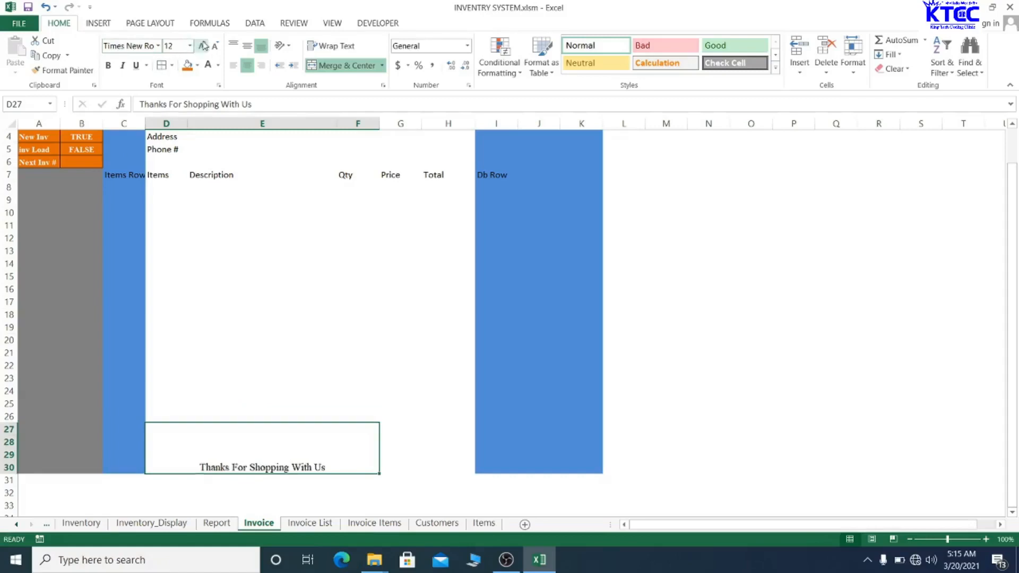
pyautogui.click(201, 45)
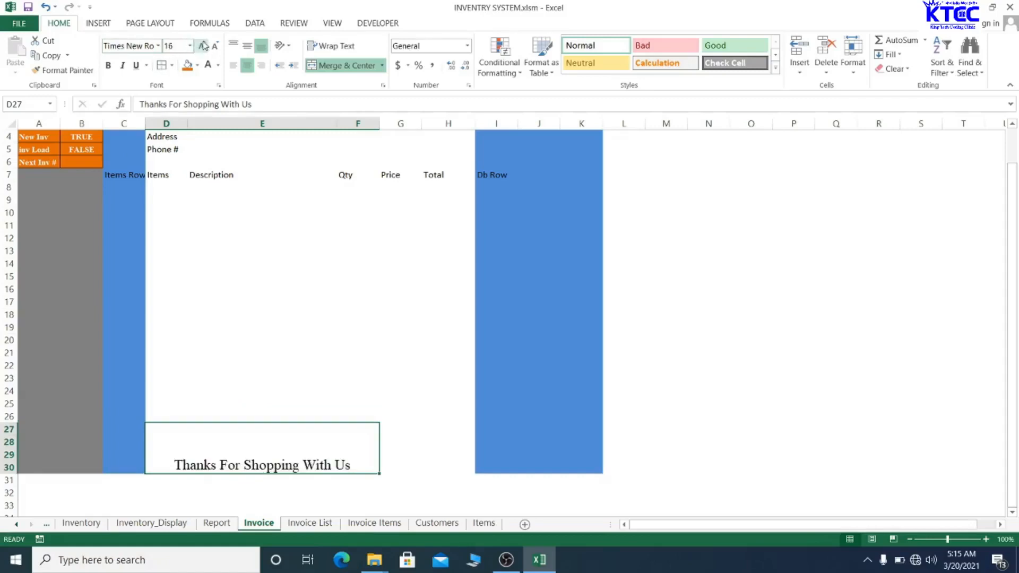
pyautogui.click(122, 65)
pyautogui.click(108, 64)
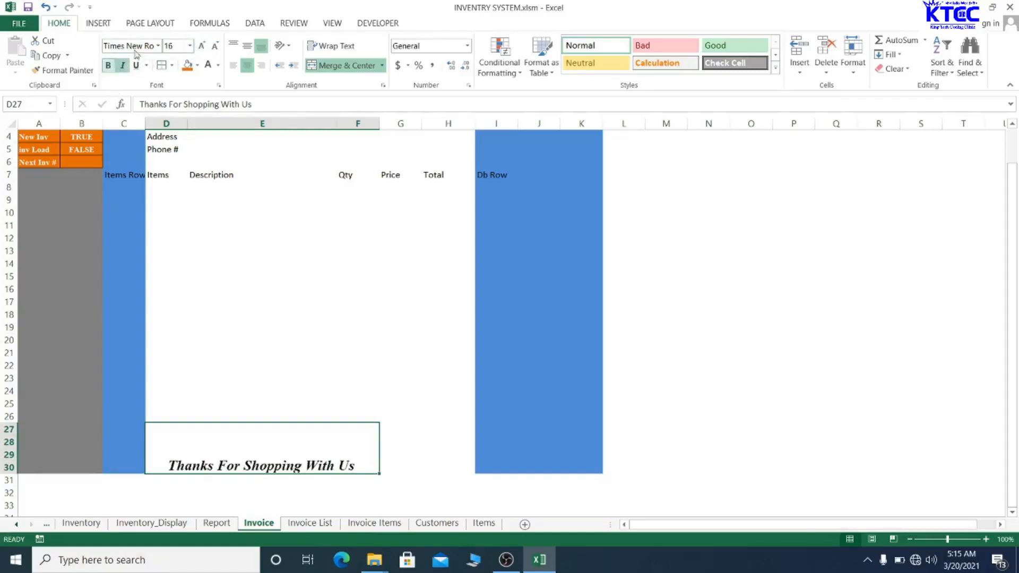
pyautogui.click(247, 46)
pyautogui.click(396, 453)
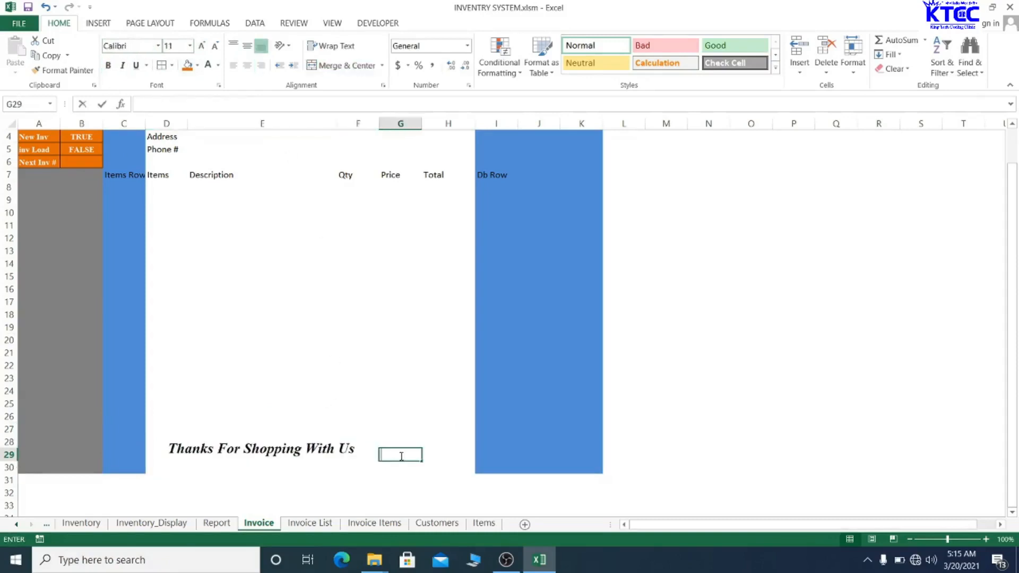
pyautogui.click(453, 405)
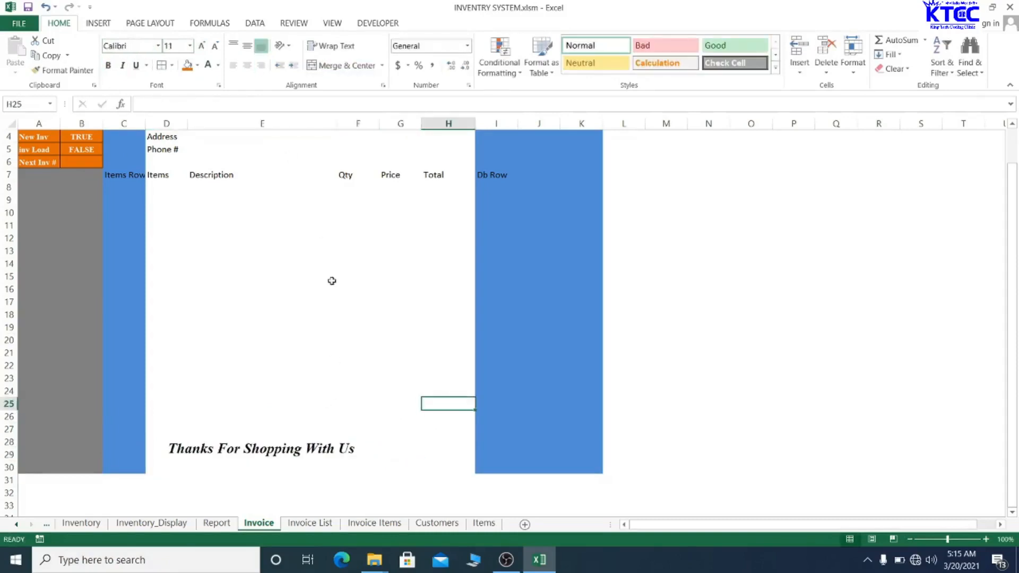
pyautogui.click(386, 442)
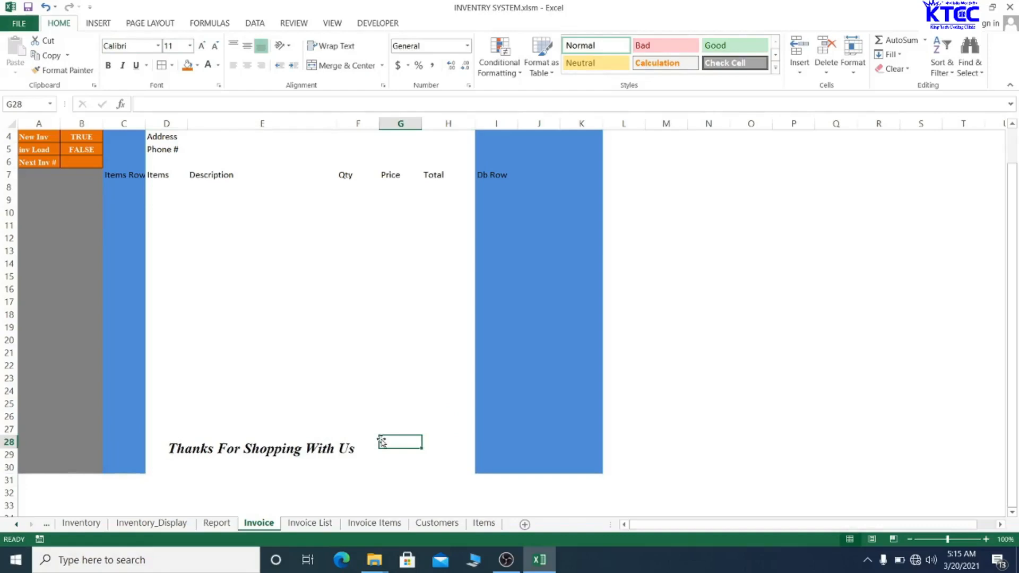
pyautogui.click(368, 435)
pyautogui.click(391, 432)
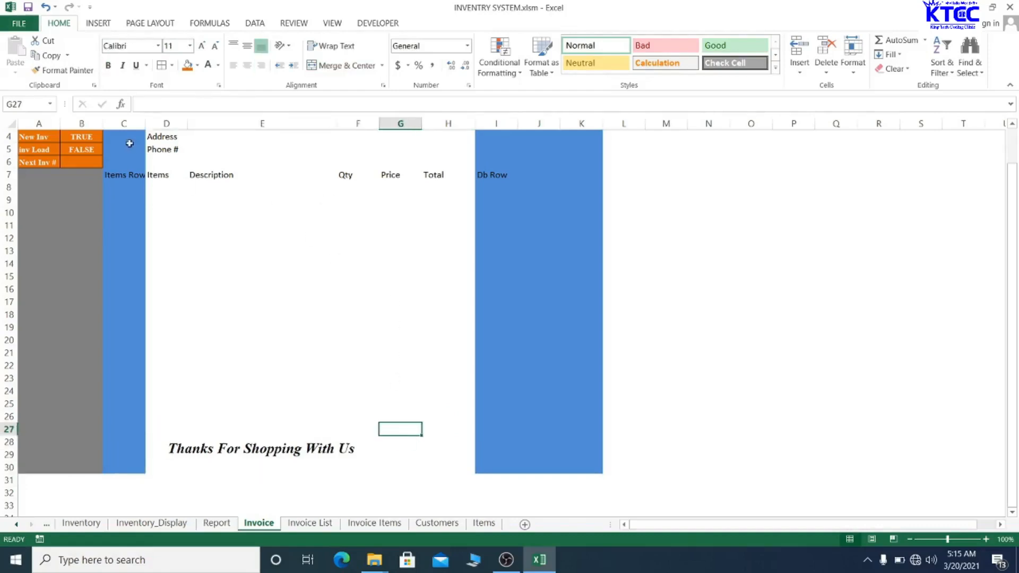
pyautogui.moveTo(154, 178); pyautogui.dragTo(442, 266)
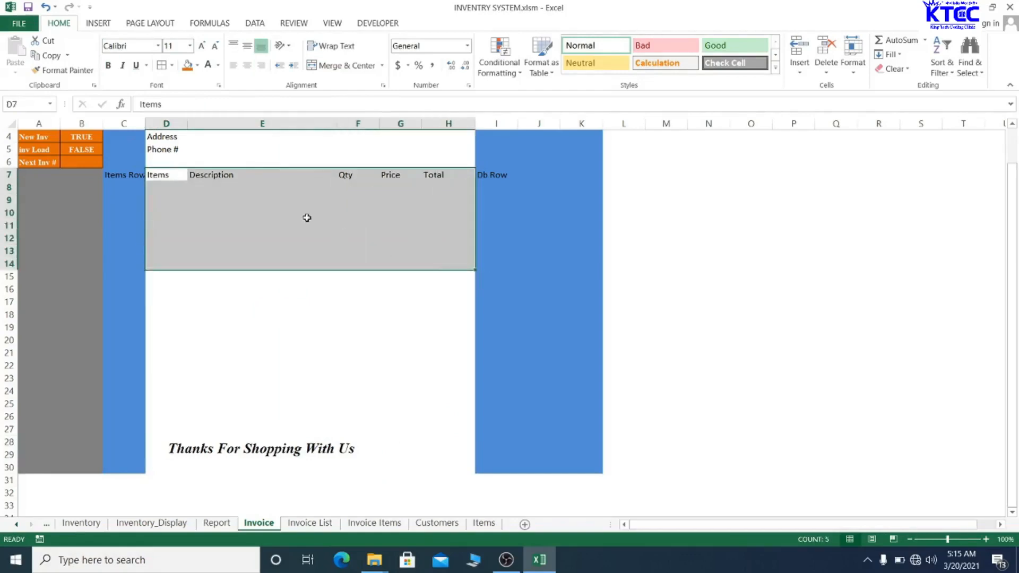
pyautogui.click(307, 215)
pyautogui.moveTo(159, 186); pyautogui.dragTo(417, 302)
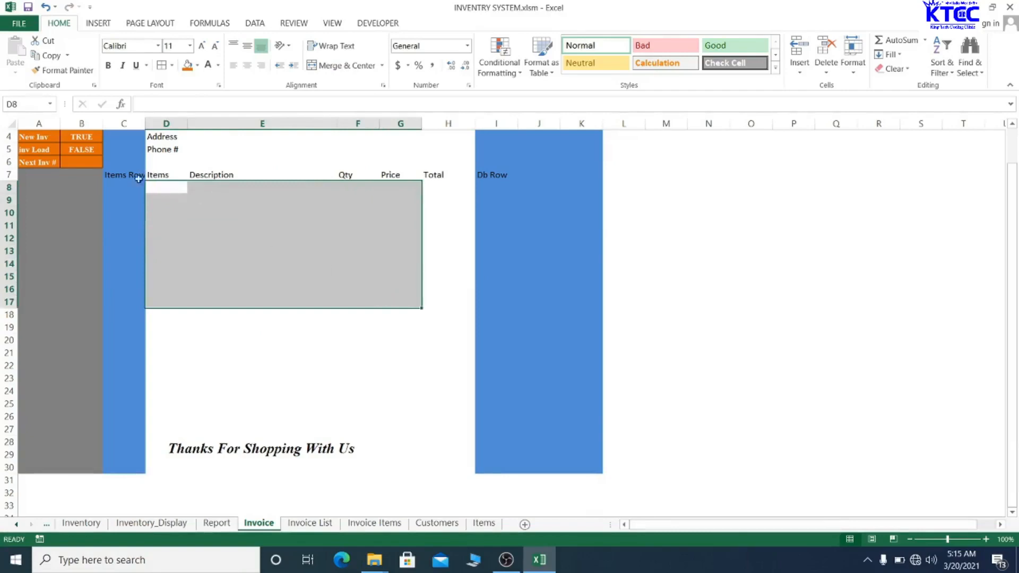
pyautogui.moveTo(156, 182); pyautogui.dragTo(334, 215)
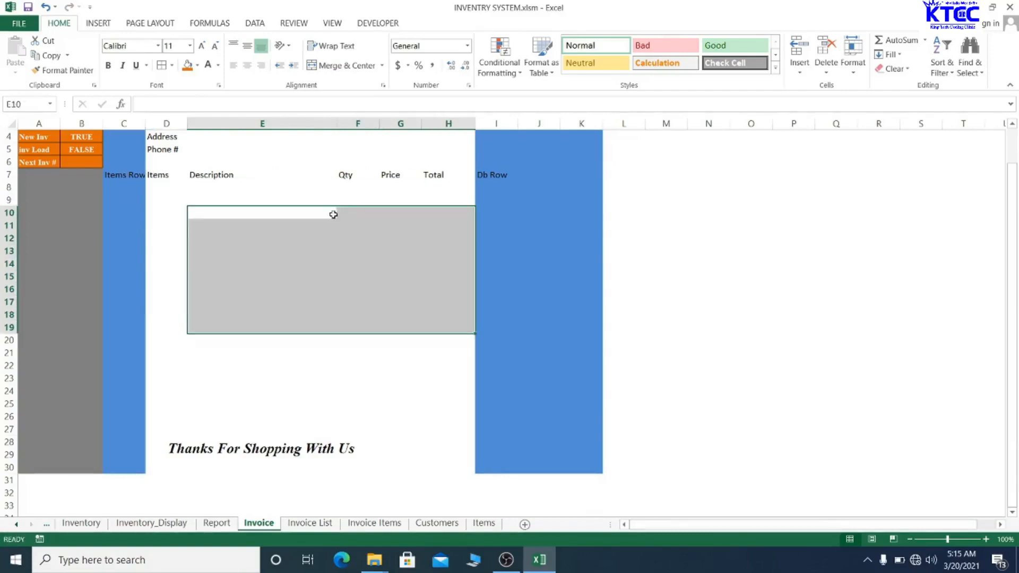
pyautogui.click(45, 9)
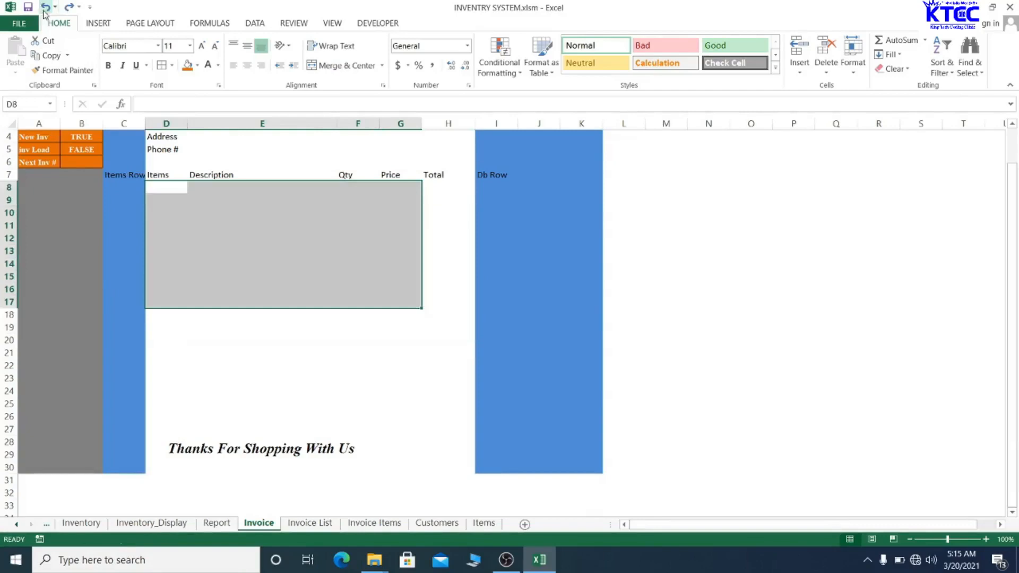
pyautogui.click(314, 339)
pyautogui.moveTo(150, 186); pyautogui.dragTo(446, 411)
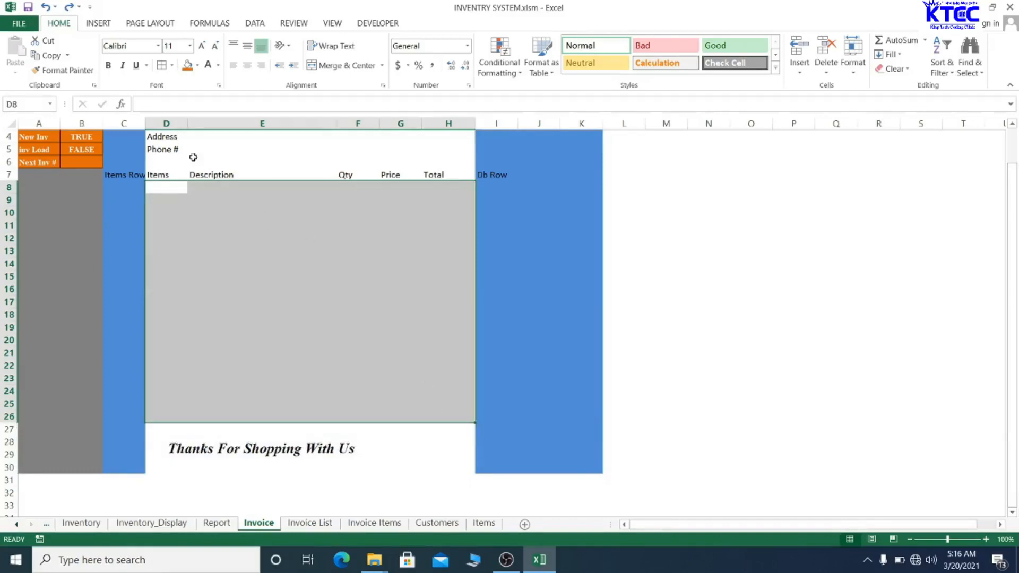
# - Apply dashed outer and inside borders to D8:H26 through Format Cells
pyautogui.rightClick(239, 260)
pyautogui.click(294, 458)
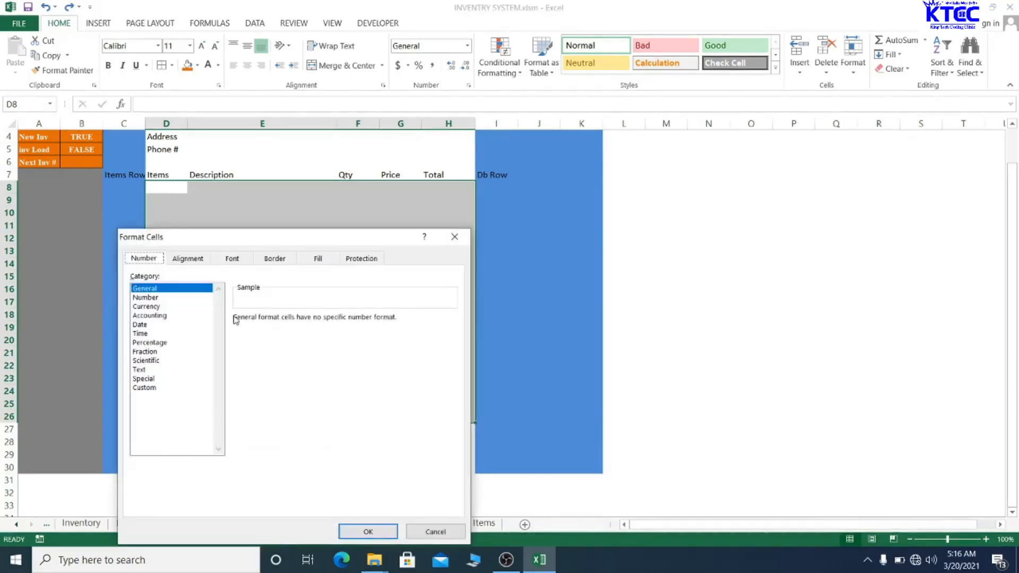
pyautogui.click(280, 259)
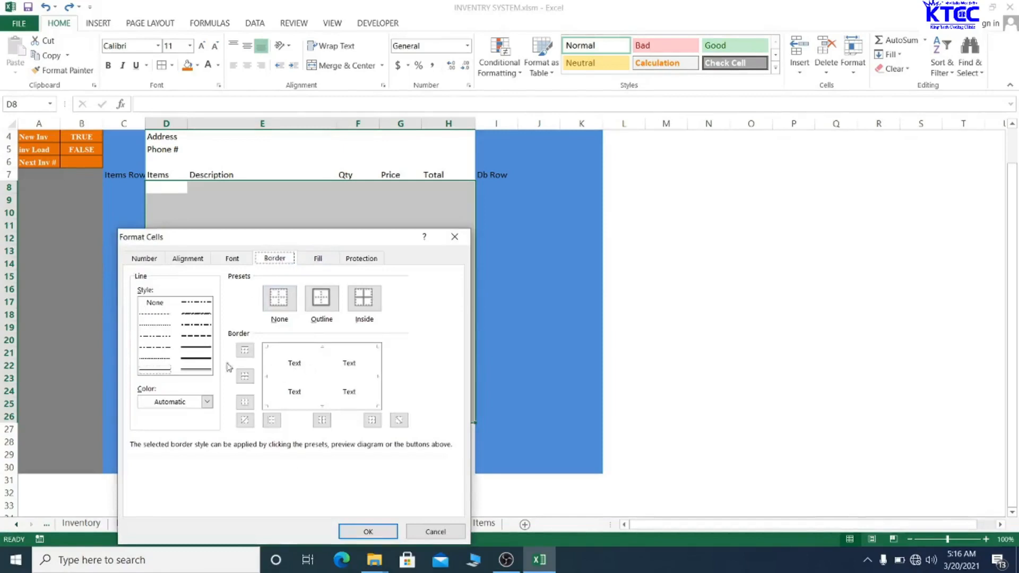
pyautogui.click(157, 316)
pyautogui.click(322, 346)
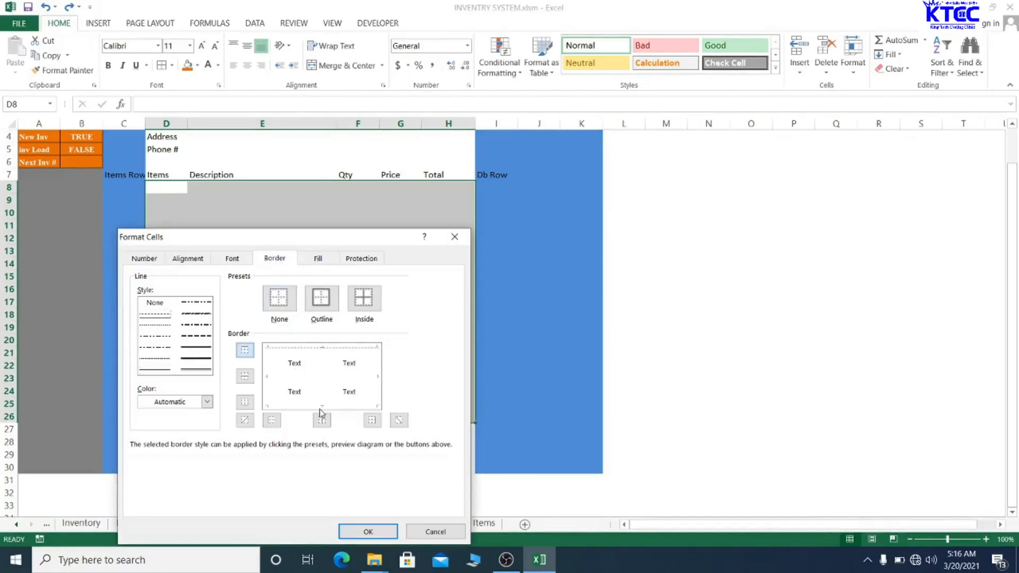
pyautogui.click(320, 406)
pyautogui.click(267, 382)
pyautogui.click(377, 378)
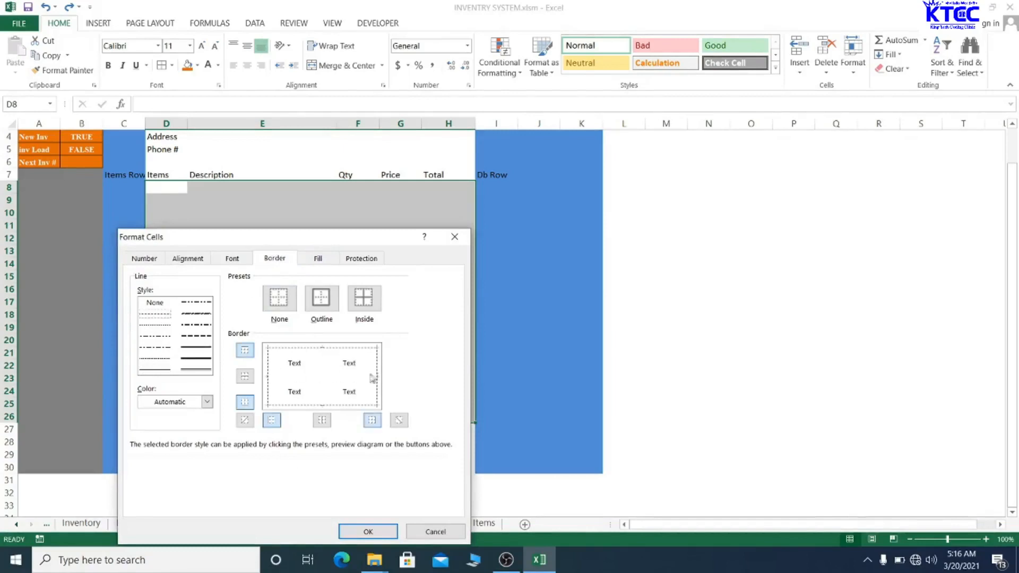
pyautogui.click(323, 380)
pyautogui.click(291, 377)
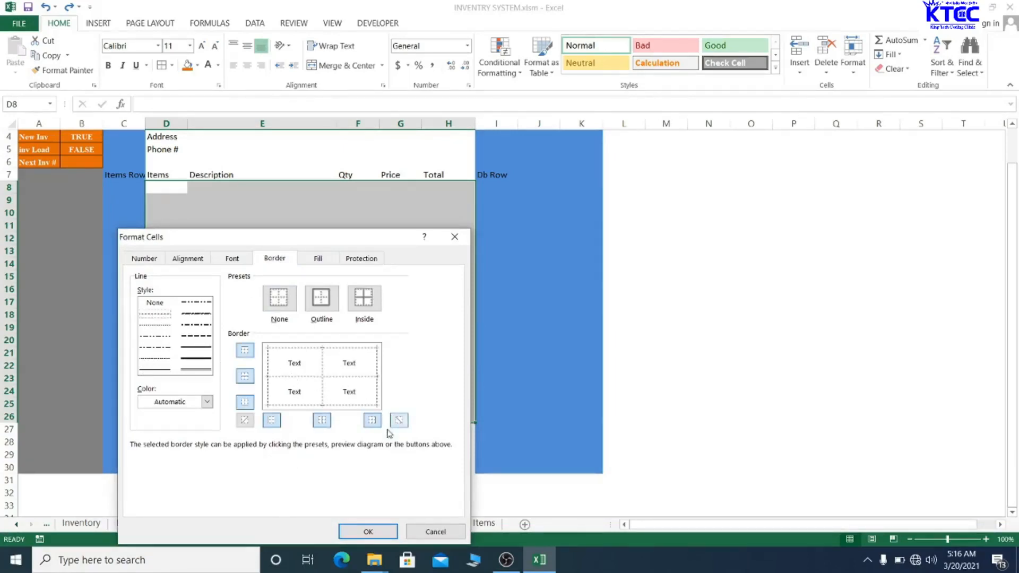
pyautogui.click(367, 531)
# - Deselect the item table and select the footer cell
pyautogui.click(282, 289)
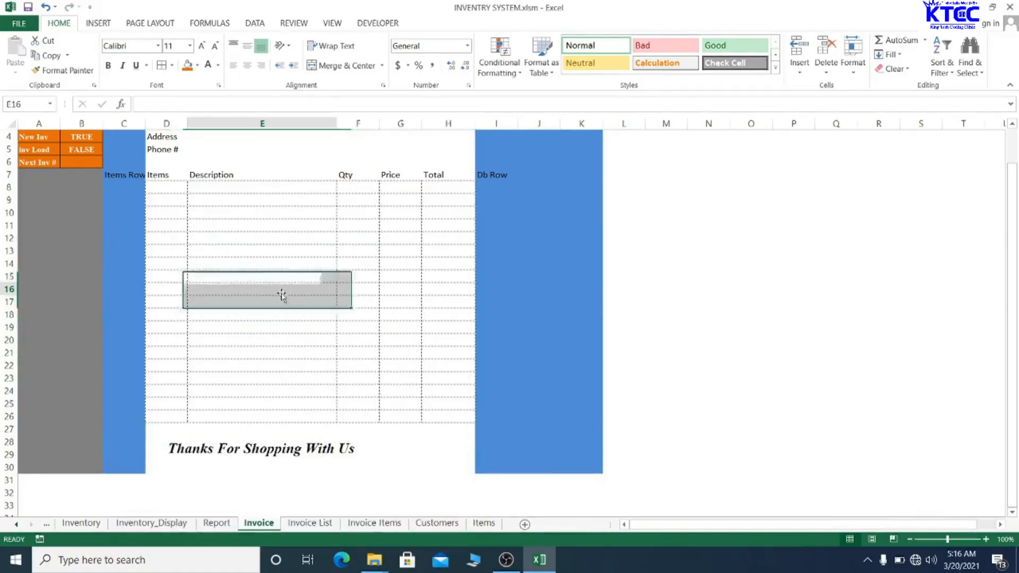
pyautogui.click(304, 357)
pyautogui.click(282, 264)
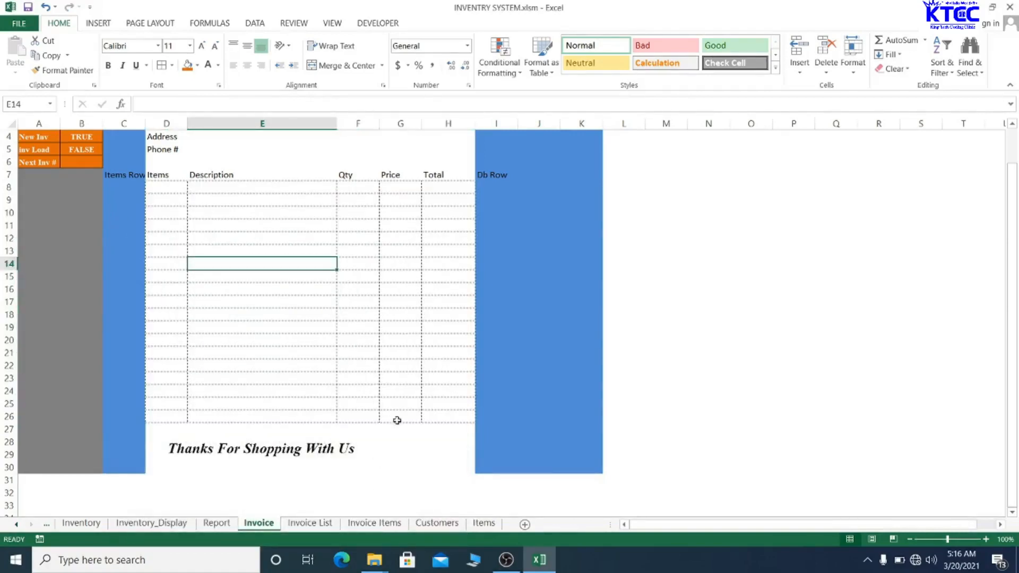
pyautogui.click(343, 424)
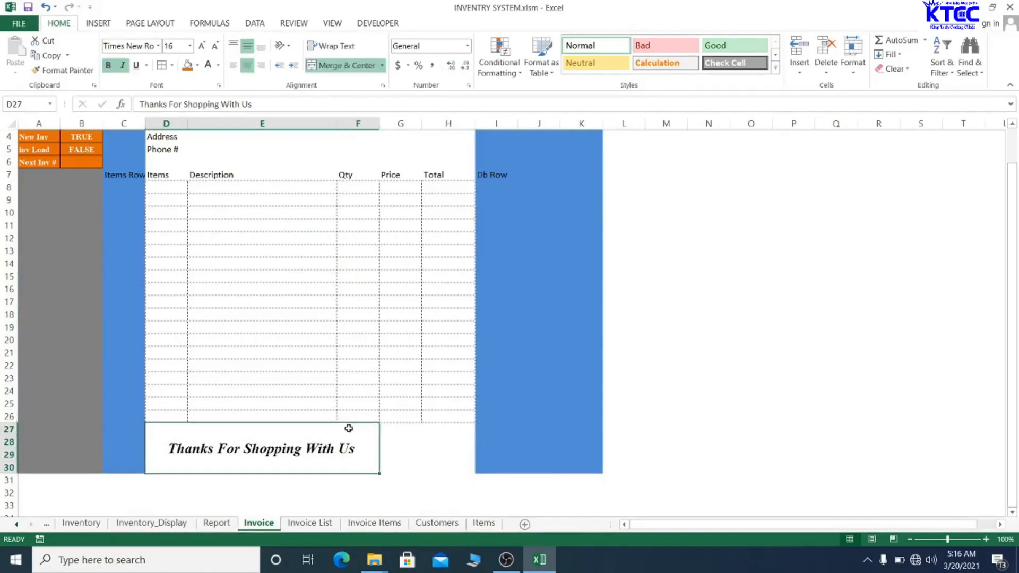
# - For G27:H30, stage dashed left, right, inside and both diagonal borders in Format Cells
pyautogui.moveTo(382, 425); pyautogui.dragTo(434, 454)
pyautogui.rightClick(433, 454)
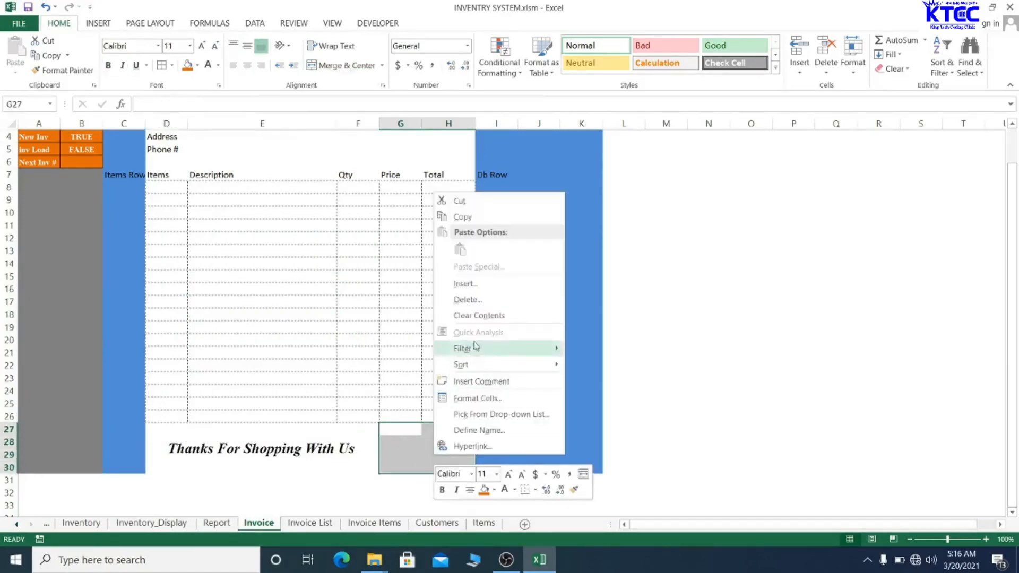
pyautogui.click(483, 399)
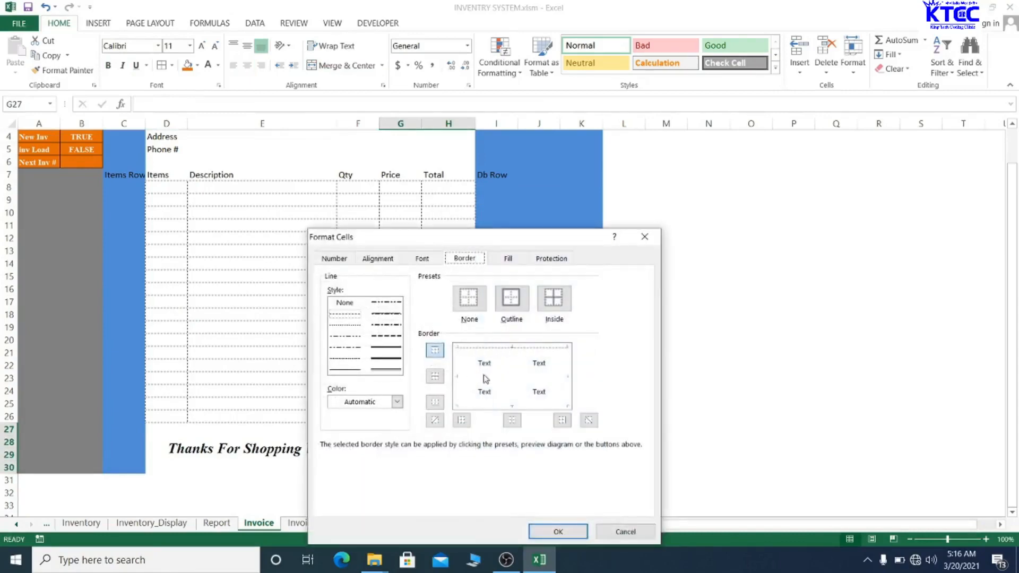
pyautogui.click(455, 370)
pyautogui.click(566, 379)
pyautogui.click(511, 380)
pyautogui.click(487, 376)
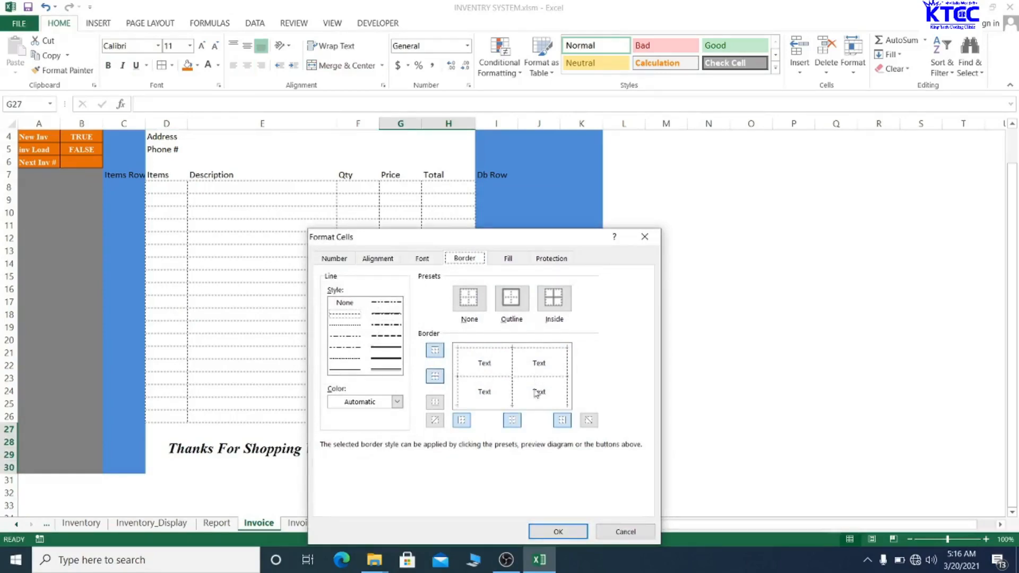
pyautogui.click(524, 403)
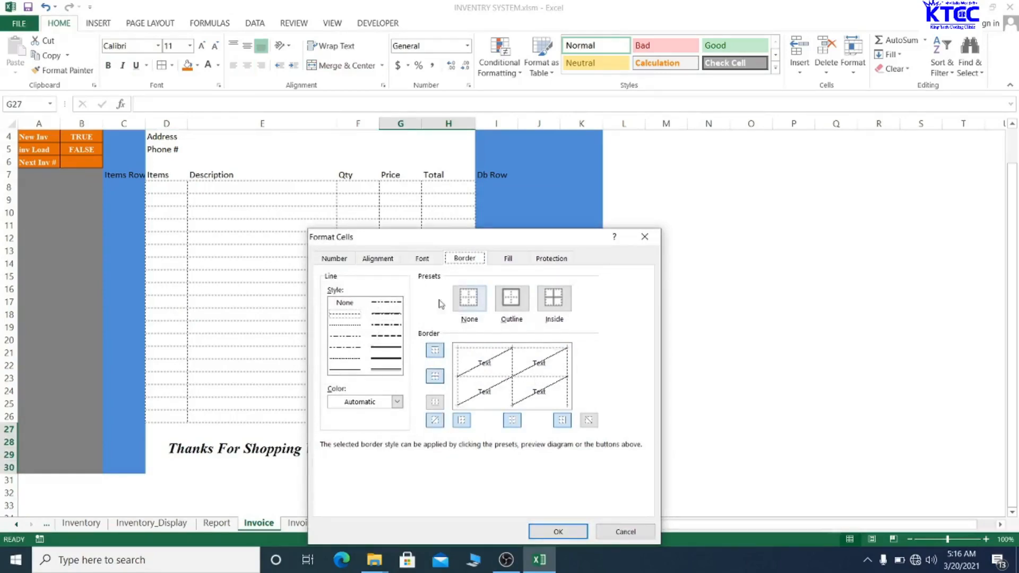
pyautogui.click(520, 390)
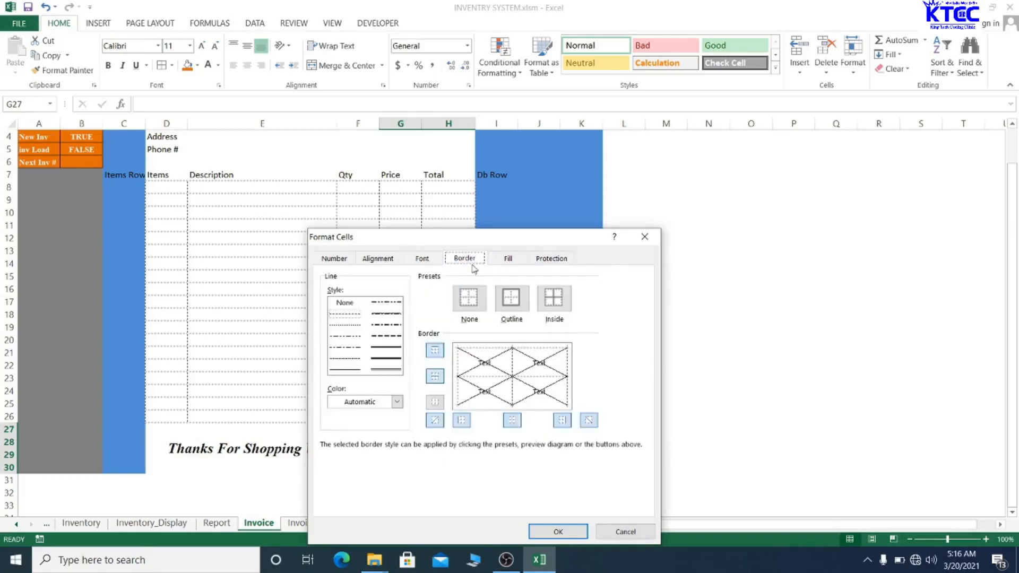
# - Give G27:H30 left, right, bottom, inside vertical and inside horizontal borders via Format Cells
pyautogui.click(644, 237)
pyautogui.rightClick(434, 447)
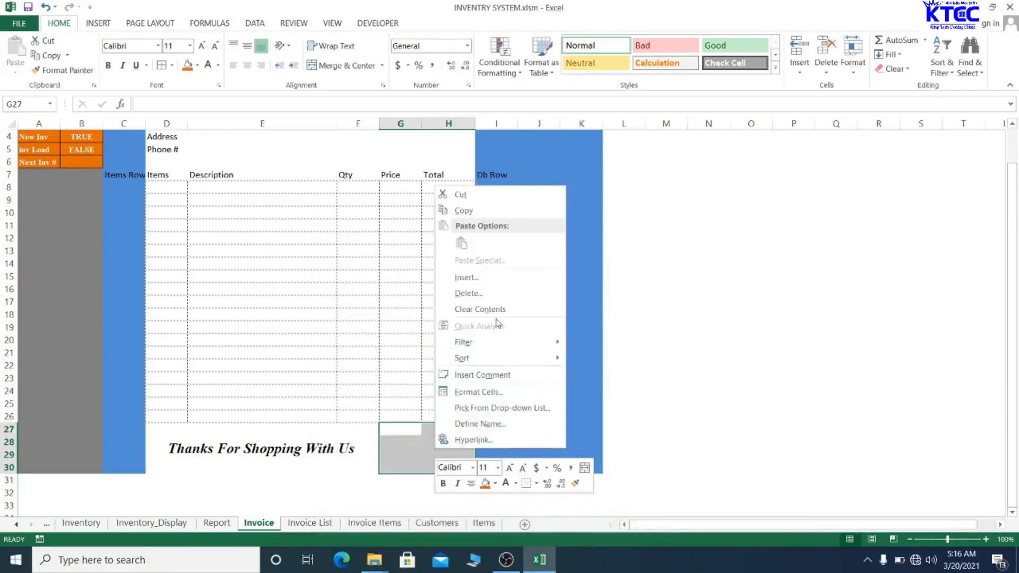
pyautogui.click(483, 391)
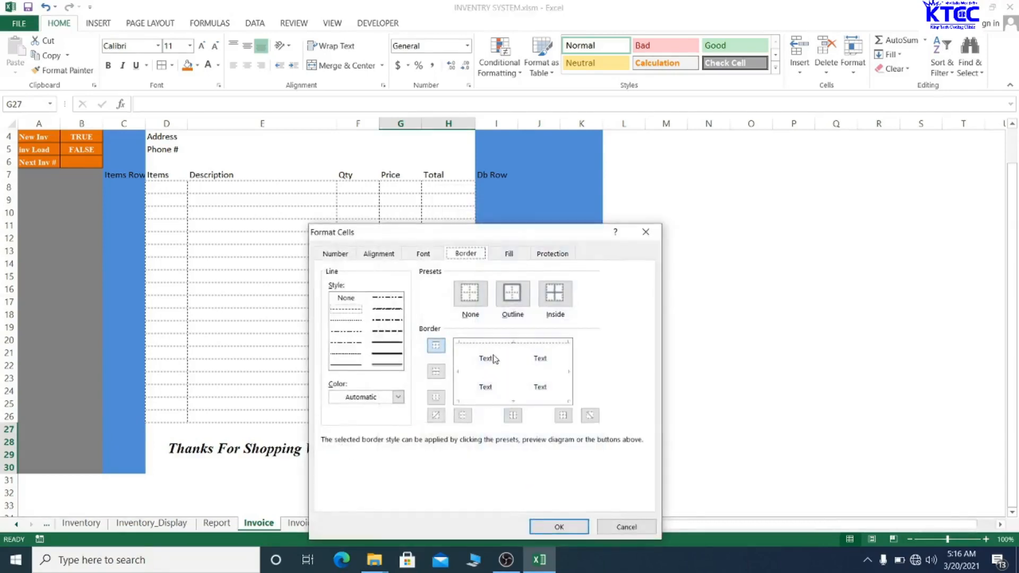
pyautogui.click(513, 371)
pyautogui.click(459, 373)
pyautogui.click(572, 371)
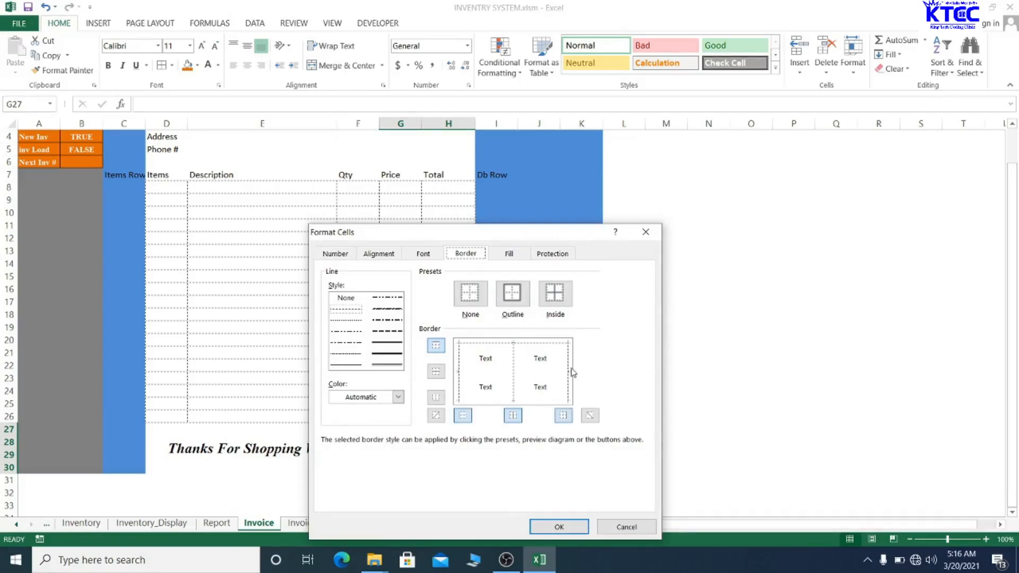
pyautogui.click(523, 400)
pyautogui.click(510, 375)
pyautogui.click(512, 370)
pyautogui.click(480, 373)
pyautogui.click(573, 528)
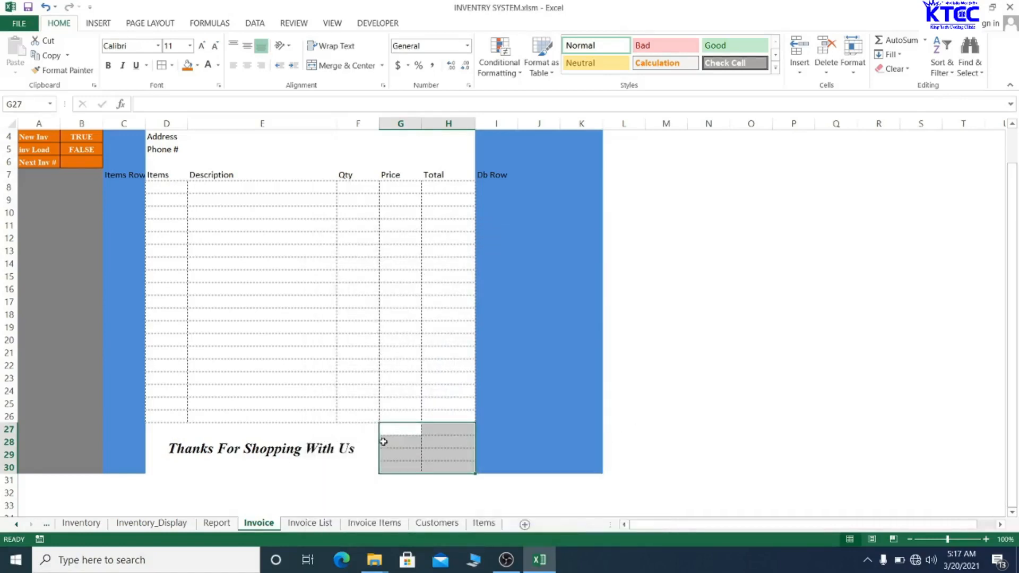
pyautogui.click(280, 460)
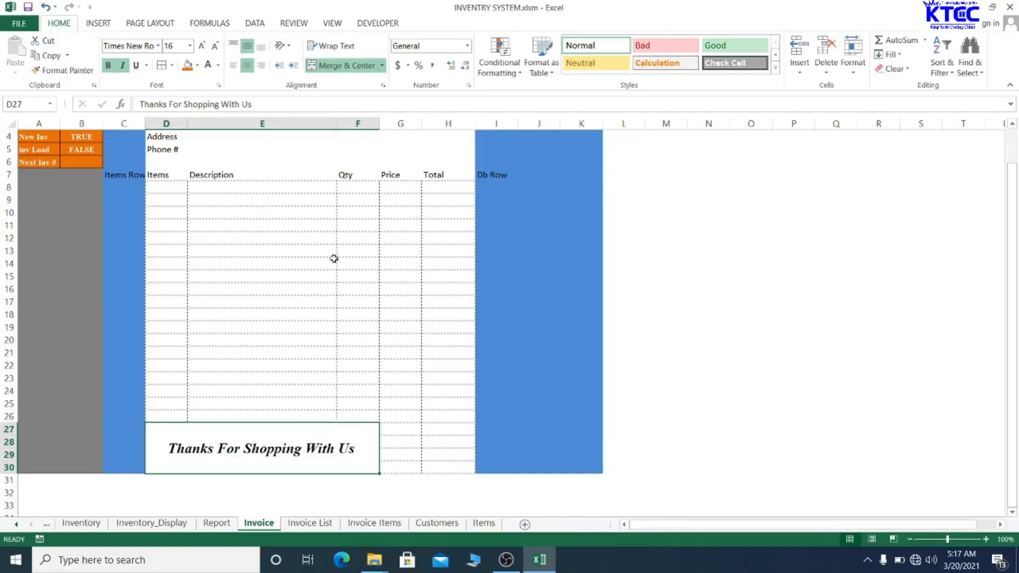
# - Add a bottom border to the merged thank-you message cell
pyautogui.rightClick(277, 450)
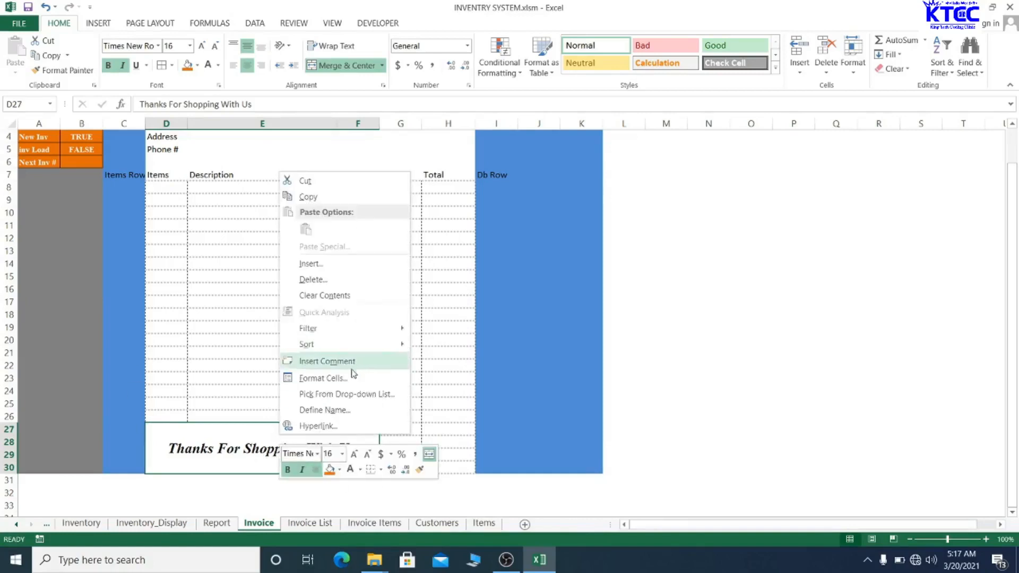
pyautogui.click(344, 375)
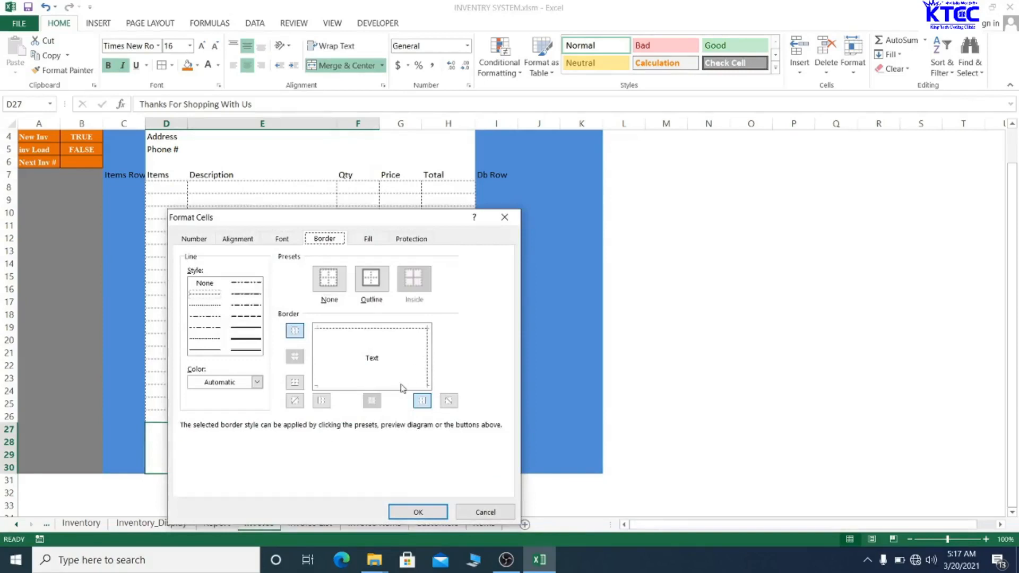
pyautogui.click(401, 385)
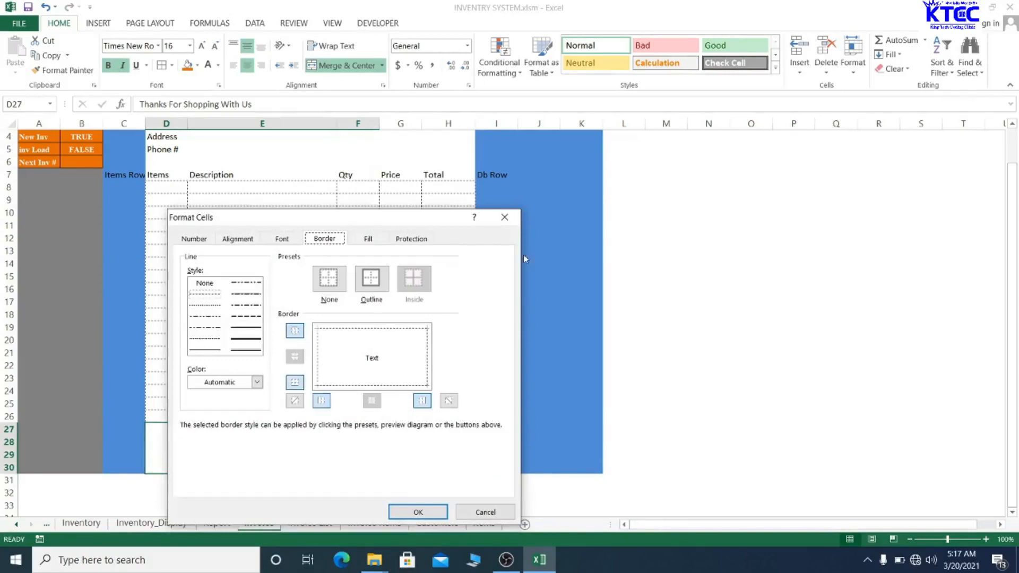
pyautogui.click(418, 512)
pyautogui.click(343, 353)
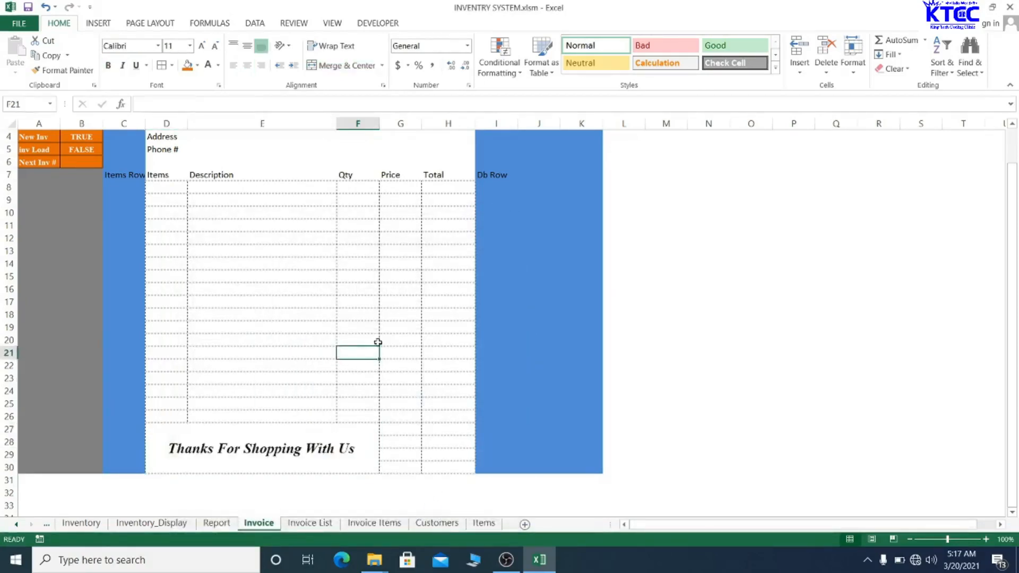
# - Check the footer cells G27, D26 and G28, then reselect the thank-you cell
pyautogui.click(405, 430)
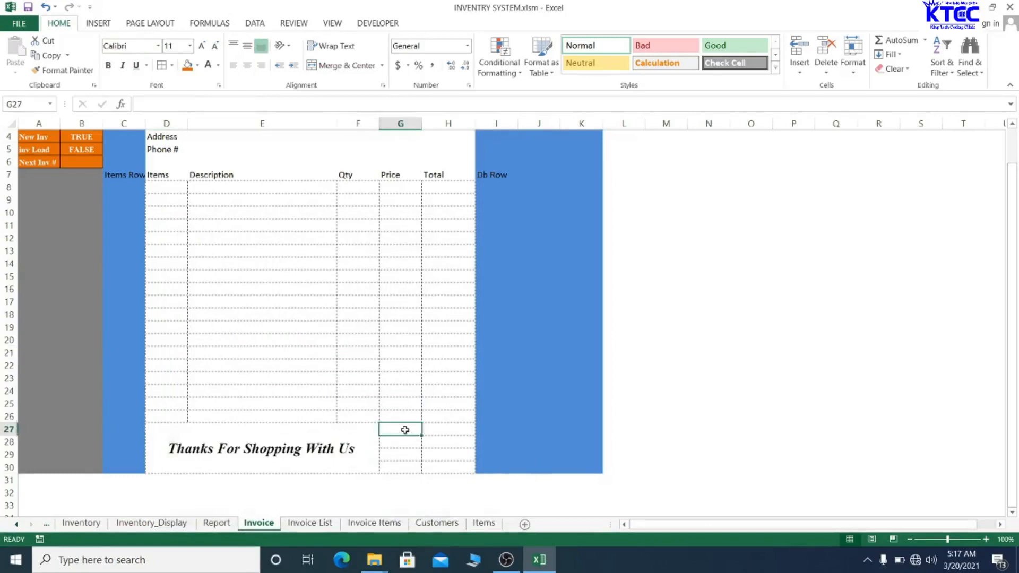
pyautogui.click(150, 415)
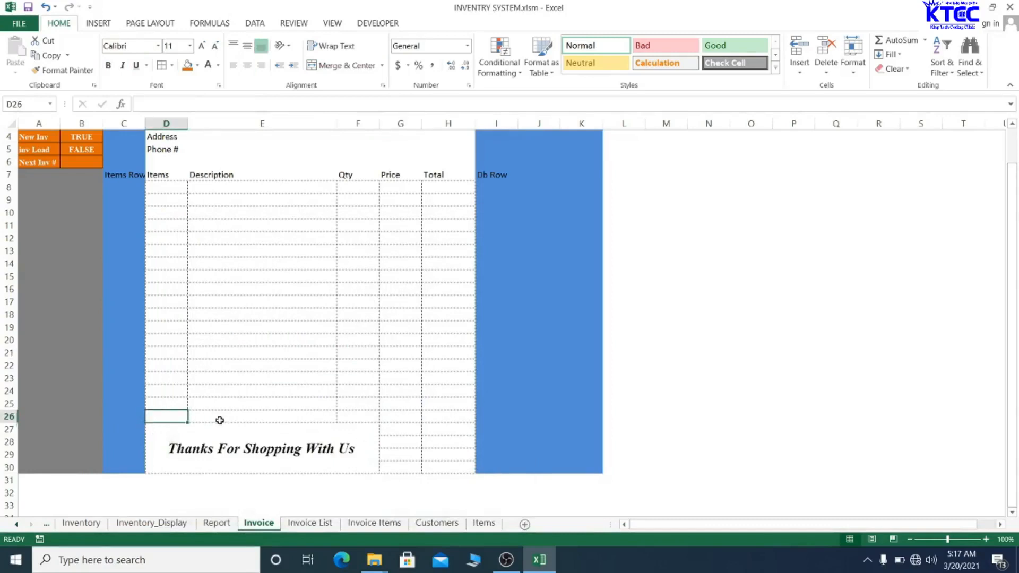
pyautogui.click(390, 430)
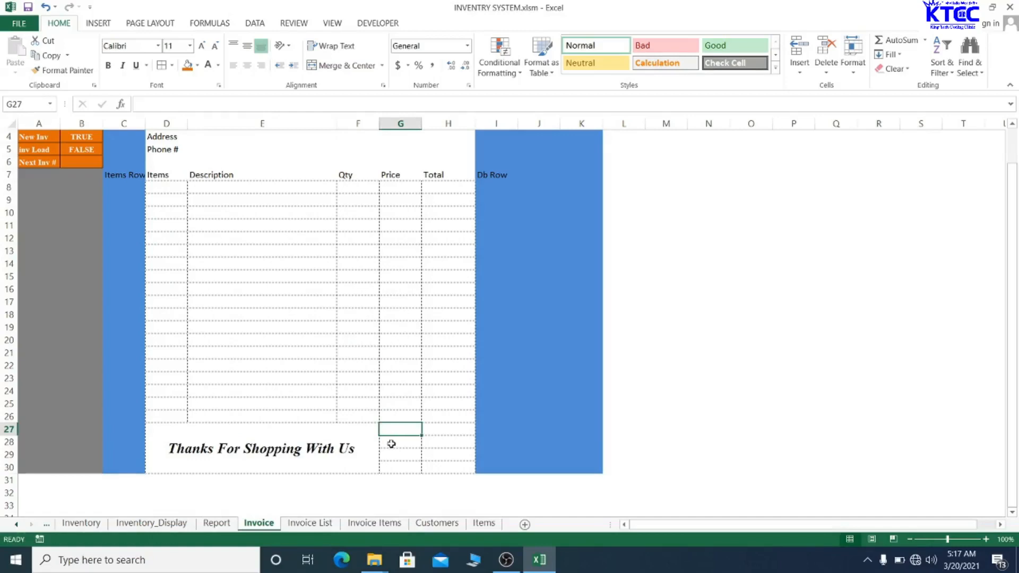
pyautogui.click(391, 444)
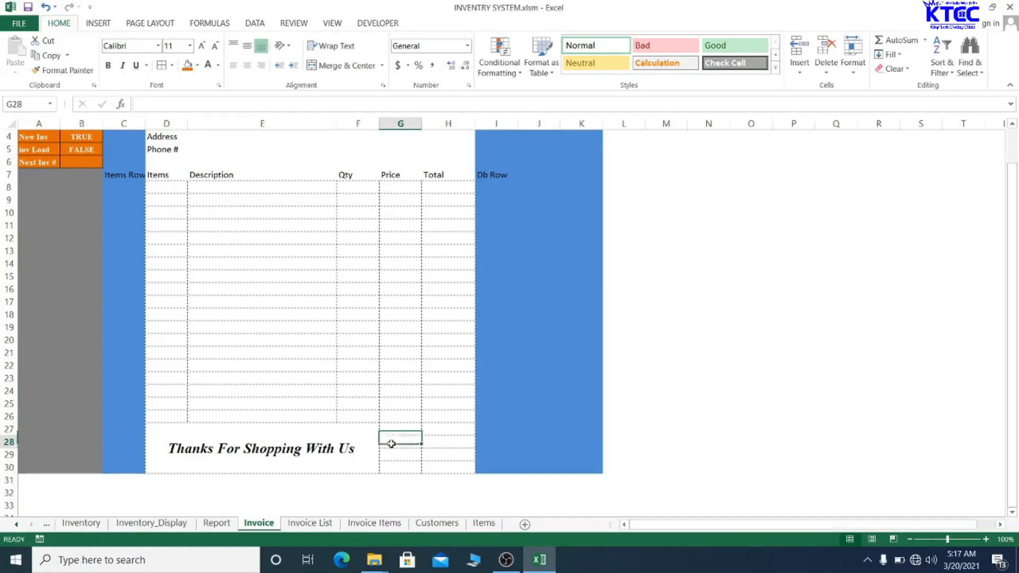
pyautogui.click(153, 432)
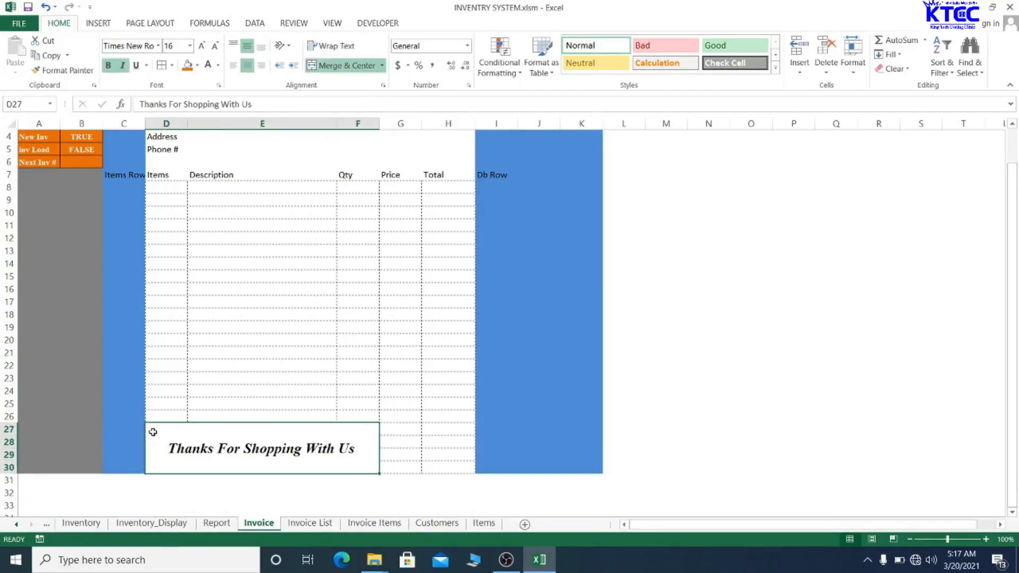
# - Unmerge the thank-you cell and merge D28:F30 into one block
pyautogui.click(344, 65)
pyautogui.click(187, 450)
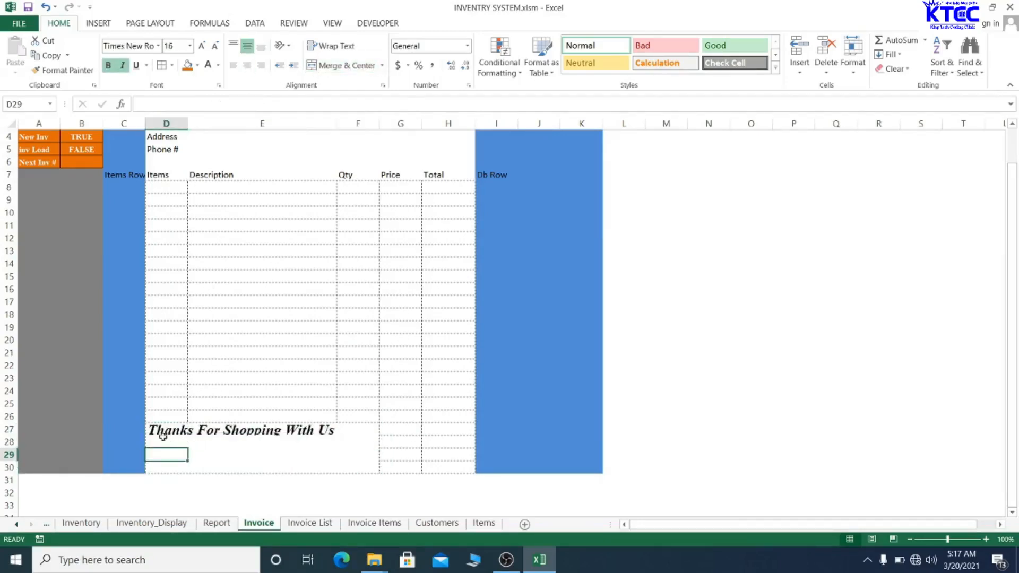
pyautogui.moveTo(182, 441); pyautogui.dragTo(367, 469)
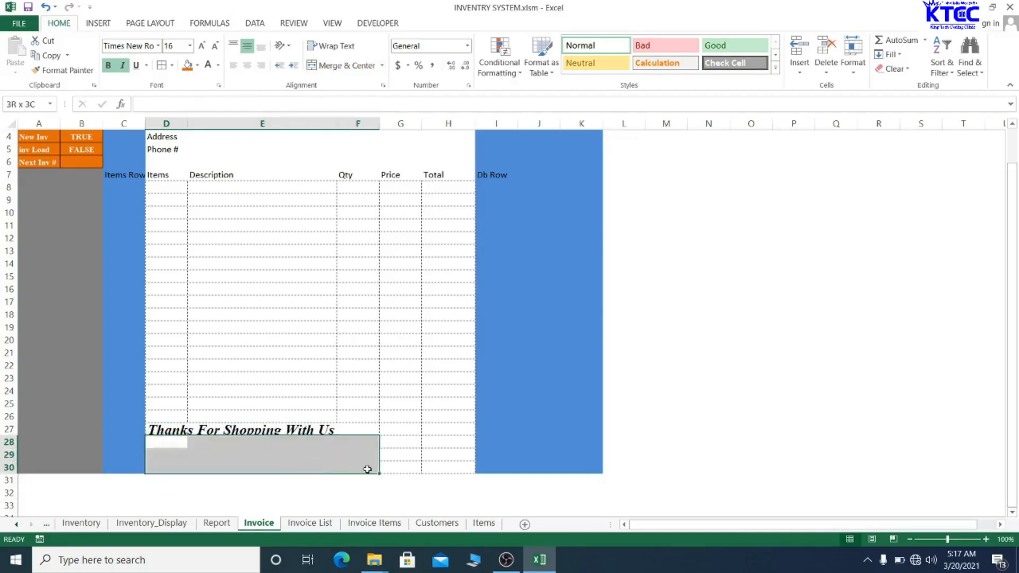
pyautogui.click(344, 66)
# - Copy the thank-you text from row 27 and paste it into D28, accepting the unmerge warning
pyautogui.click(259, 430)
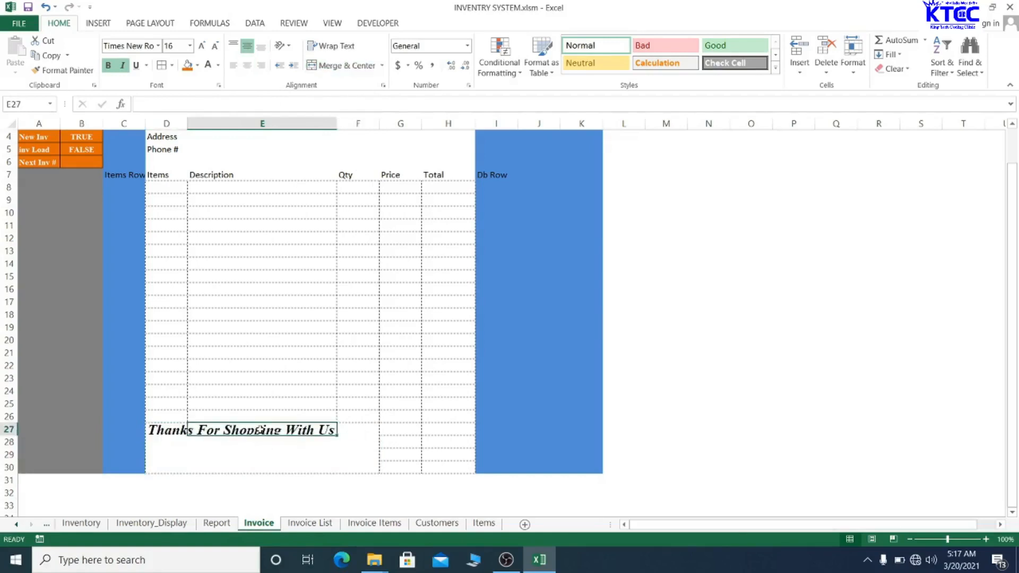
pyautogui.moveTo(157, 430); pyautogui.dragTo(338, 429)
pyautogui.hotkey('ctrl', 'c')
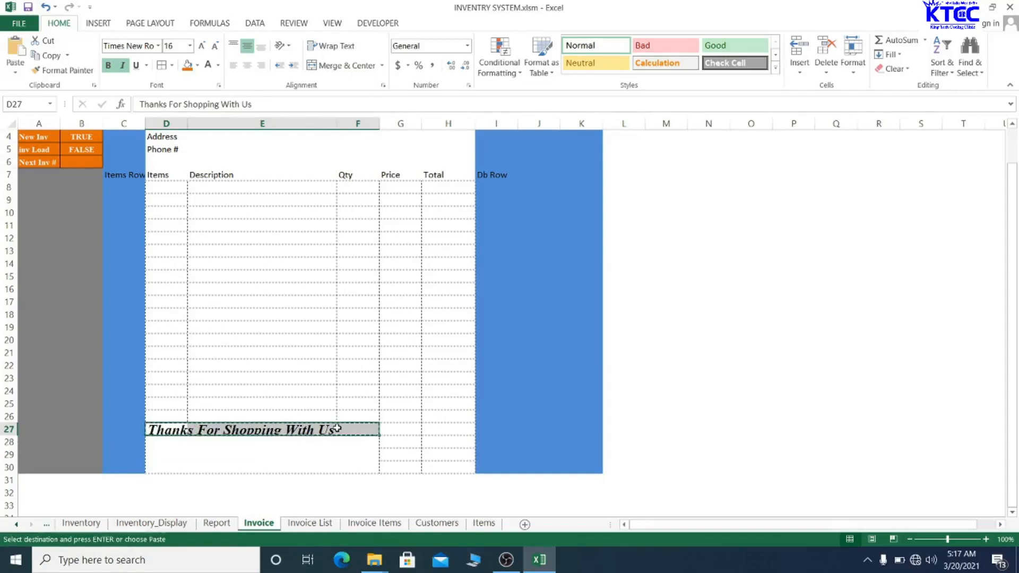
pyautogui.click(312, 444)
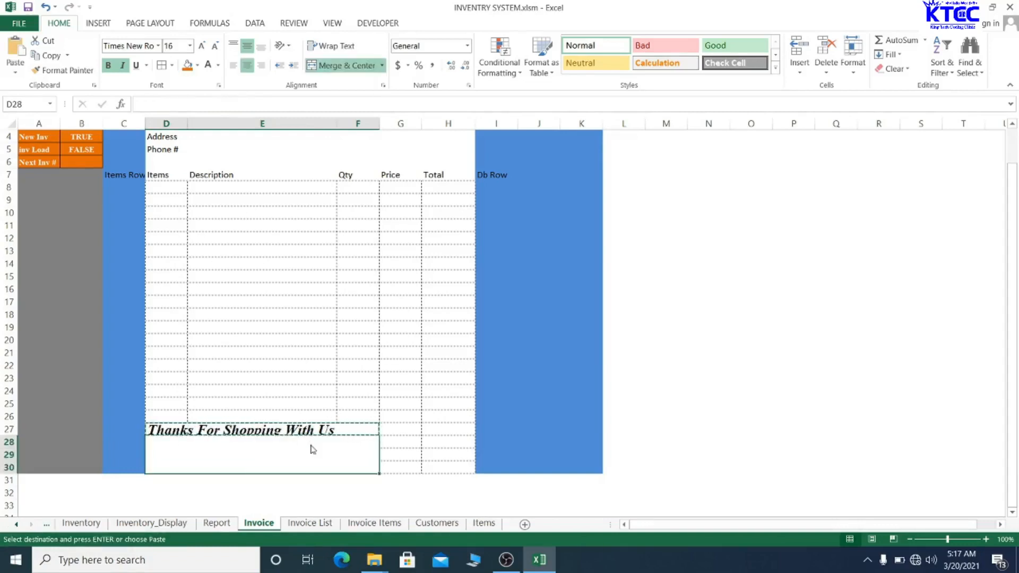
pyautogui.hotkey('ctrl', 'v')
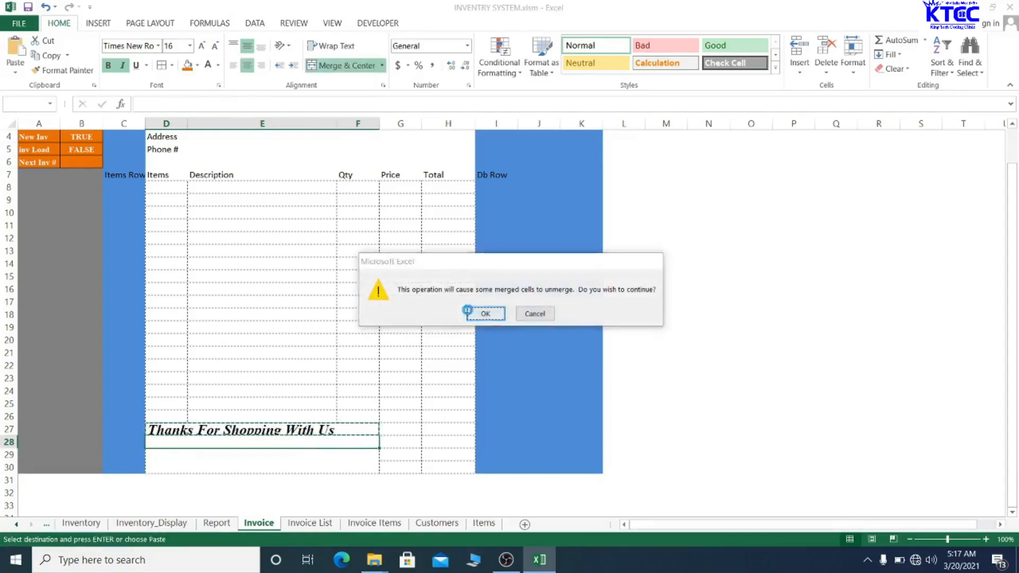
pyautogui.click(471, 313)
pyautogui.click(261, 455)
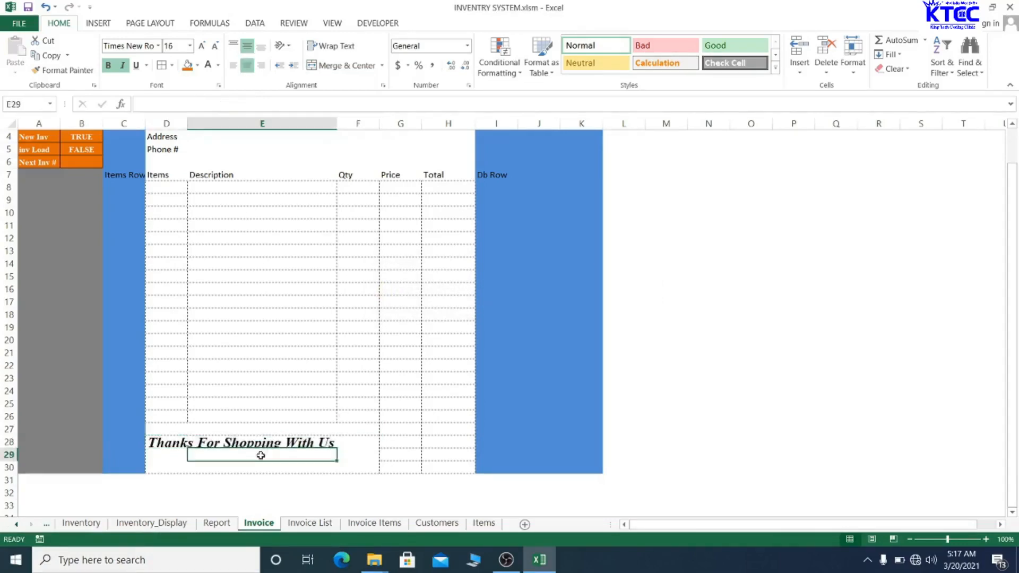
pyautogui.click(345, 454)
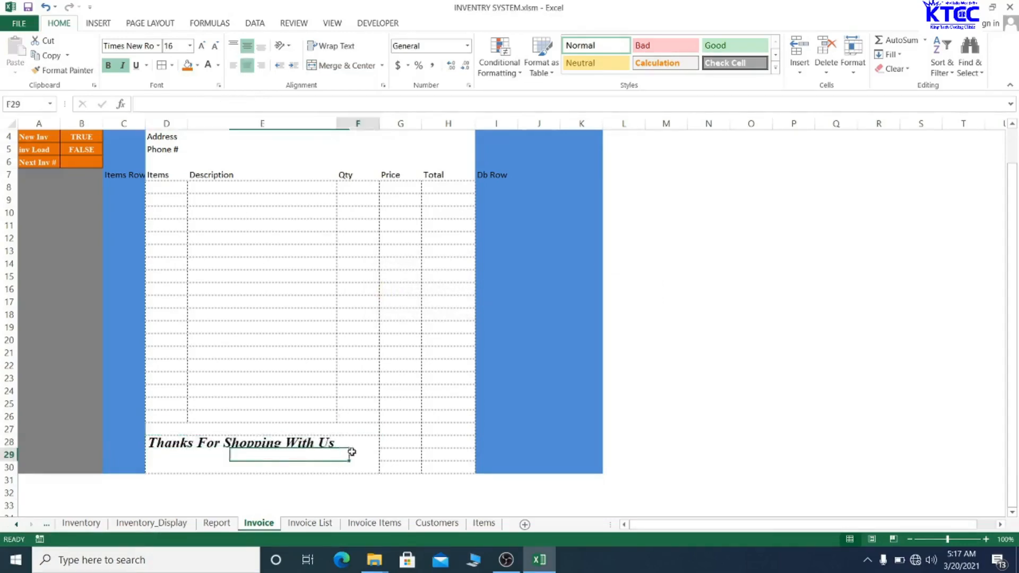
pyautogui.click(273, 428)
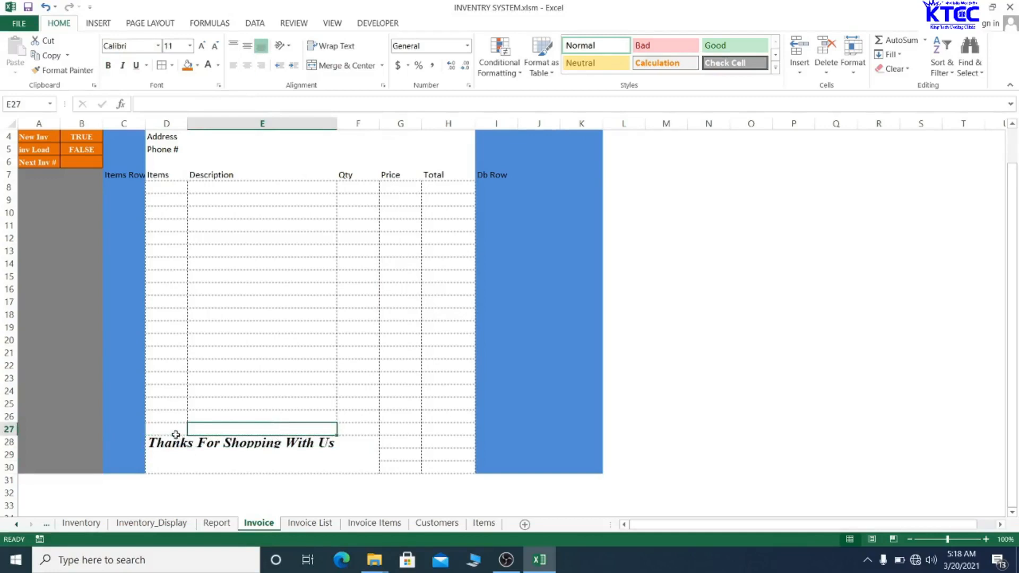
# - Try inside-vertical and diagonal borders on D27:F27, then cancel without applying them
pyautogui.moveTo(175, 431); pyautogui.dragTo(258, 427)
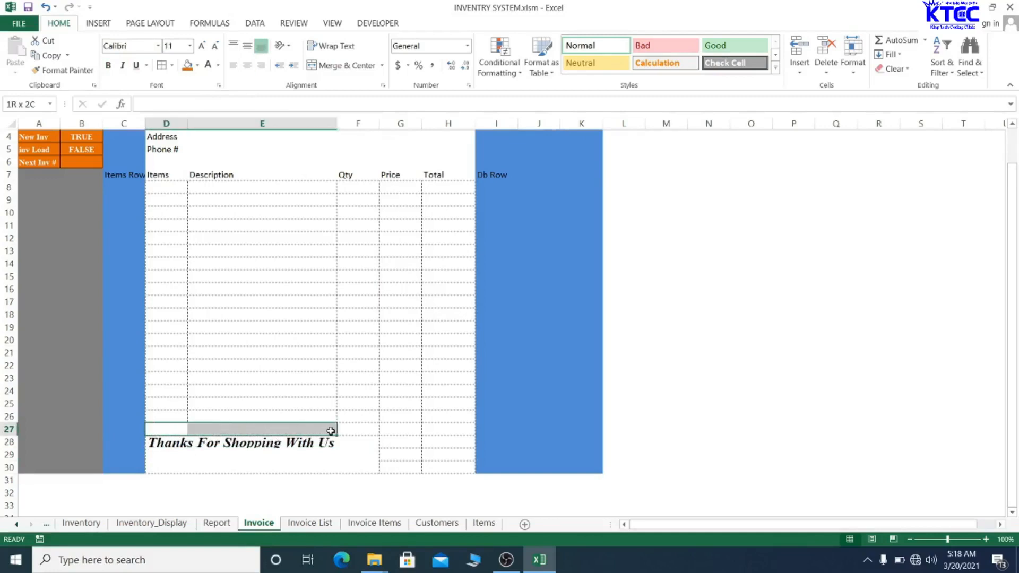
pyautogui.moveTo(331, 431); pyautogui.dragTo(344, 431)
pyautogui.rightClick(306, 430)
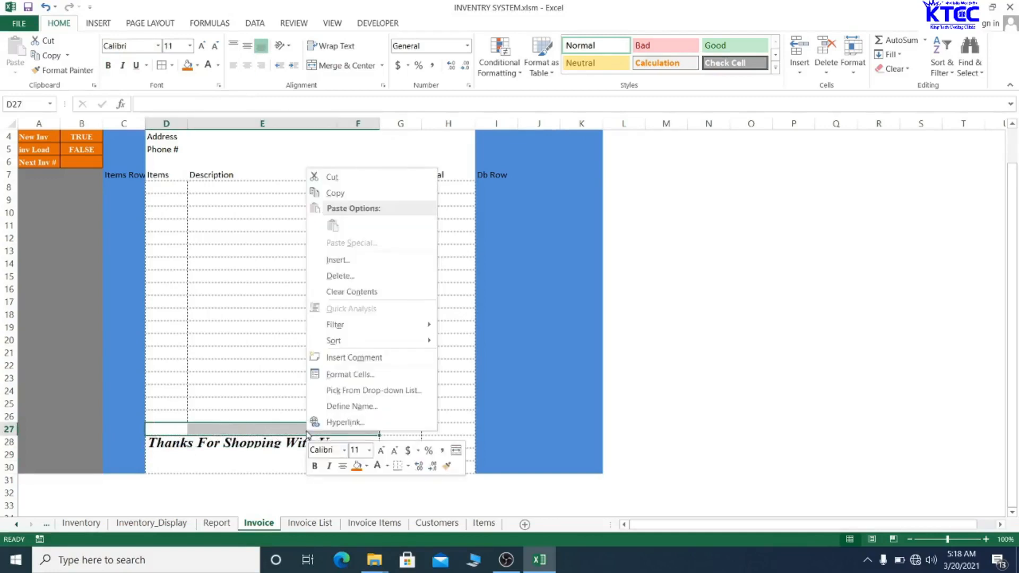
pyautogui.click(354, 374)
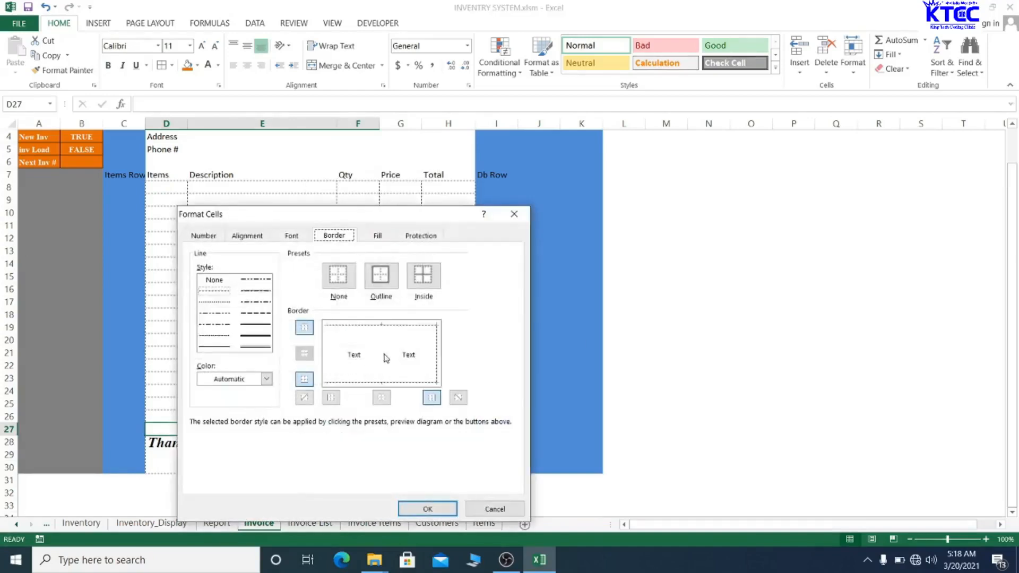
pyautogui.click(384, 358)
pyautogui.click(359, 363)
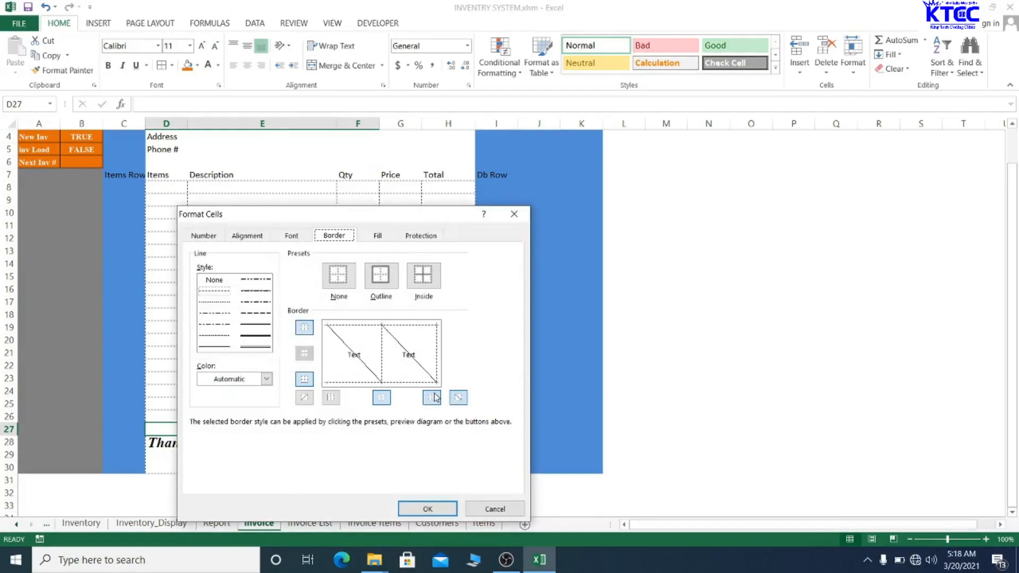
pyautogui.click(514, 213)
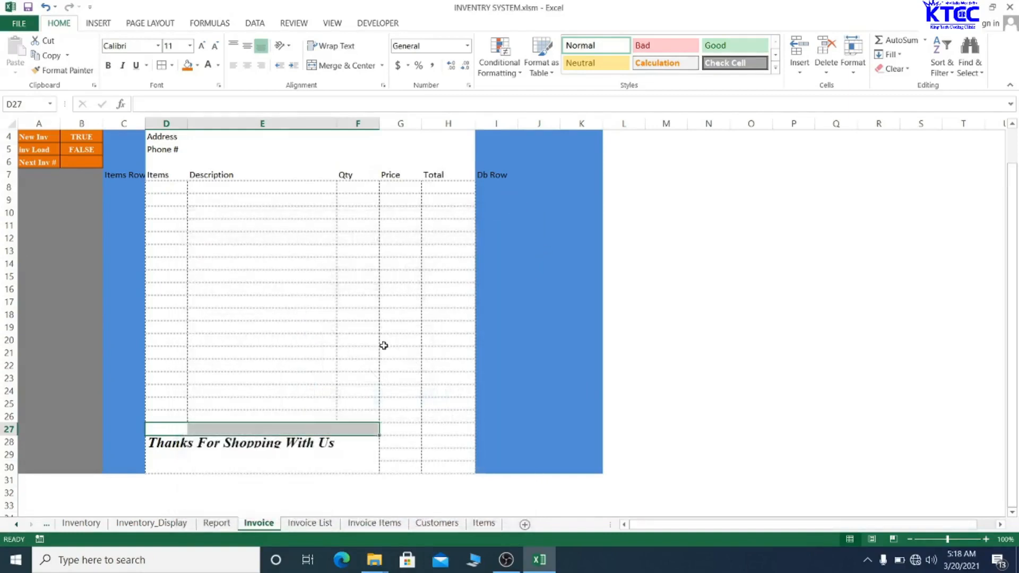
pyautogui.rightClick(300, 431)
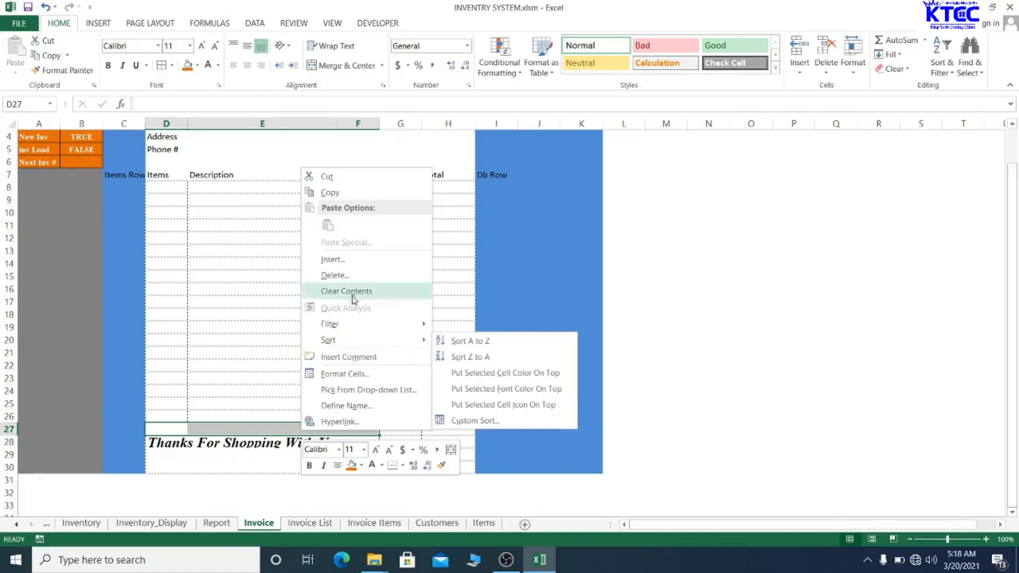
pyautogui.click(345, 374)
pyautogui.click(378, 361)
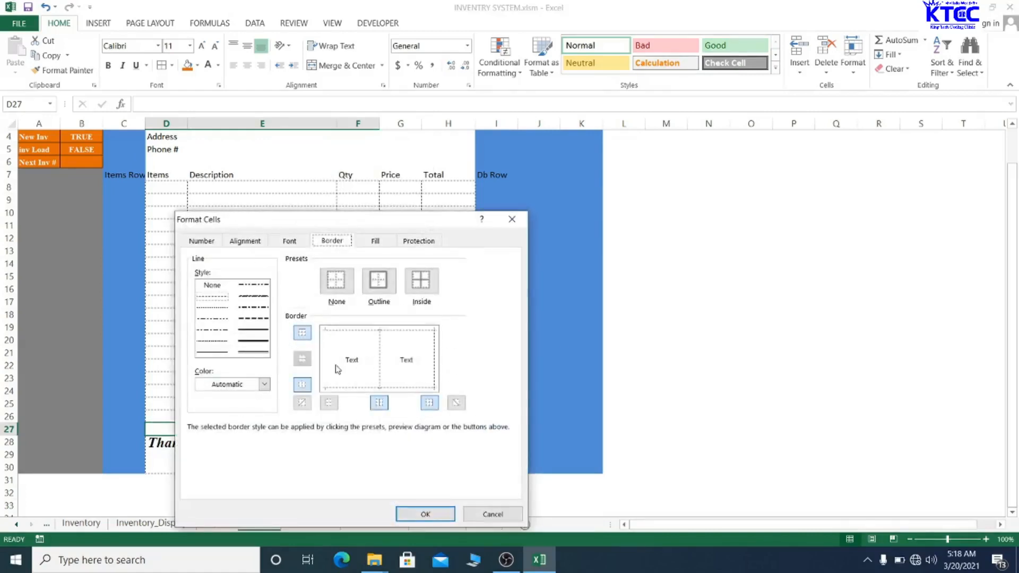
pyautogui.click(347, 363)
pyautogui.click(334, 359)
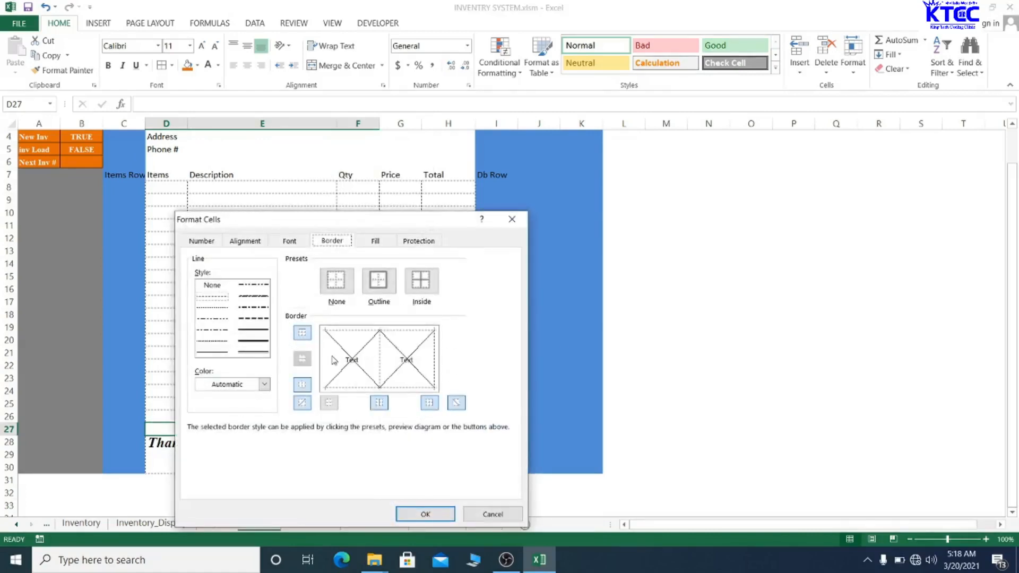
pyautogui.click(511, 219)
# - Give D27:F27 an inside vertical border and a left border
pyautogui.rightClick(278, 433)
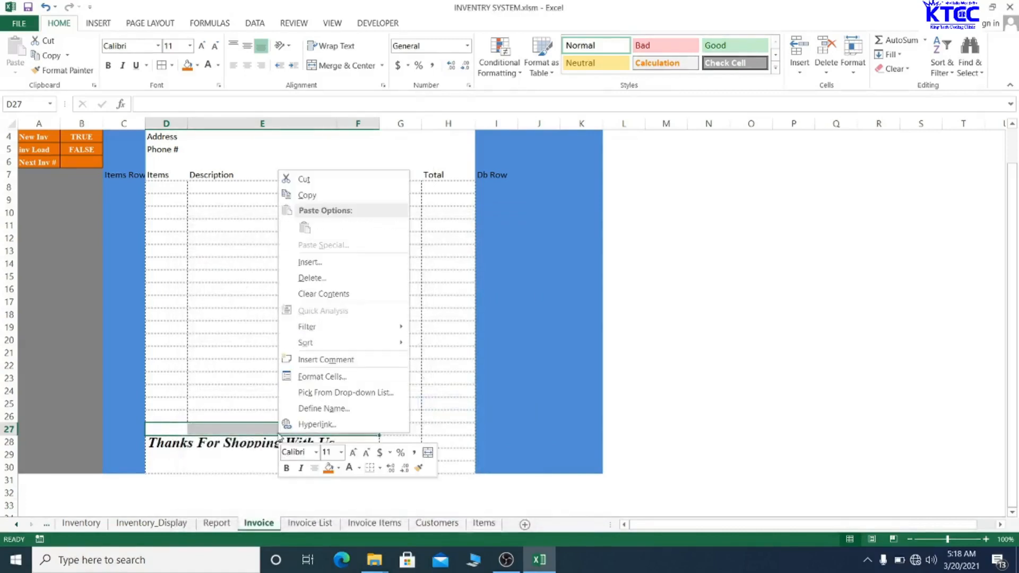
pyautogui.click(328, 377)
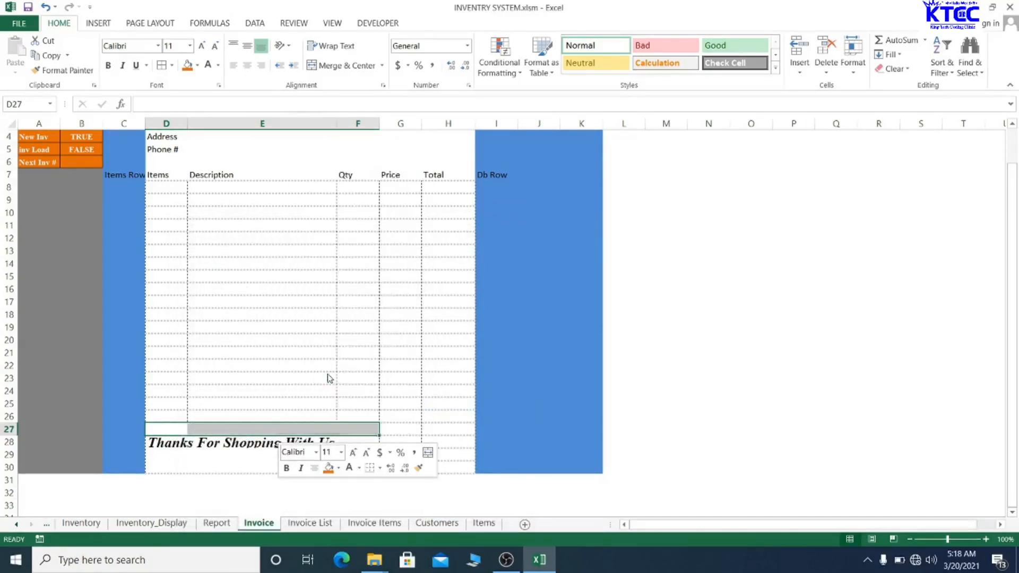
pyautogui.click(357, 359)
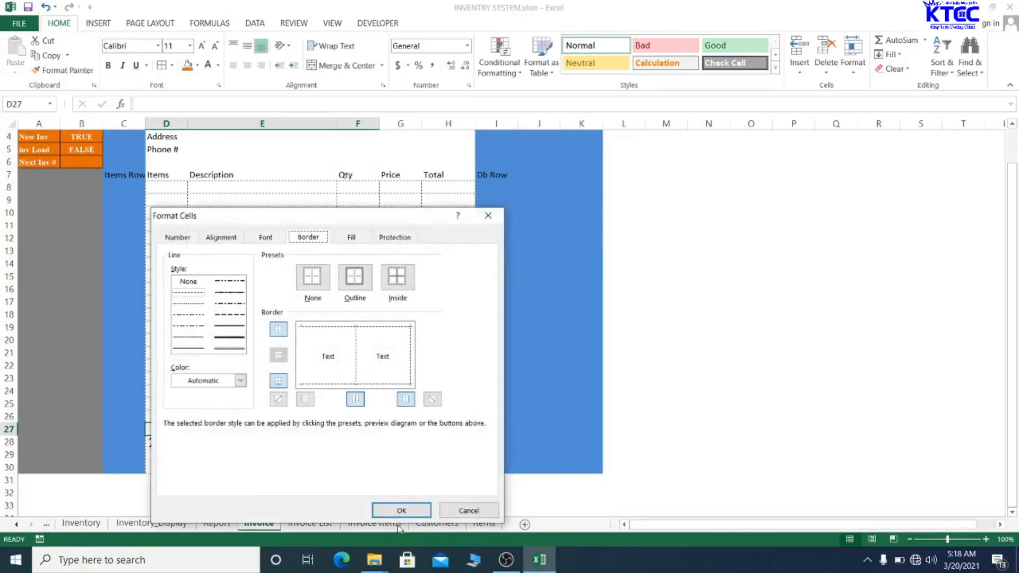
pyautogui.click(301, 359)
pyautogui.click(405, 510)
pyautogui.click(275, 362)
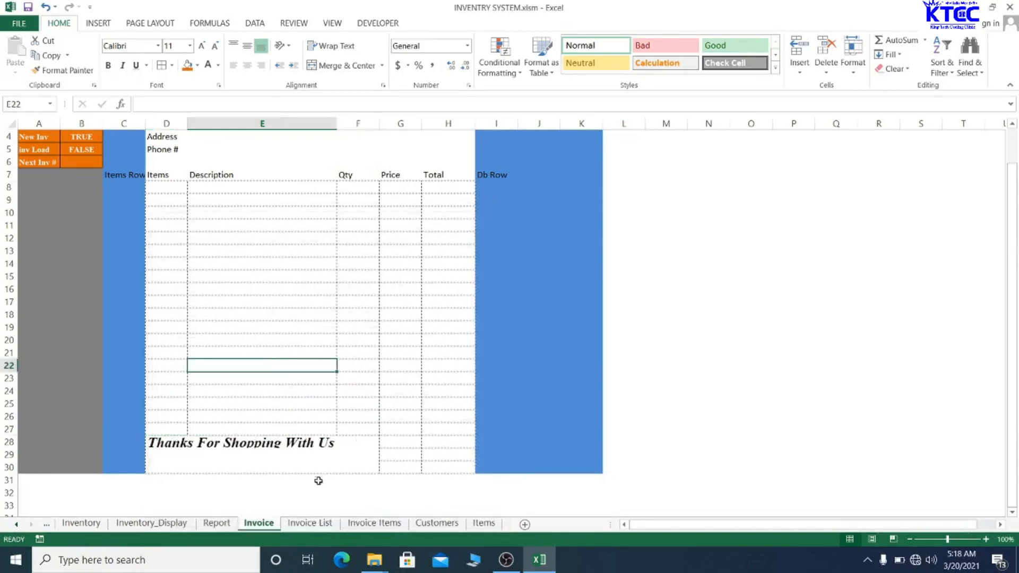
# - Merge and centre the thank-you message across D28:F30
pyautogui.click(296, 297)
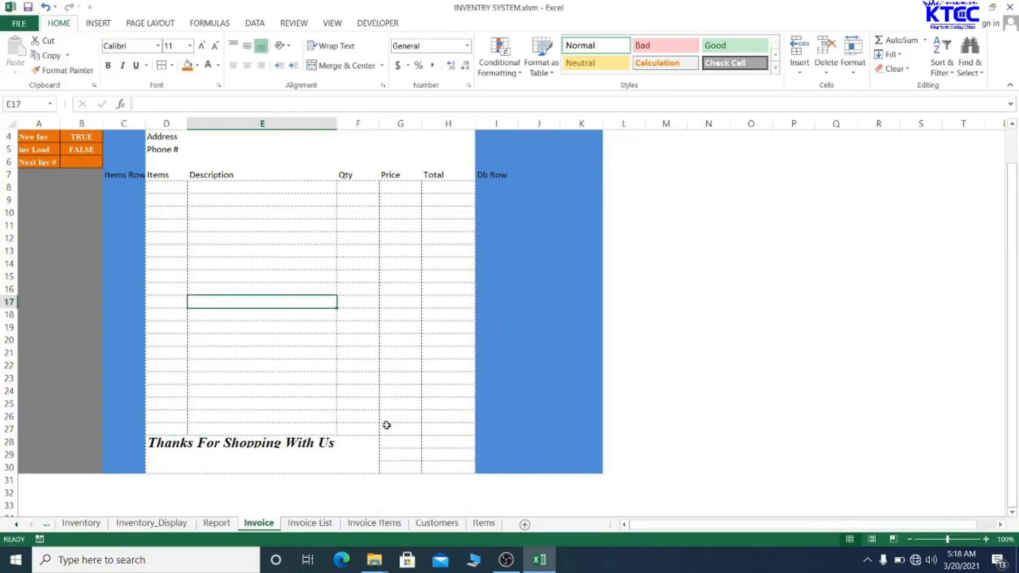
pyautogui.click(284, 453)
pyautogui.moveTo(175, 442); pyautogui.dragTo(349, 461)
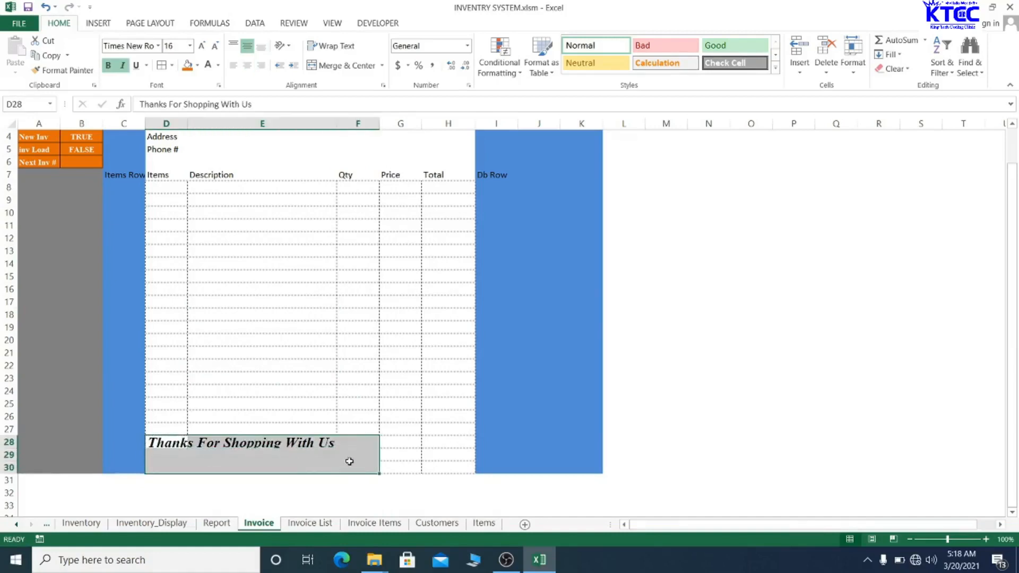
pyautogui.click(342, 66)
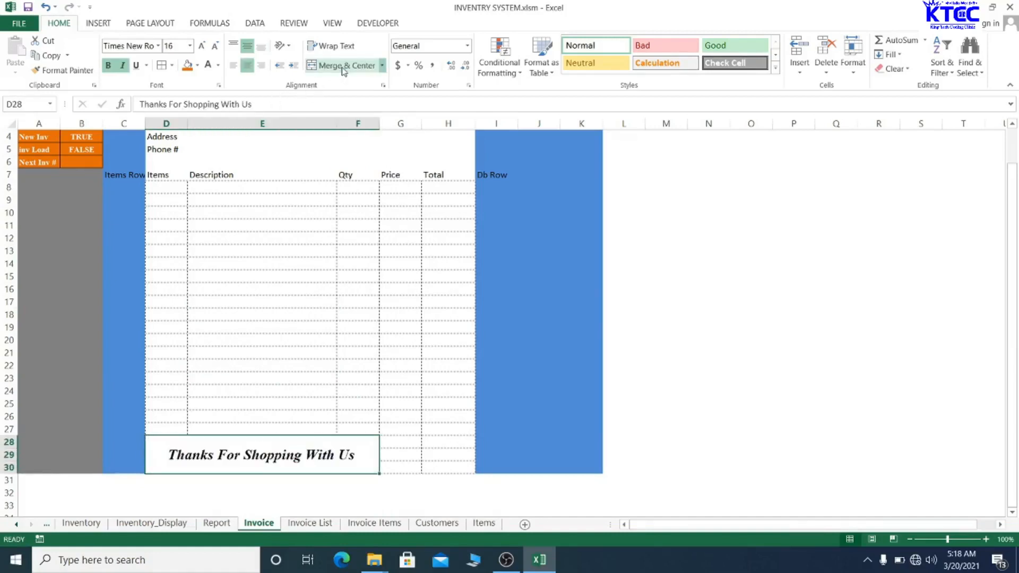
# - Save the workbook, dismissing the personal information warning
pyautogui.click(287, 279)
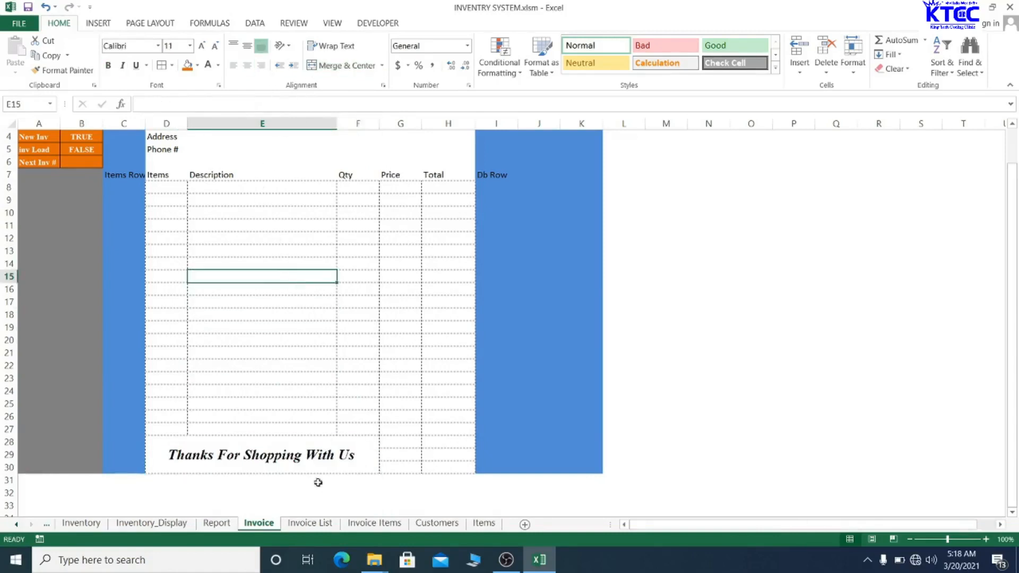
pyautogui.hotkey('ctrl', 's')
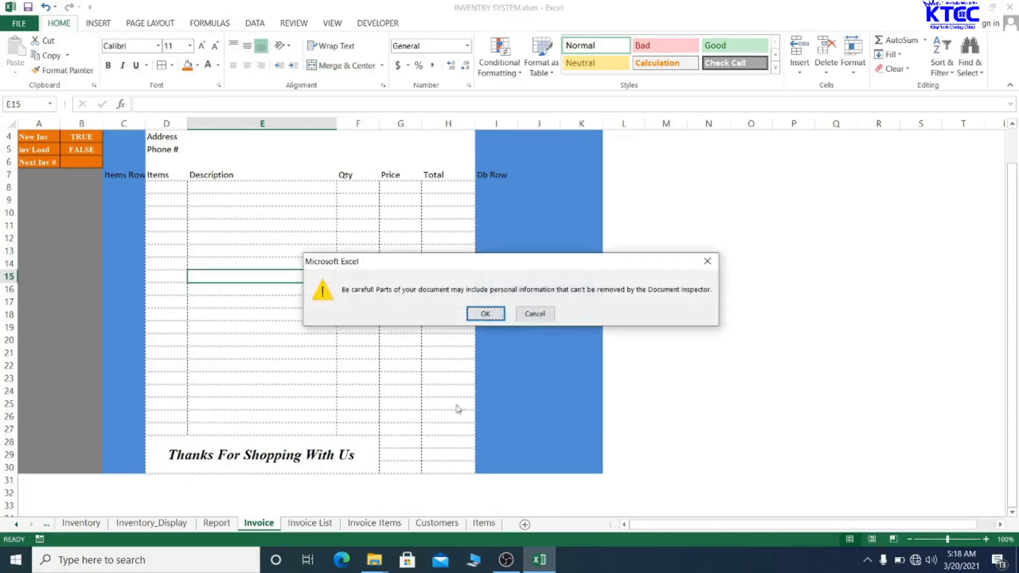
pyautogui.click(485, 314)
# - Make the row 7 column headers C7:I7 bold, centred Times New Roman
pyautogui.scroll(1, 357, 306)
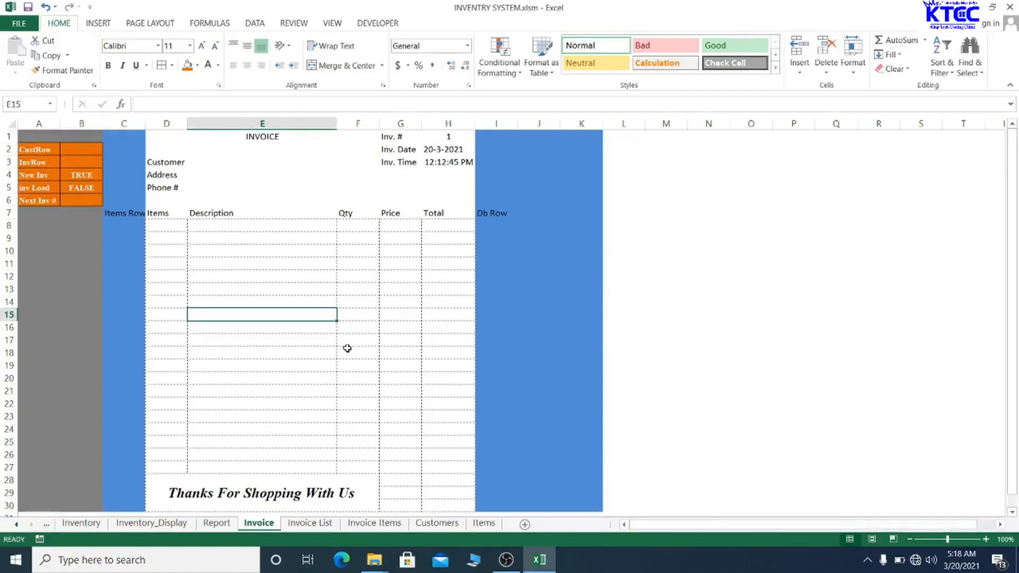
pyautogui.scroll(-1, 344, 349)
pyautogui.scroll(1, 339, 350)
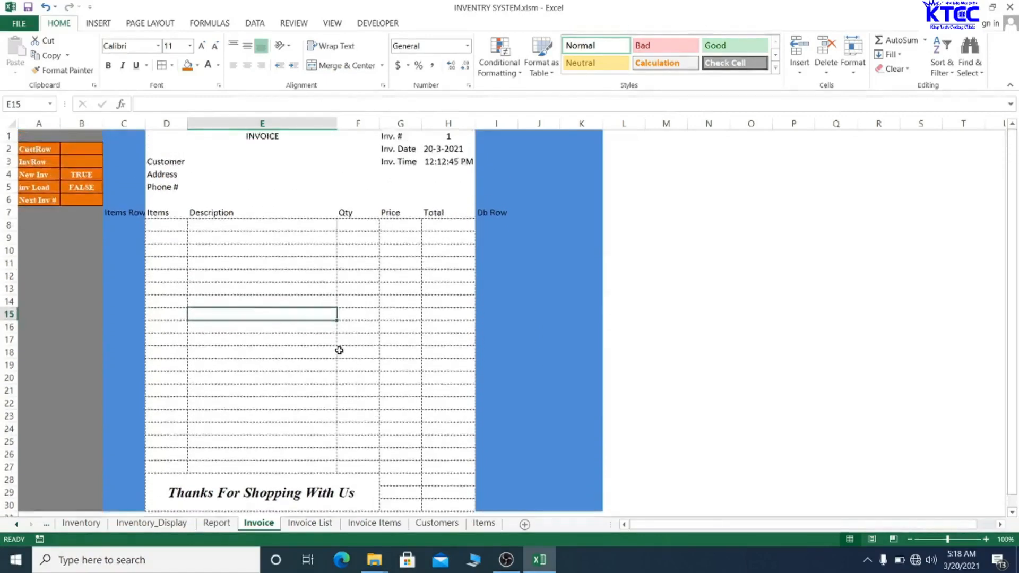
pyautogui.scroll(-1, 339, 350)
pyautogui.scroll(1, 339, 350)
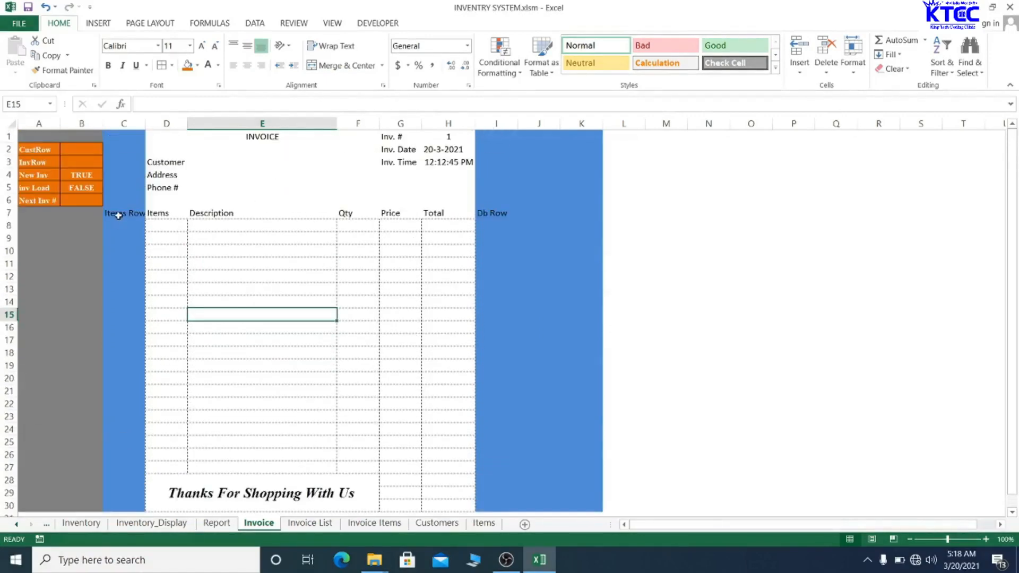
pyautogui.moveTo(119, 215); pyautogui.dragTo(494, 217)
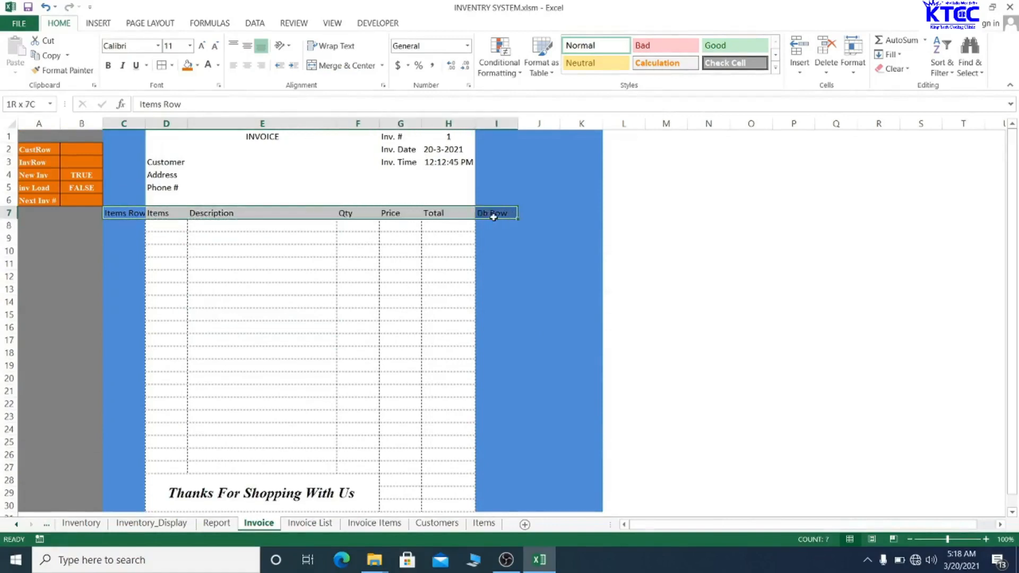
pyautogui.click(190, 47)
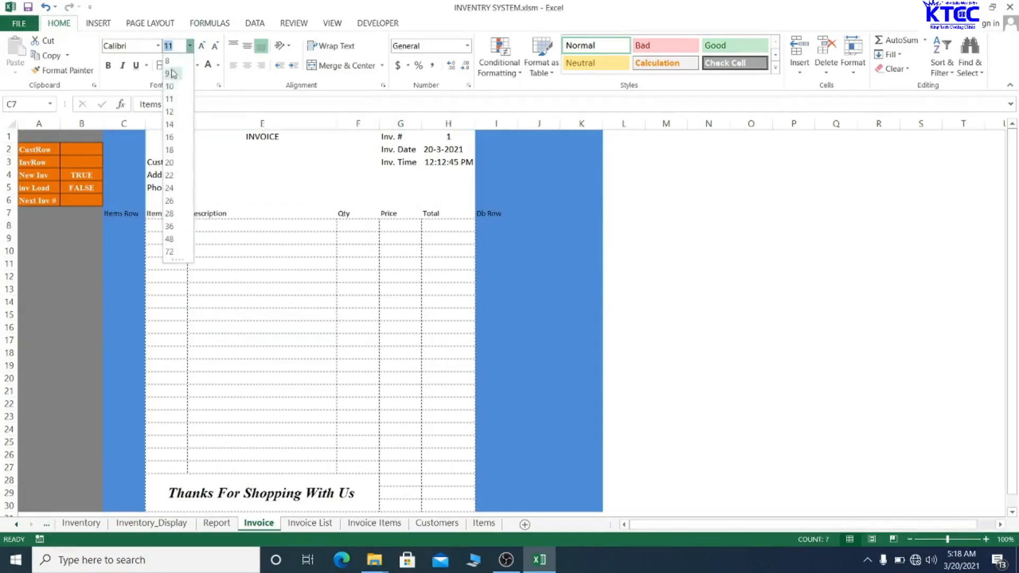
pyautogui.click(134, 49)
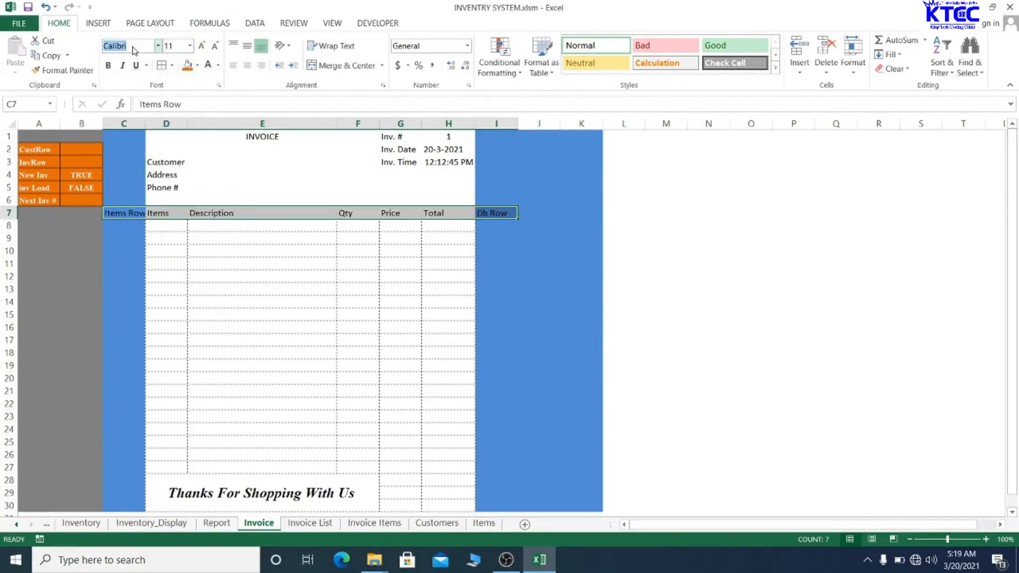
pyautogui.write('Times New Ro')
pyautogui.press('Return')
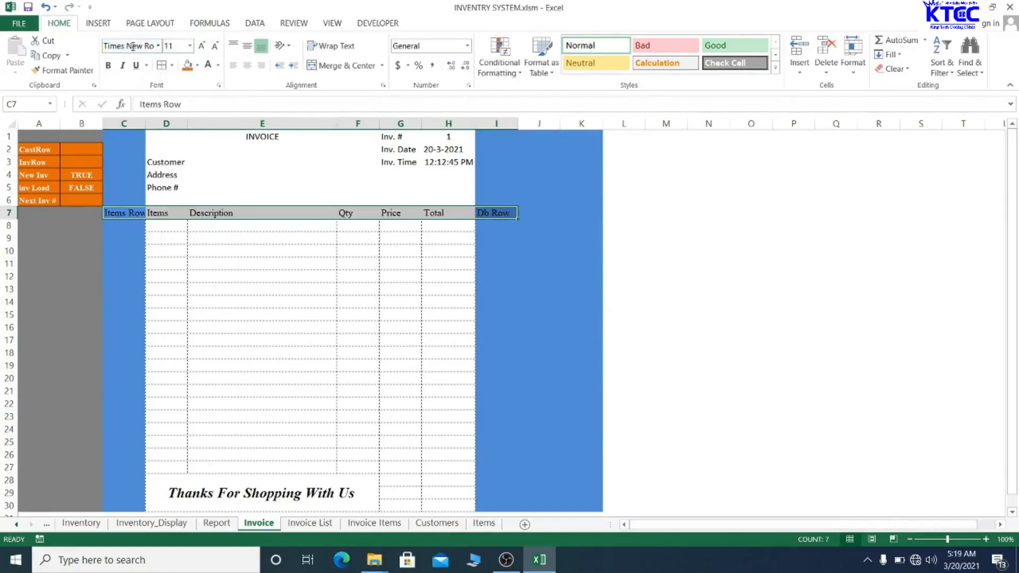
pyautogui.click(108, 64)
pyautogui.click(250, 66)
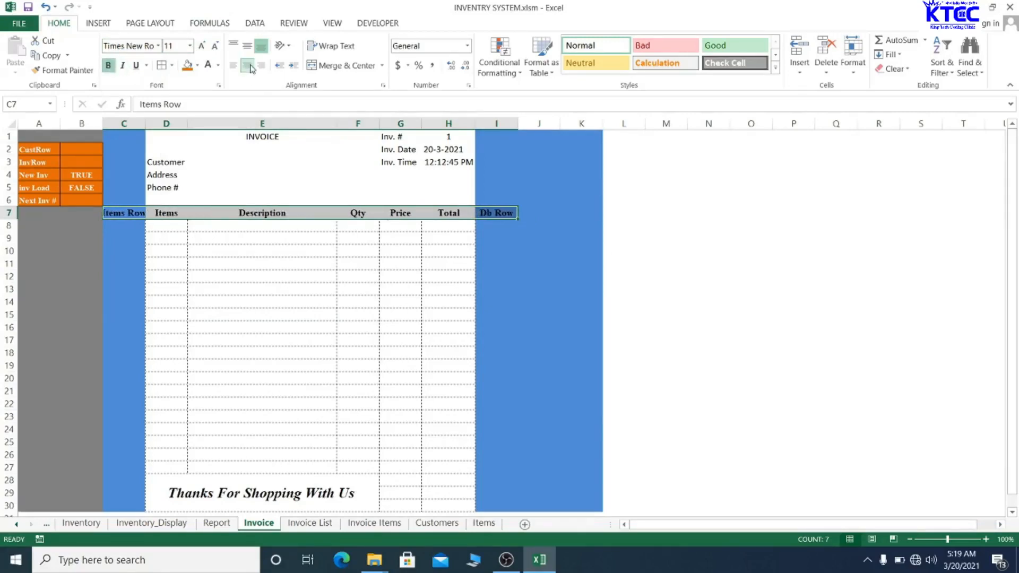
pyautogui.click(323, 379)
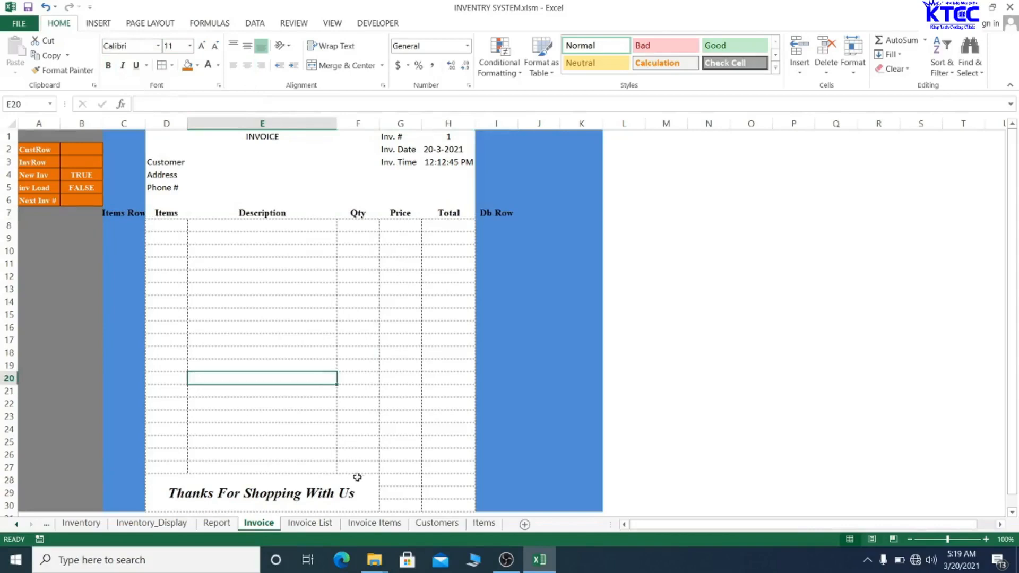
# - Enter the SubTotal, Tax(10%) and Total labels down G28:G30
pyautogui.click(400, 480)
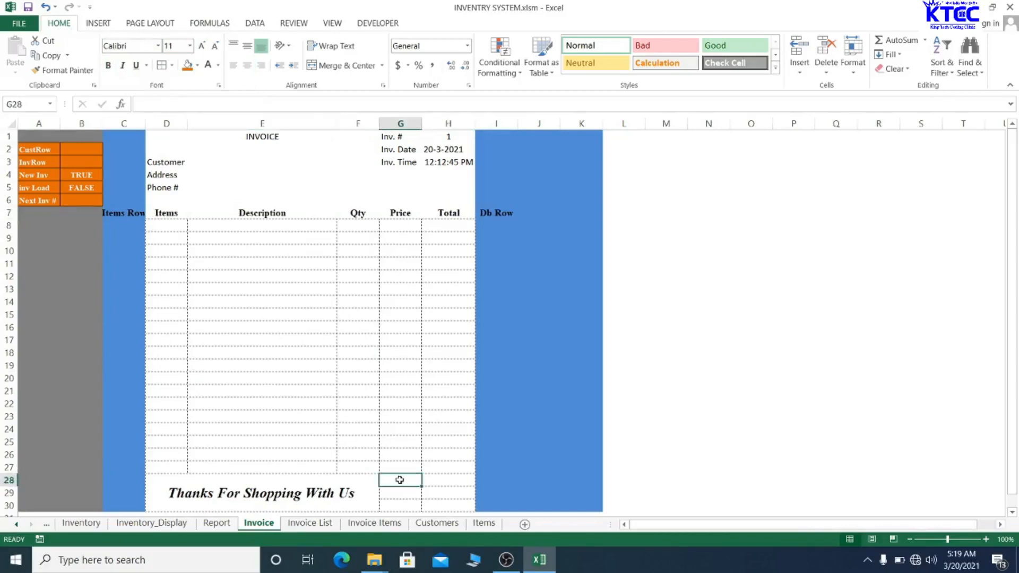
pyautogui.write('SubTot')
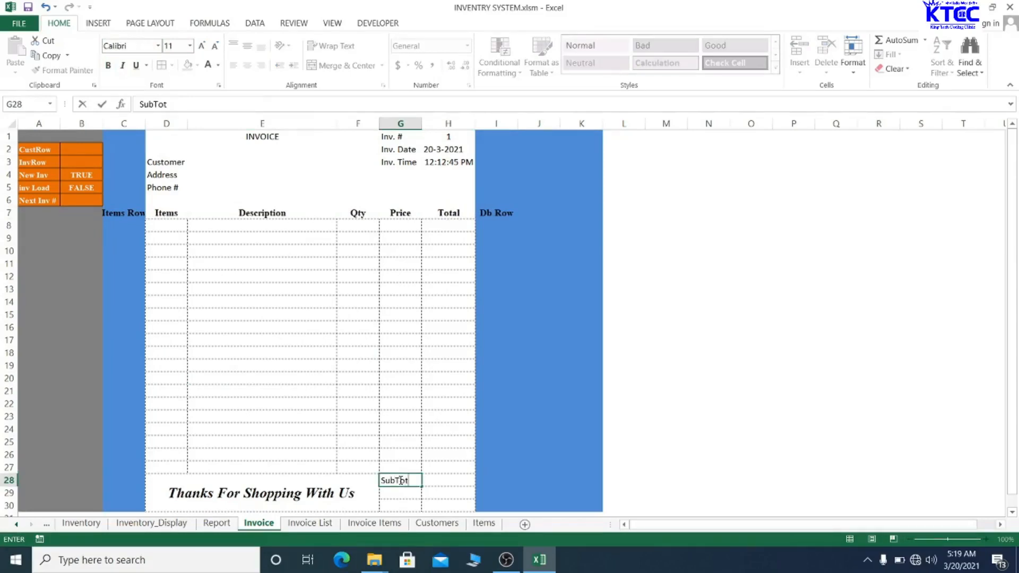
pyautogui.write('al')
pyautogui.press('Return')
pyautogui.write('Tax(10%')
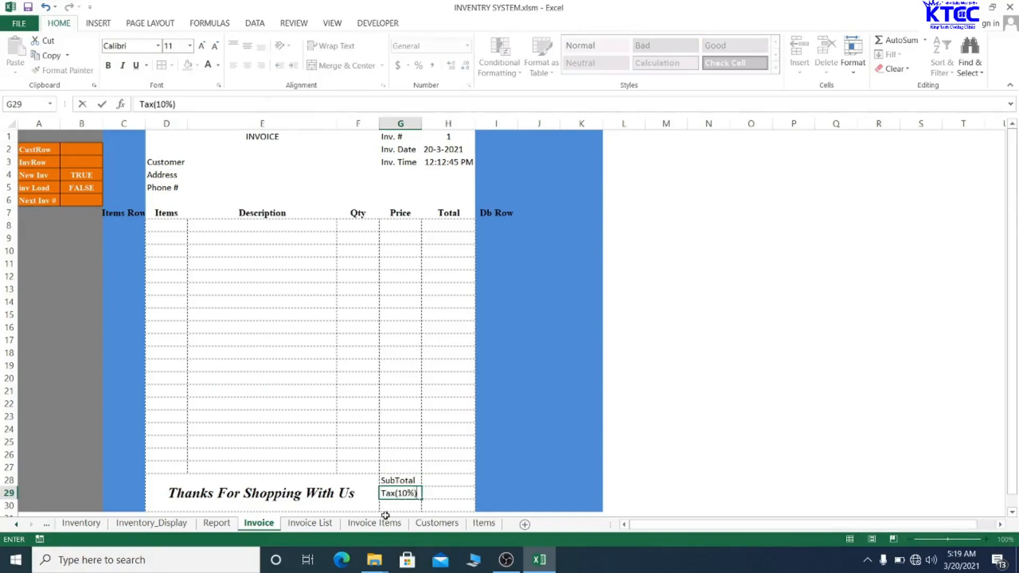
pyautogui.press('Return')
pyautogui.write('T')
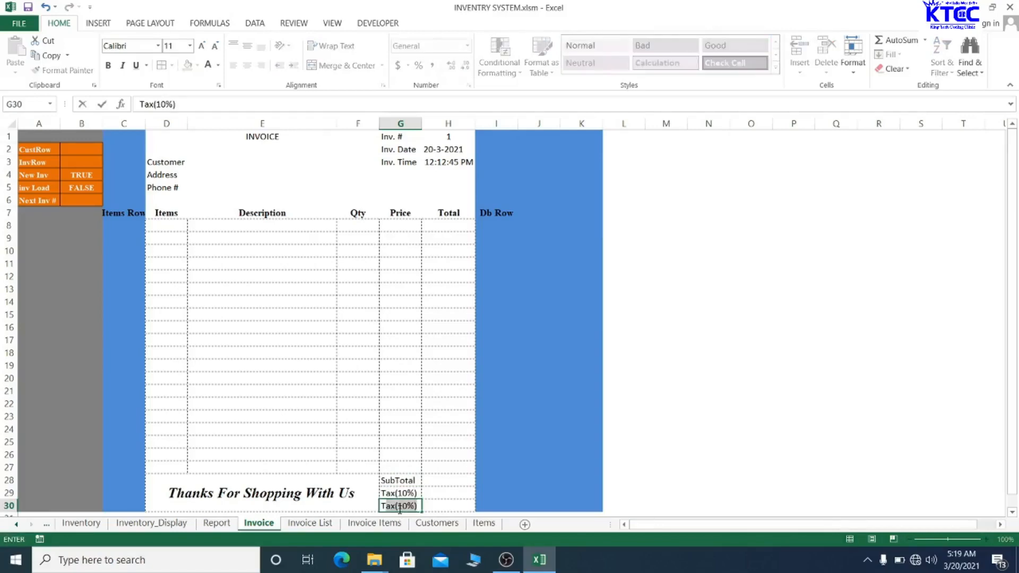
pyautogui.write('otal')
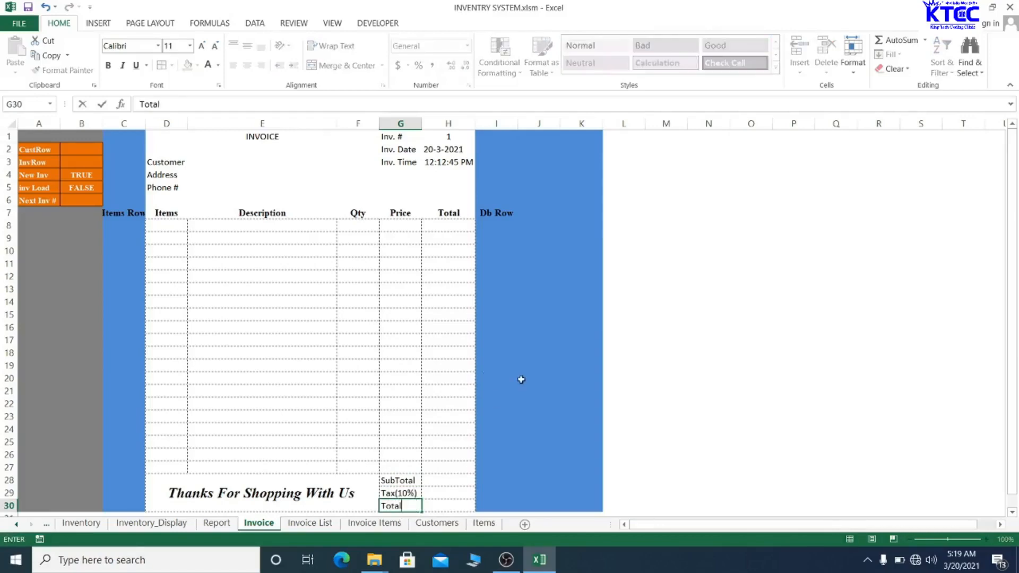
pyautogui.click(374, 368)
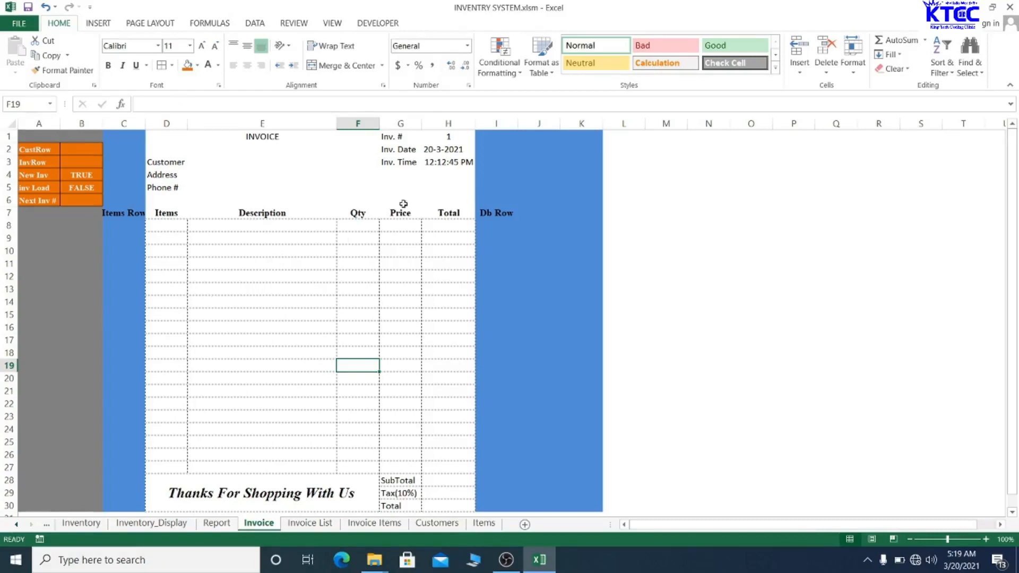
# - Unmerge the INVOICE cell, then merge-and-centre D1:F2 and middle-align the heading
pyautogui.click(253, 149)
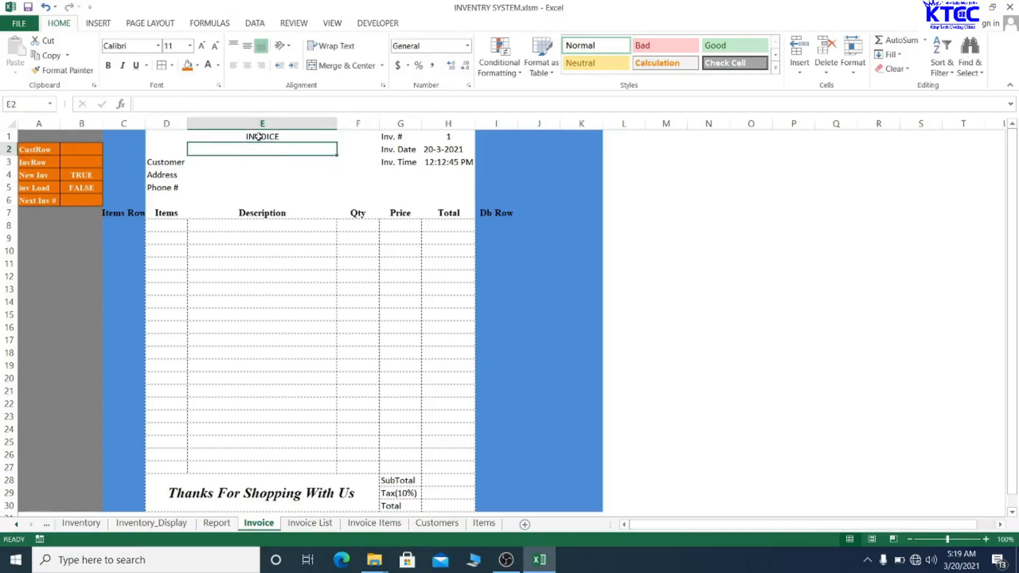
pyautogui.click(259, 136)
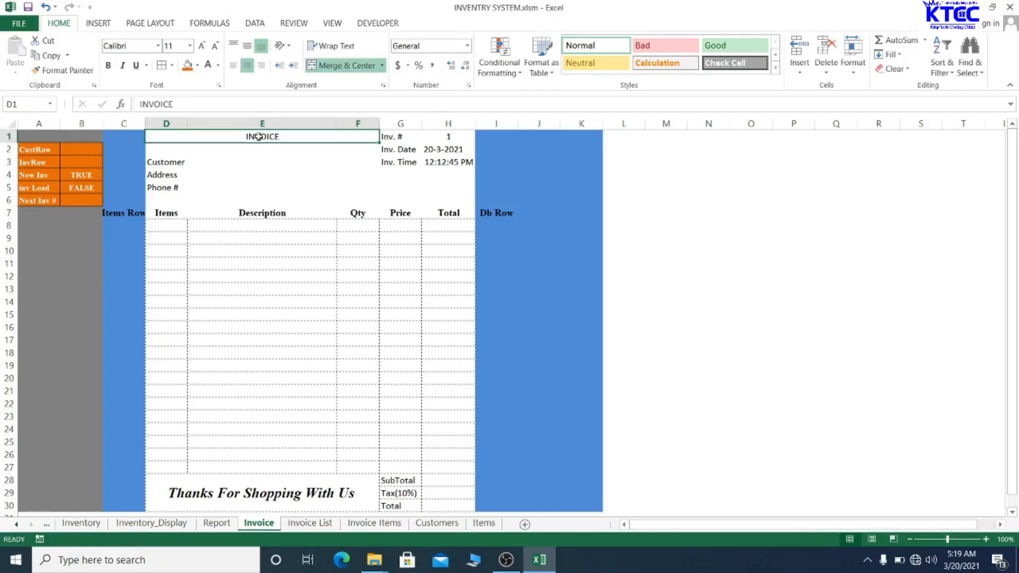
pyautogui.moveTo(259, 136); pyautogui.dragTo(263, 152)
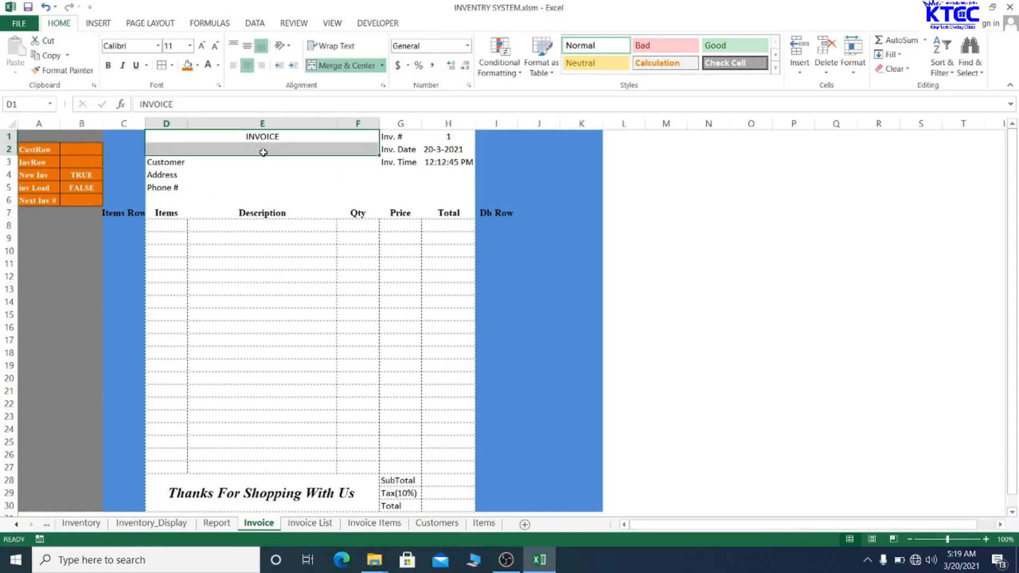
pyautogui.click(340, 65)
pyautogui.click(234, 136)
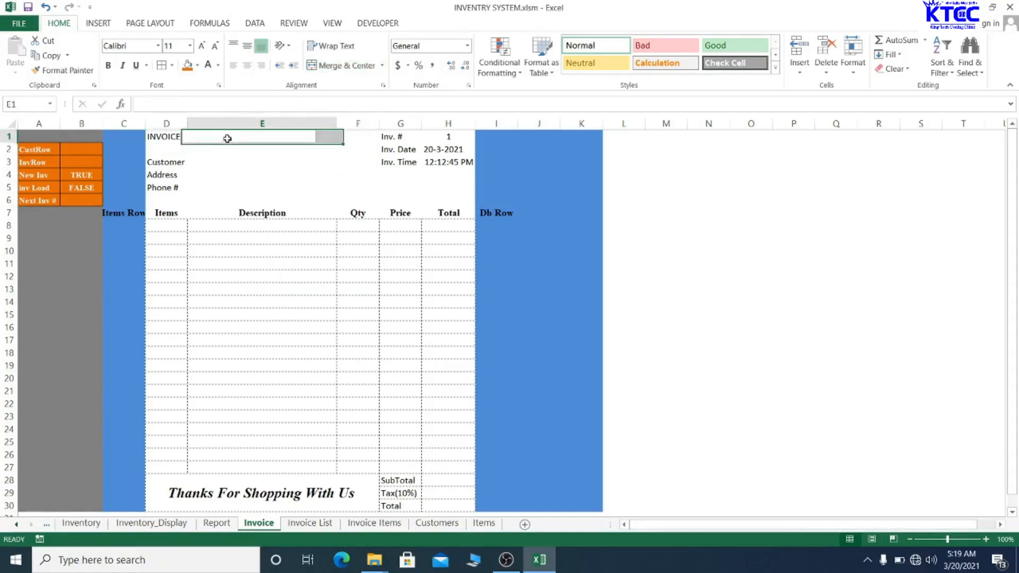
pyautogui.moveTo(173, 132); pyautogui.dragTo(341, 147)
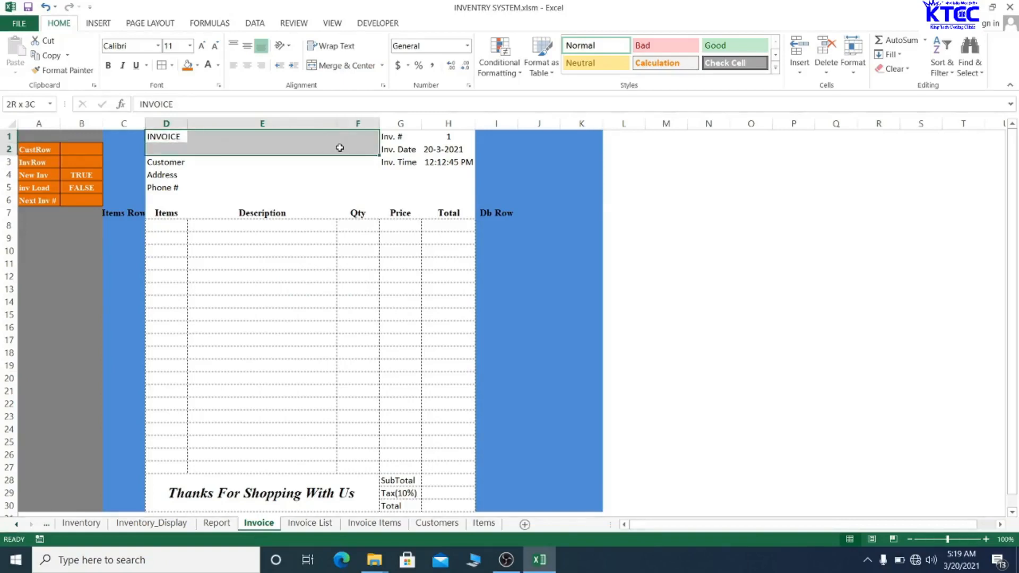
pyautogui.moveTo(340, 147); pyautogui.dragTo(337, 146)
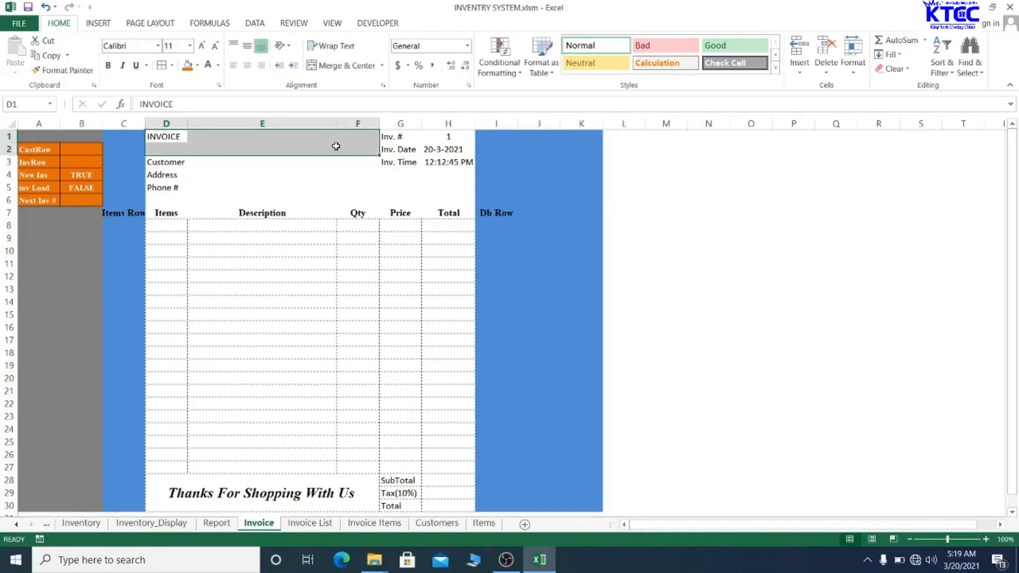
pyautogui.click(348, 65)
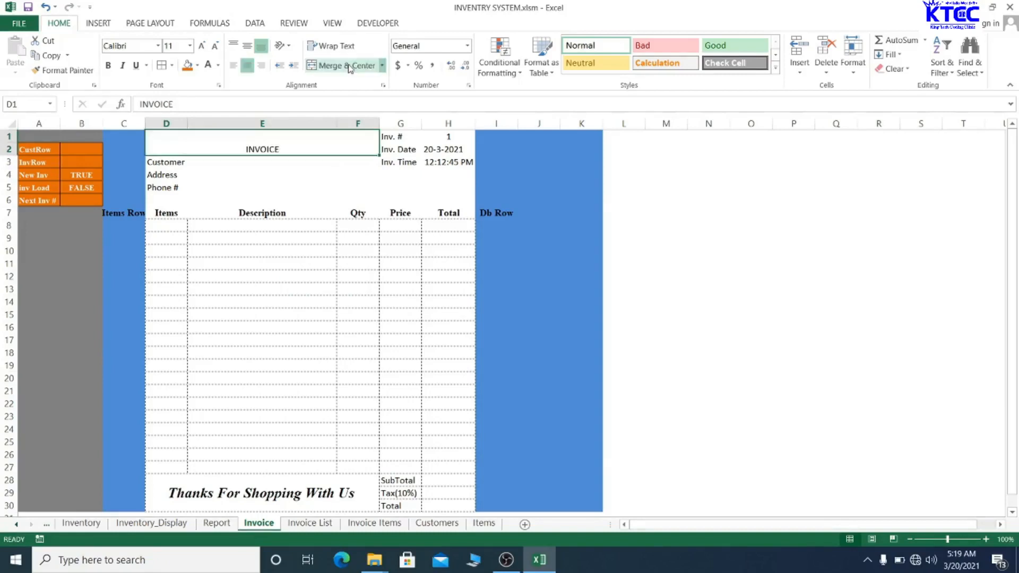
pyautogui.click(250, 48)
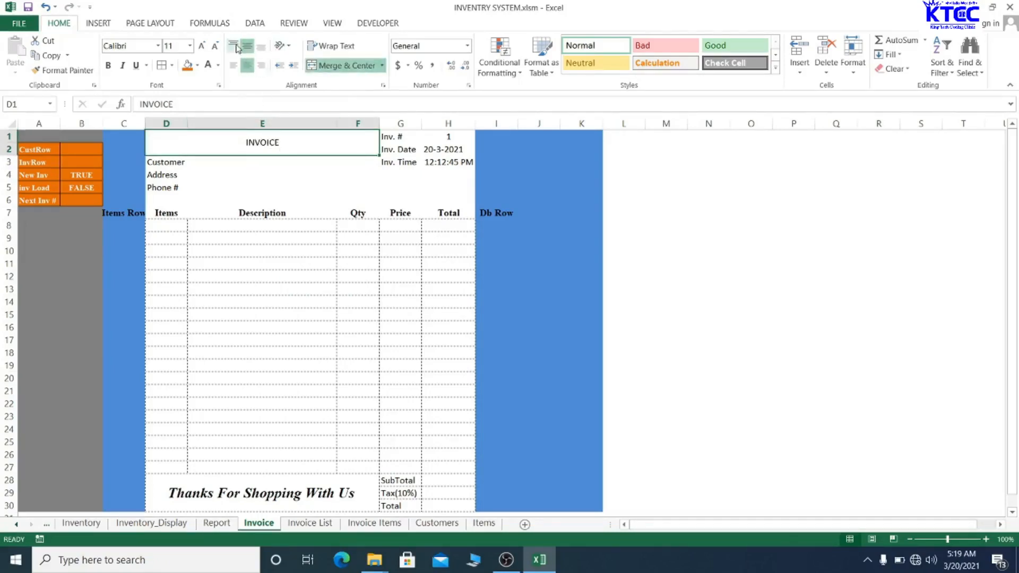
# - Turn on Wrap Text for the INVOICE heading cell
pyautogui.doubleClick(288, 149)
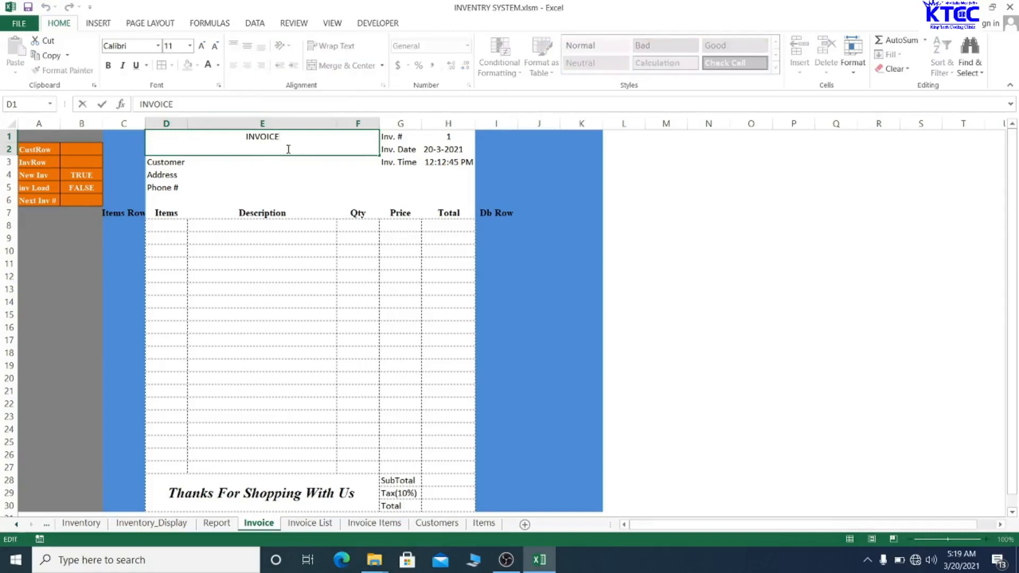
pyautogui.press('Return')
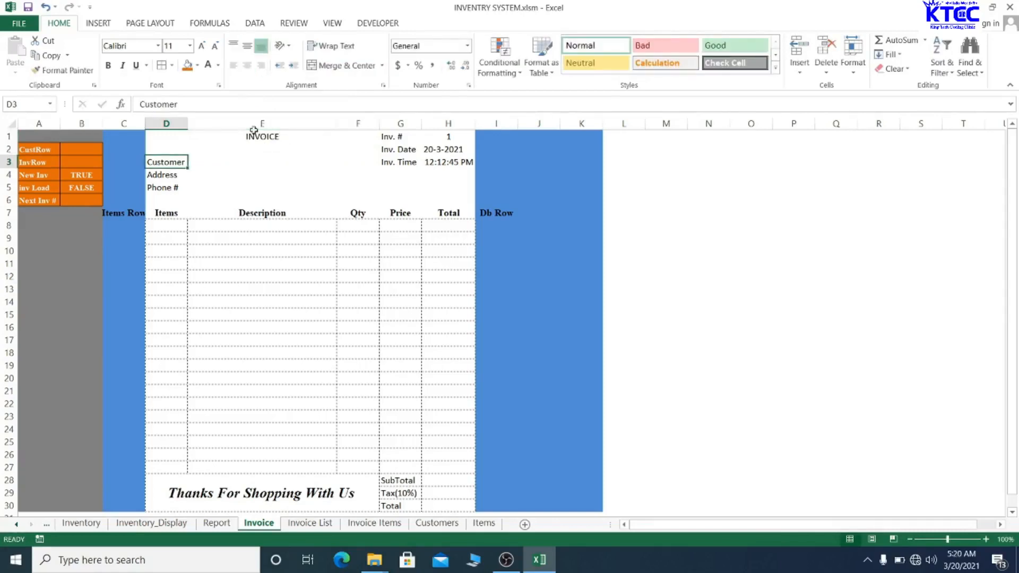
pyautogui.click(264, 137)
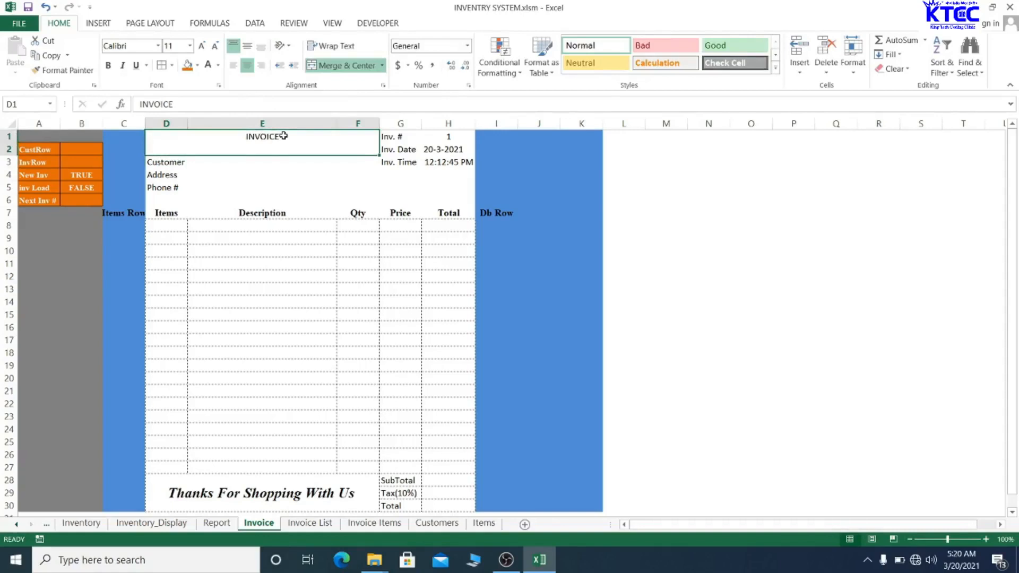
pyautogui.doubleClick(284, 136)
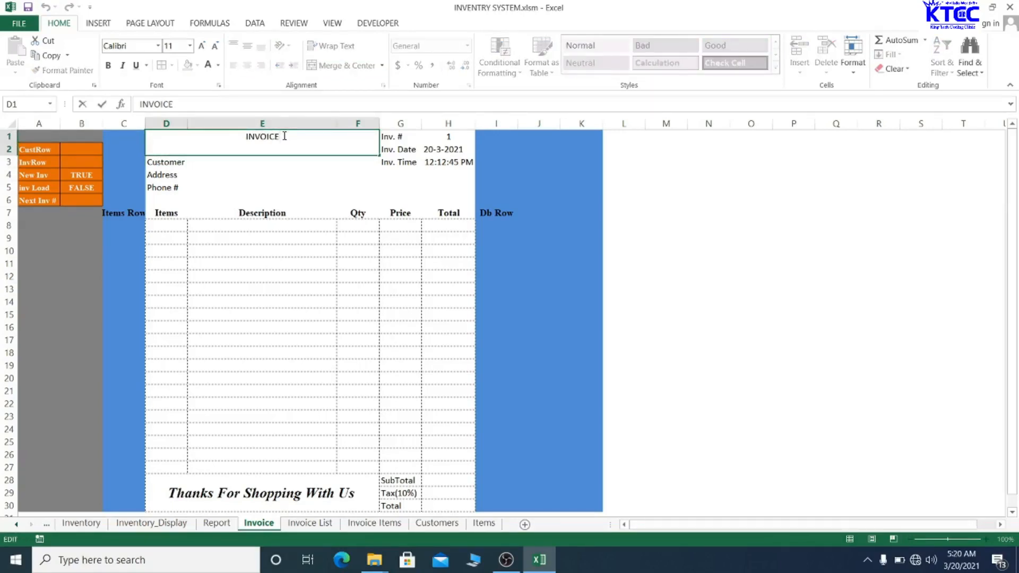
pyautogui.click(313, 265)
pyautogui.click(316, 287)
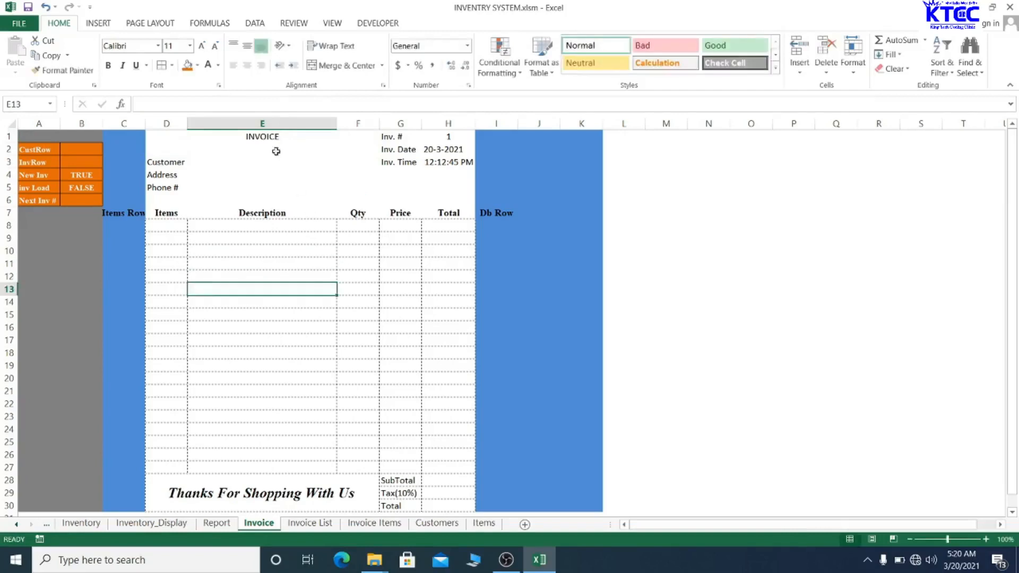
pyautogui.click(276, 137)
pyautogui.click(333, 46)
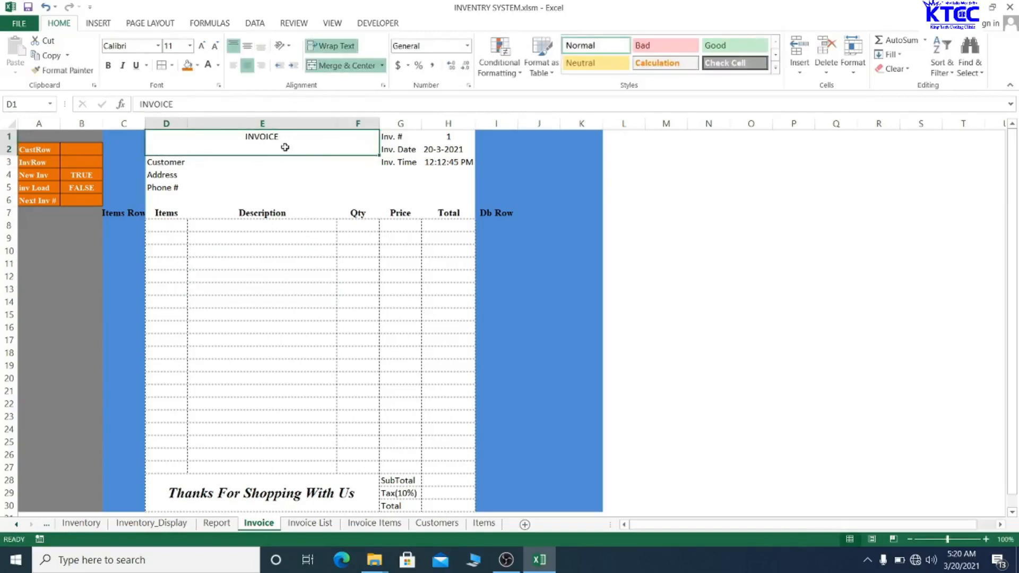
pyautogui.doubleClick(287, 139)
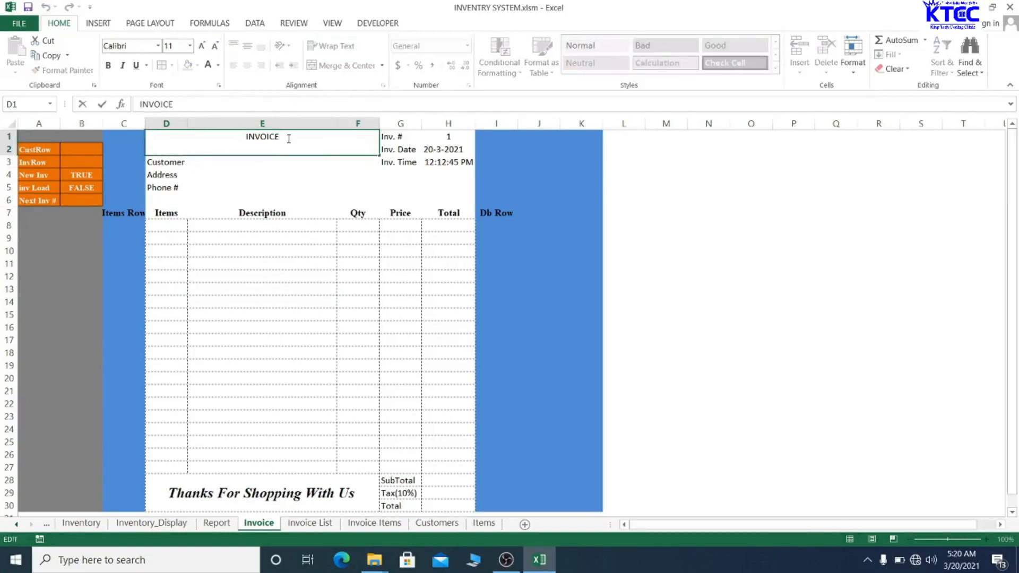
pyautogui.press('Return')
# - Replace the INVOICE heading with 'KingTech Enterprise'
pyautogui.click(287, 138)
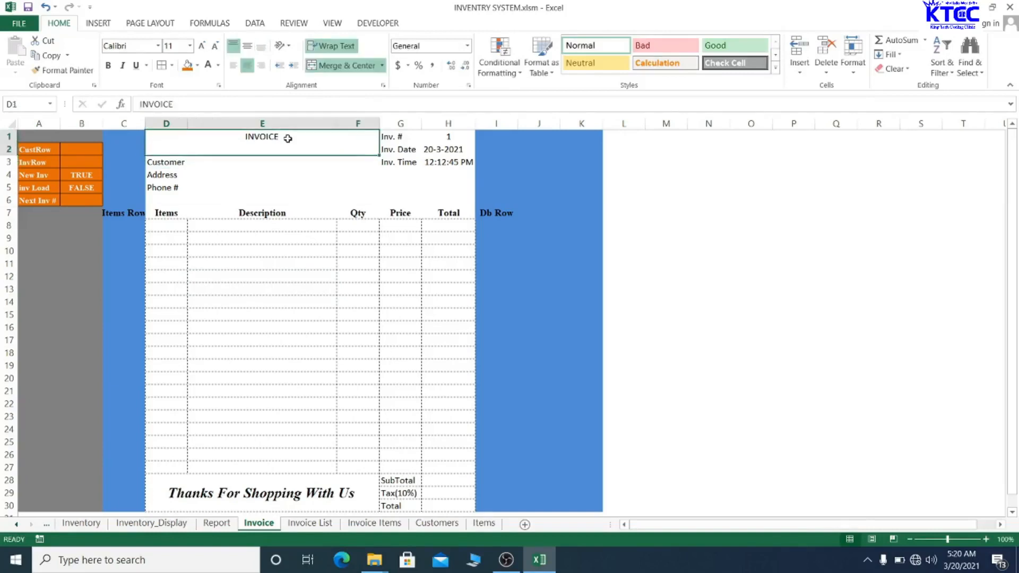
pyautogui.doubleClick(287, 138)
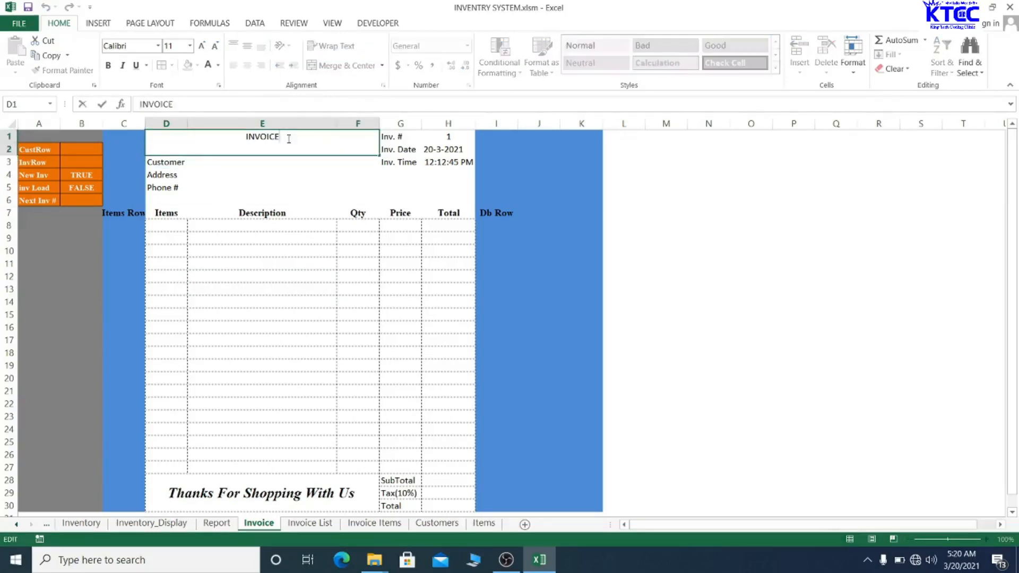
pyautogui.press('BackSpace')
pyautogui.write('KingTecH')
pyautogui.press('BackSpace')
pyautogui.write('h Ent')
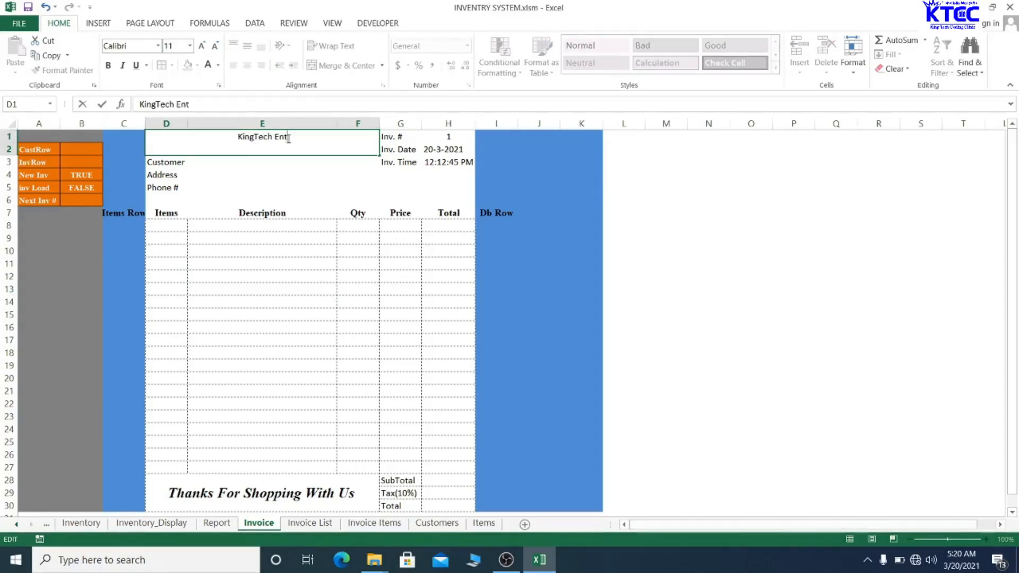
pyautogui.write('erPr')
pyautogui.press('BackSpace')
pyautogui.press('BackSpace')
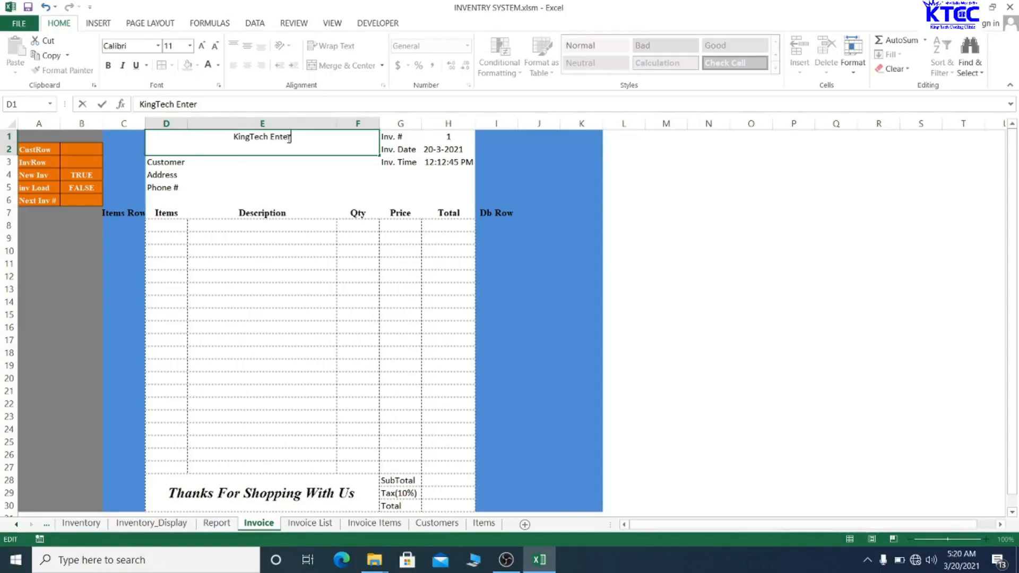
pyautogui.write('prise')
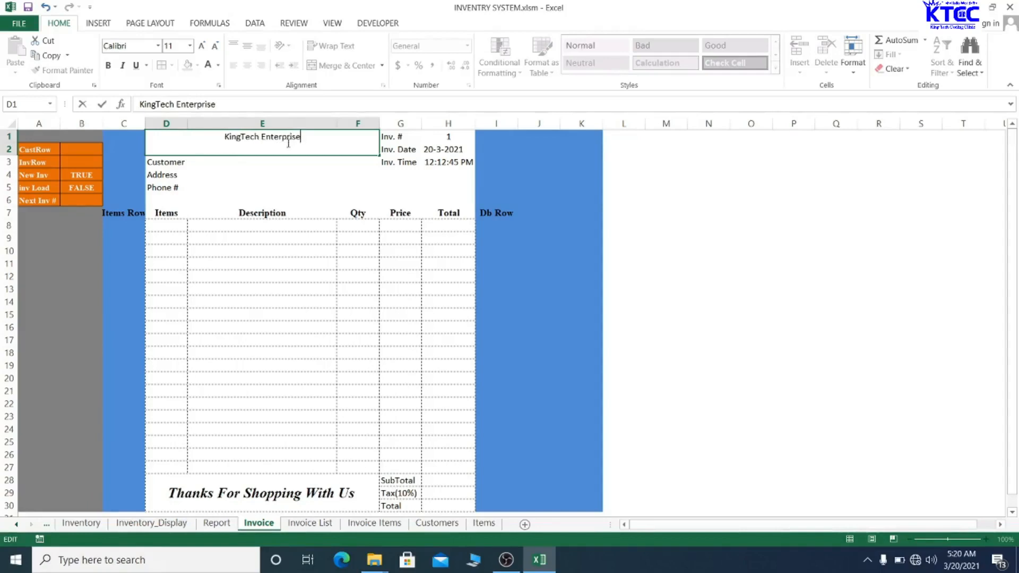
pyautogui.click(285, 189)
# - Append 'Box 5 Email:' and the company's e-mail address to the heading
pyautogui.click(284, 136)
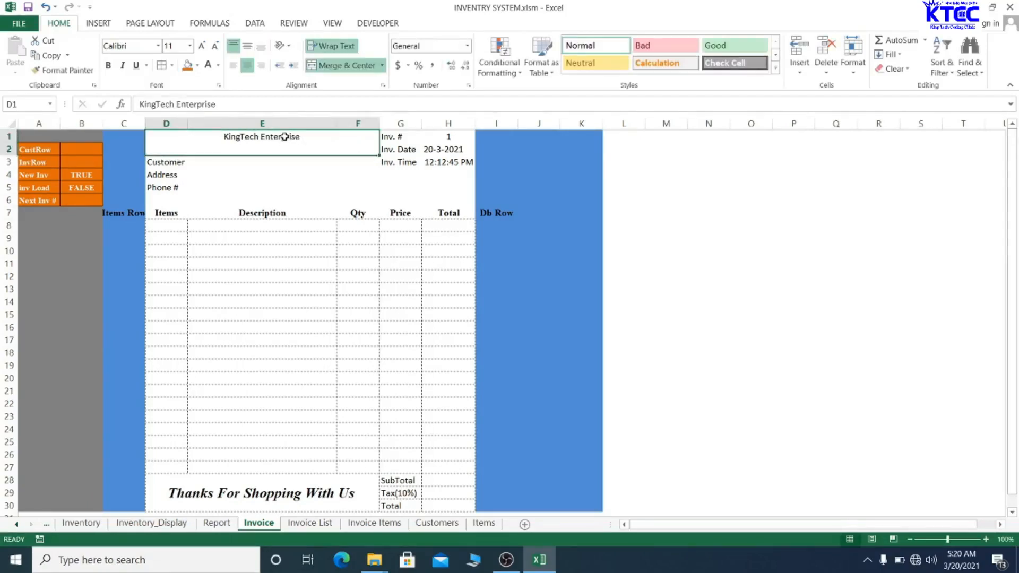
pyautogui.doubleClick(318, 138)
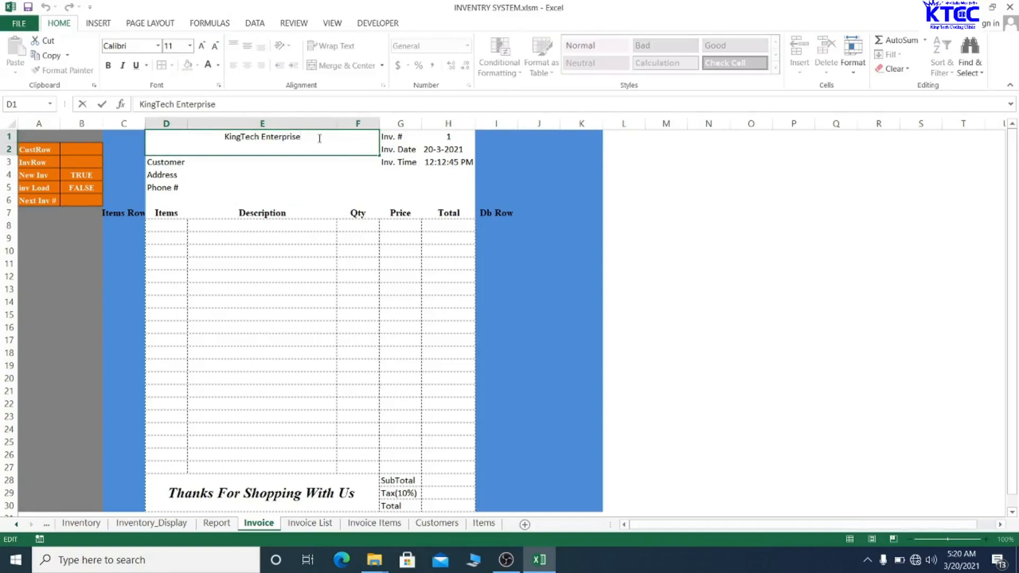
pyautogui.write('Box')
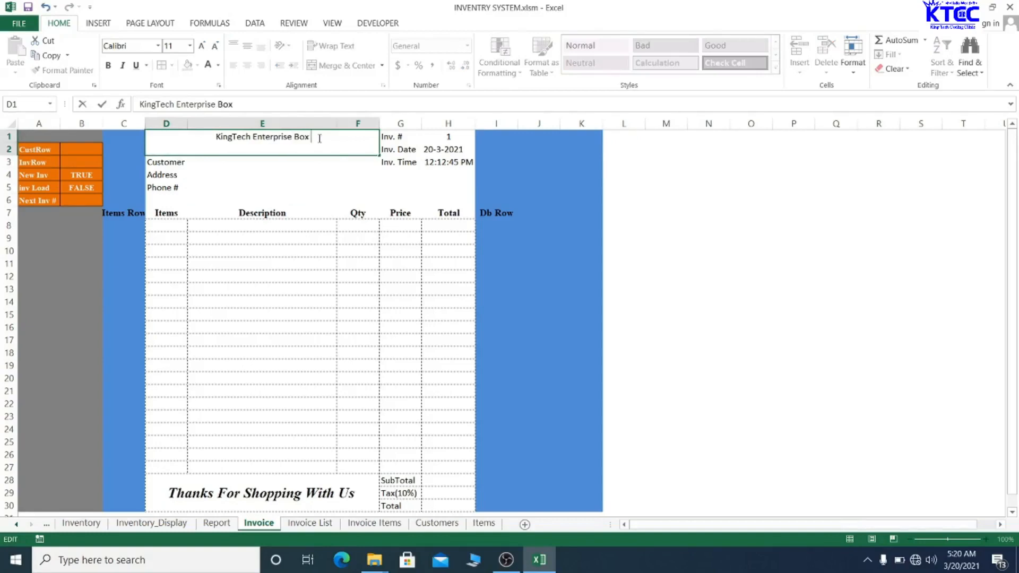
pyautogui.write(' 5')
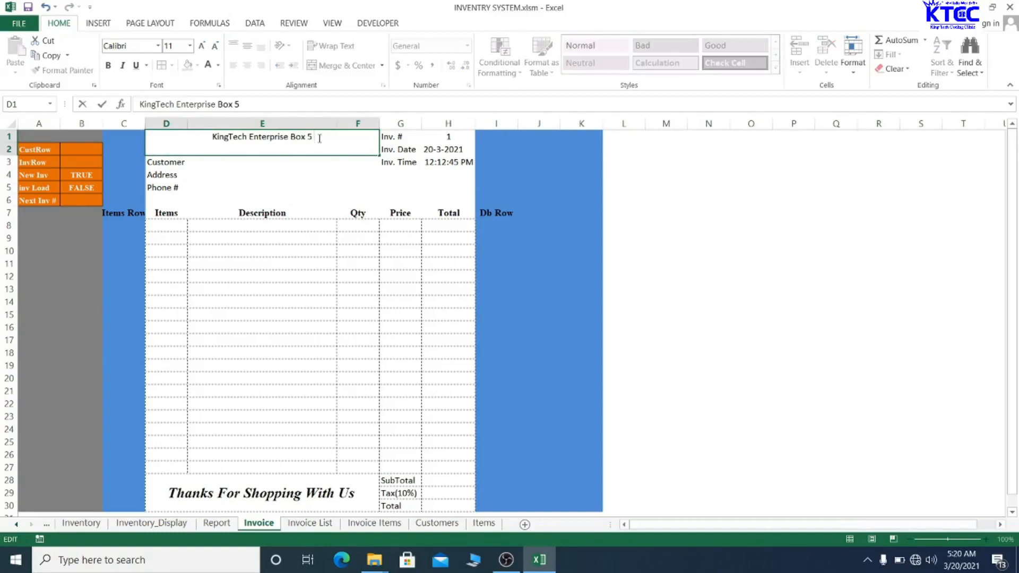
pyautogui.write(' Ema')
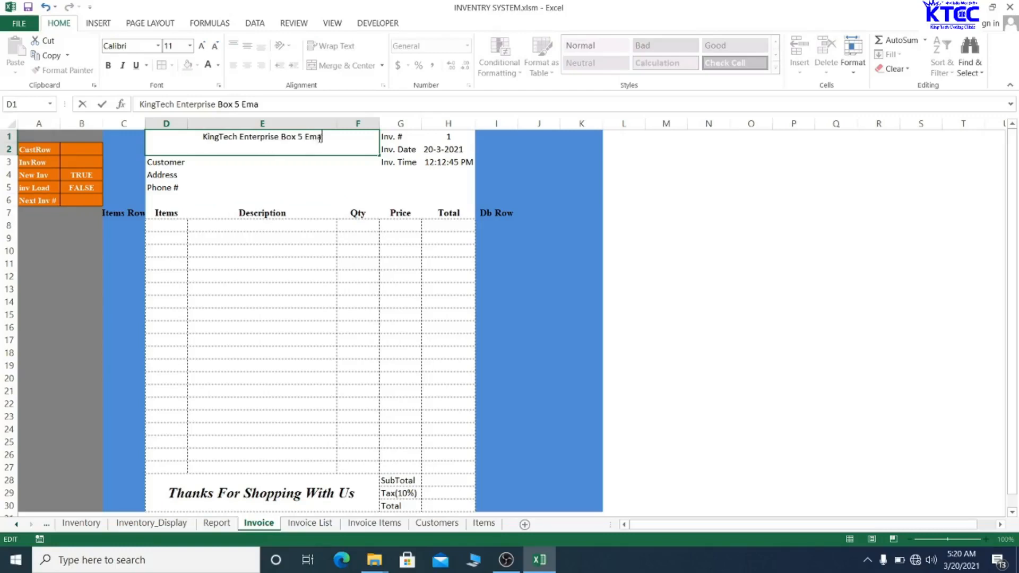
pyautogui.write('il:')
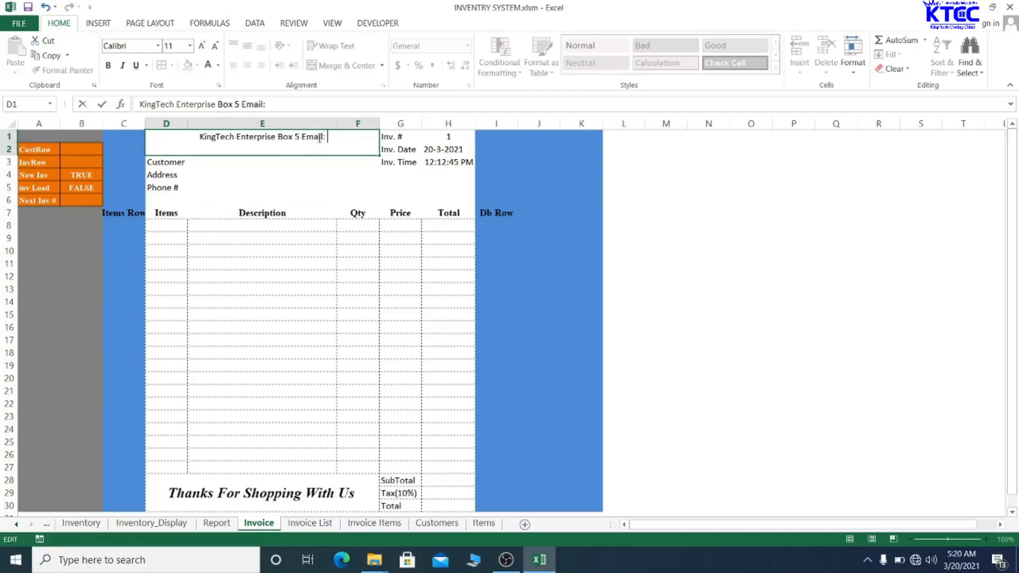
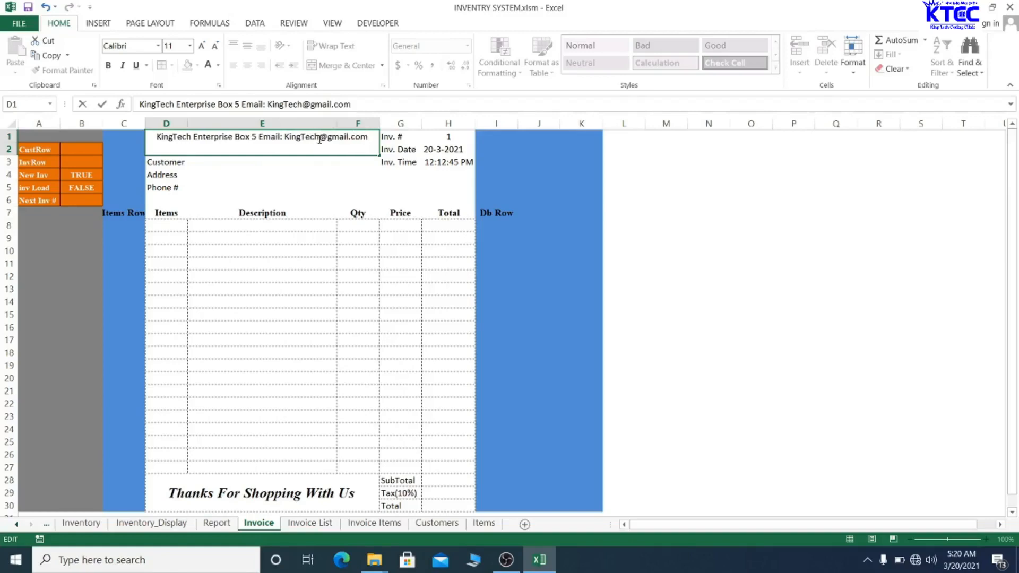
pyautogui.click(308, 174)
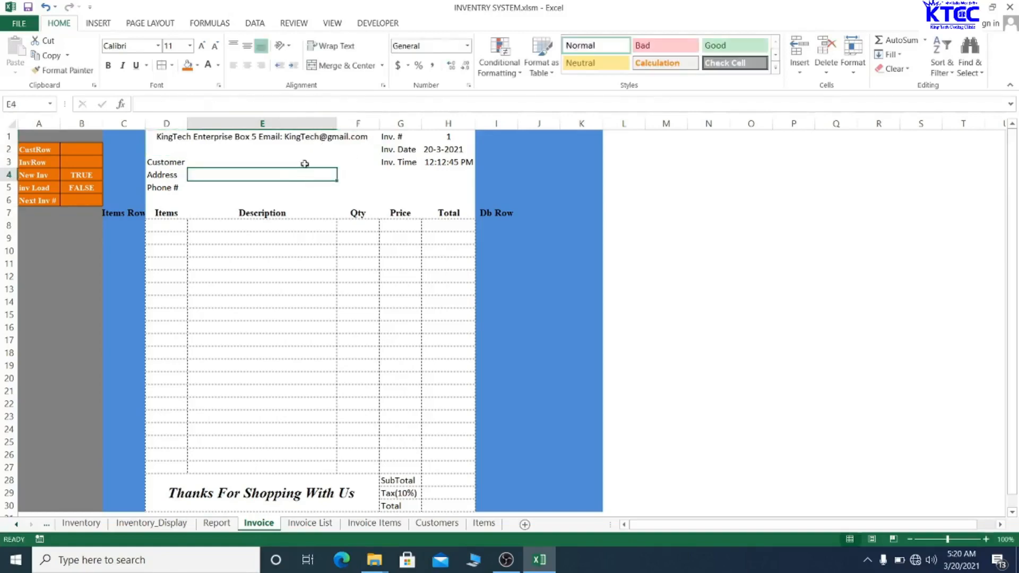
# - Re-merge and centre the company header across D1:F1, keeping font size 11
pyautogui.click(304, 151)
pyautogui.click(340, 65)
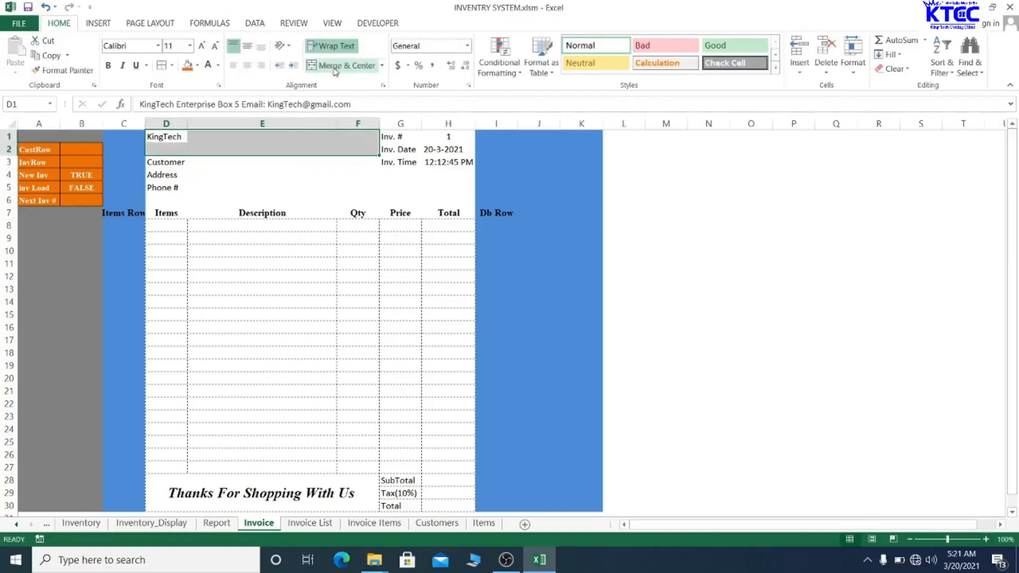
pyautogui.click(272, 171)
pyautogui.moveTo(182, 139); pyautogui.dragTo(358, 132)
pyautogui.click(339, 65)
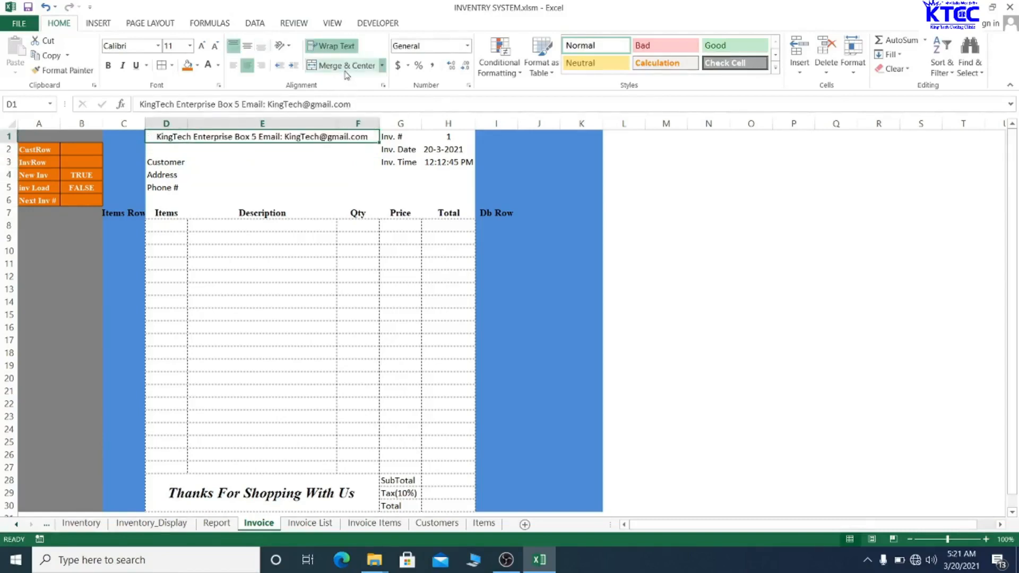
pyautogui.click(245, 153)
pyautogui.click(239, 148)
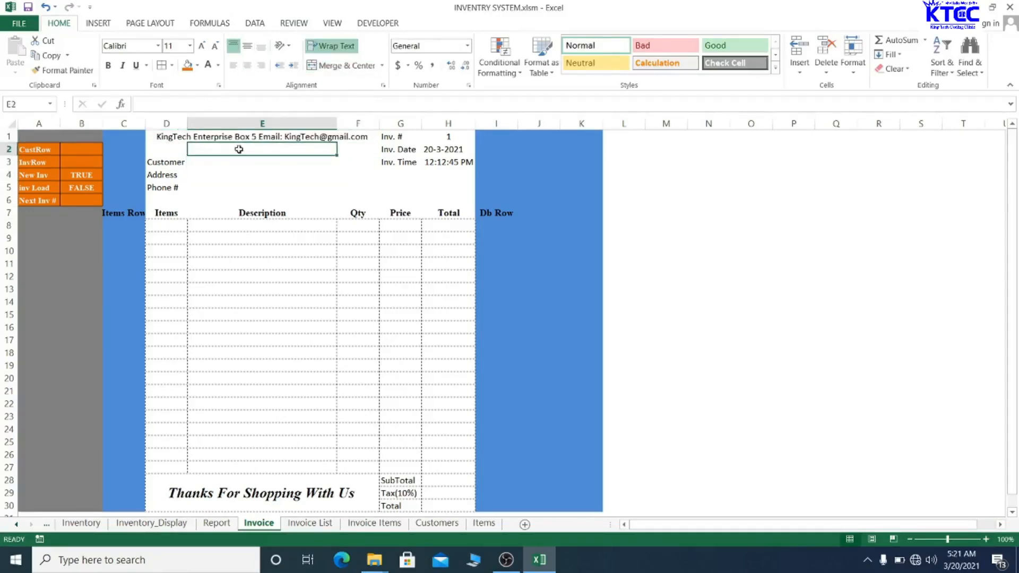
pyautogui.moveTo(170, 150); pyautogui.dragTo(302, 145)
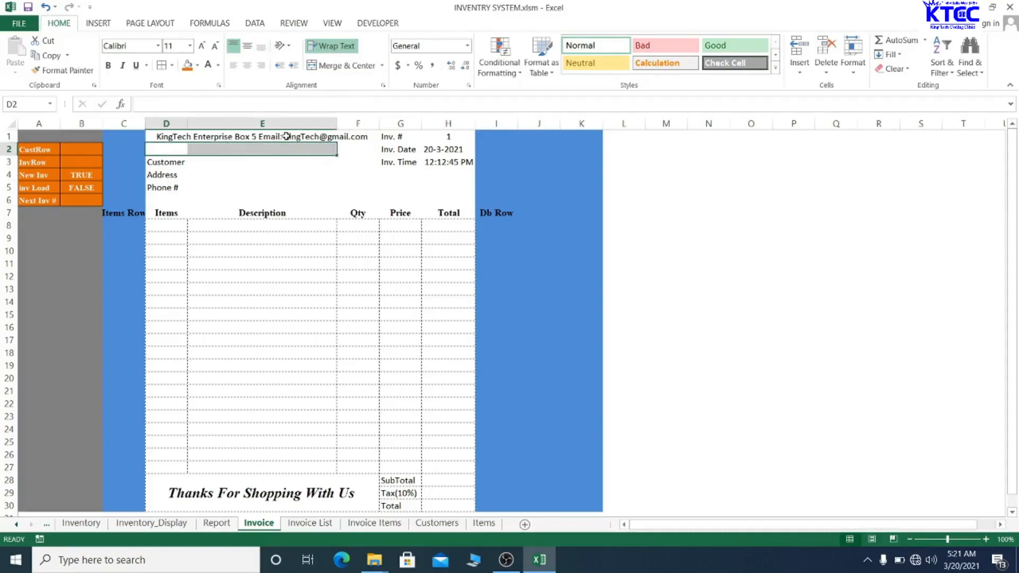
pyautogui.click(287, 137)
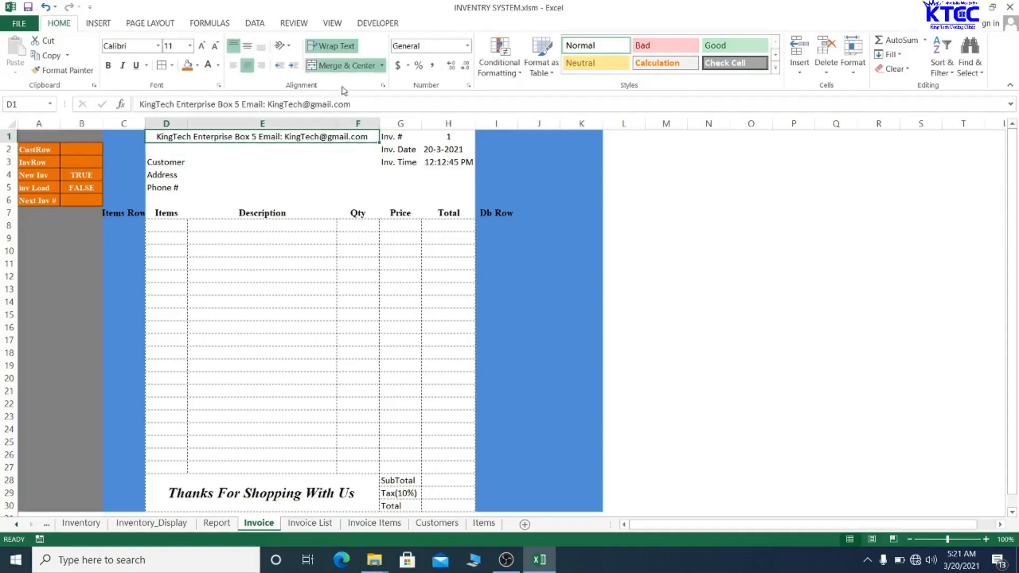
pyautogui.click(202, 46)
pyautogui.click(214, 47)
# - Make row 1 taller and set the header in bold Times New Roman
pyautogui.moveTo(5, 143); pyautogui.dragTo(7, 168)
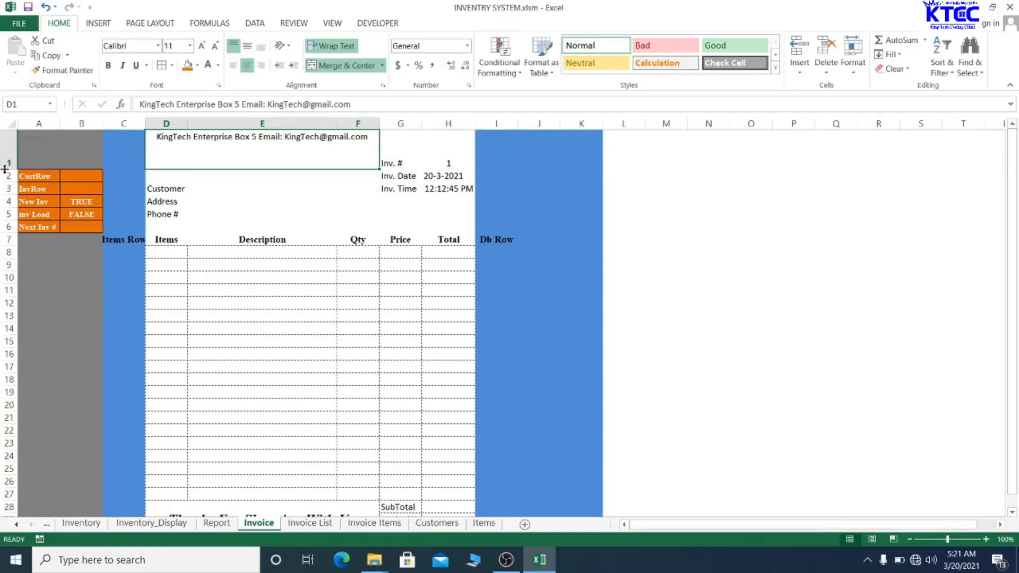
pyautogui.click(207, 177)
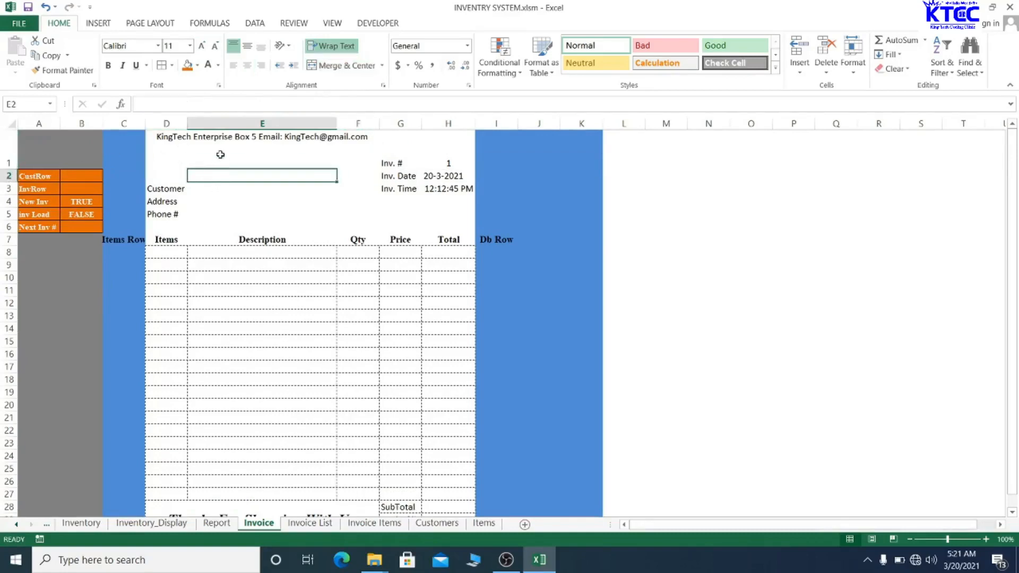
pyautogui.click(220, 154)
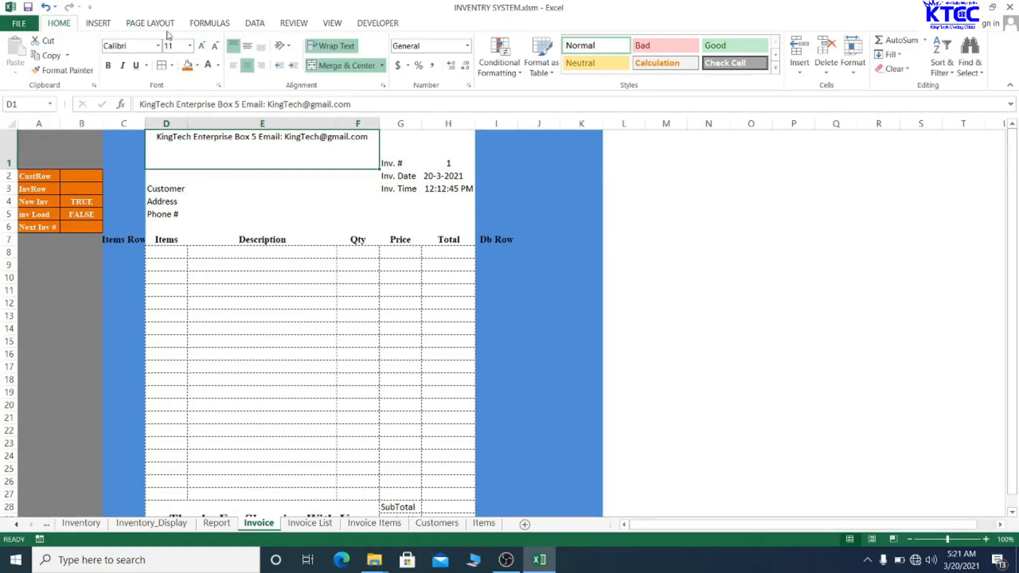
pyautogui.click(131, 48)
pyautogui.write('Times New Ro')
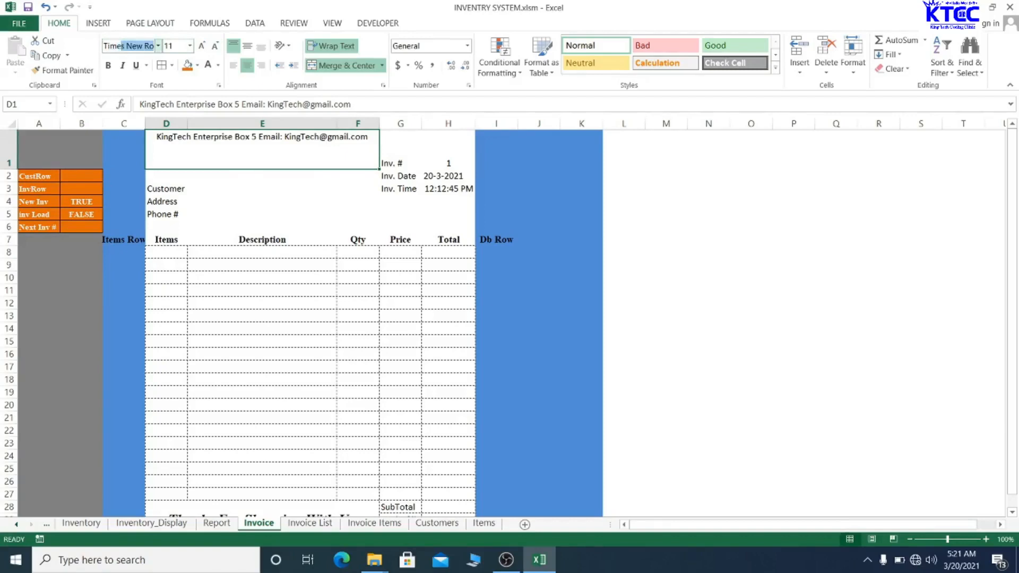
pyautogui.press('Return')
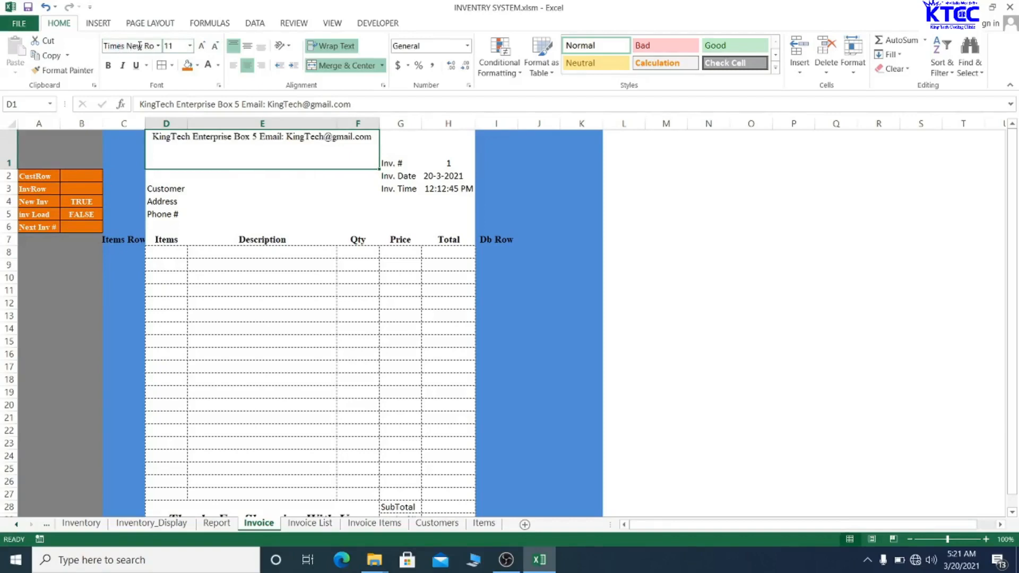
pyautogui.click(109, 64)
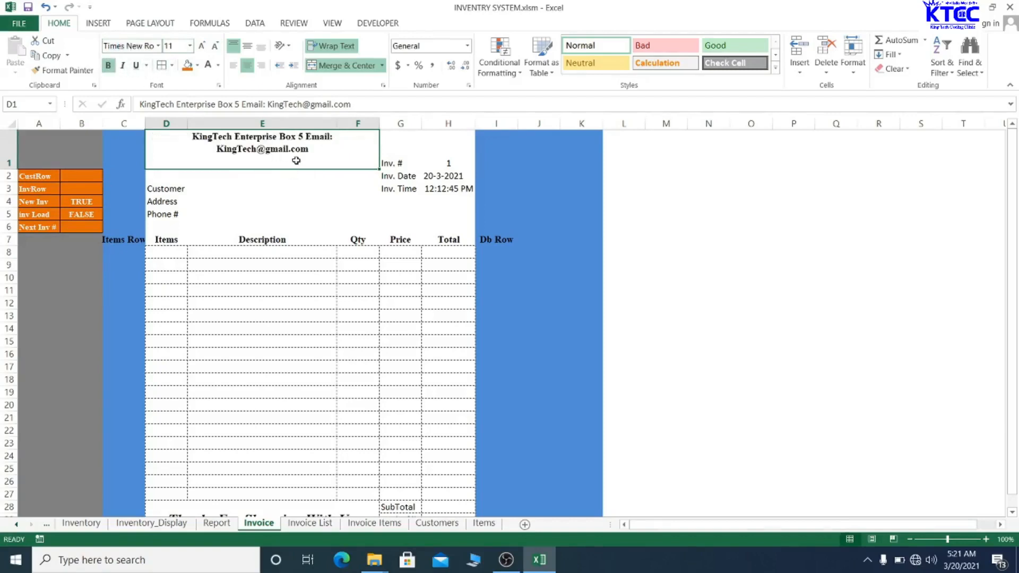
pyautogui.click(266, 177)
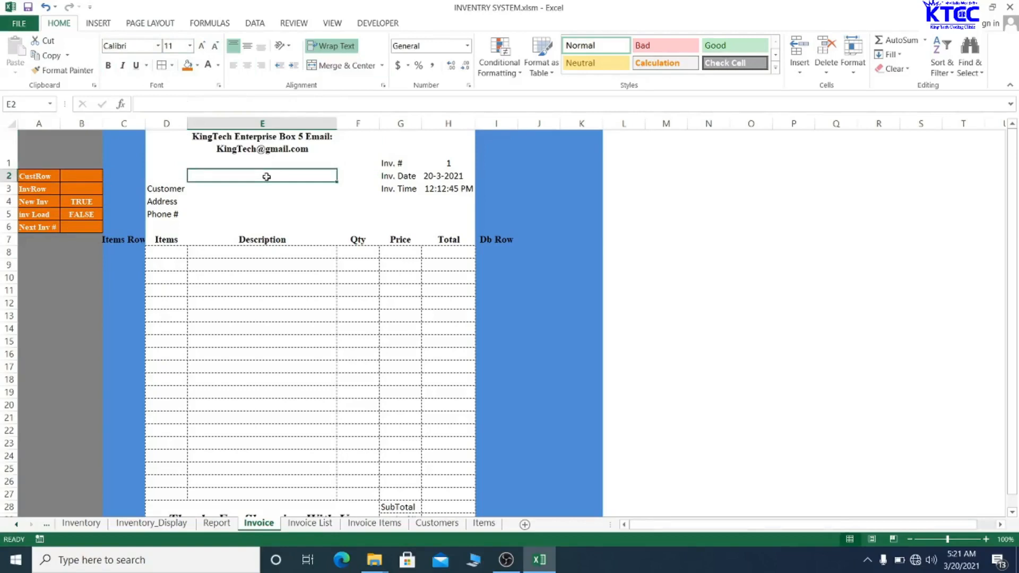
# - Enter the title 'Invoice' in E2, centred and enlarged to 14 point
pyautogui.write('In')
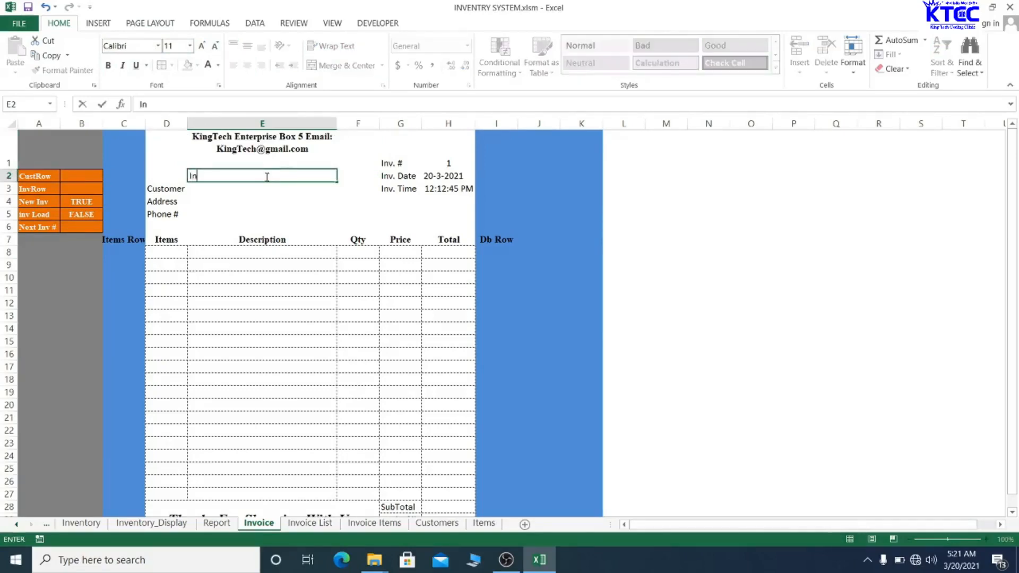
pyautogui.write('voice')
pyautogui.click(273, 201)
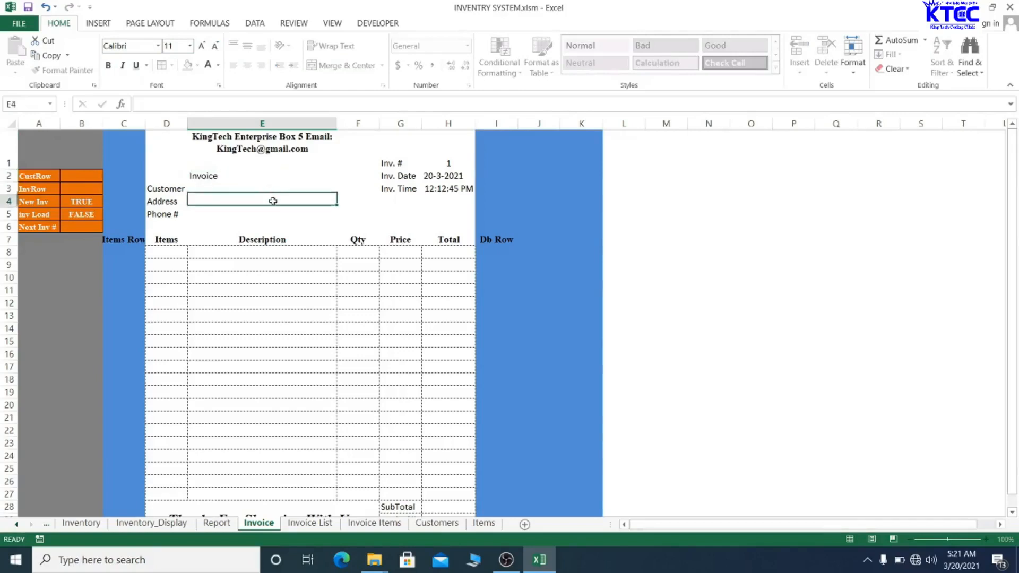
pyautogui.click(259, 177)
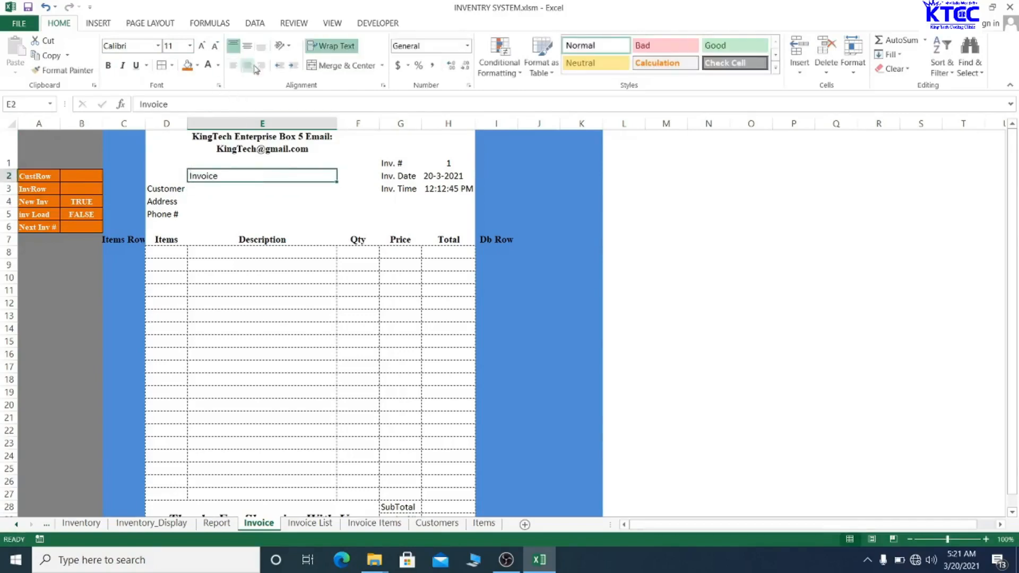
pyautogui.click(341, 64)
pyautogui.click(201, 46)
pyautogui.click(201, 46)
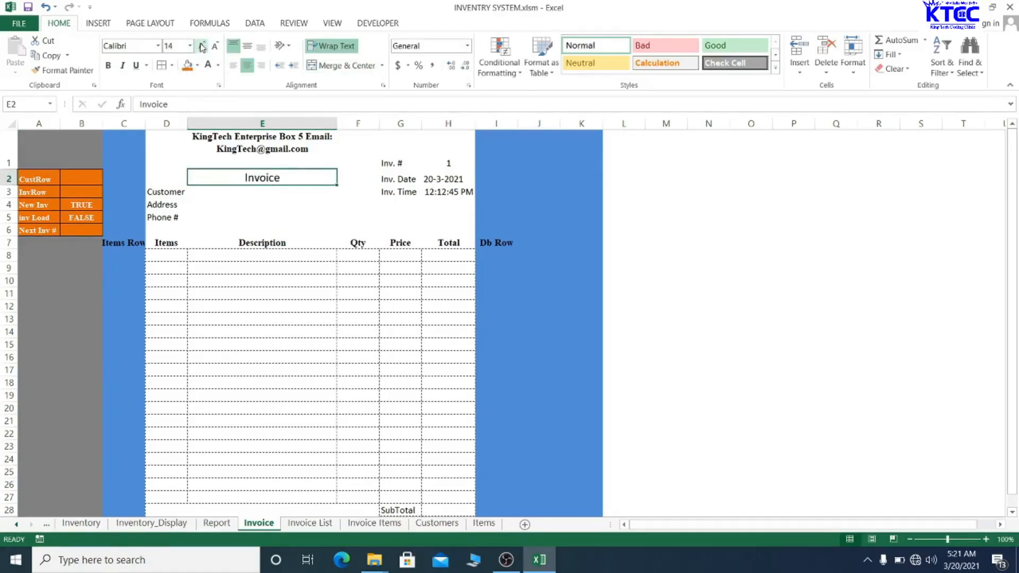
# - Make the Invoice title bold Times New Roman and save the workbook
pyautogui.click(134, 45)
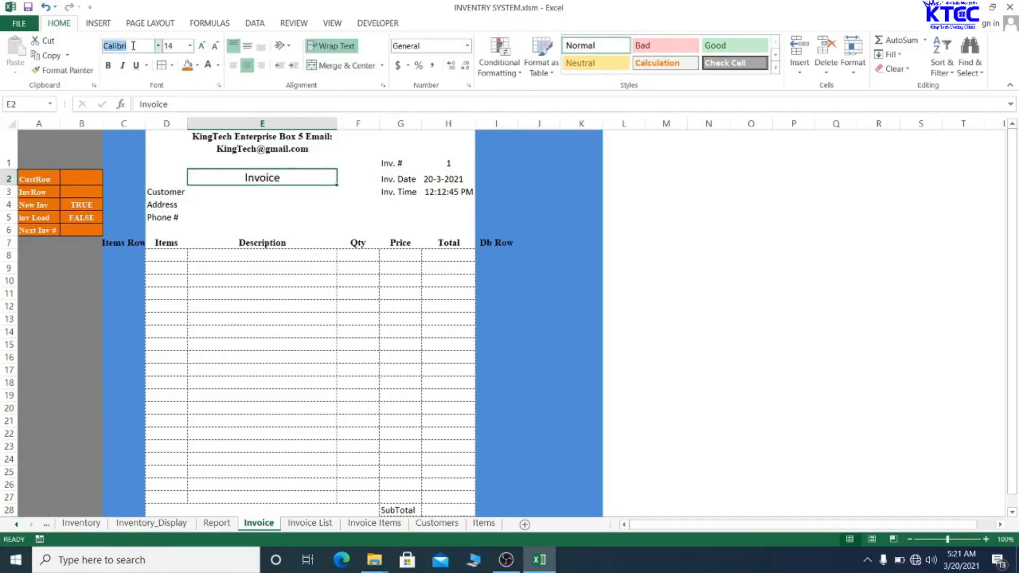
pyautogui.write('Times New Ro')
pyautogui.press('Return')
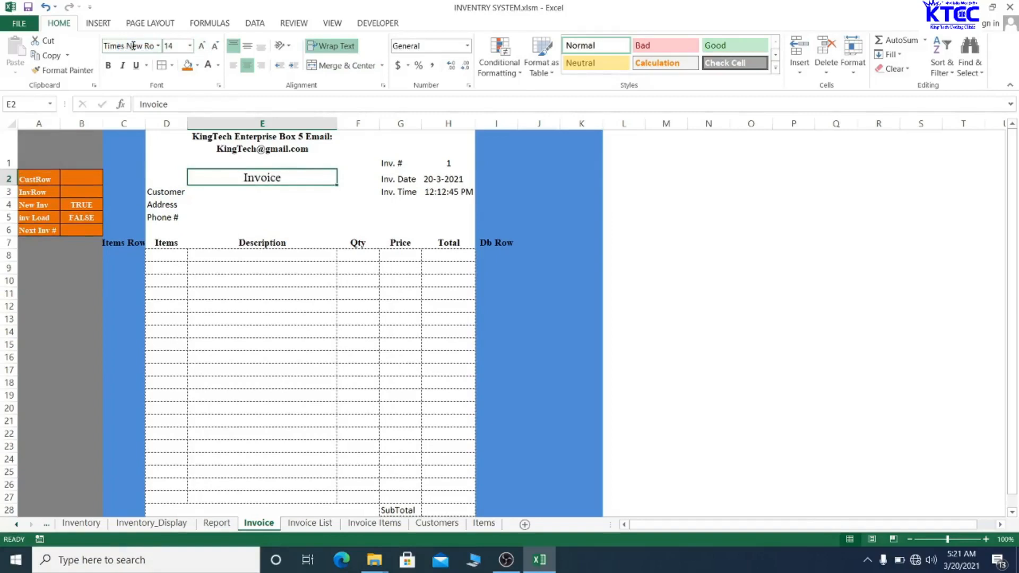
pyautogui.click(108, 64)
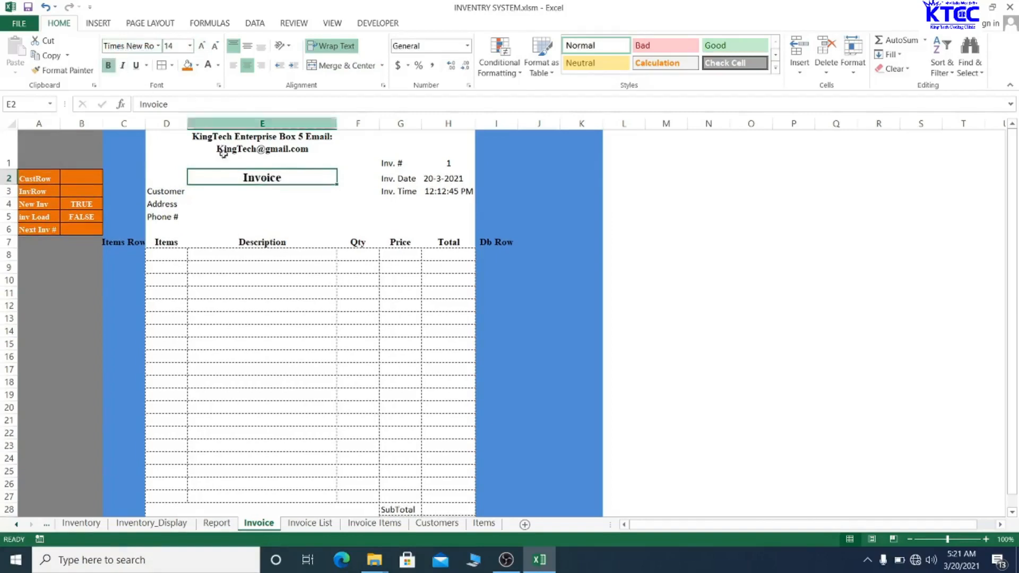
pyautogui.click(287, 353)
pyautogui.hotkey('ctrl', 's')
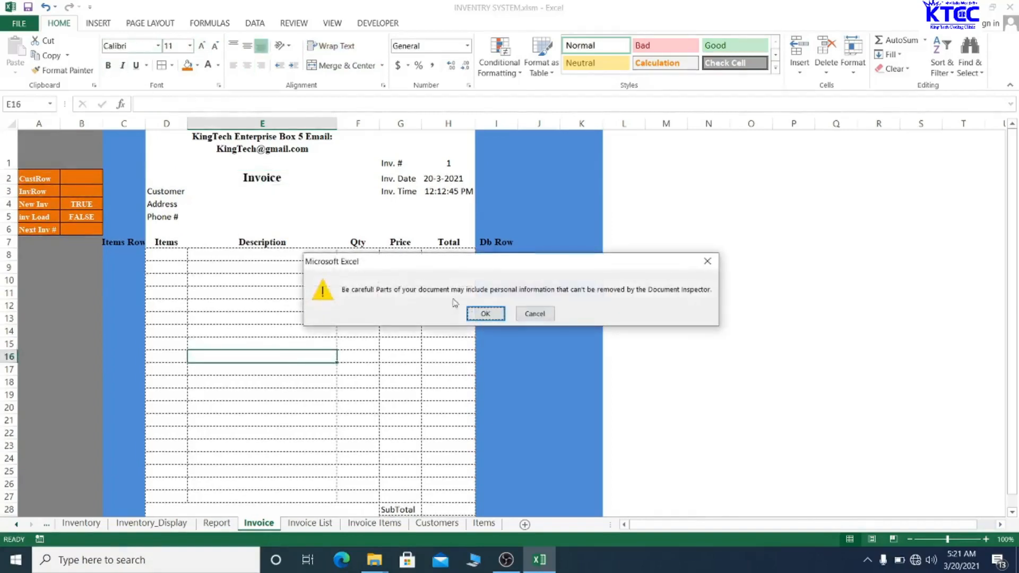
# - Confirm the personal-information warning so INVENTRY SYSTEM.xlsm finishes saving
pyautogui.click(486, 314)
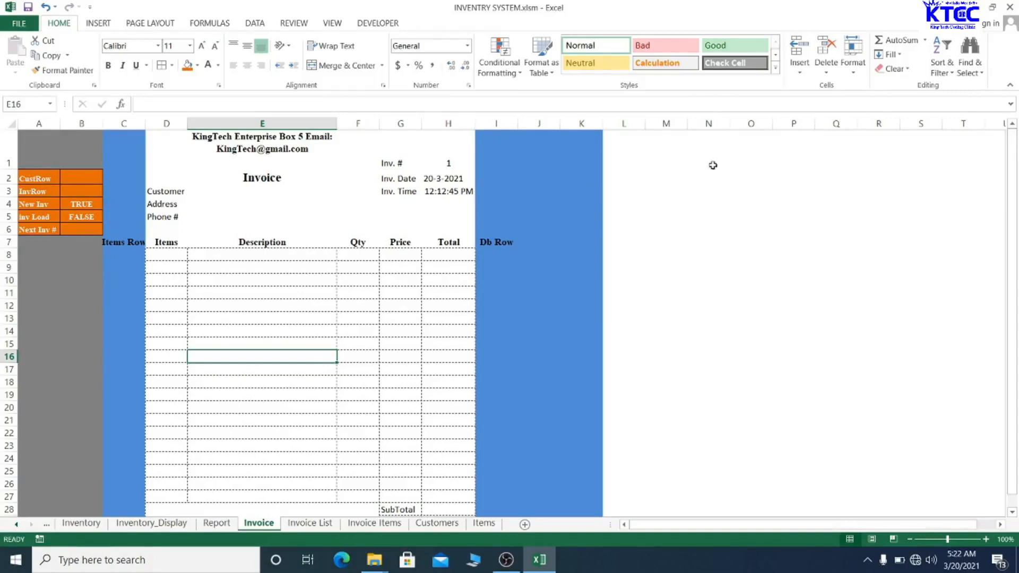
# - Draw a red-styled rounded rectangle button atop the blue column
pyautogui.click(549, 156)
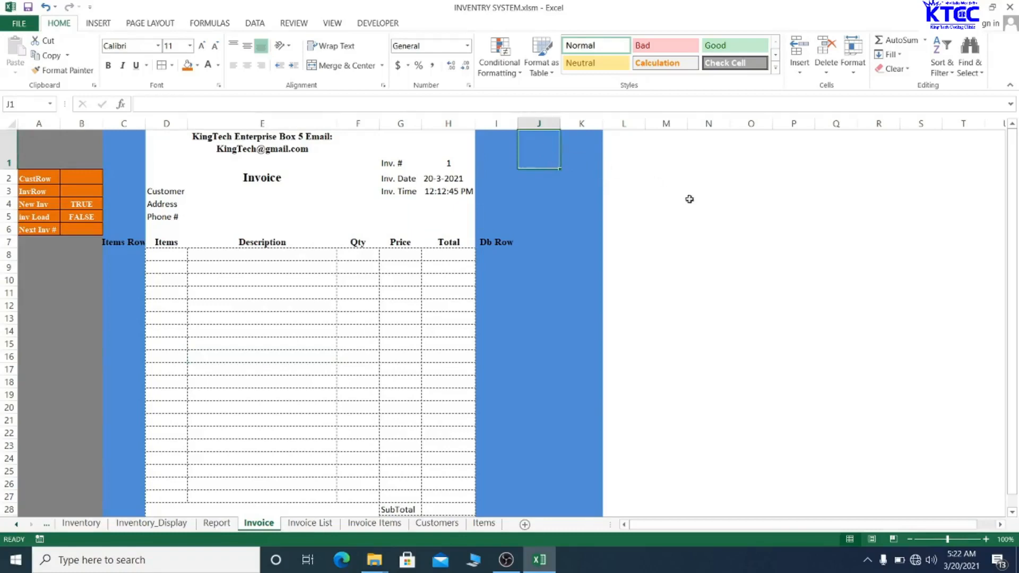
pyautogui.click(568, 186)
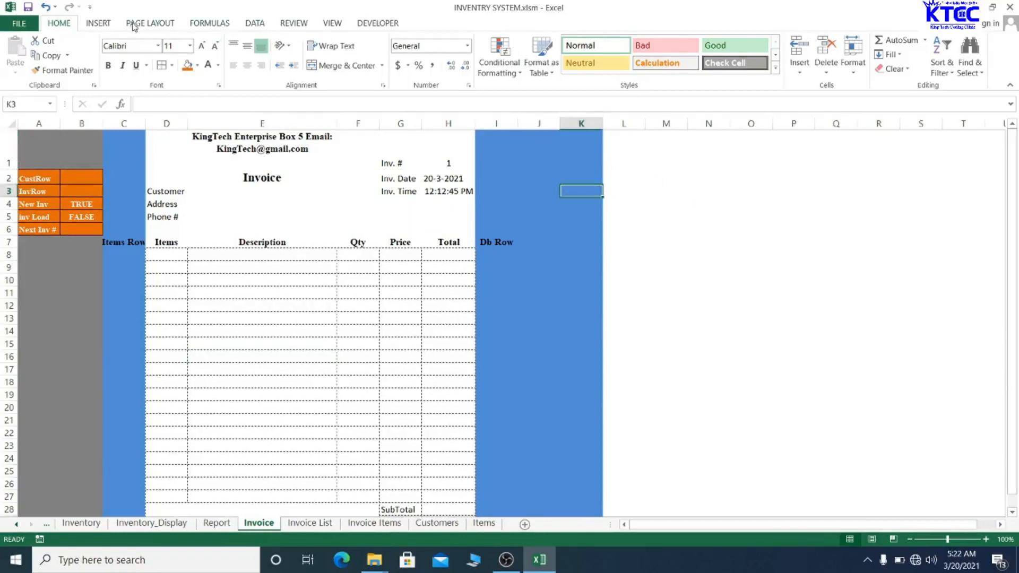
pyautogui.click(104, 24)
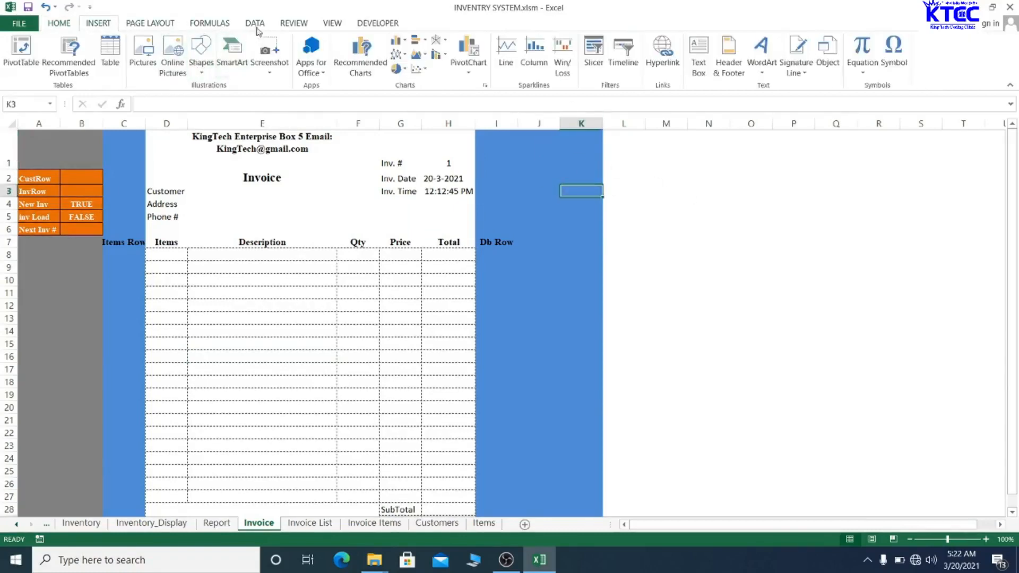
pyautogui.click(202, 62)
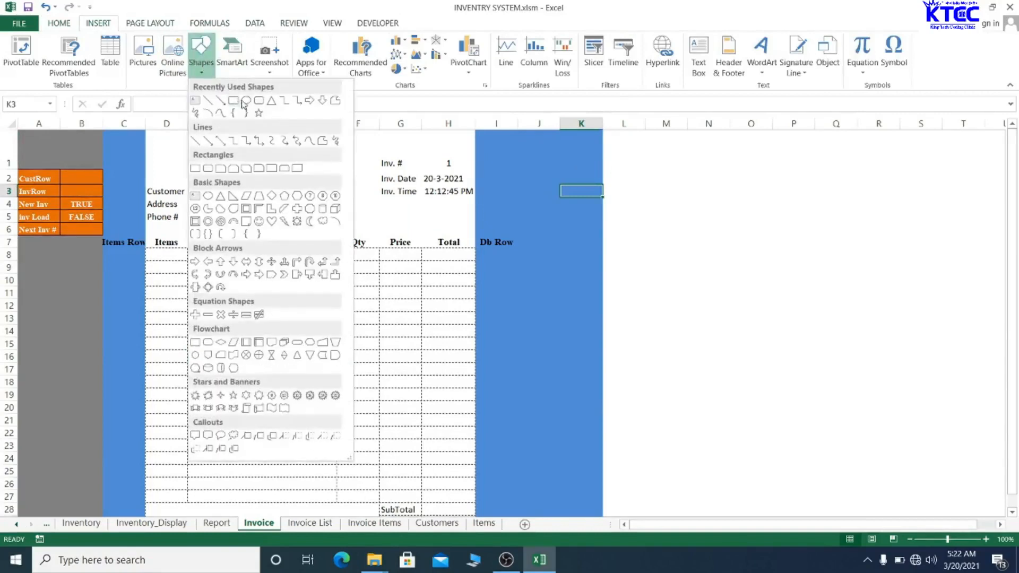
pyautogui.click(260, 112)
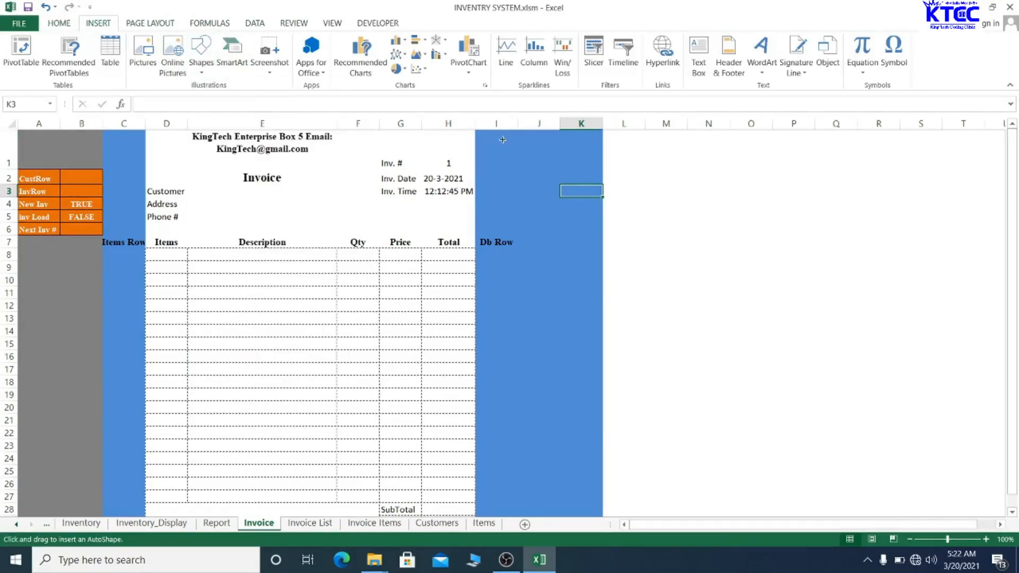
pyautogui.moveTo(503, 139)
pyautogui.mouseDown()
pyautogui.moveTo(534, 154)
pyautogui.moveTo(583, 154)
pyautogui.mouseUp()
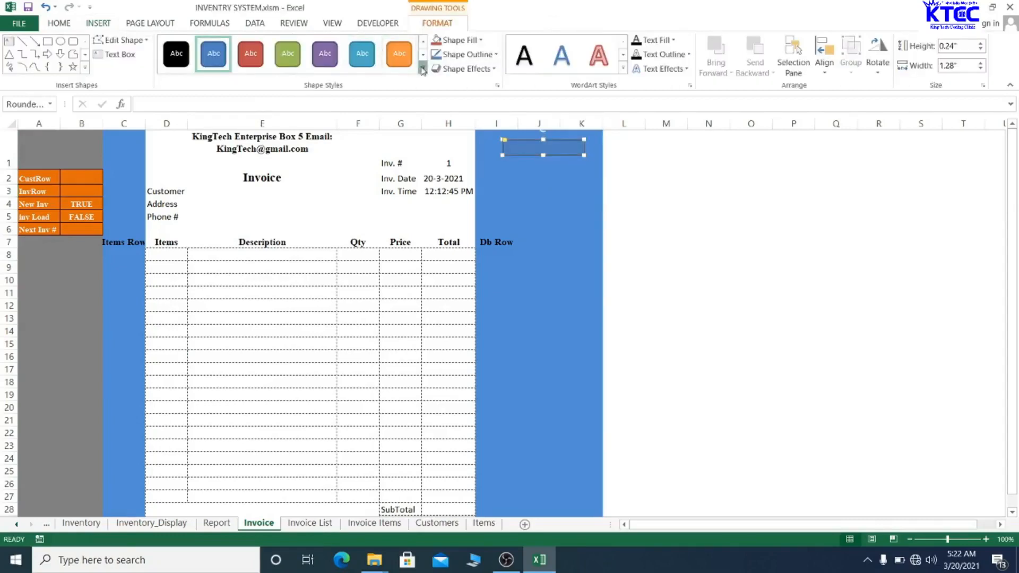
pyautogui.click(423, 69)
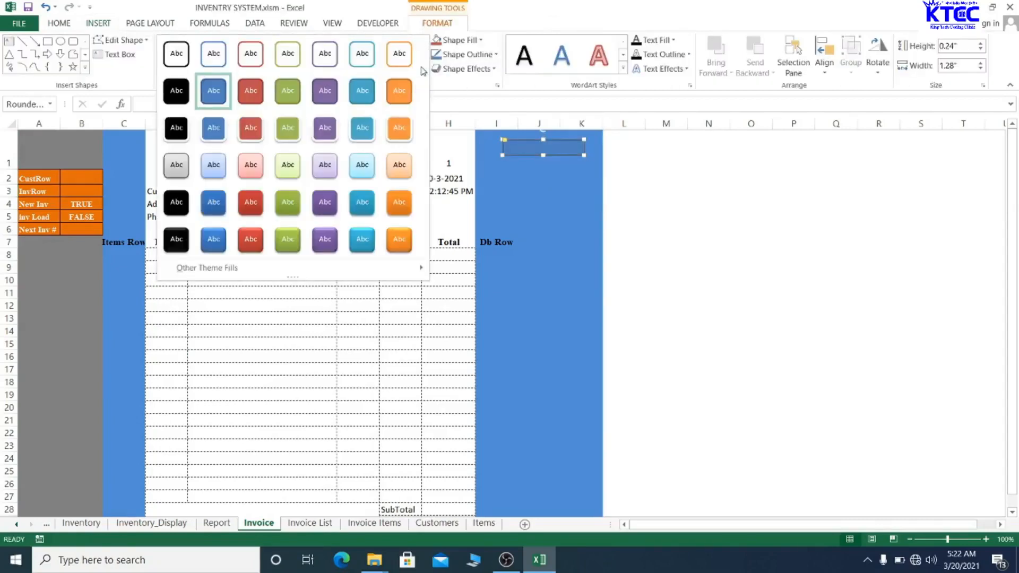
pyautogui.click(254, 95)
# - Label the button 'Save/Update' in bold, centred text
pyautogui.rightClick(526, 151)
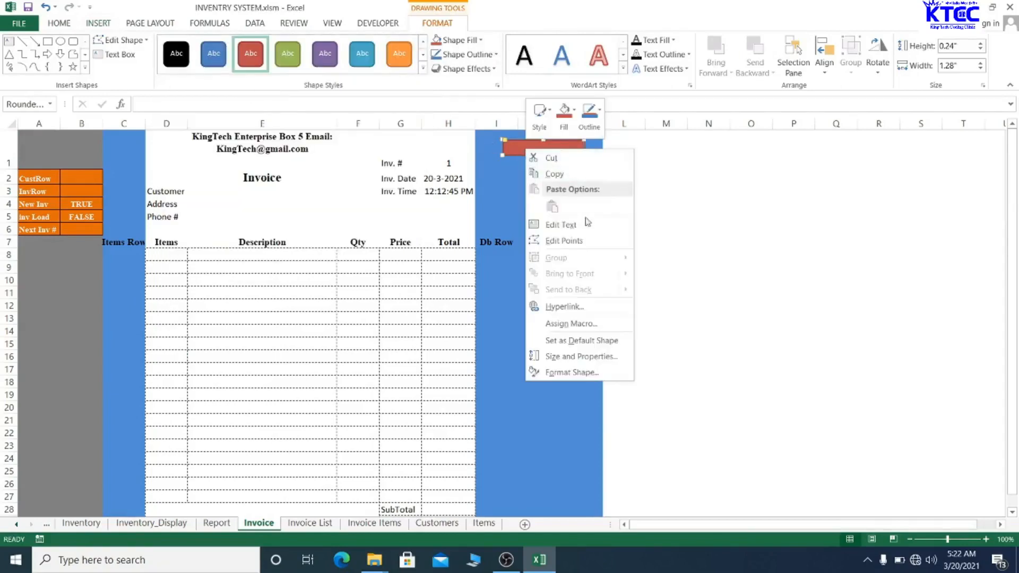
pyautogui.click(570, 225)
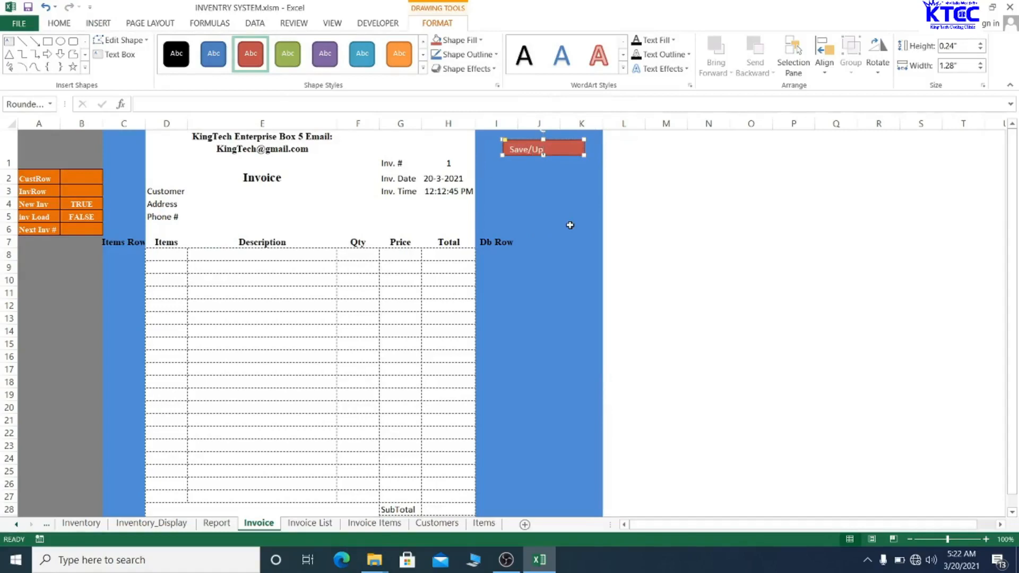
pyautogui.click(569, 225)
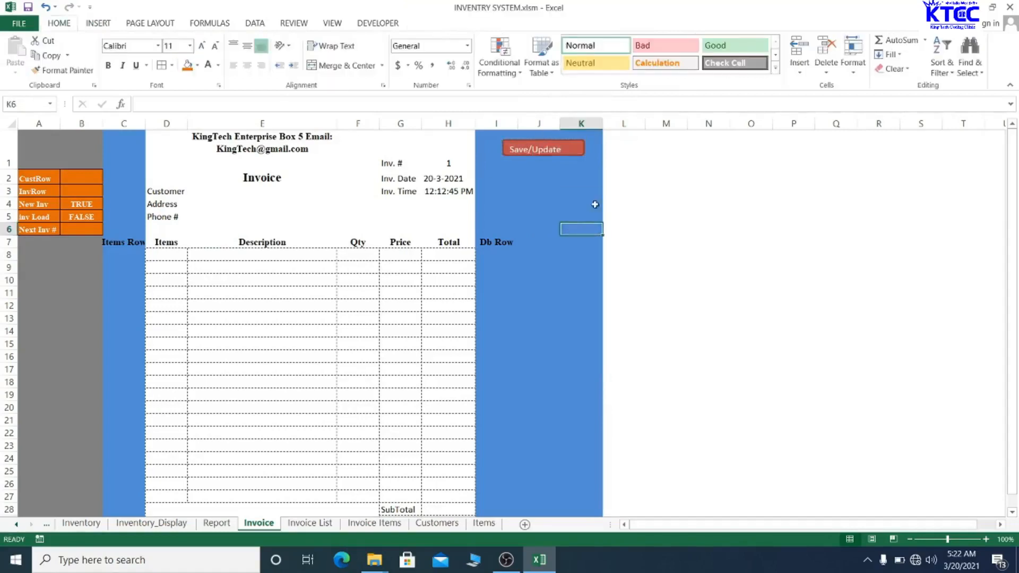
pyautogui.click(564, 150)
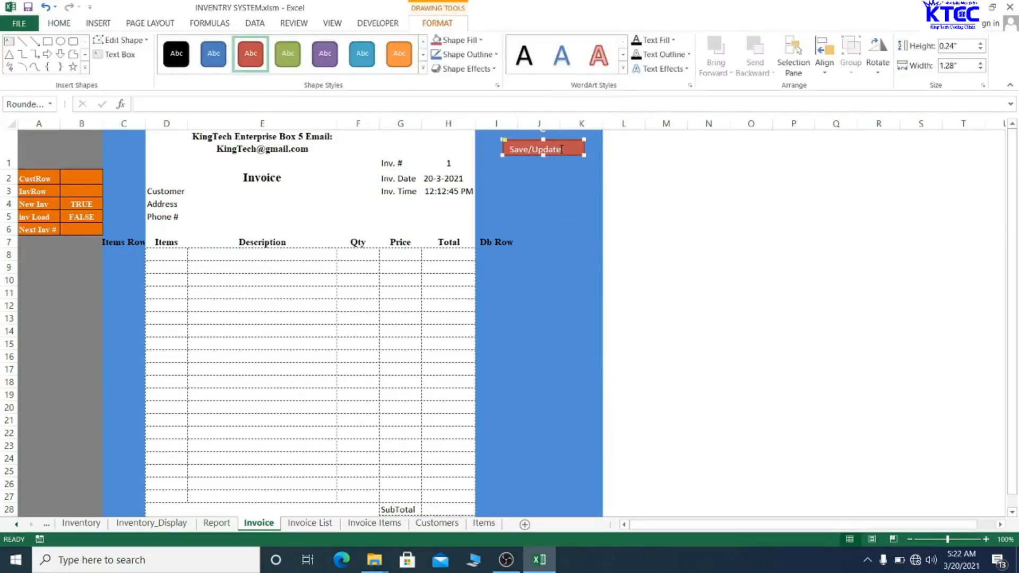
pyautogui.moveTo(559, 148); pyautogui.dragTo(510, 149)
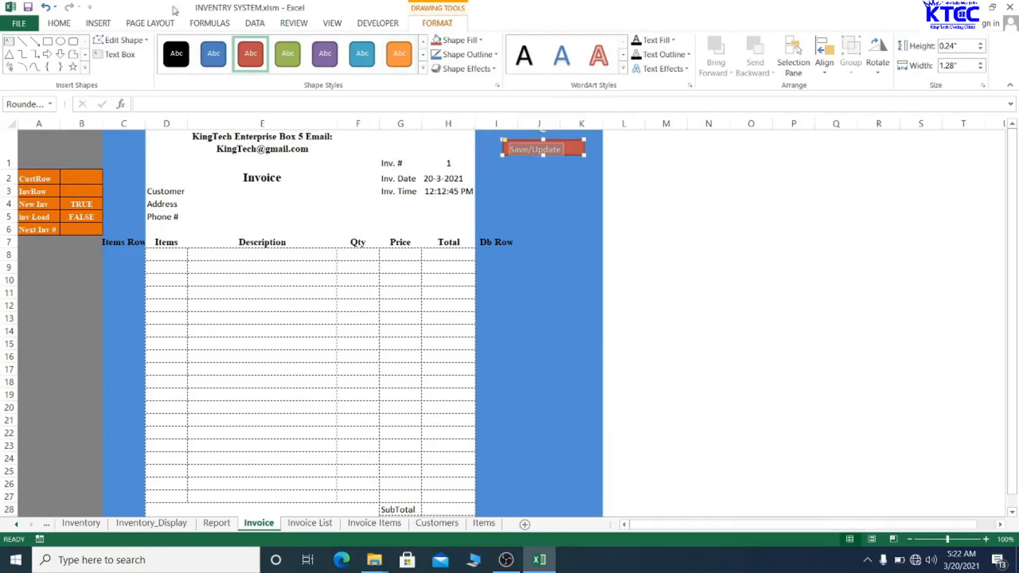
pyautogui.click(57, 24)
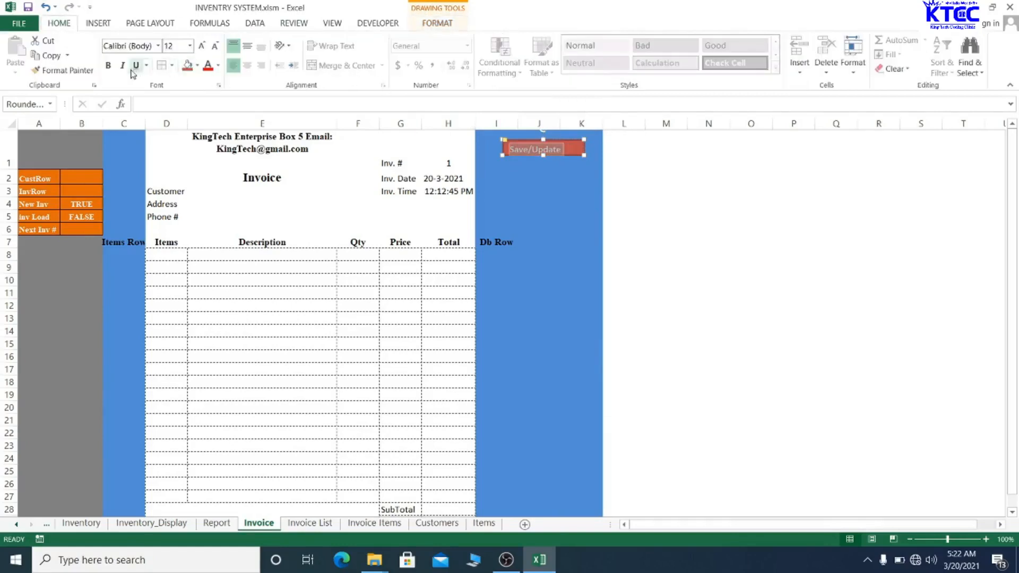
pyautogui.click(112, 68)
pyautogui.click(251, 68)
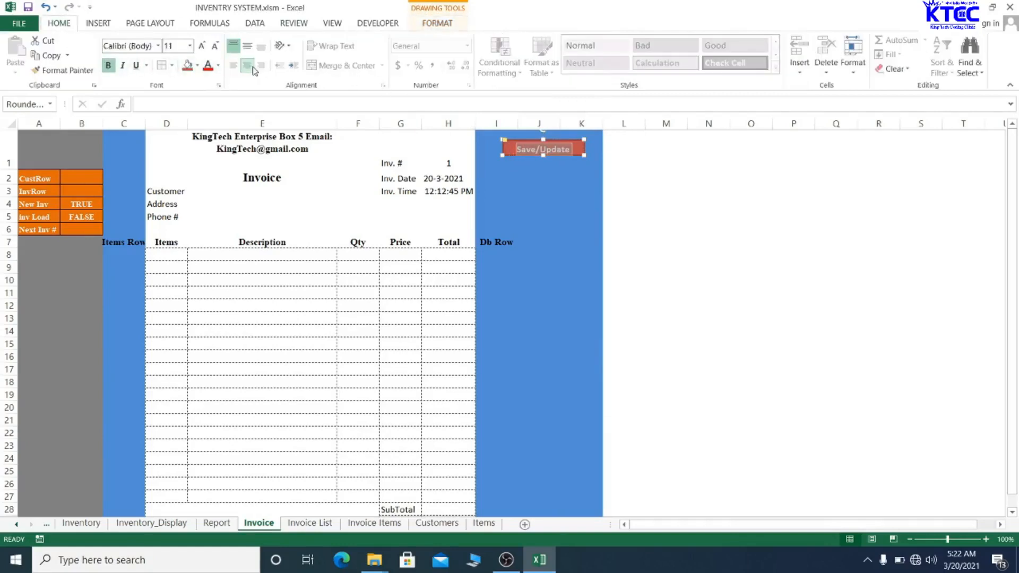
pyautogui.click(582, 206)
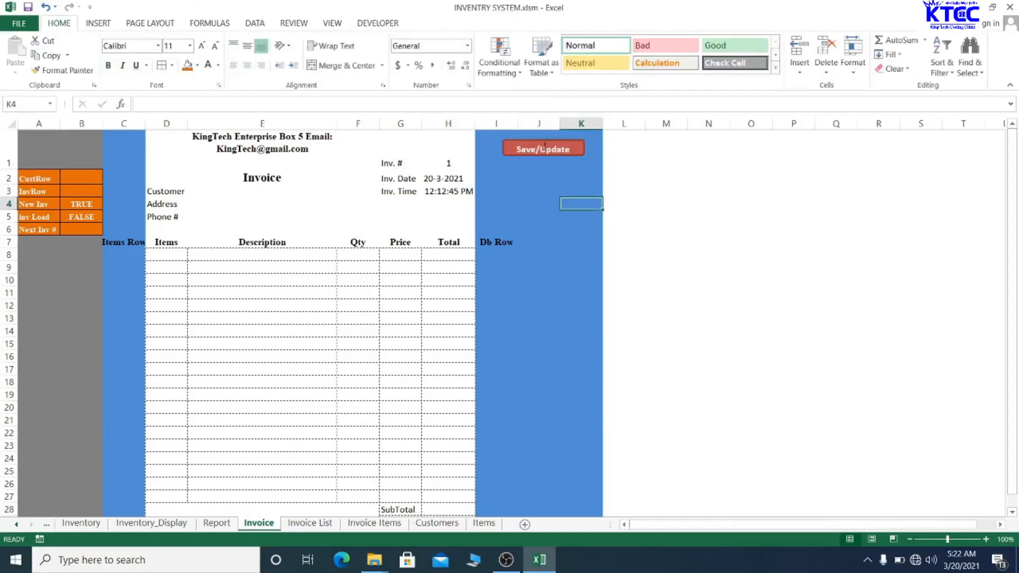
# - Set the Save/Update label font to Times New Roman
pyautogui.click(563, 152)
pyautogui.moveTo(566, 149); pyautogui.dragTo(517, 149)
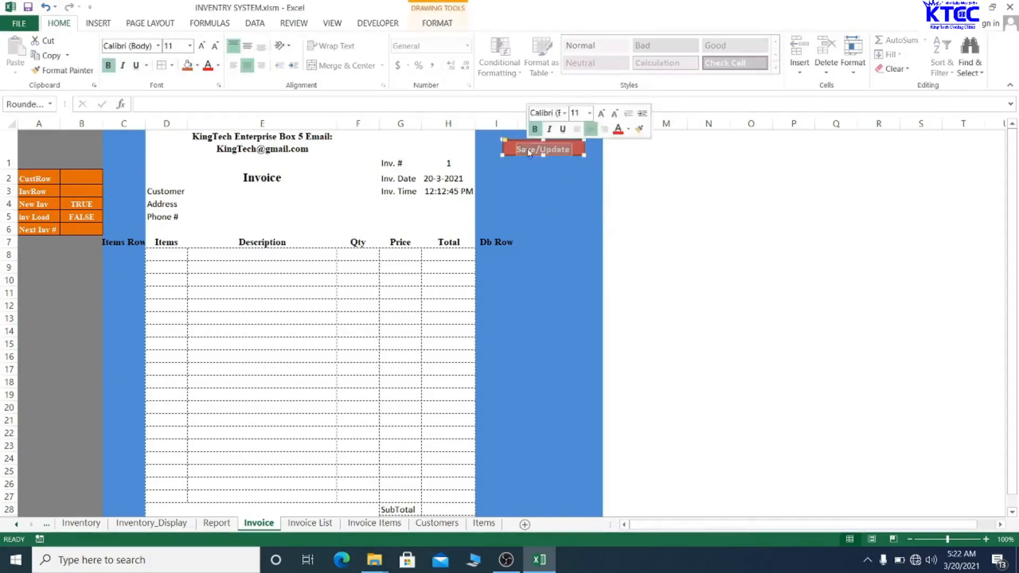
pyautogui.click(136, 44)
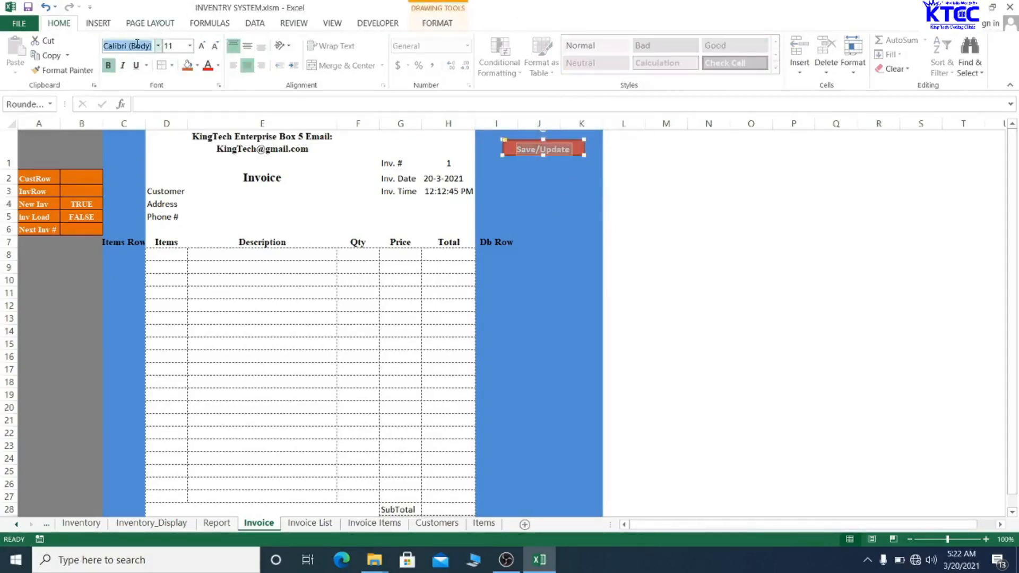
pyautogui.write('Times New Ro')
pyautogui.press('Return')
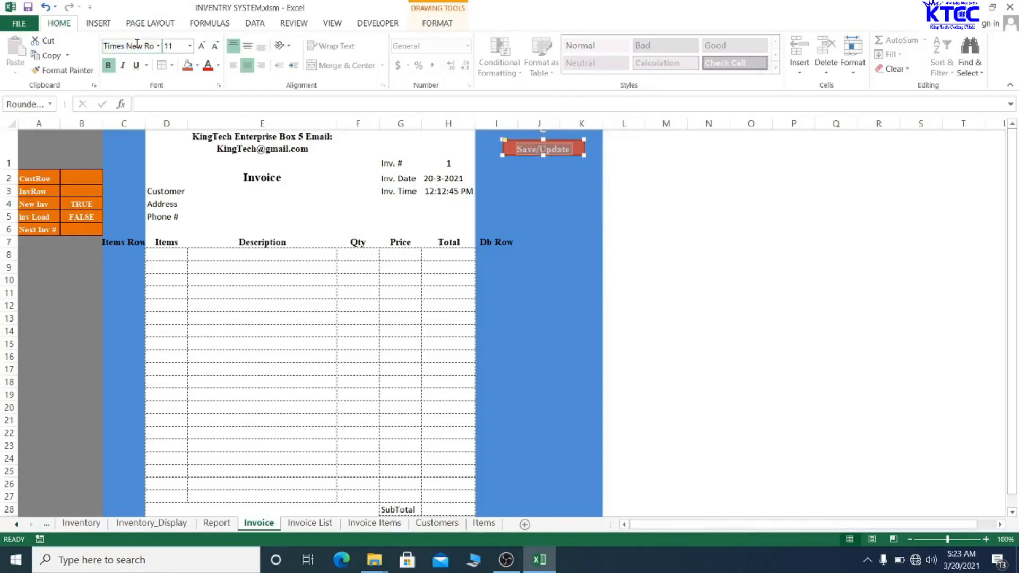
pyautogui.click(610, 216)
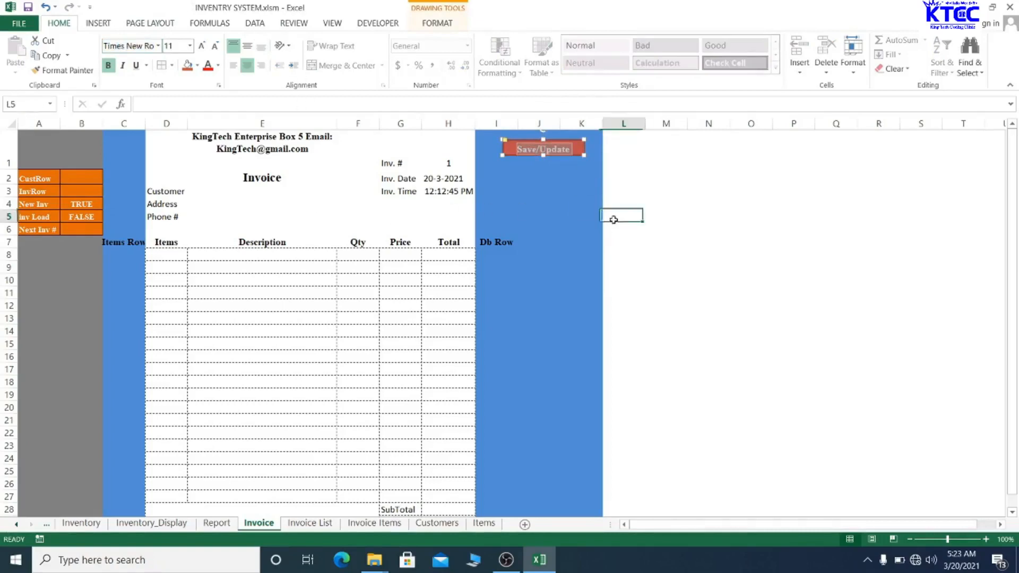
# - Copy and paste a duplicate of the Save/Update button
pyautogui.click(557, 153)
pyautogui.click(564, 215)
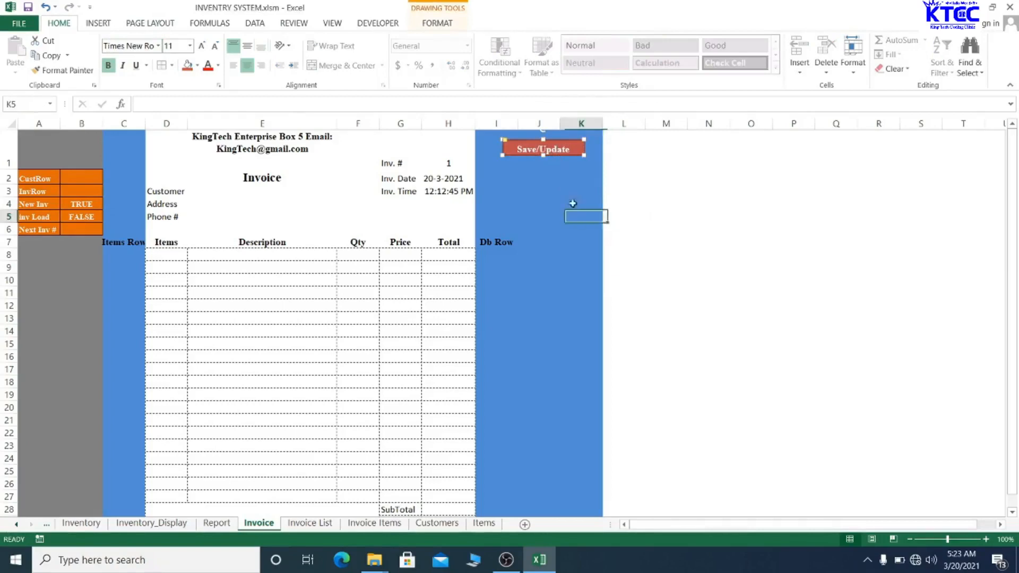
pyautogui.click(583, 154)
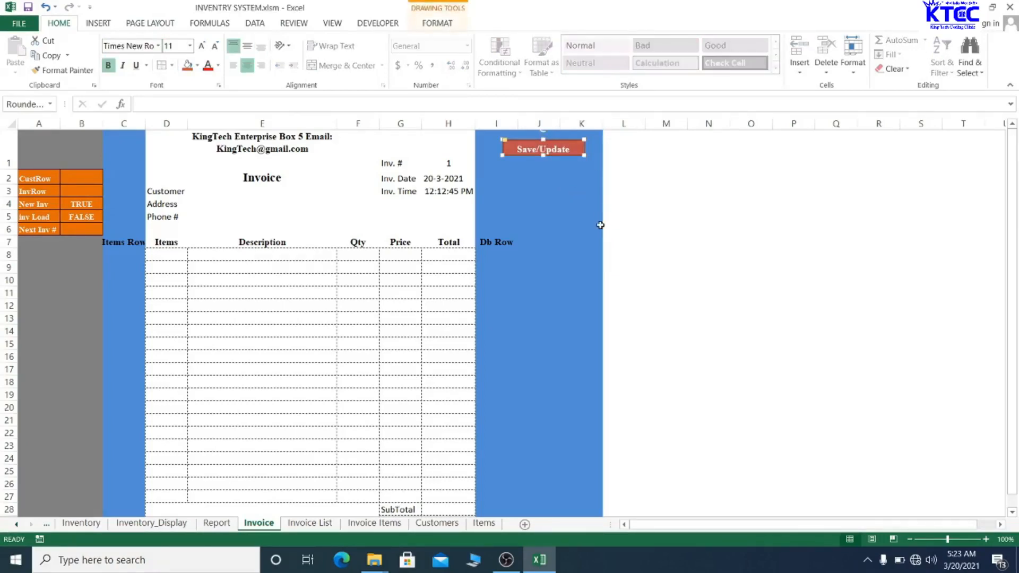
pyautogui.hotkey('ctrl', 'c')
pyautogui.hotkey('ctrl', 'v')
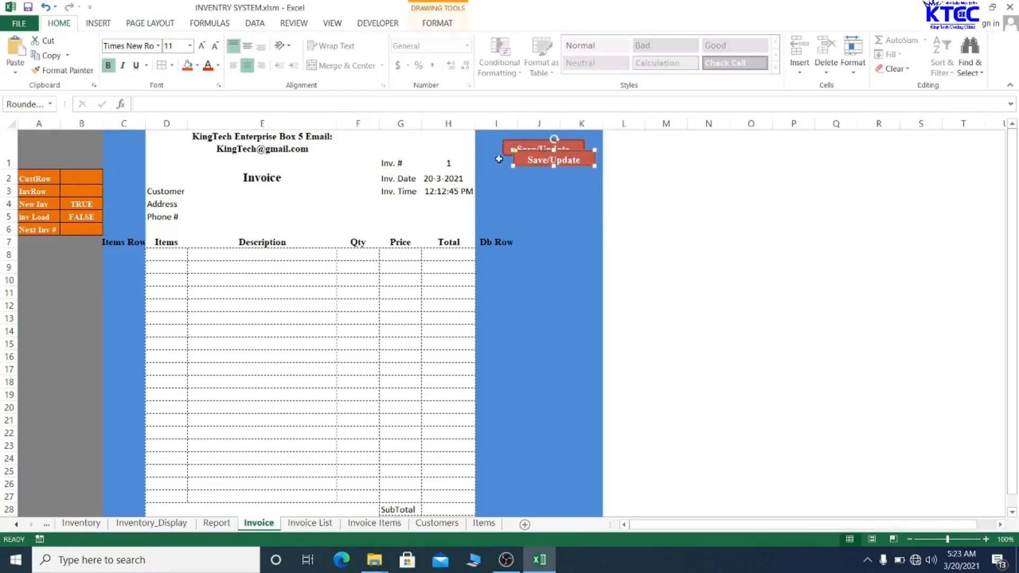
# - Place the copy below Save/Update and relabel it 'Add/New'
pyautogui.moveTo(516, 158); pyautogui.dragTo(505, 167)
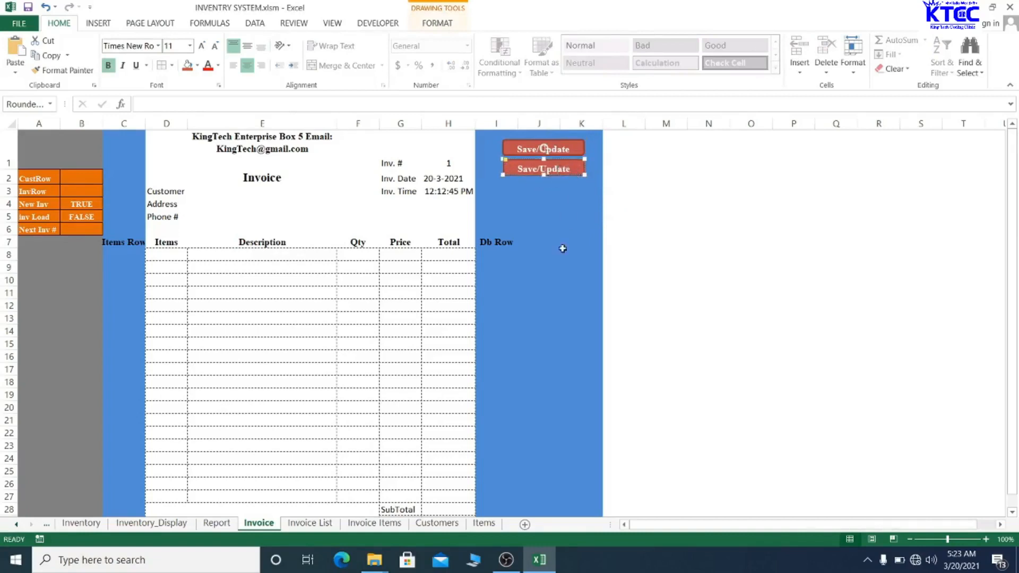
pyautogui.press('BackSpace')
pyautogui.press('BackSpace')
pyautogui.press('BackSpace')
pyautogui.press('BackSpace')
pyautogui.press('BackSpace')
pyautogui.press('BackSpace')
pyautogui.press('BackSpace')
pyautogui.press('BackSpace')
pyautogui.press('BackSpace')
pyautogui.press('BackSpace')
pyautogui.write('Add/New')
pyautogui.click(614, 176)
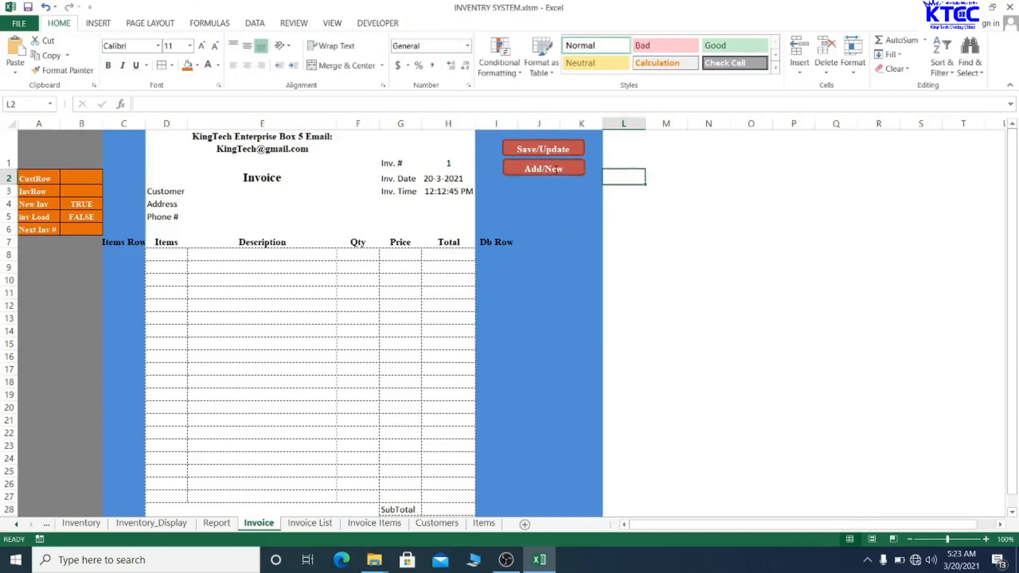
pyautogui.keyDown('ctrl'); pyautogui.click(556, 169); pyautogui.keyUp('ctrl')
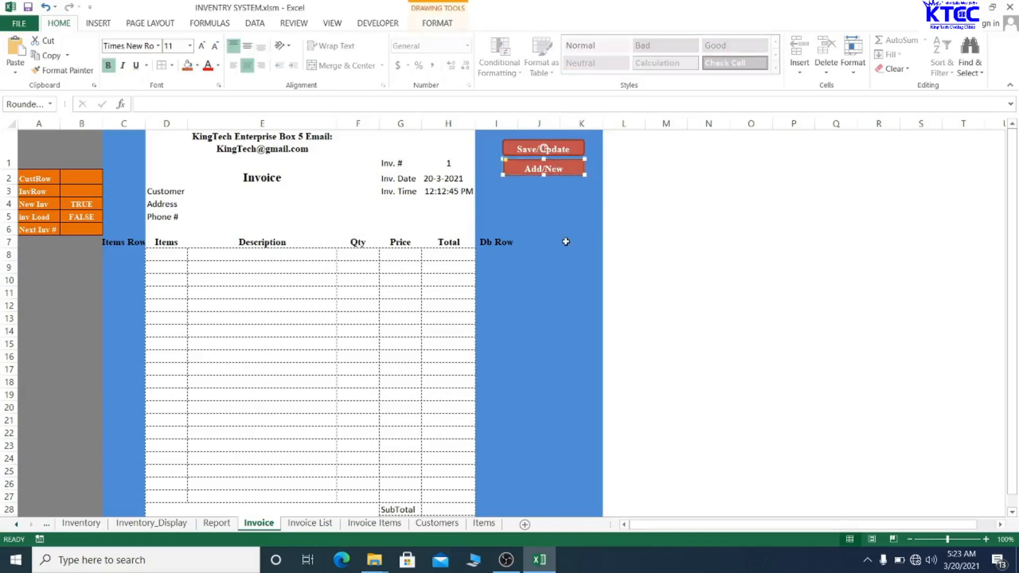
# - Copy the Add/New button into column L and relabel it 'CancelNew'
pyautogui.moveTo(538, 175); pyautogui.dragTo(675, 185)
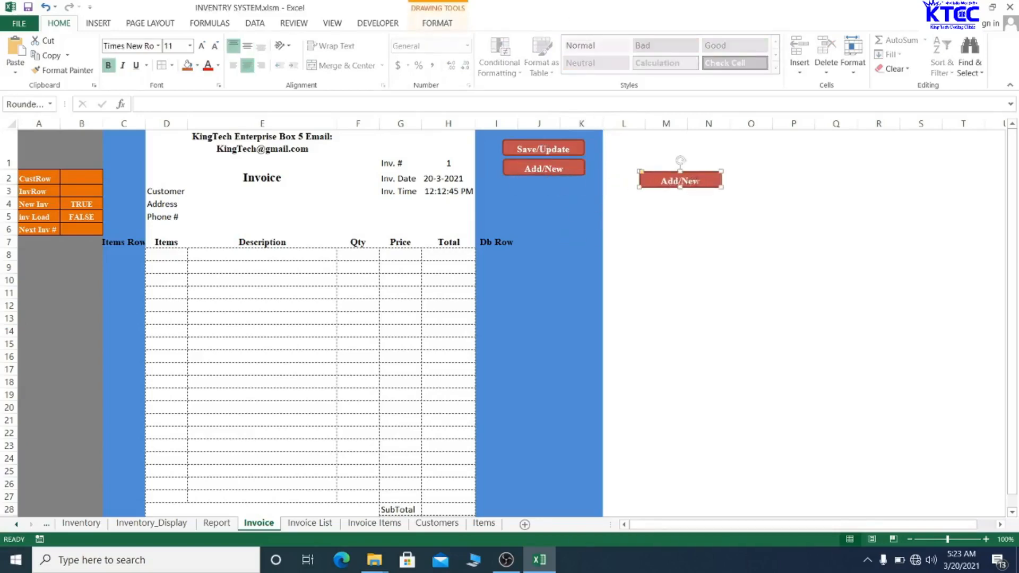
pyautogui.press('BackSpace')
pyautogui.press('BackSpace')
pyautogui.press('BackSpace')
pyautogui.press('BackSpace')
pyautogui.press('BackSpace')
pyautogui.write('CancelNew')
pyautogui.click(697, 220)
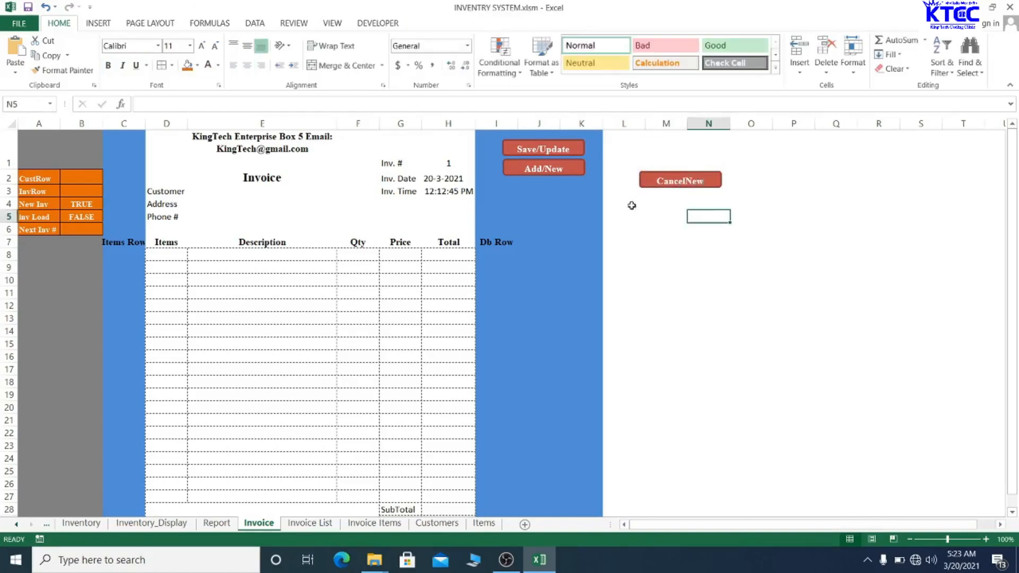
pyautogui.click(656, 183)
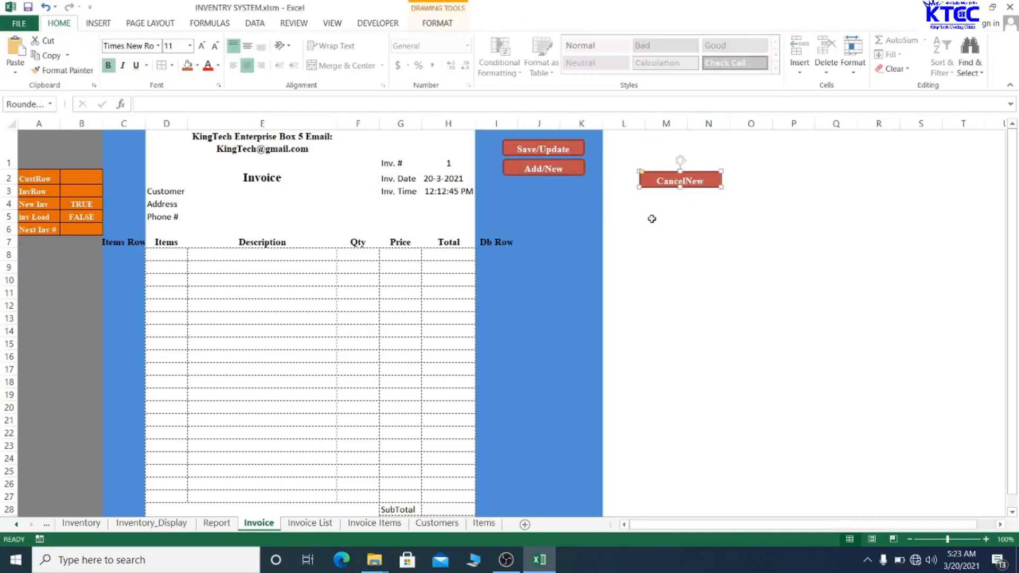
# - Duplicate CancelNew below Add/New in the blue column and relabel it 'Print Invoice'
pyautogui.hotkey('ctrl', 'd')
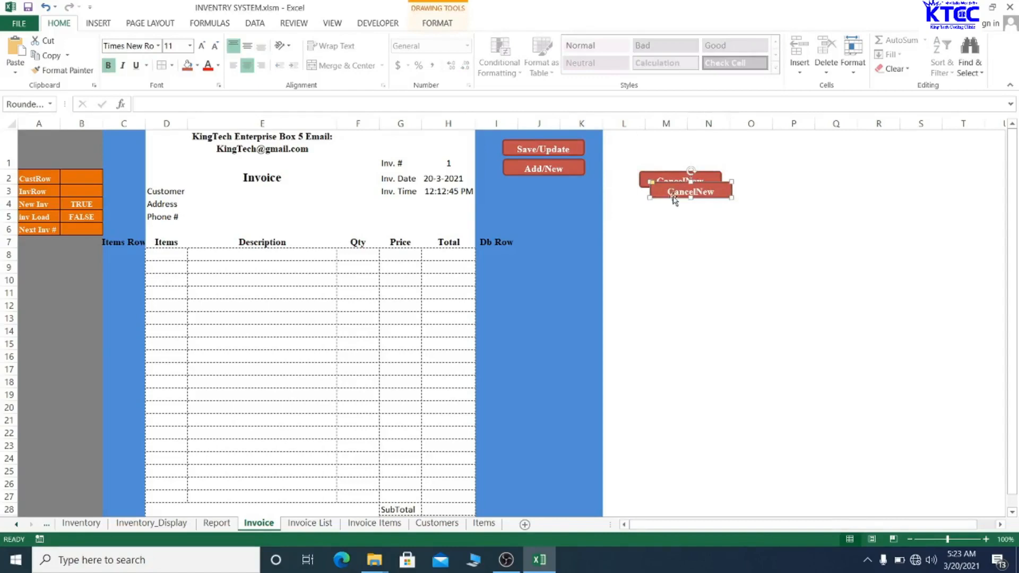
pyautogui.moveTo(672, 197); pyautogui.dragTo(526, 196)
pyautogui.rightClick(536, 192)
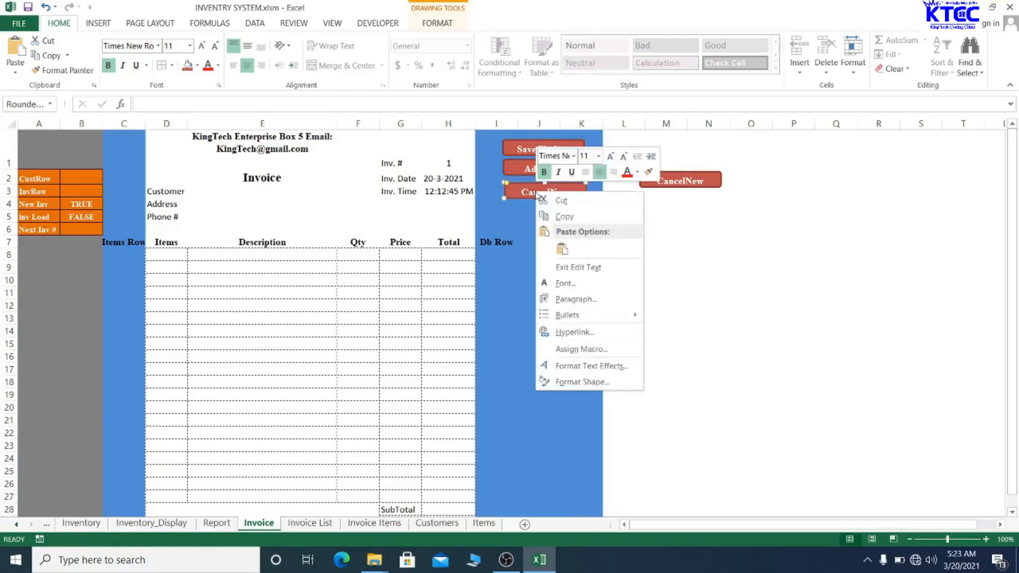
pyautogui.click(607, 221)
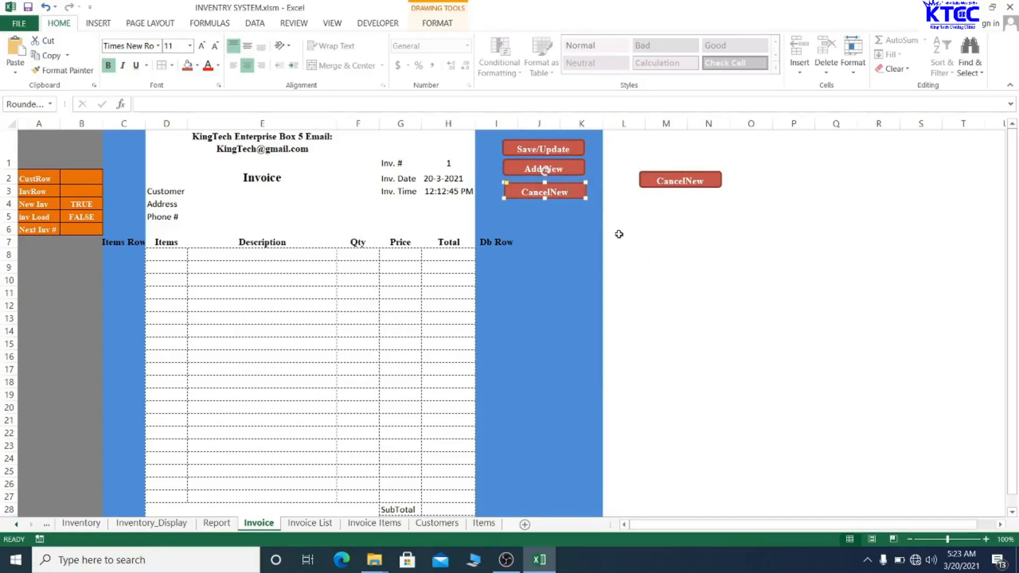
pyautogui.press('BackSpace')
pyautogui.press('BackSpace')
pyautogui.press('BackSpace')
pyautogui.press('BackSpace')
pyautogui.press('BackSpace')
pyautogui.press('BackSpace')
pyautogui.press('BackSpace')
pyautogui.press('BackSpace')
pyautogui.press('BackSpace')
pyautogui.write('Print Invoice')
# - Nudge the Add/New button down, evenly between Save/Update and Print Invoice
pyautogui.click(568, 242)
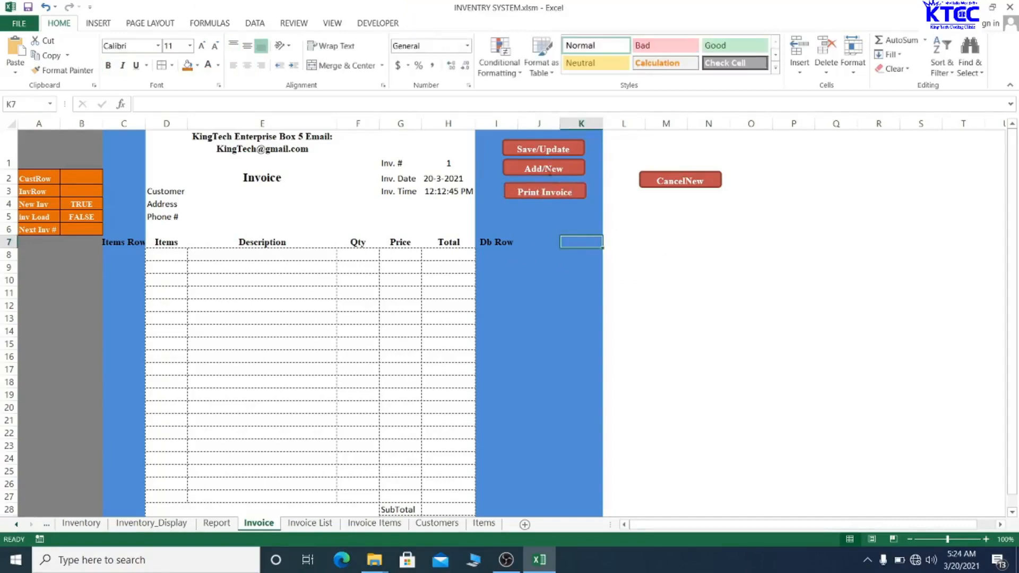
pyautogui.keyDown('ctrl'); pyautogui.click(553, 173); pyautogui.keyUp('ctrl')
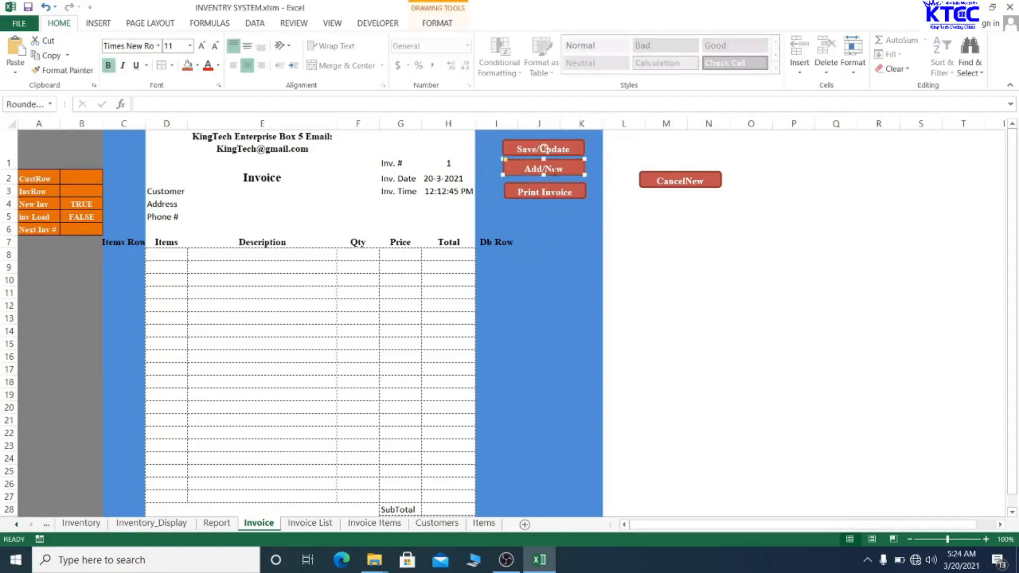
pyautogui.moveTo(554, 175); pyautogui.dragTo(553, 179)
pyautogui.click(546, 255)
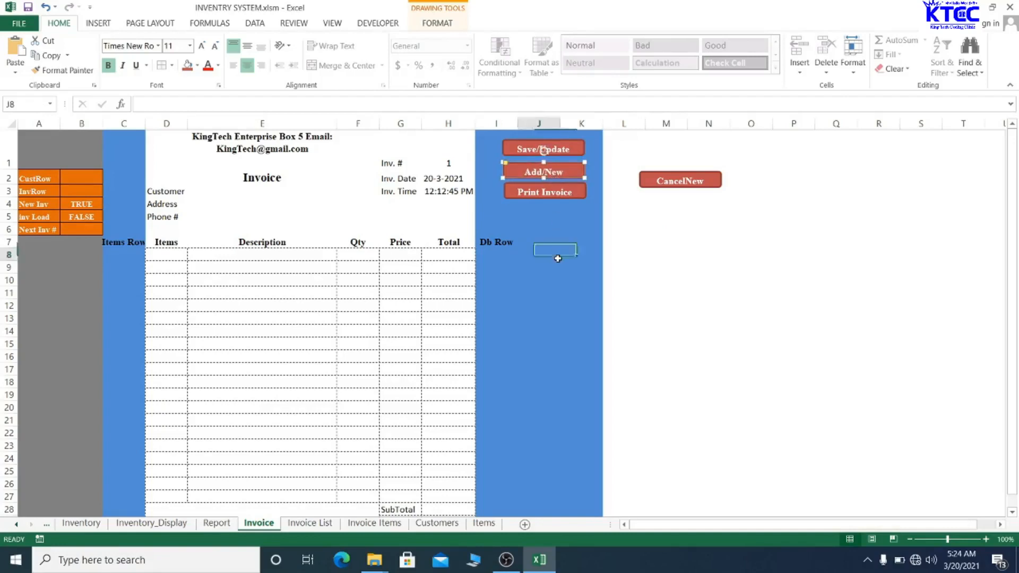
# - Save the workbook, confirming the personal-information warning
pyautogui.keyDown('ctrl'); pyautogui.click(683, 183); pyautogui.keyUp('ctrl')
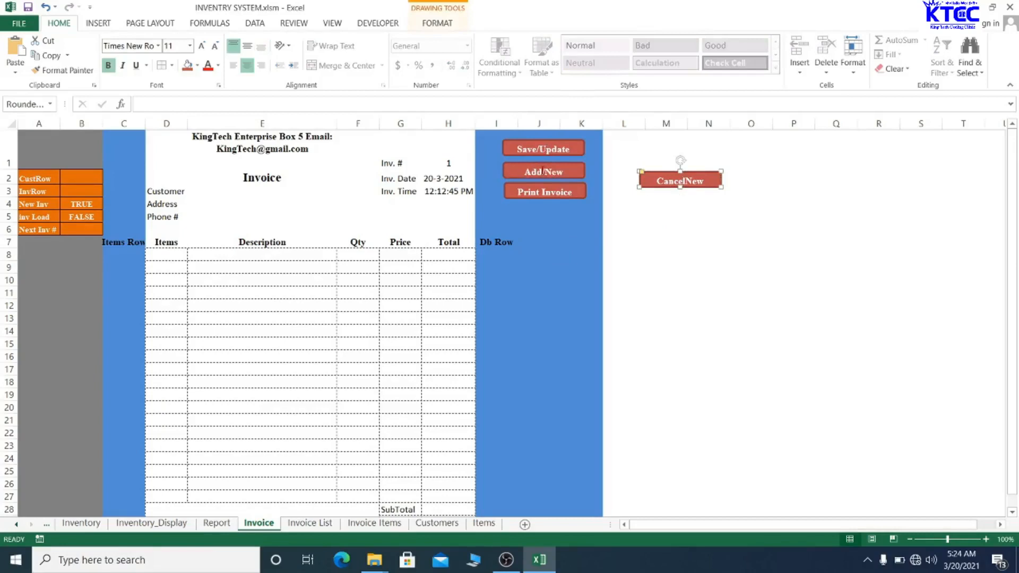
pyautogui.click(681, 221)
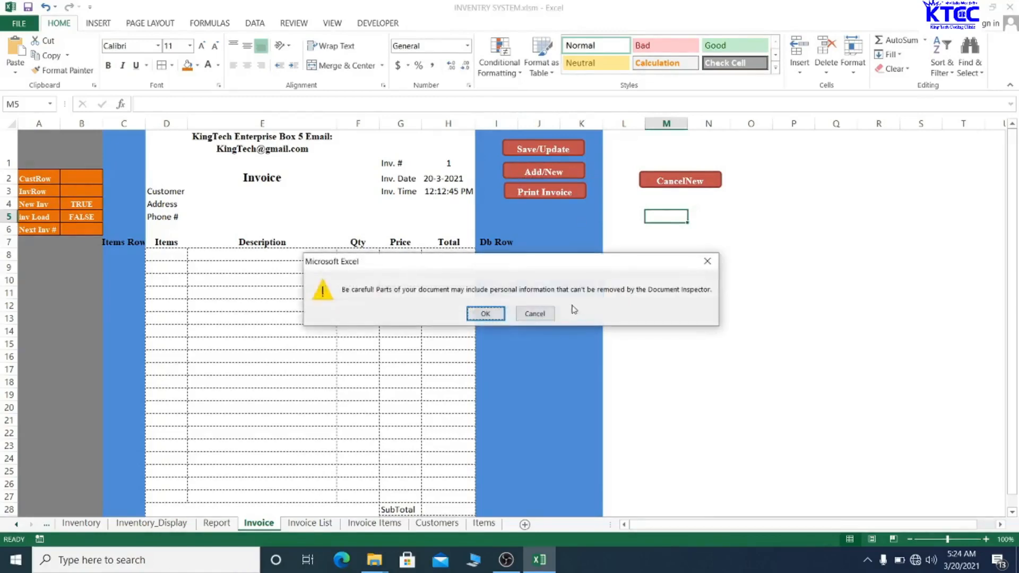
pyautogui.click(493, 314)
pyautogui.scroll(-7, 480, 379)
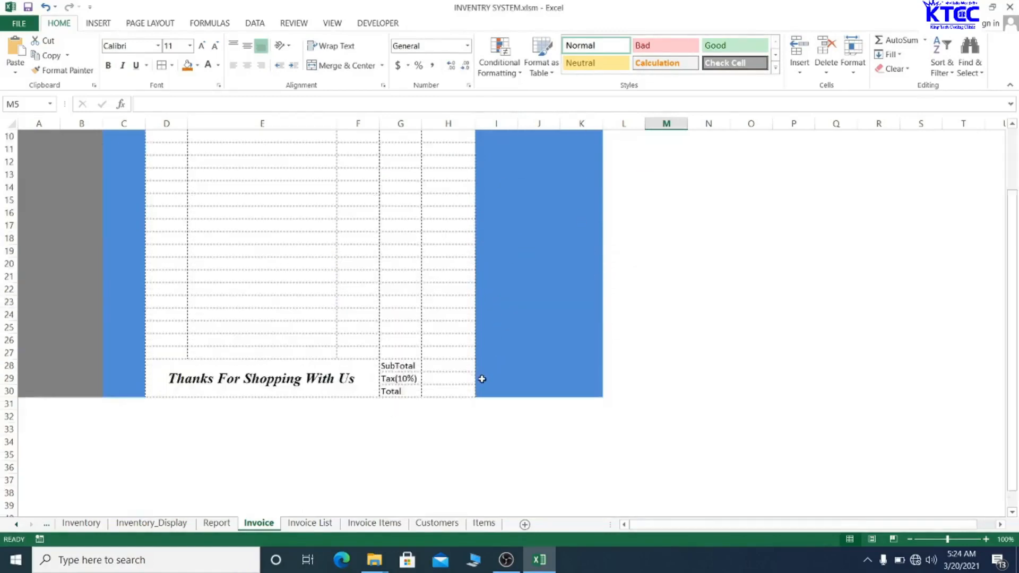
pyautogui.scroll(7, 481, 379)
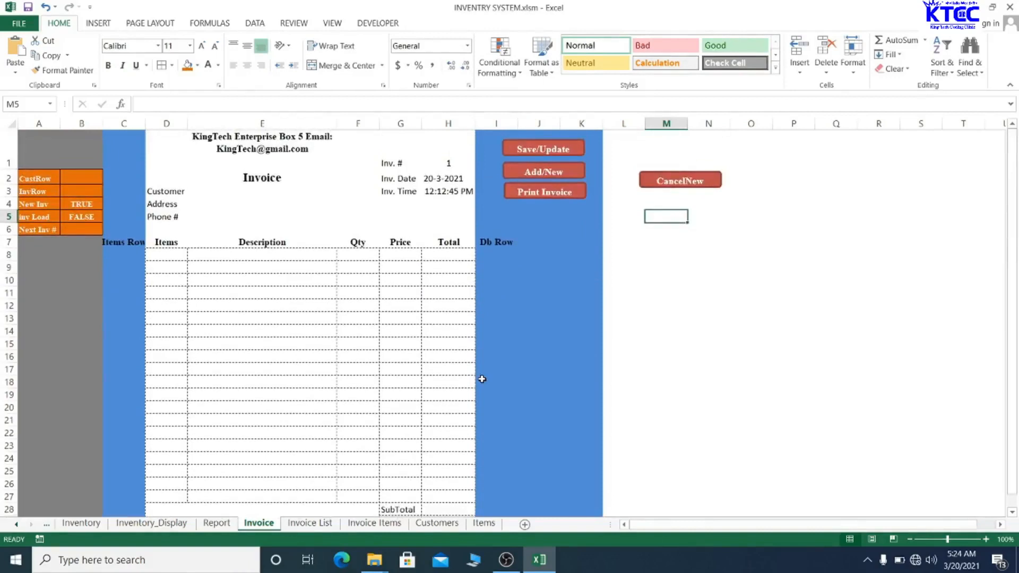
# - Enlarge the KingTech header to 14 point and widen columns D and C
pyautogui.click(263, 150)
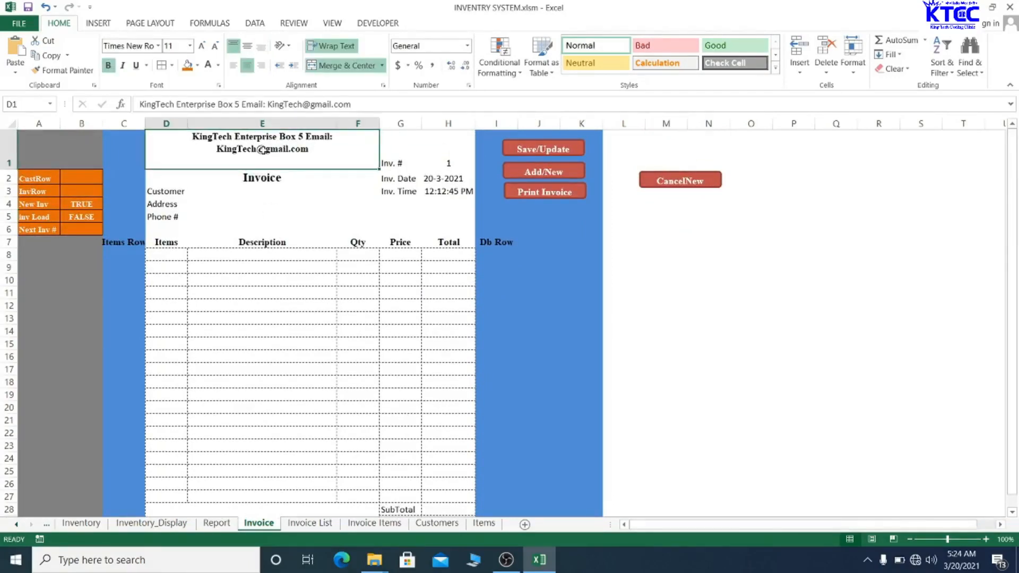
pyautogui.click(203, 47)
pyautogui.click(203, 47)
pyautogui.click(327, 393)
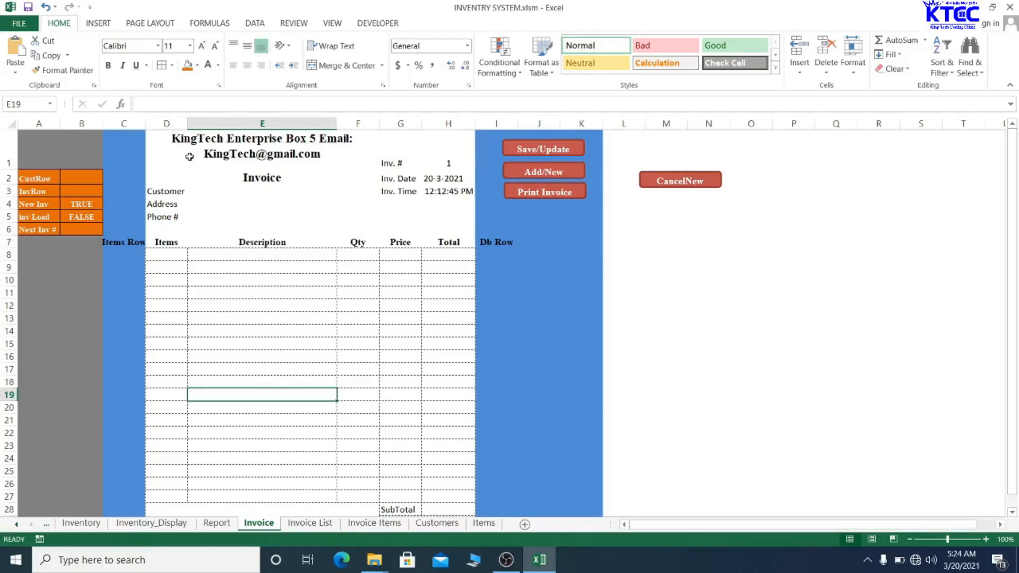
pyautogui.moveTo(192, 127); pyautogui.dragTo(216, 126)
pyautogui.moveTo(146, 124); pyautogui.dragTo(153, 123)
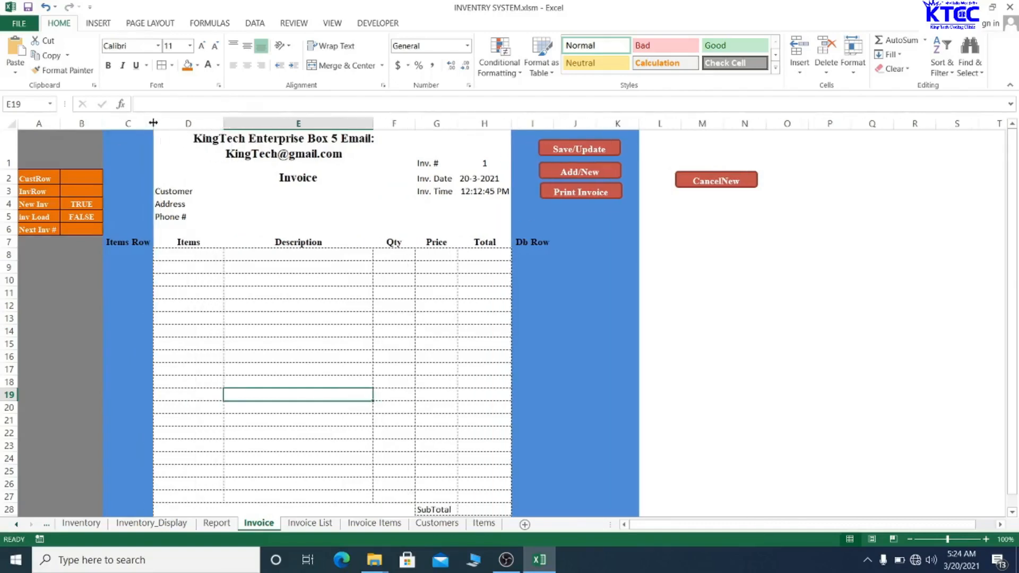
# - Make the Customer, Address and Phone # labels in D3:D5 bold Times New Roman
pyautogui.click(180, 192)
pyautogui.moveTo(181, 192); pyautogui.dragTo(180, 217)
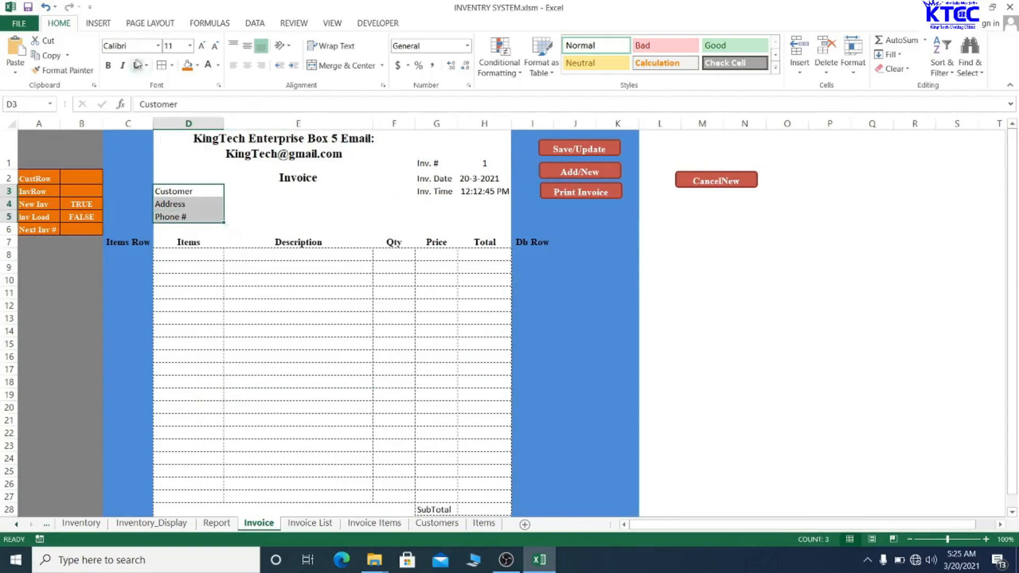
pyautogui.write('Times New Ro')
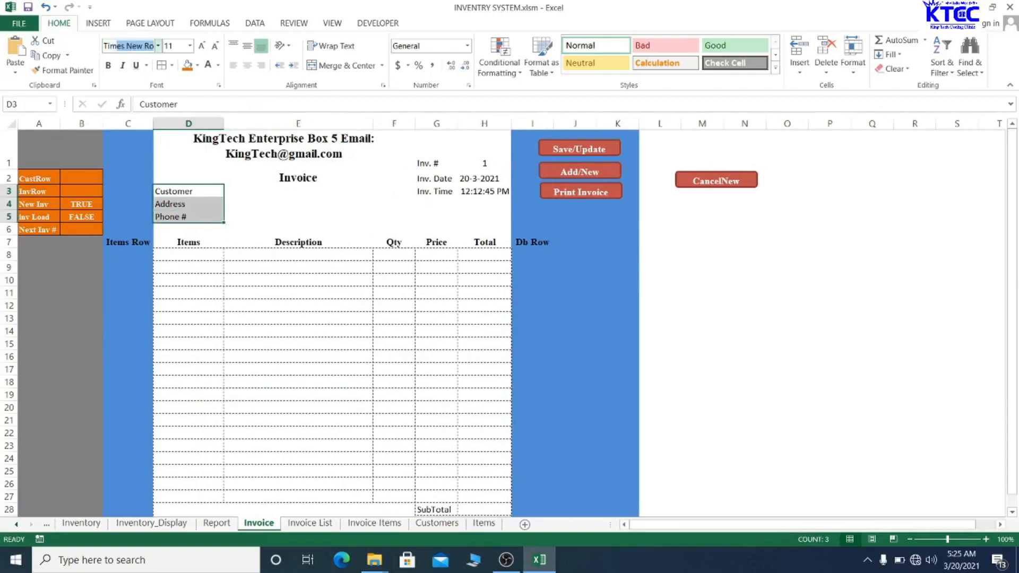
pyautogui.press('Return')
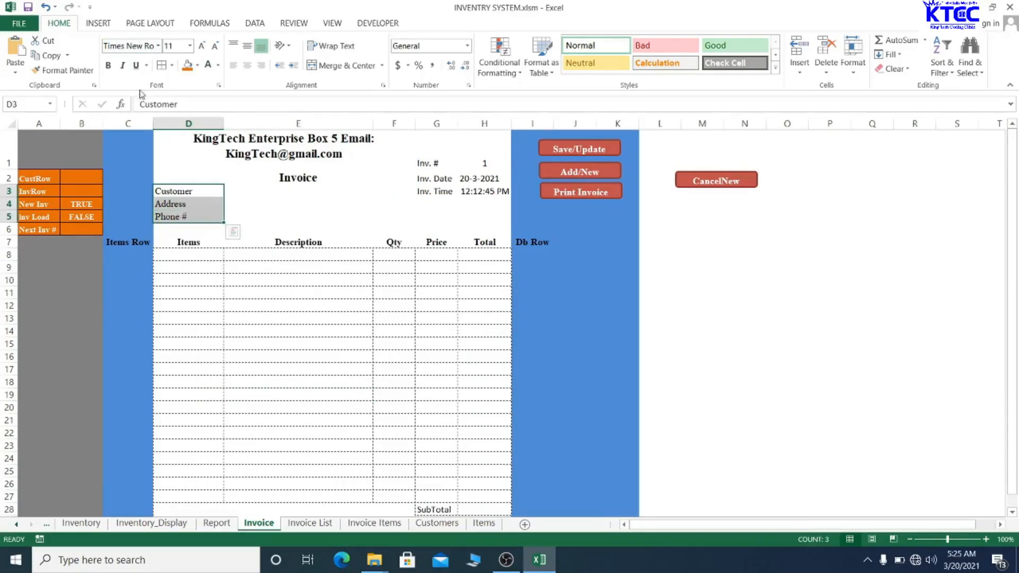
pyautogui.click(108, 64)
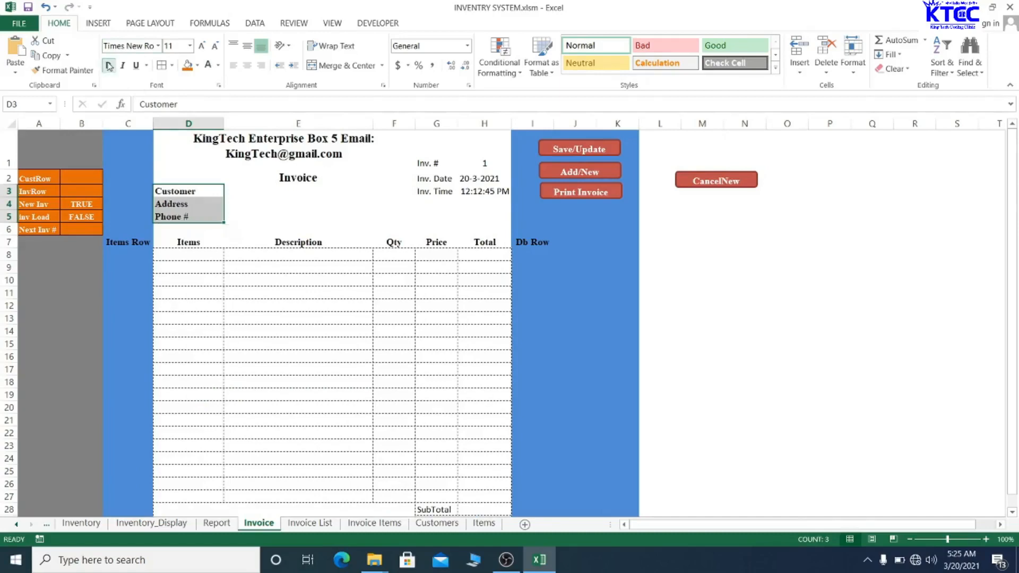
pyautogui.click(234, 357)
# - Check the invoice cells, including the Phone # label, for the new formatting
pyautogui.click(269, 191)
pyautogui.click(269, 203)
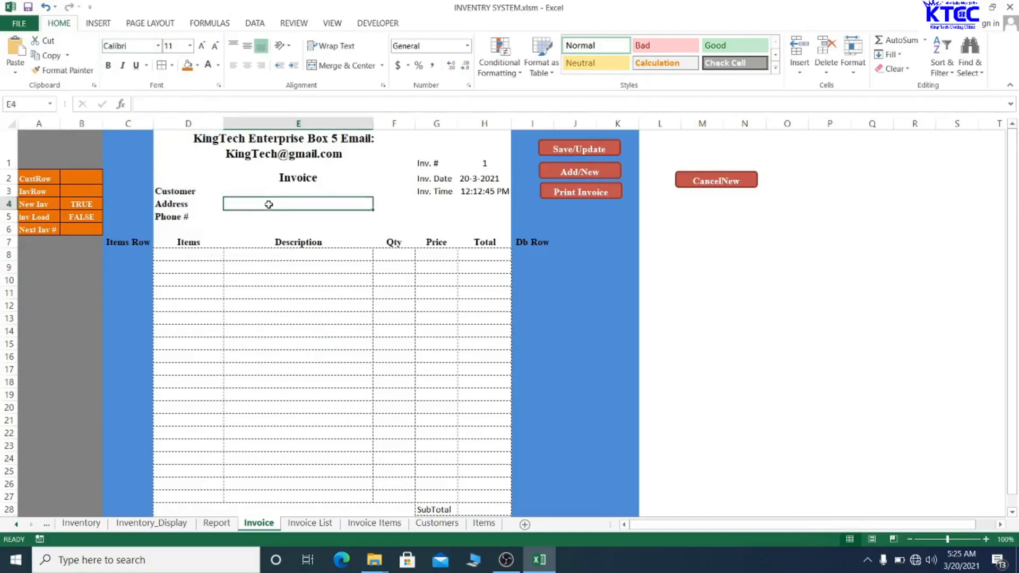
pyautogui.click(263, 226)
pyautogui.click(266, 219)
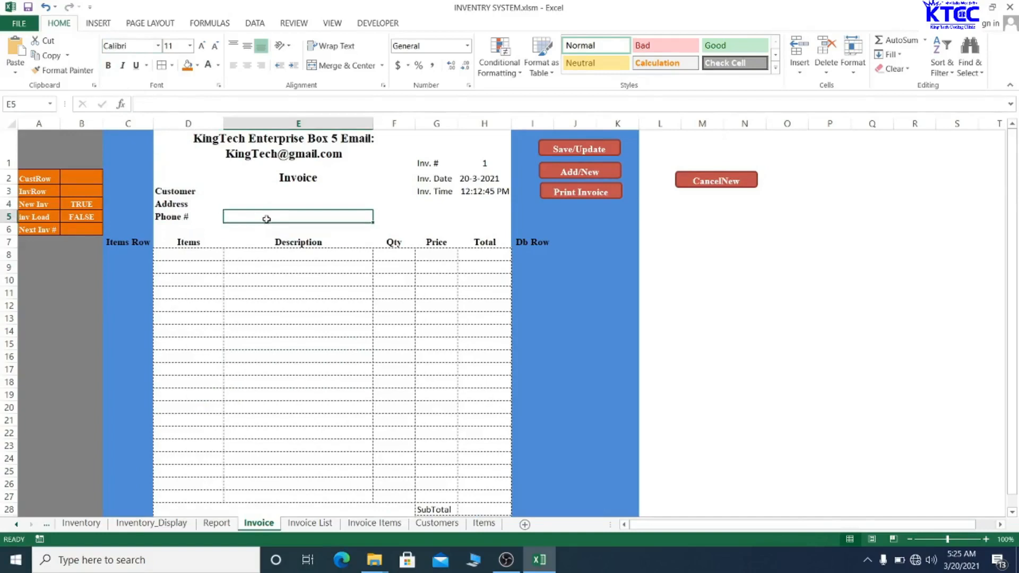
pyautogui.click(267, 305)
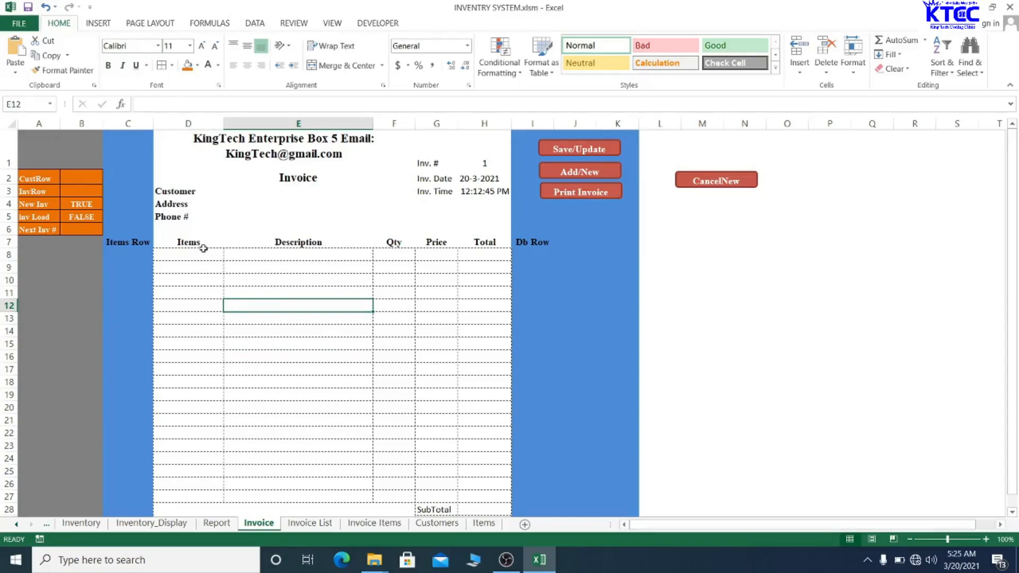
pyautogui.click(160, 218)
pyautogui.click(243, 357)
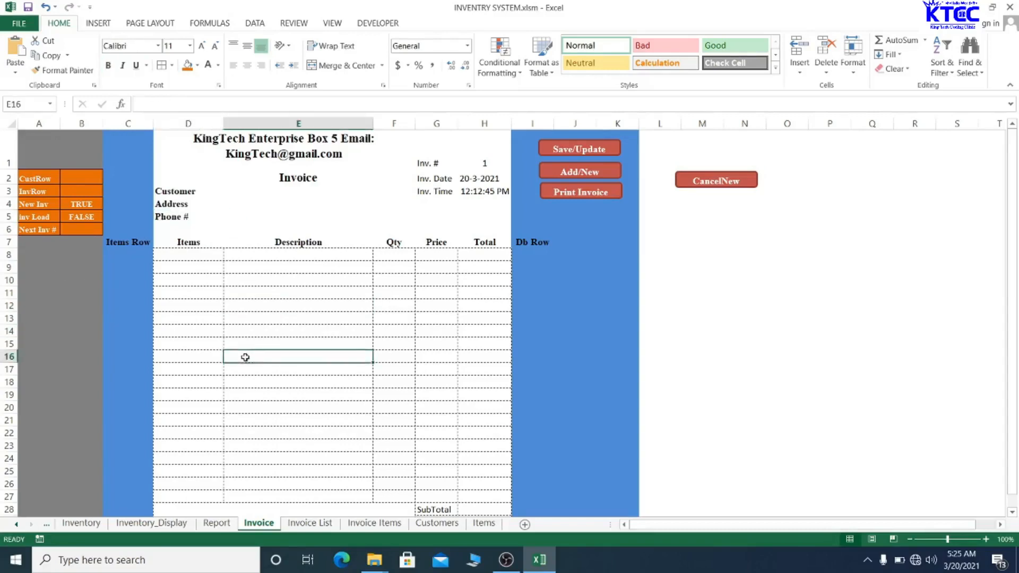
pyautogui.scroll(-3, 340, 381)
pyautogui.scroll(2, 340, 381)
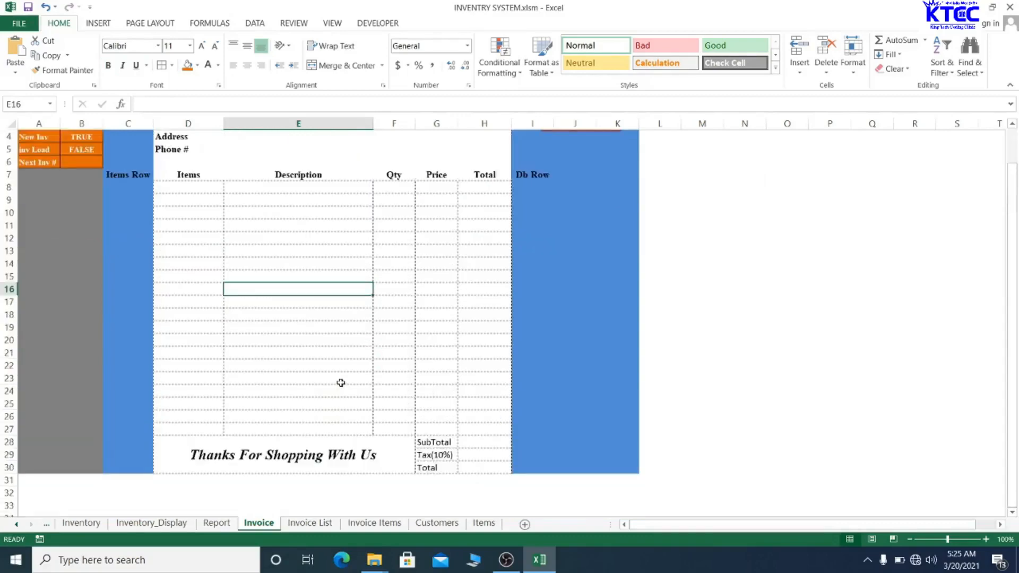
pyautogui.scroll(1, 340, 383)
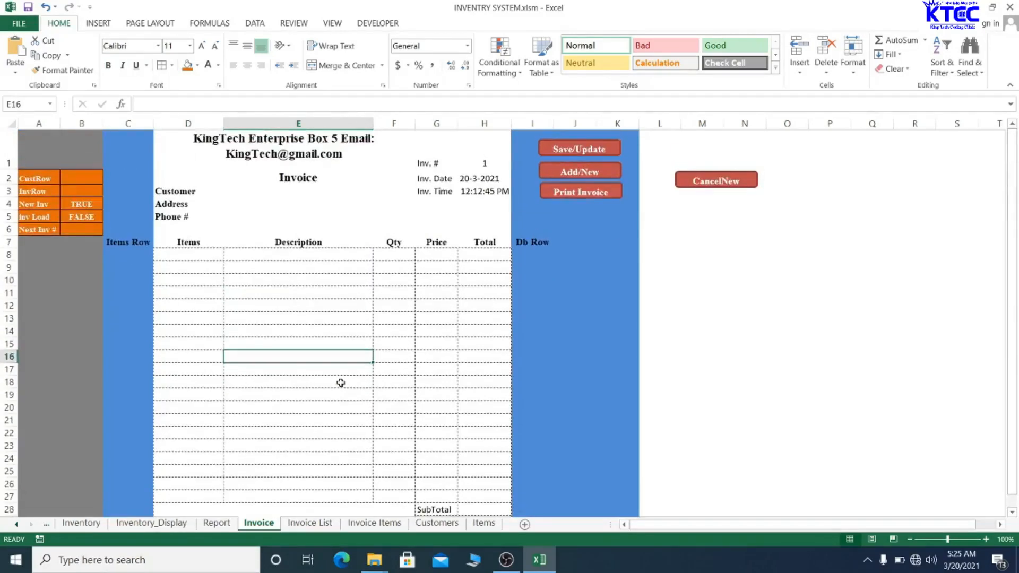
pyautogui.scroll(-2, 340, 382)
pyautogui.scroll(2, 340, 382)
# - Save INVENTRY SYSTEM.xlsm and confirm the personal-information warning
pyautogui.hotkey('ctrl', 's')
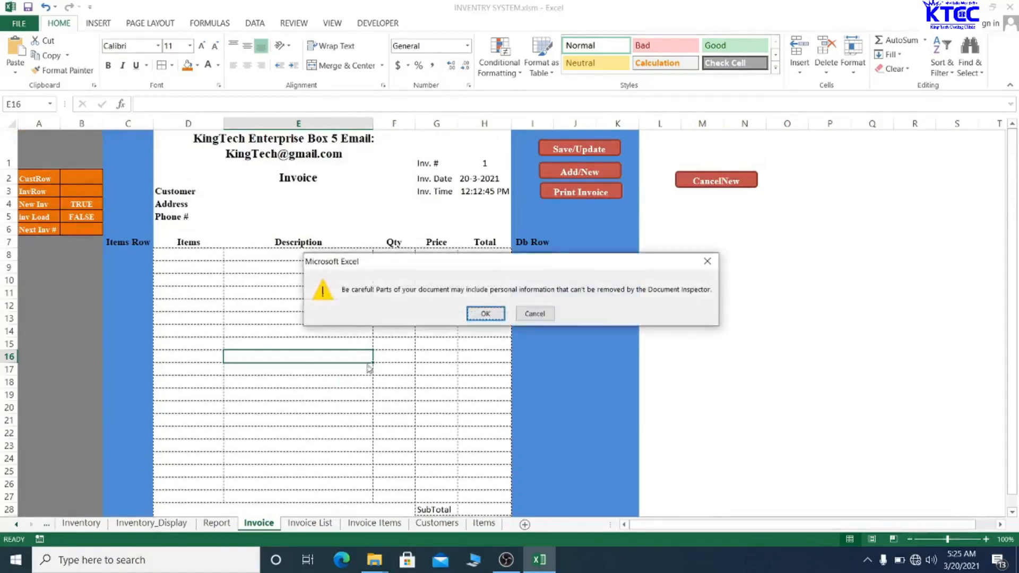
pyautogui.click(487, 314)
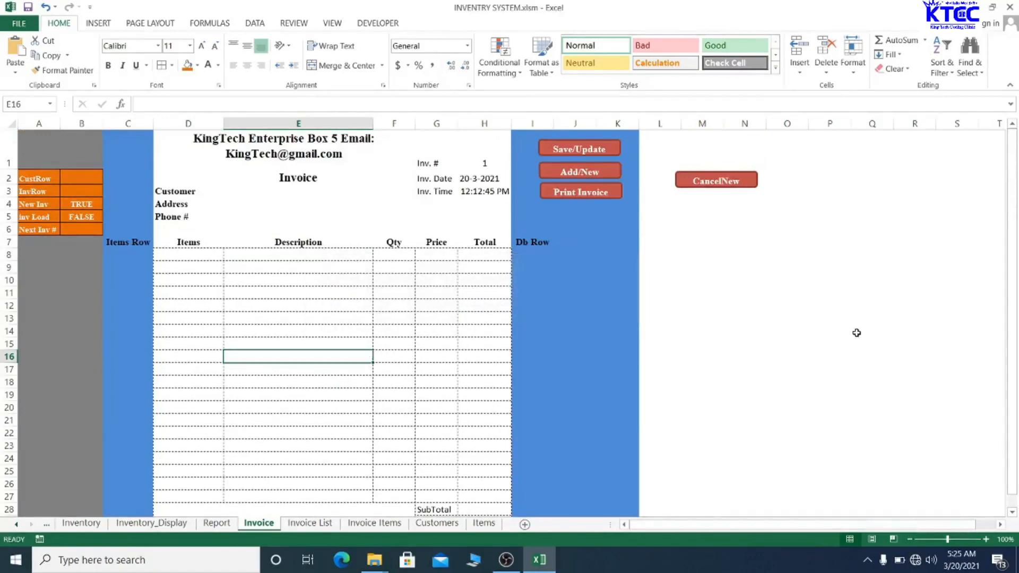
pyautogui.scroll(-2, 855, 332)
pyautogui.scroll(2, 855, 332)
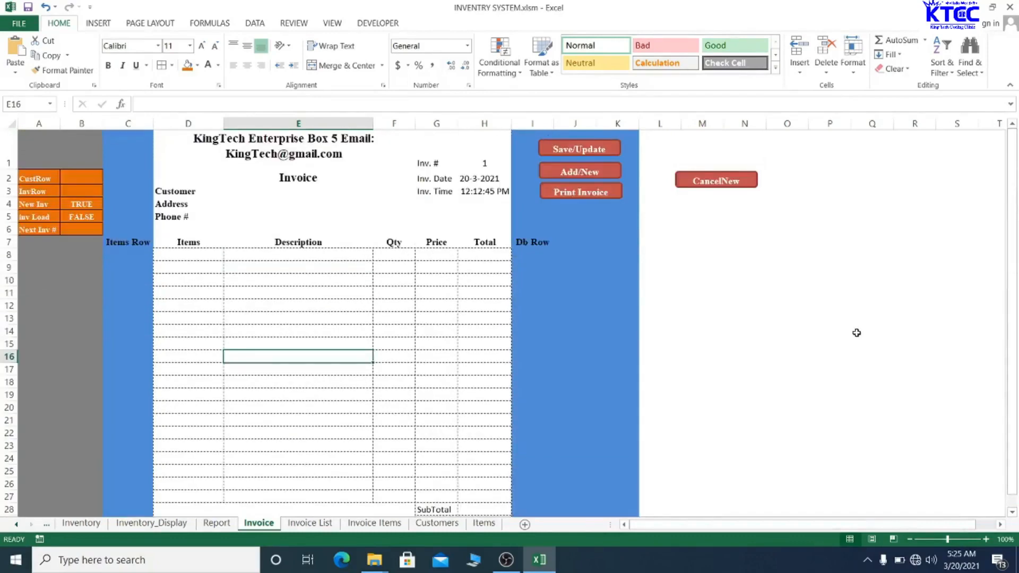